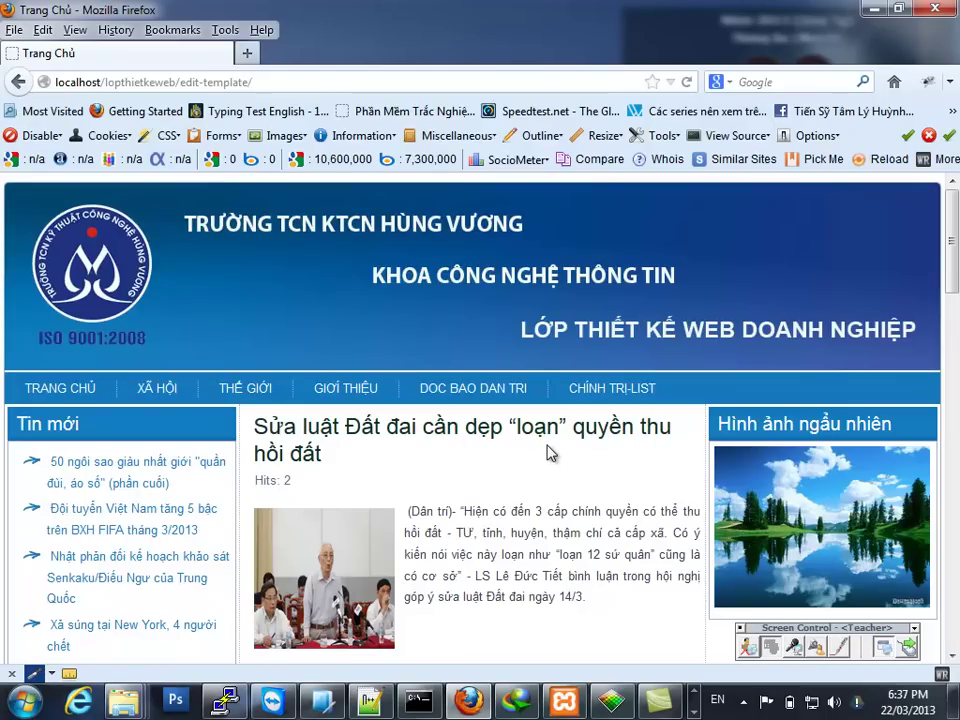
Log in to the Joomla backend by adding 'administrator' to the site URL
{"action": "left_click", "coordinate": [274, 86]}
{"action": "left_click", "coordinate": [283, 90]}
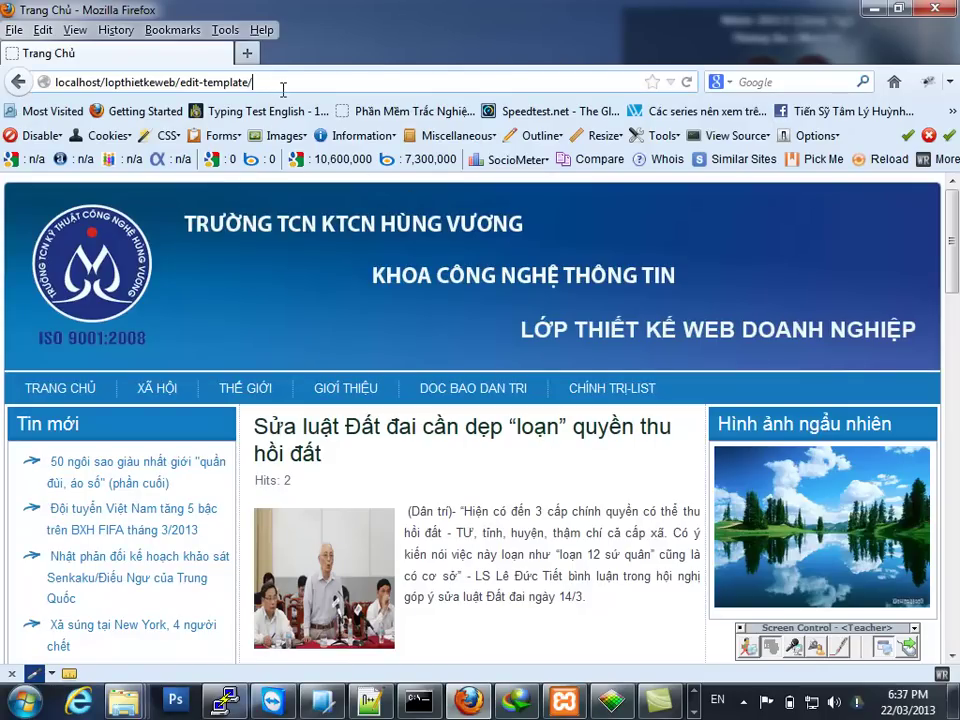
{"action": "type", "text": "ad"}
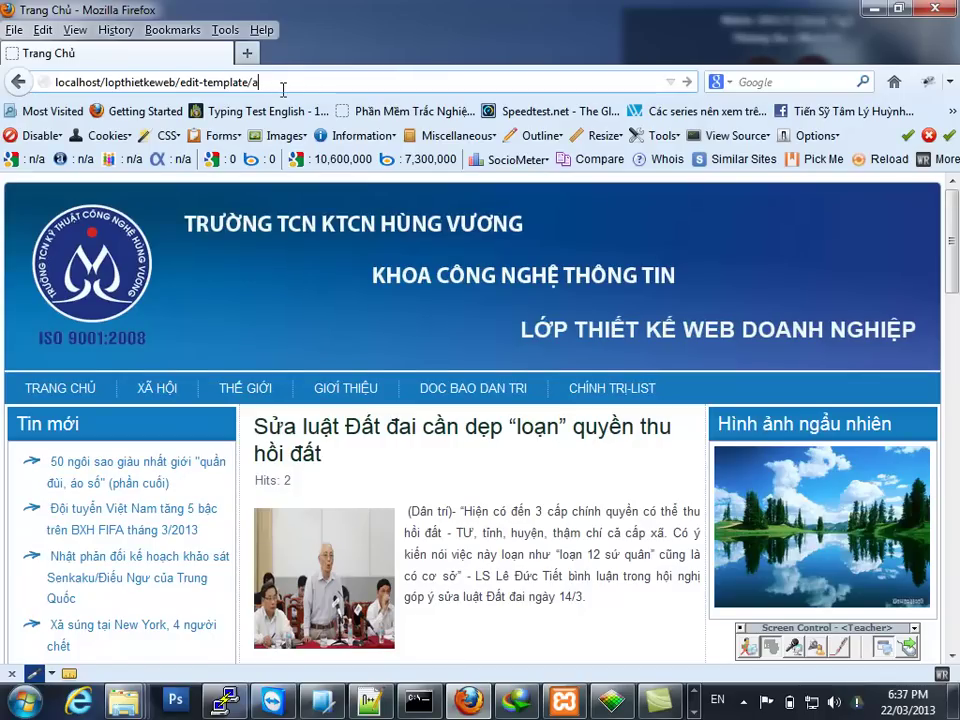
{"action": "type", "text": "ministrator"}
{"action": "key", "text": "Return"}
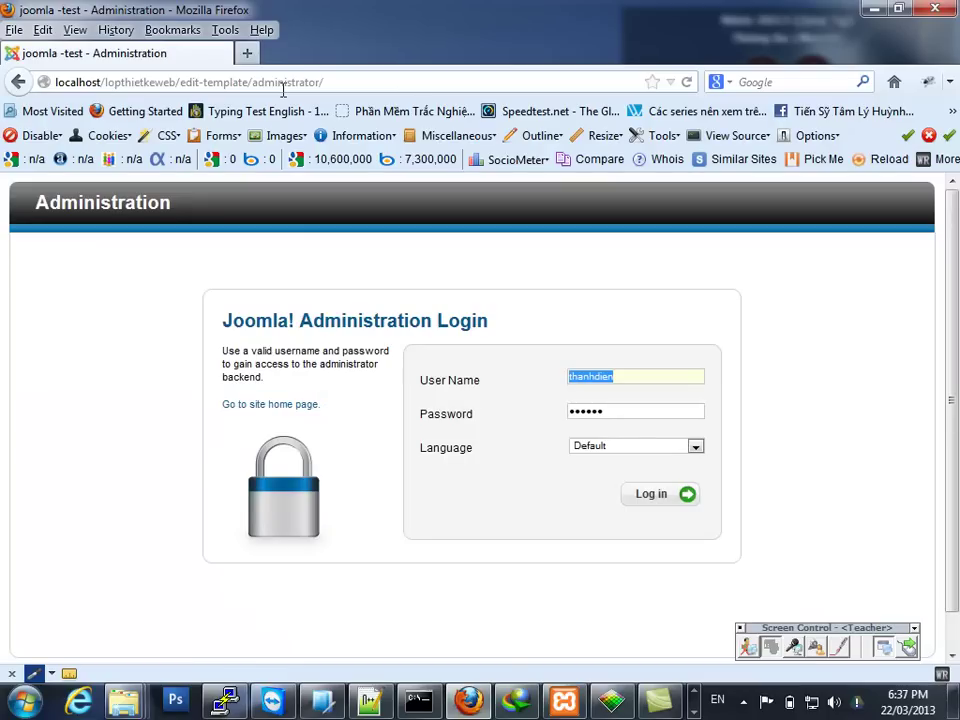
{"action": "key", "text": "Return"}
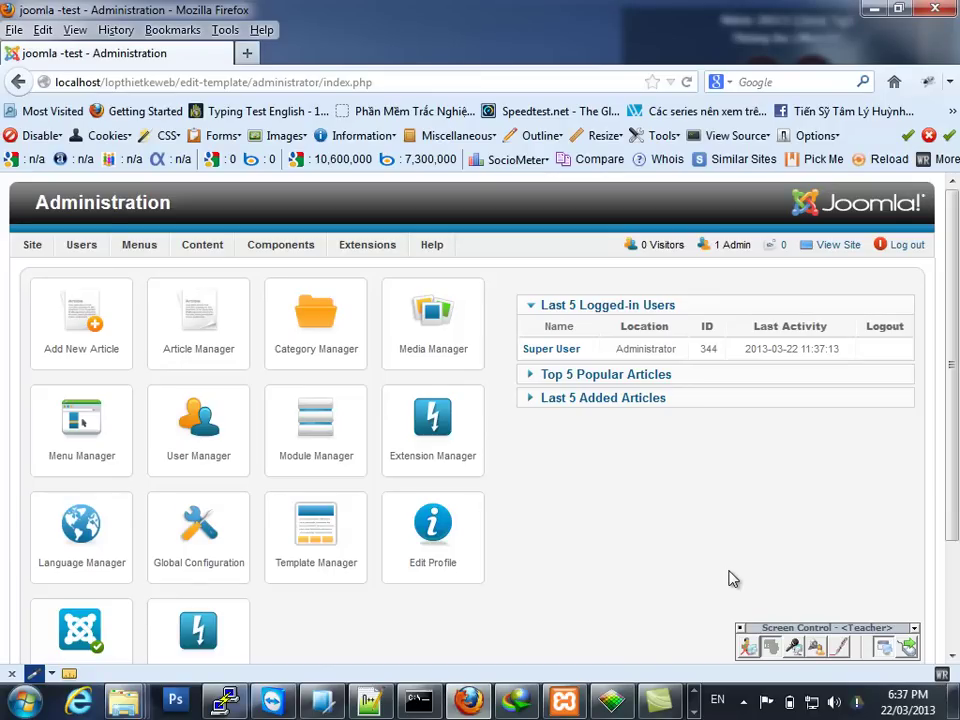
Open the Module Manager from Extensions and start a new module
{"action": "mouse_move", "coordinate": [358, 253]}
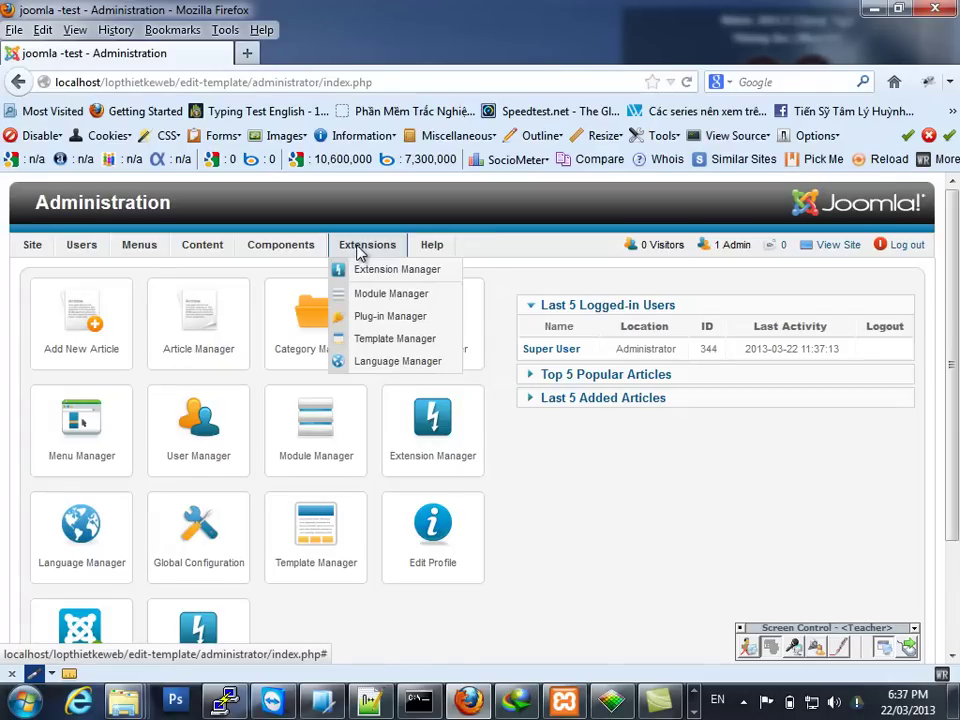
{"action": "left_click", "coordinate": [384, 298]}
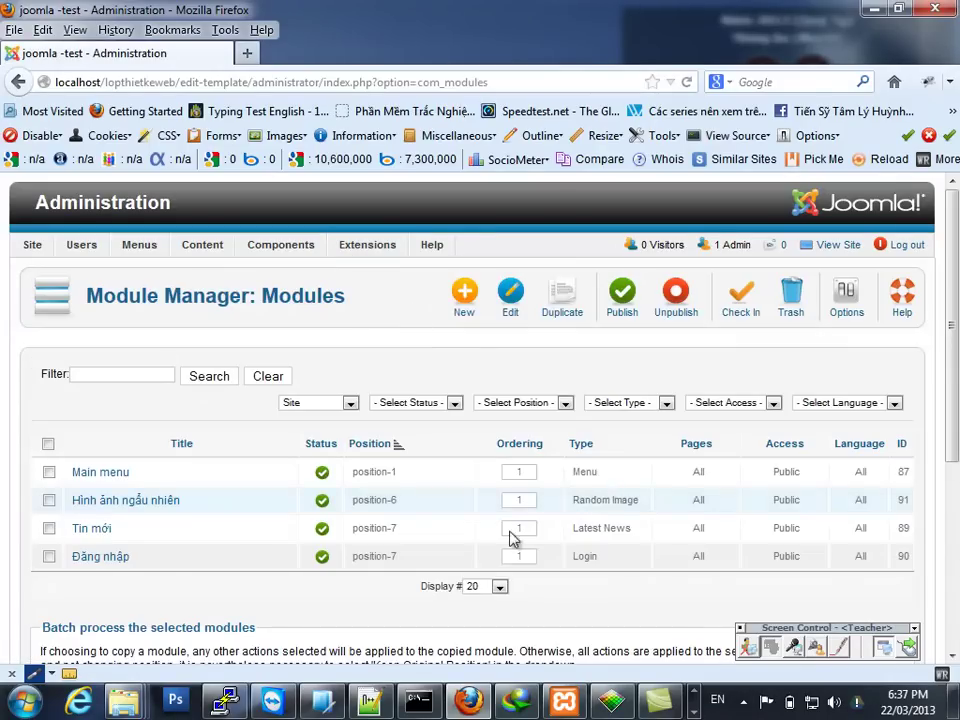
{"action": "left_click", "coordinate": [463, 305]}
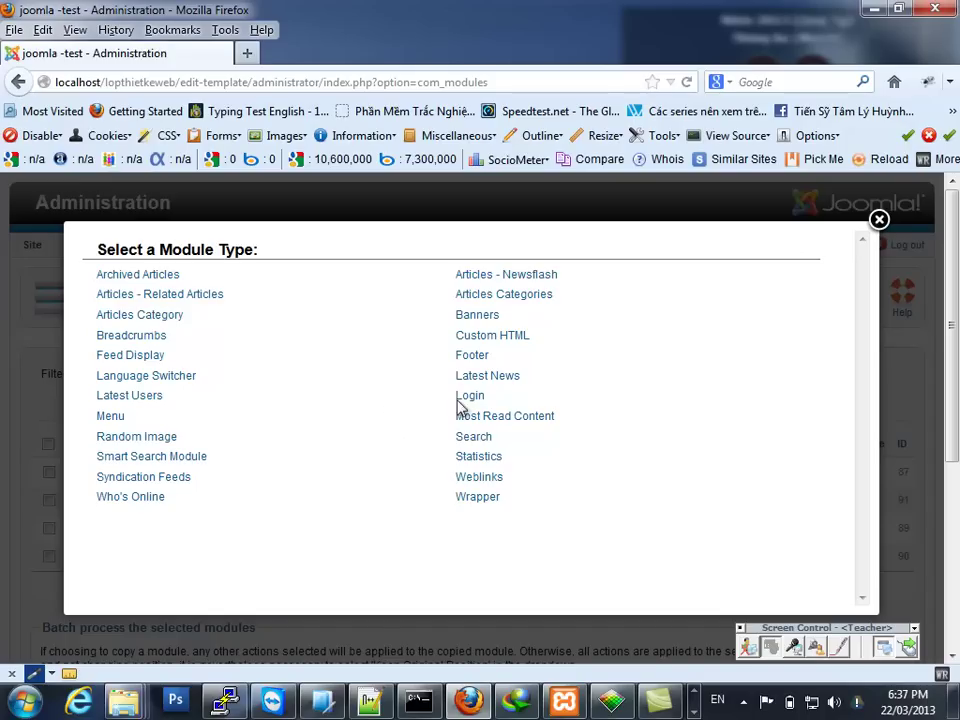
Choose Custom HTML as the new module's type
{"action": "left_click", "coordinate": [508, 347]}
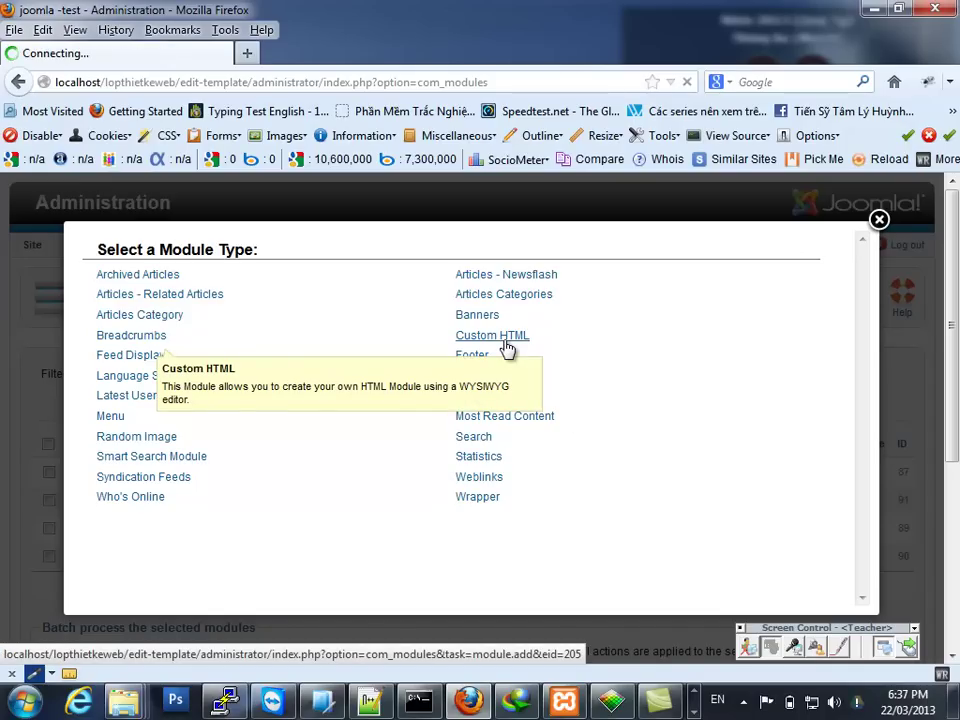
{"action": "scroll", "coordinate": [476, 466], "scroll_direction": "down", "scroll_amount": 1}
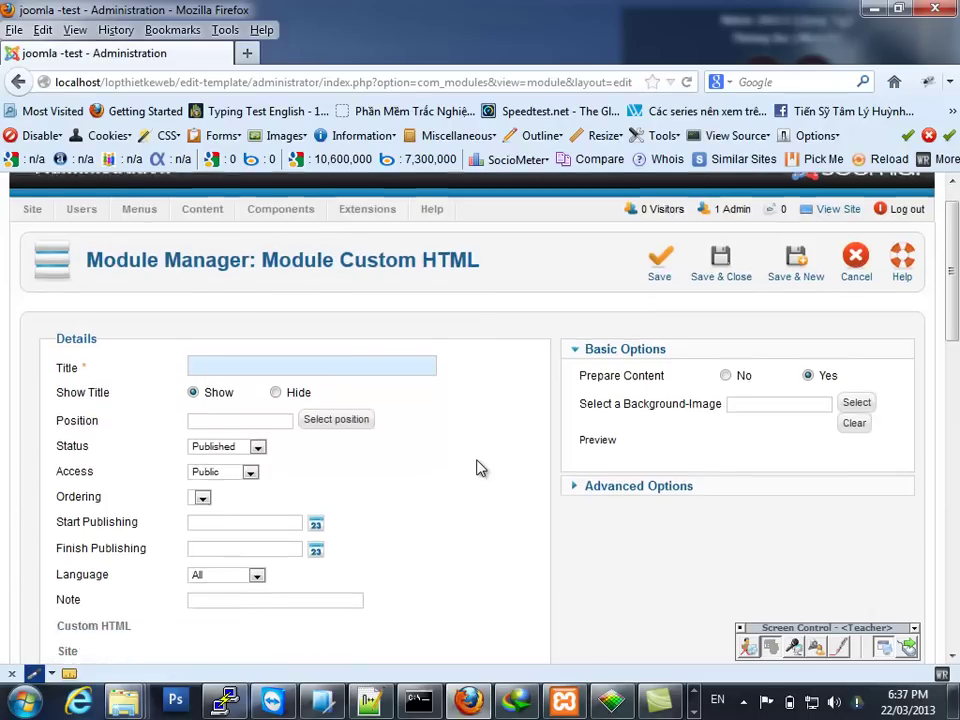
{"action": "scroll", "coordinate": [476, 466], "scroll_direction": "down", "scroll_amount": 10}
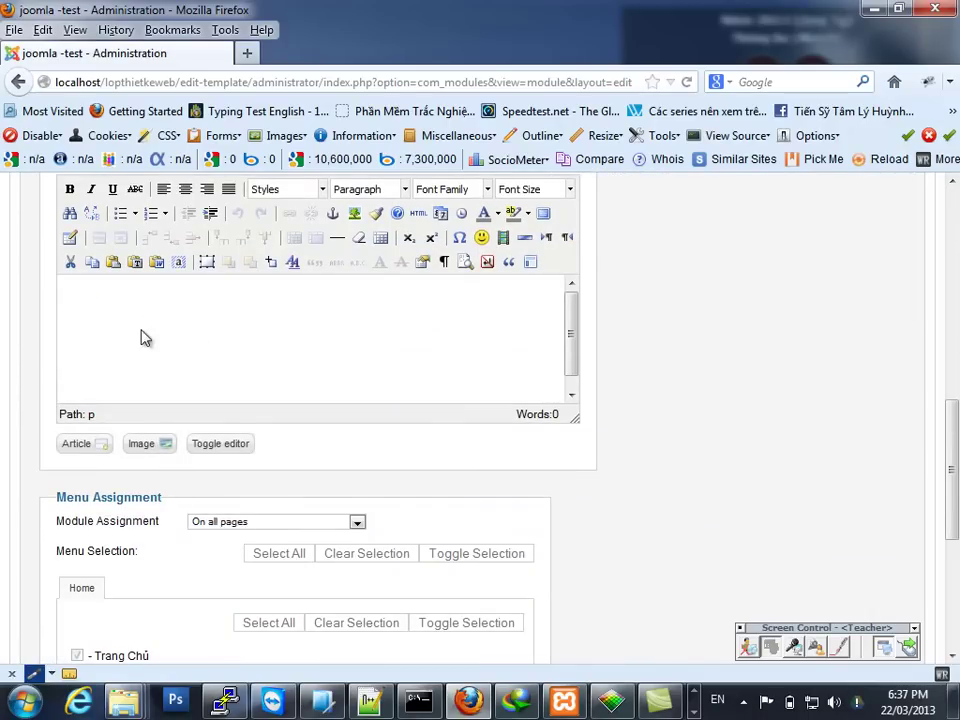
{"action": "scroll", "coordinate": [279, 369], "scroll_direction": "up", "scroll_amount": 10}
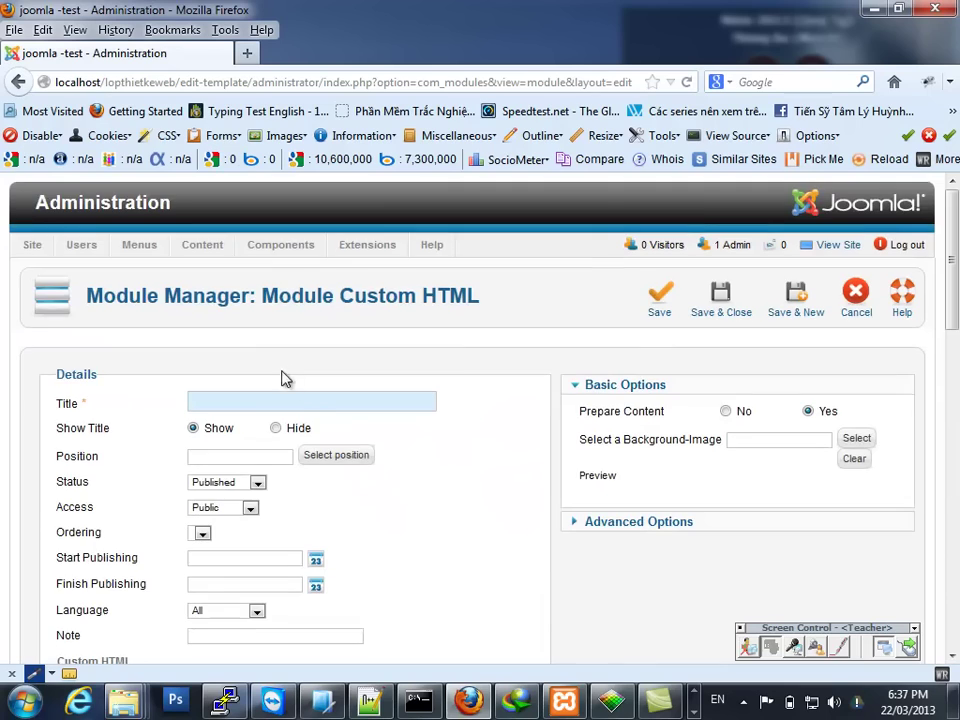
{"action": "scroll", "coordinate": [300, 395], "scroll_direction": "down", "scroll_amount": 7}
{"action": "scroll", "coordinate": [321, 403], "scroll_direction": "up", "scroll_amount": 7}
View the public site in a new tab, then return to the module form
{"action": "left_click", "coordinate": [836, 244]}
{"action": "scroll", "coordinate": [310, 375], "scroll_direction": "down", "scroll_amount": 10}
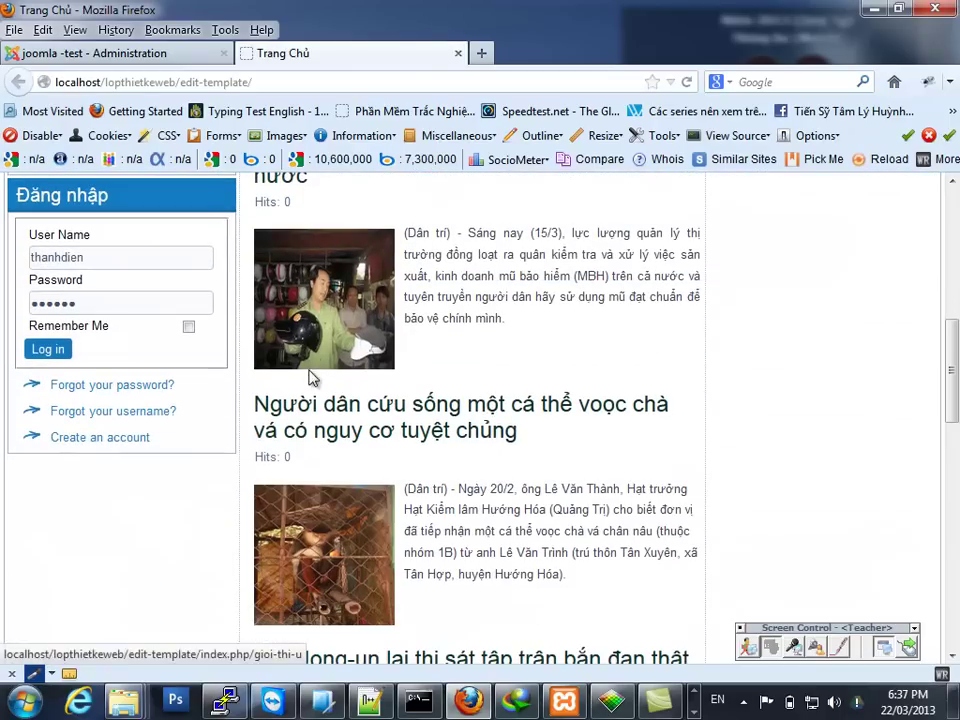
{"action": "scroll", "coordinate": [821, 371], "scroll_direction": "up", "scroll_amount": 4}
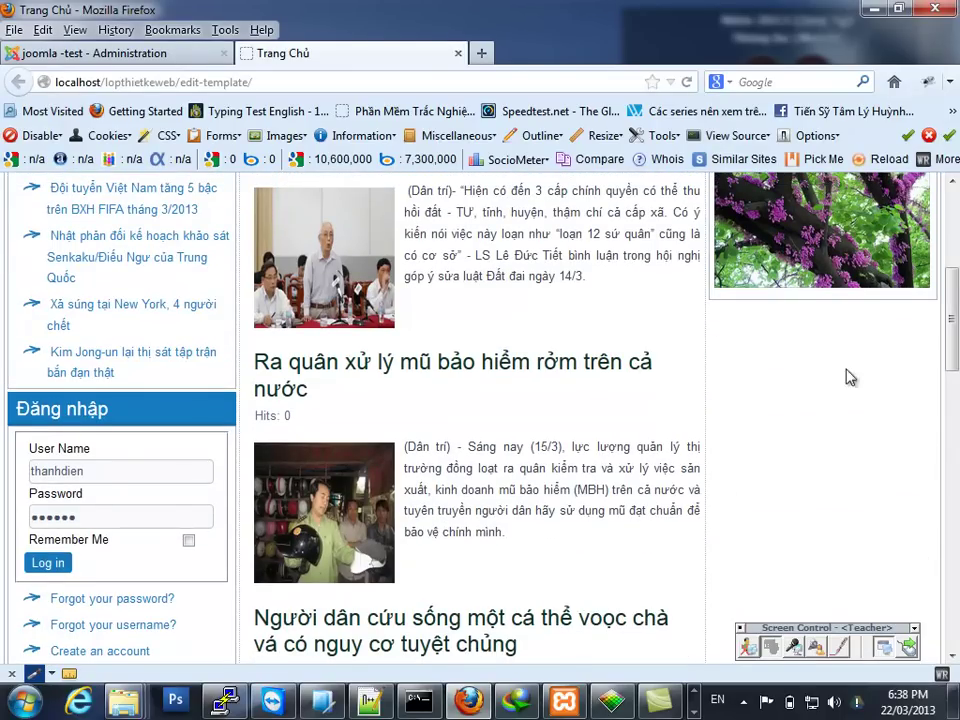
{"action": "left_click", "coordinate": [72, 50]}
{"action": "scroll", "coordinate": [332, 476], "scroll_direction": "down", "scroll_amount": 5}
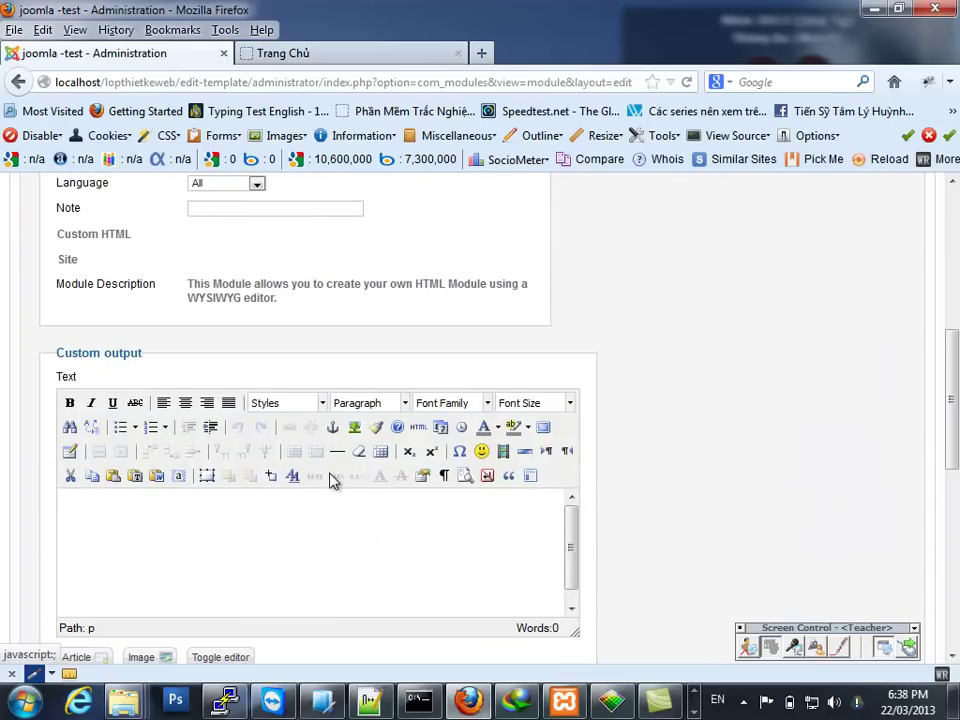
Type the promotion line 'KHUYẾN MÃI GIẢM GIÁ TẤT CẢ CÁC MẶT HÀNG' into the editor
{"action": "type", "text": "T"}
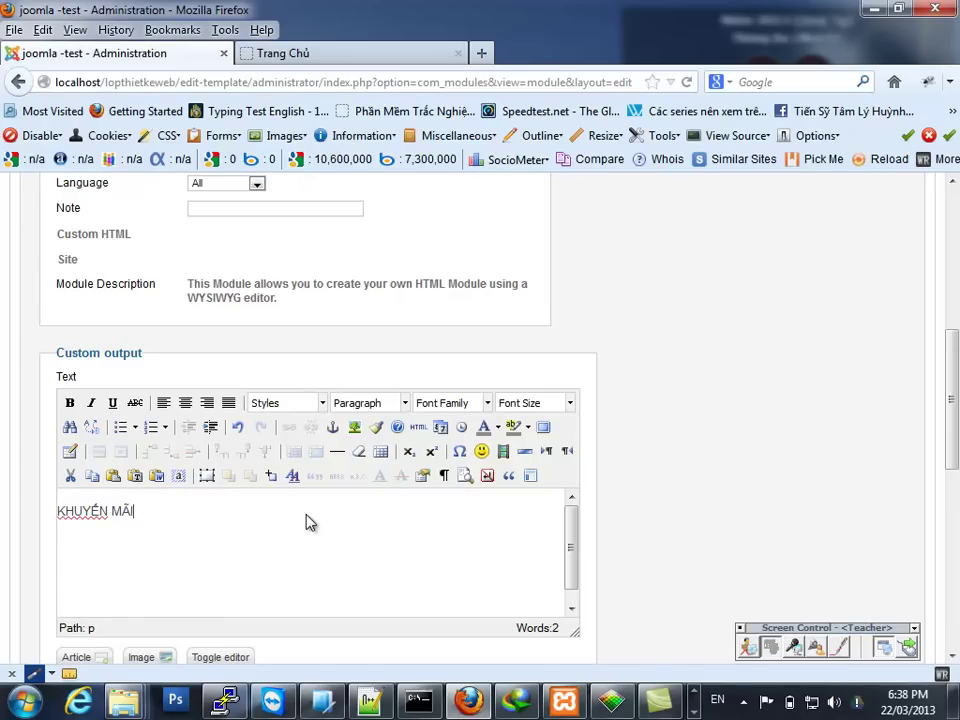
{"action": "type", "text": "GIẢM GIÁ CAC"}
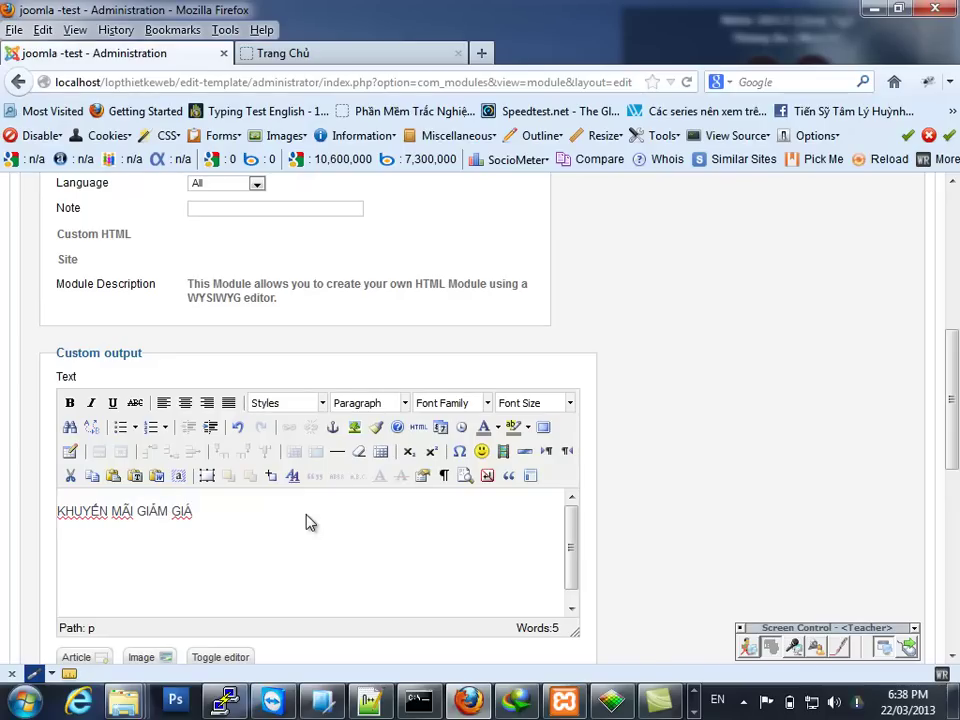
{"action": "key", "text": "BackSpace"}
{"action": "key", "text": "BackSpace"}
{"action": "key", "text": "BackSpace"}
{"action": "type", "text": "TẤT CA"}
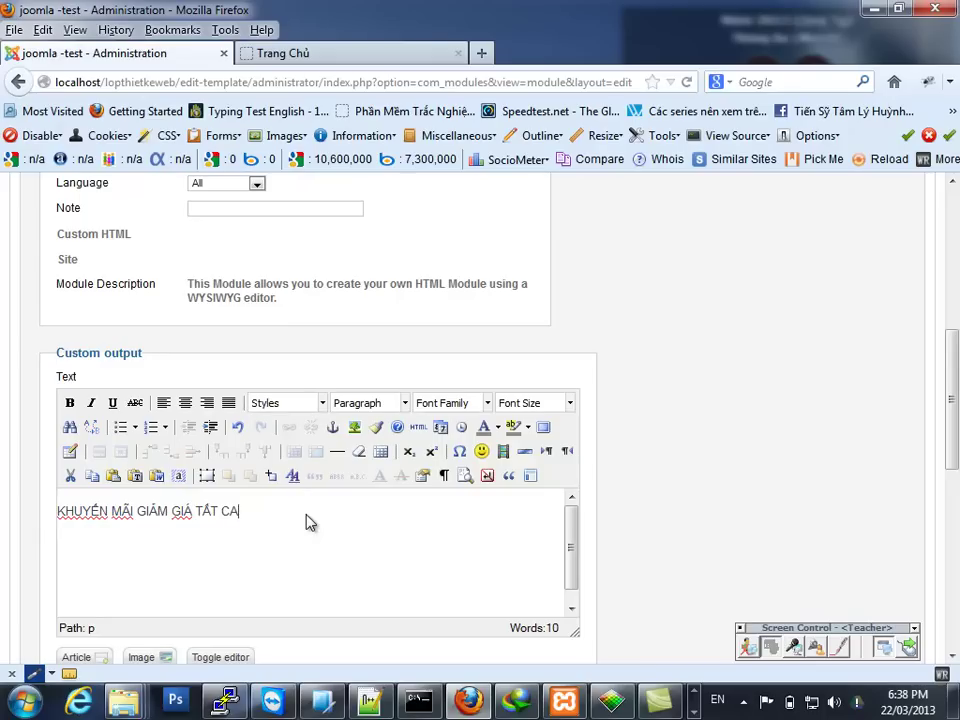
{"action": "type", "text": "r CACs MAwTj HANG"}
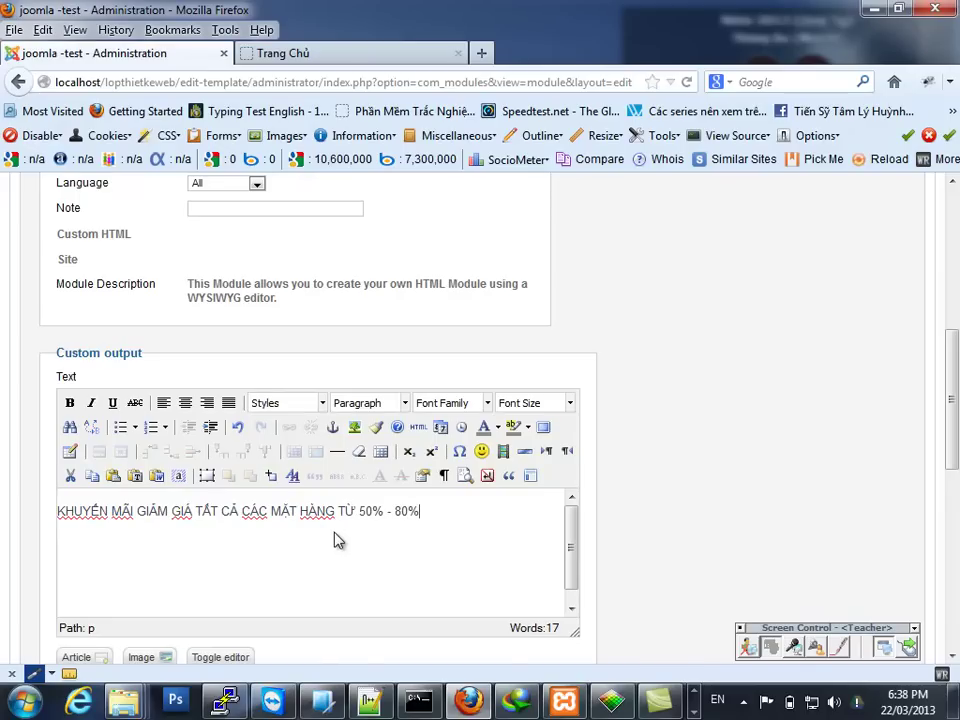
Format the whole promotion line in the editor bold and red
{"action": "left_click_drag", "start_coordinate": [443, 522], "coordinate": [47, 519]}
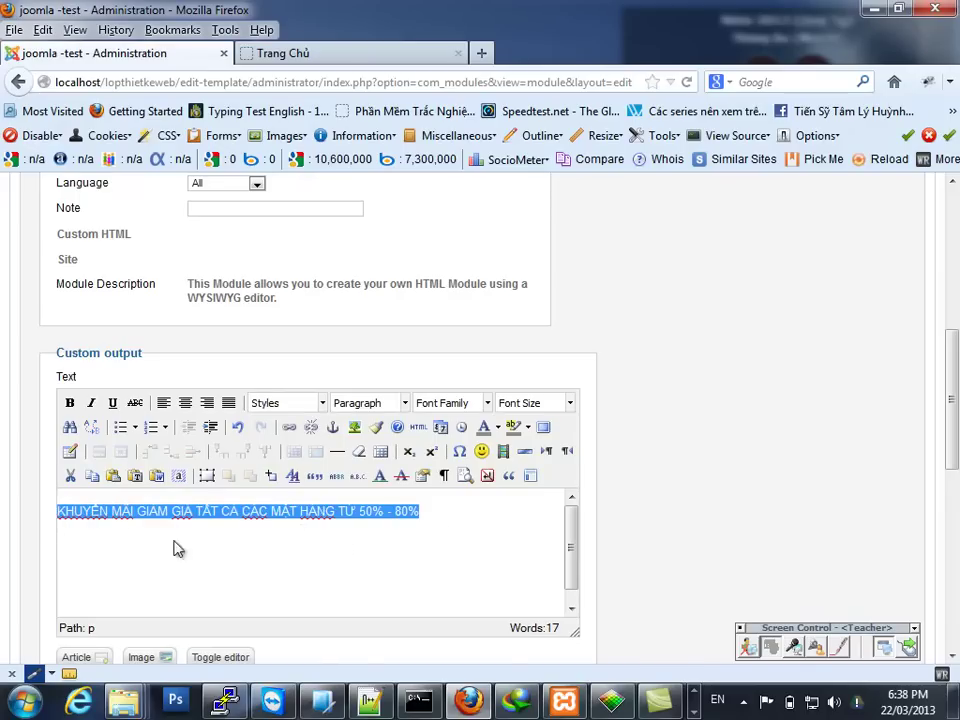
{"action": "left_click", "coordinate": [70, 402]}
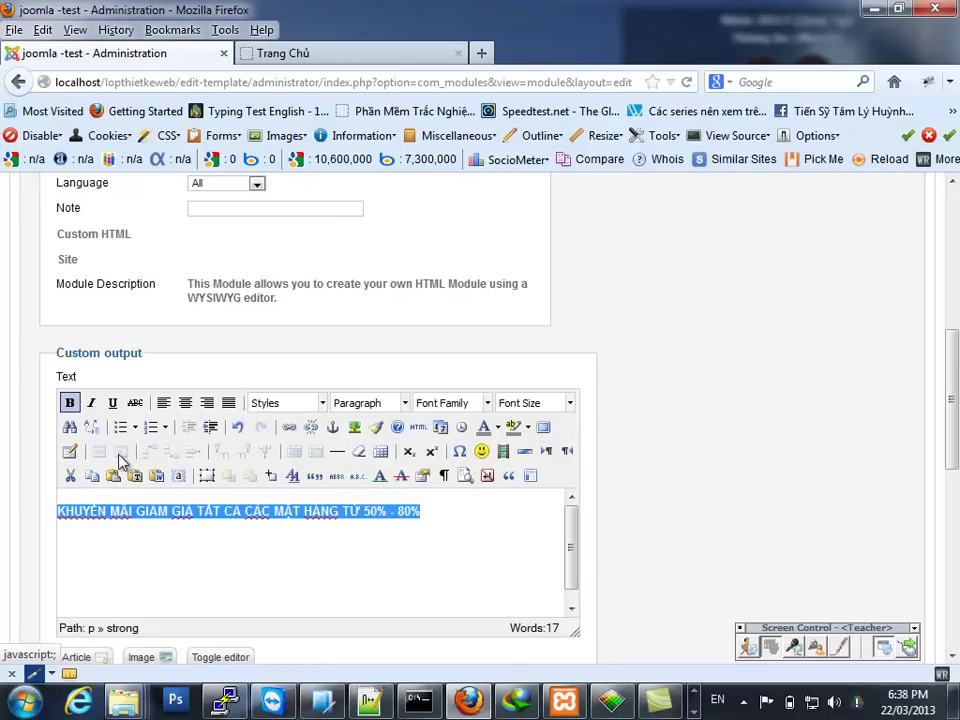
{"action": "left_click", "coordinate": [497, 427]}
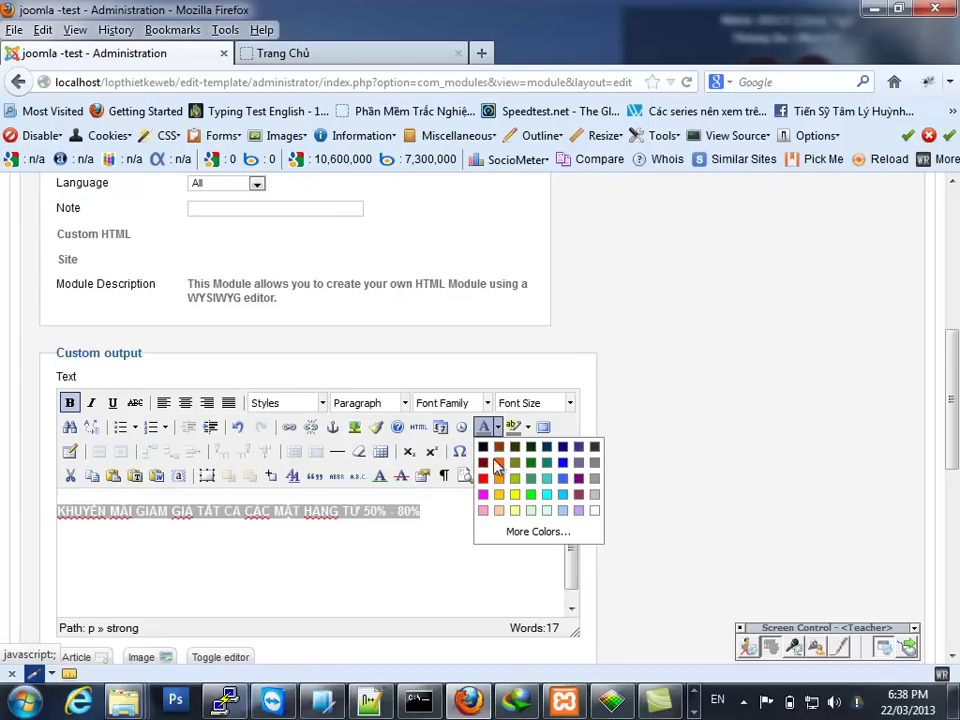
{"action": "left_click", "coordinate": [485, 479]}
{"action": "left_click", "coordinate": [441, 574]}
{"action": "scroll", "coordinate": [441, 567], "scroll_direction": "up", "scroll_amount": 8}
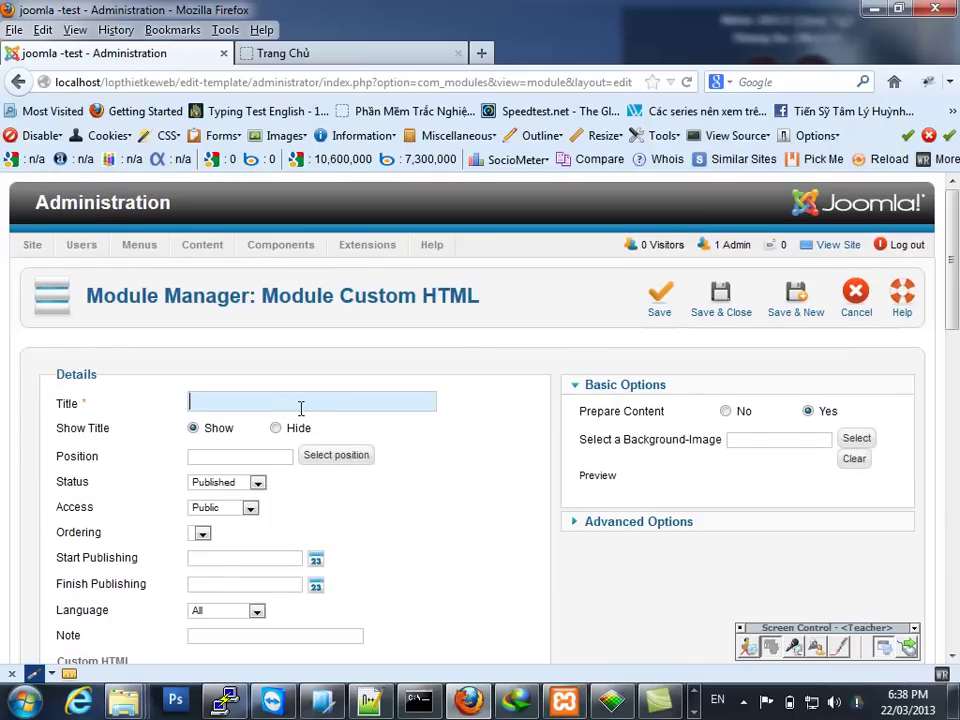
Title the module 'Khuyến mãi'
{"action": "type", "text": "k"}
{"action": "key", "text": "BackSpace"}
{"action": "type", "text": "K"}
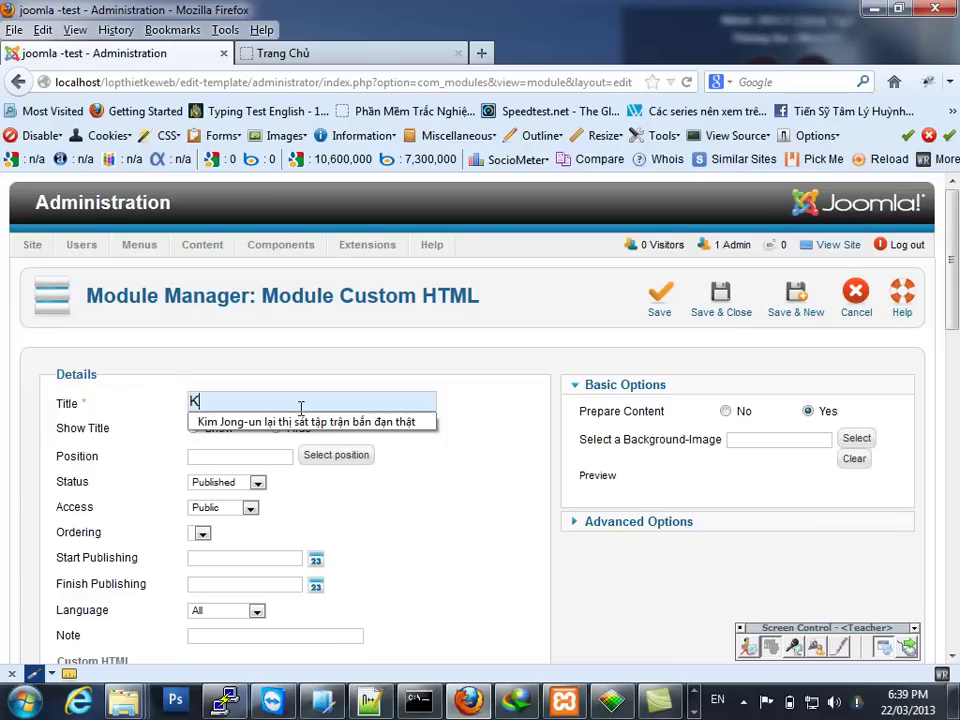
{"action": "type", "text": "huyến"}
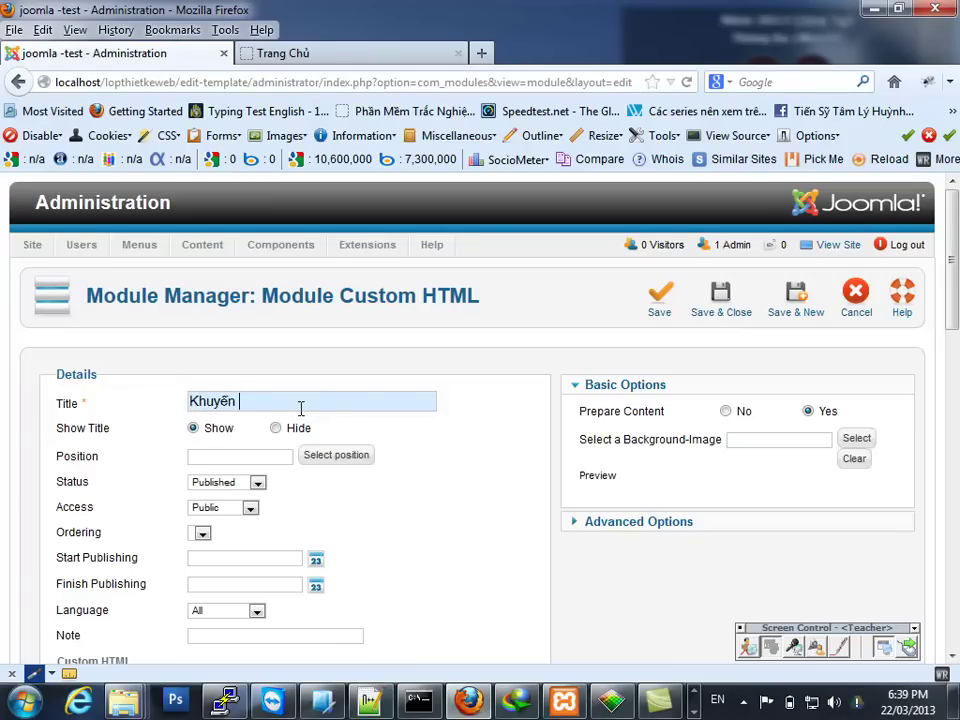
List module positions filtered to the giaodien2 template
{"action": "left_click", "coordinate": [321, 463]}
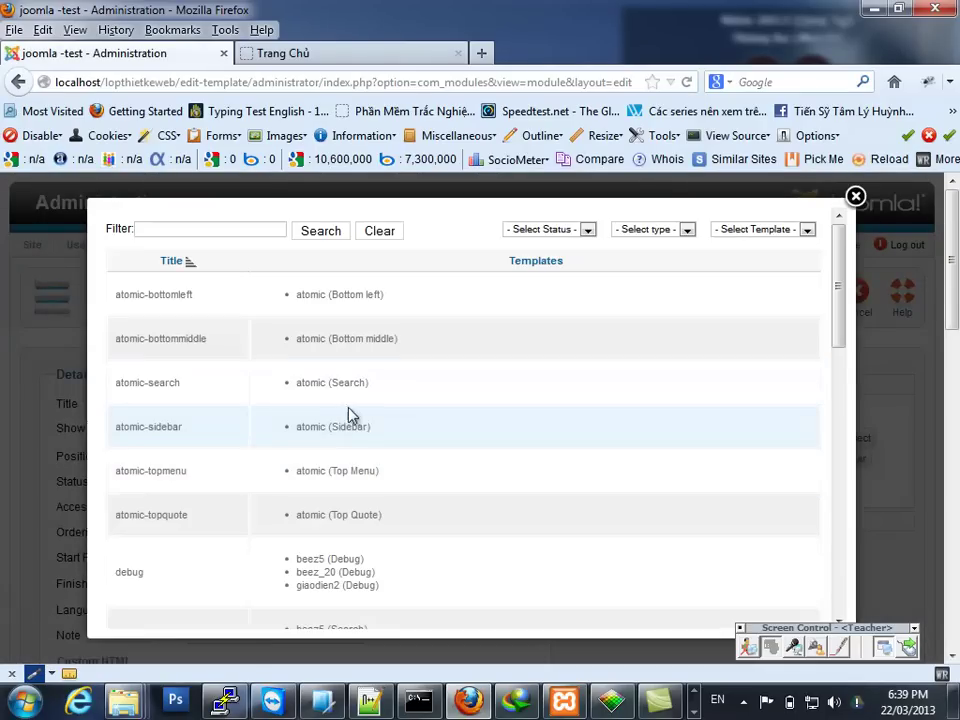
{"action": "left_click", "coordinate": [786, 229]}
{"action": "left_click", "coordinate": [761, 294]}
{"action": "scroll", "coordinate": [354, 425], "scroll_direction": "down", "scroll_amount": 10}
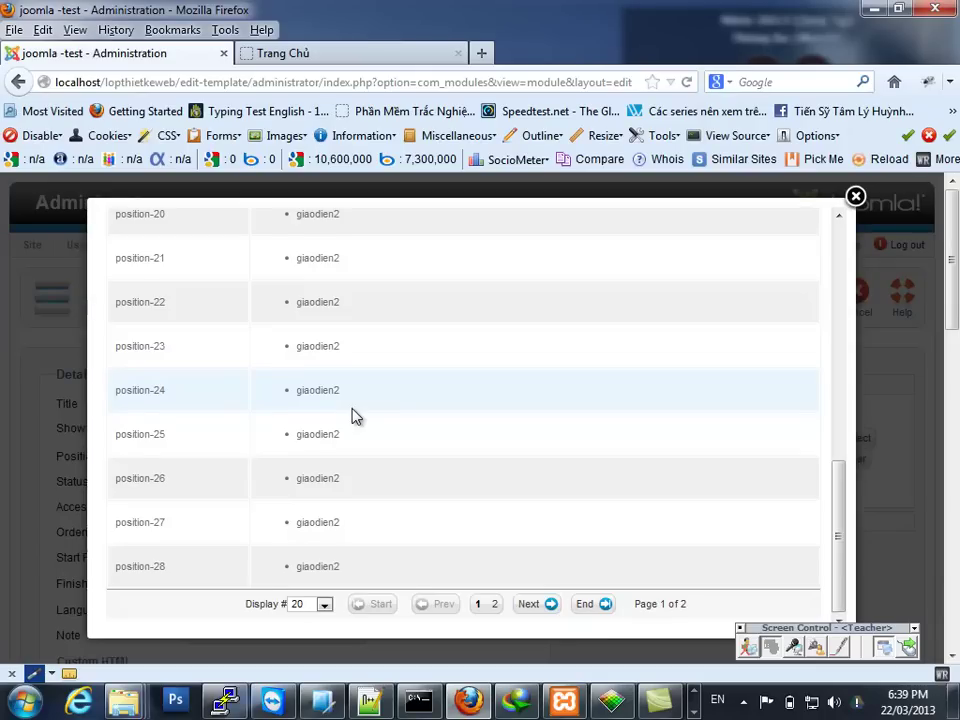
{"action": "scroll", "coordinate": [351, 416], "scroll_direction": "up", "scroll_amount": 5}
{"action": "scroll", "coordinate": [255, 412], "scroll_direction": "up", "scroll_amount": 3}
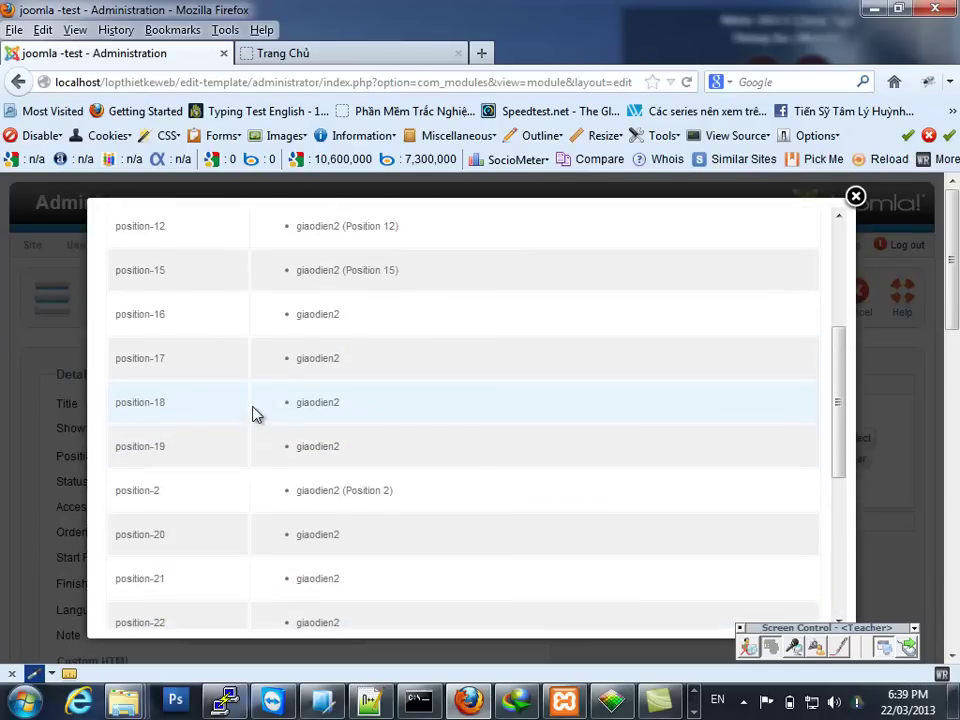
{"action": "scroll", "coordinate": [253, 411], "scroll_direction": "down", "scroll_amount": 6}
Show 100 positions per page and assign the module to position-6
{"action": "left_click", "coordinate": [311, 605]}
{"action": "left_click", "coordinate": [306, 583]}
{"action": "scroll", "coordinate": [245, 478], "scroll_direction": "down", "scroll_amount": 5}
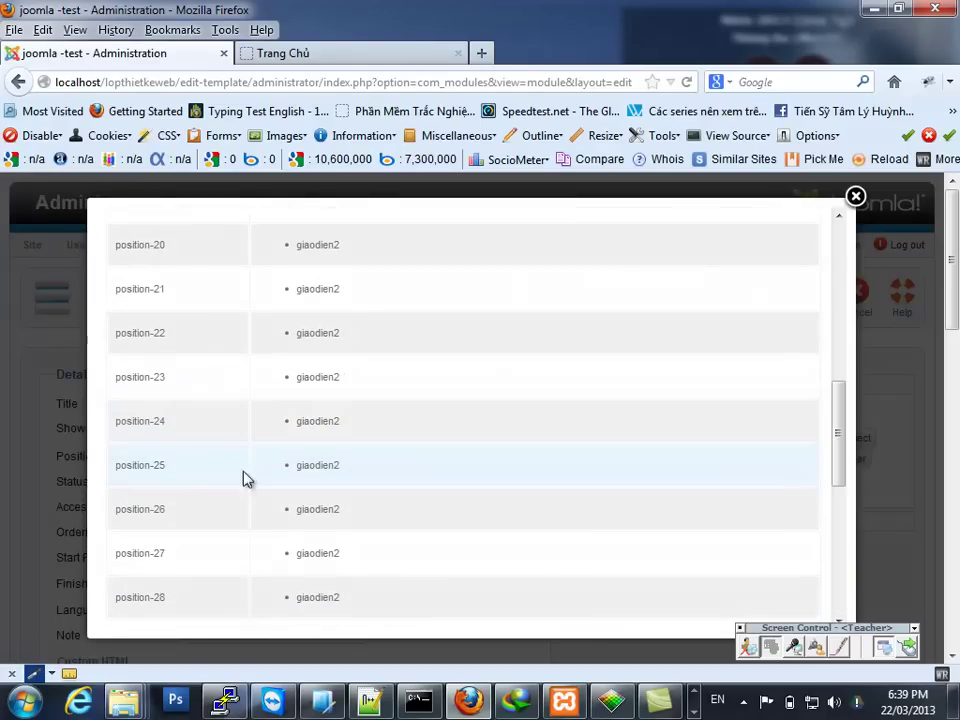
{"action": "scroll", "coordinate": [218, 479], "scroll_direction": "down", "scroll_amount": 5}
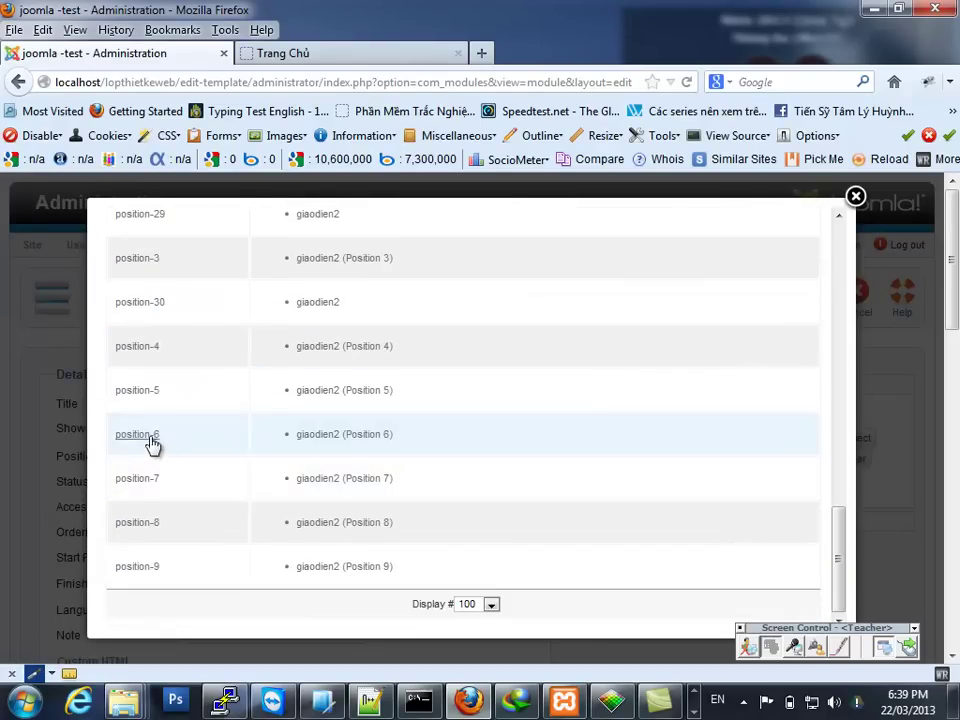
{"action": "left_click", "coordinate": [150, 437]}
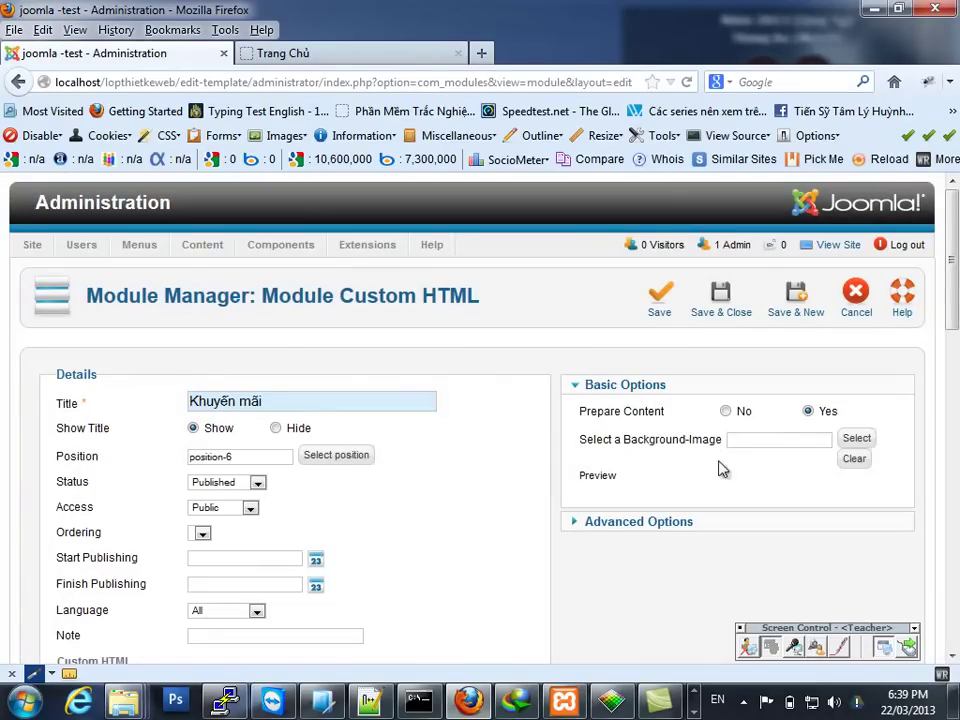
Save the Khuyến mãi module and view its red promo text on the public site
{"action": "left_click", "coordinate": [718, 306]}
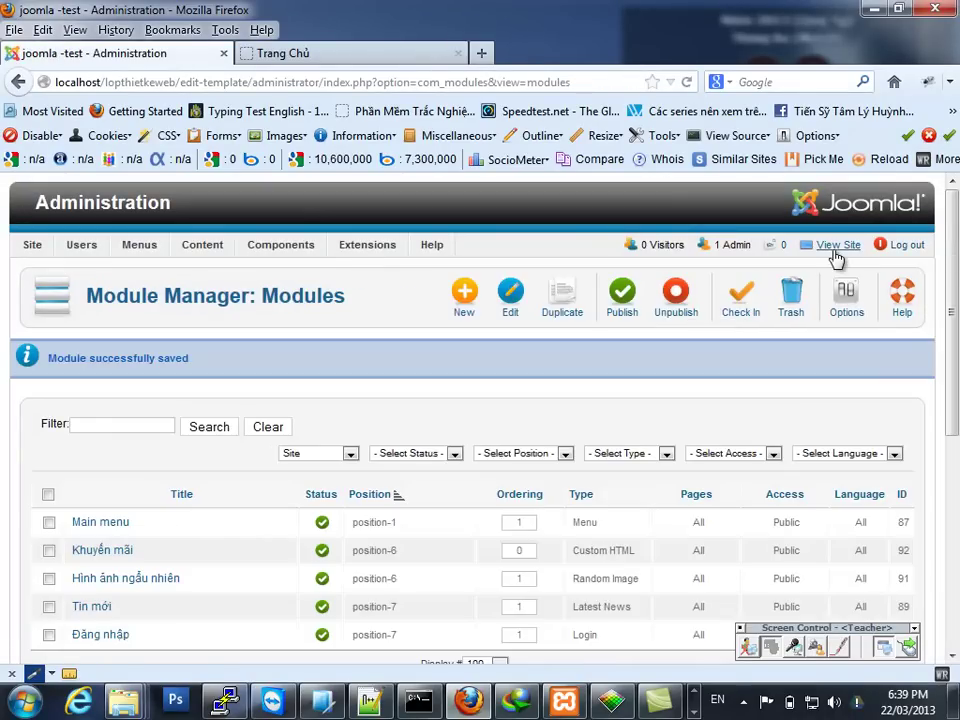
{"action": "left_click", "coordinate": [835, 250]}
{"action": "scroll", "coordinate": [542, 422], "scroll_direction": "down", "scroll_amount": 2}
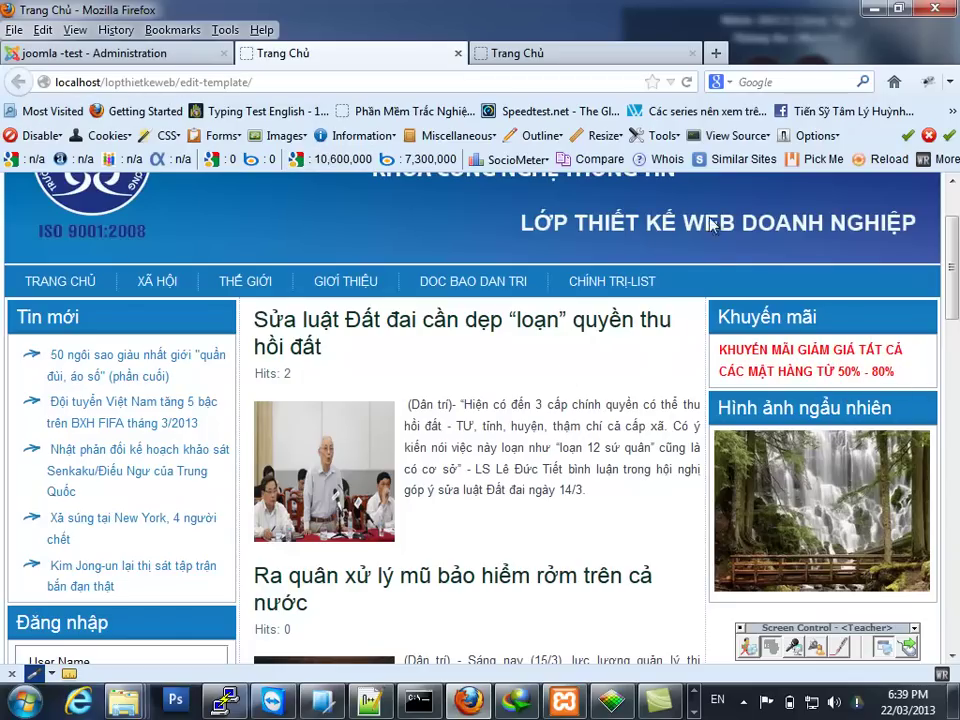
{"action": "left_click_drag", "start_coordinate": [894, 372], "coordinate": [718, 354]}
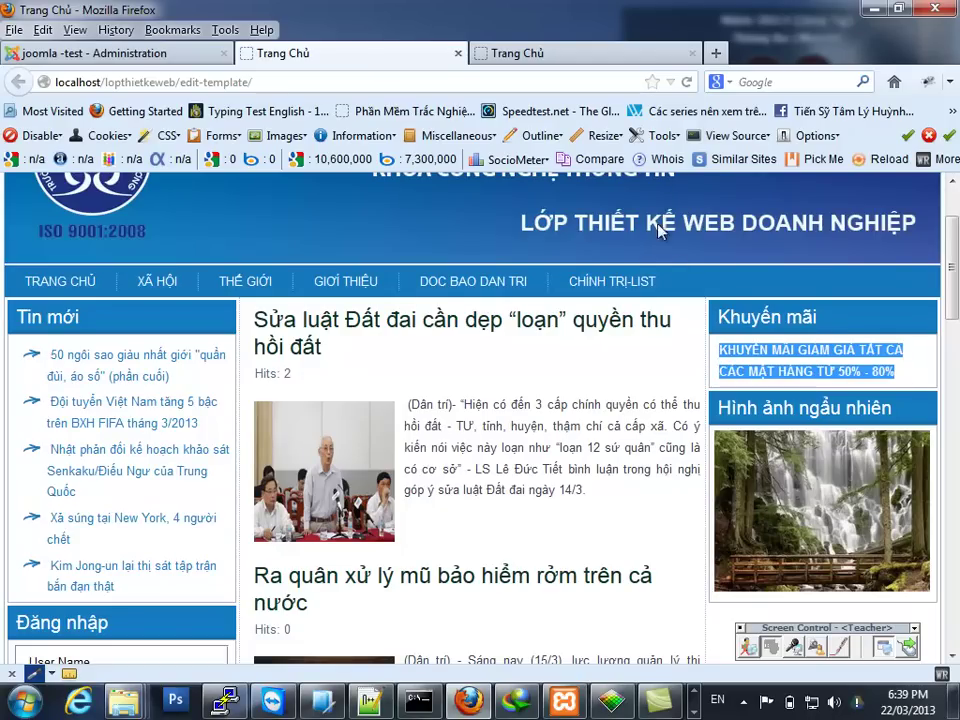
Tidy the browser tabs, reload the front page, and switch on MeasureIt
{"action": "left_click", "coordinate": [458, 54]}
{"action": "left_click", "coordinate": [428, 56]}
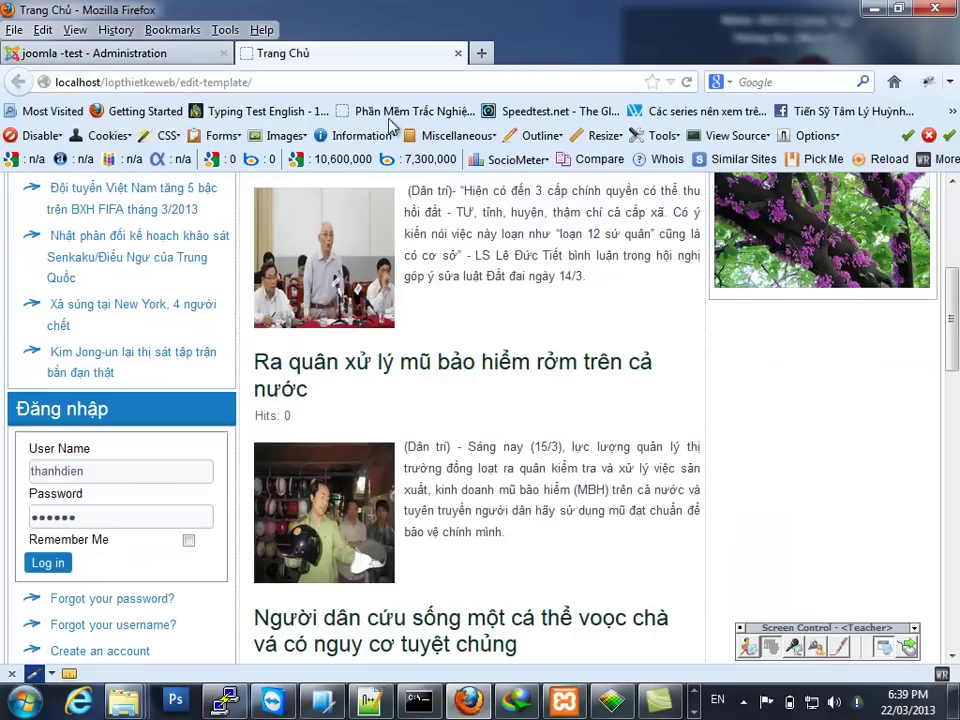
{"action": "left_click", "coordinate": [482, 56]}
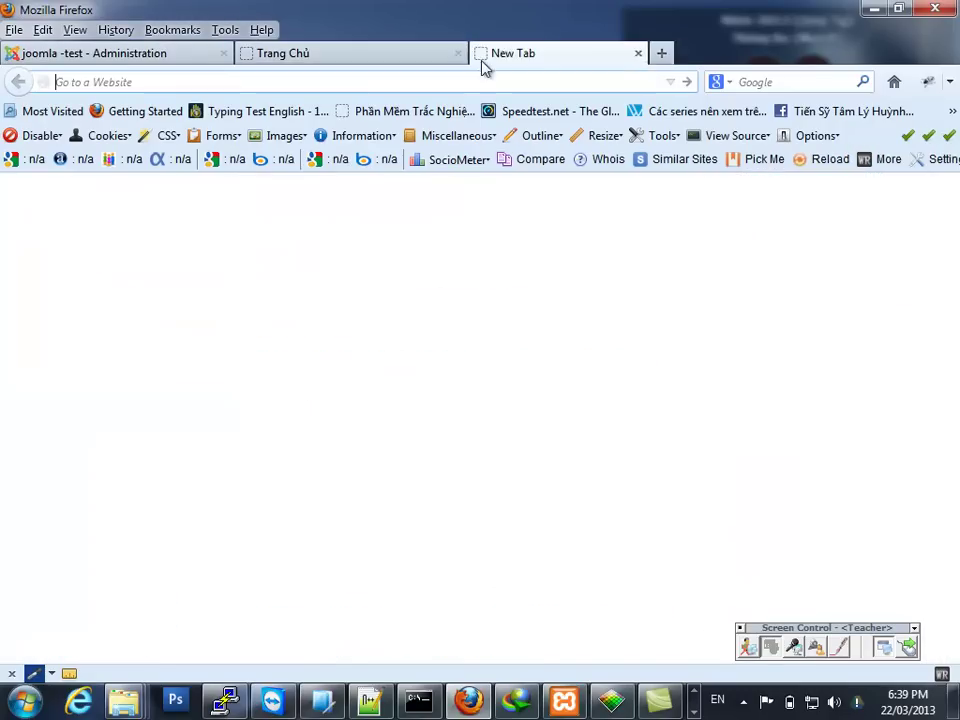
{"action": "type", "text": "google.com.vn/"}
{"action": "left_click", "coordinate": [155, 57]}
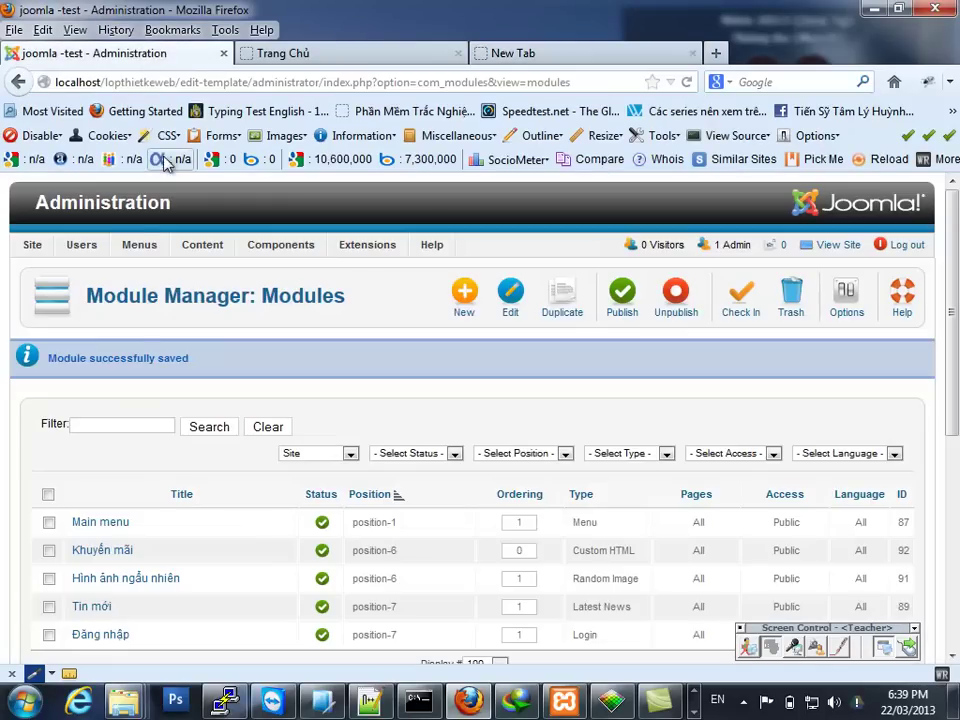
{"action": "left_click", "coordinate": [265, 56]}
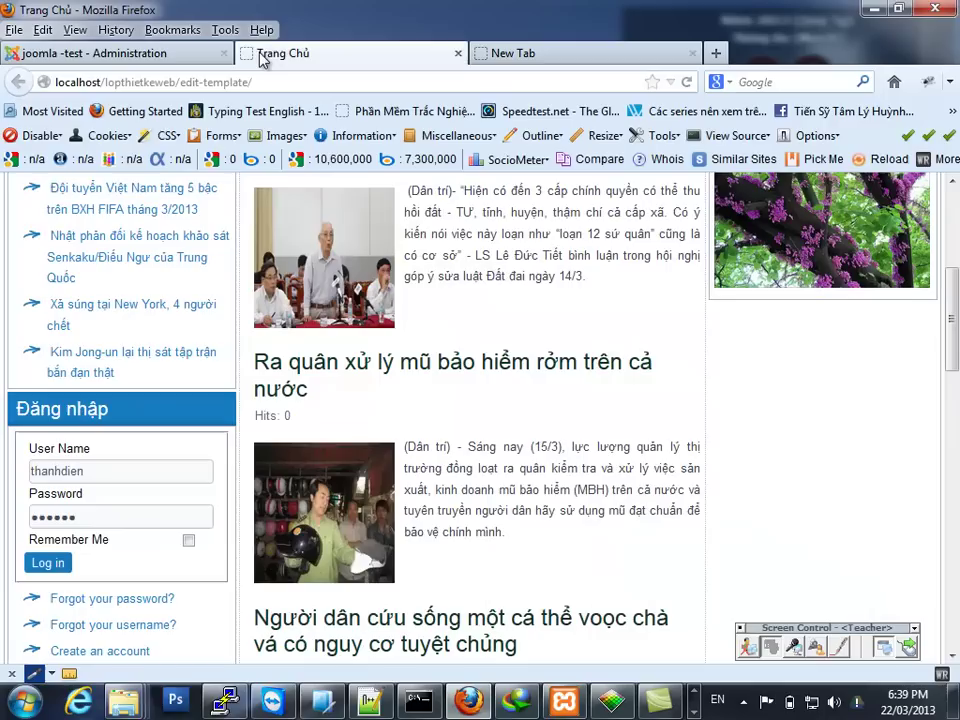
{"action": "scroll", "coordinate": [560, 330], "scroll_direction": "up", "scroll_amount": 5}
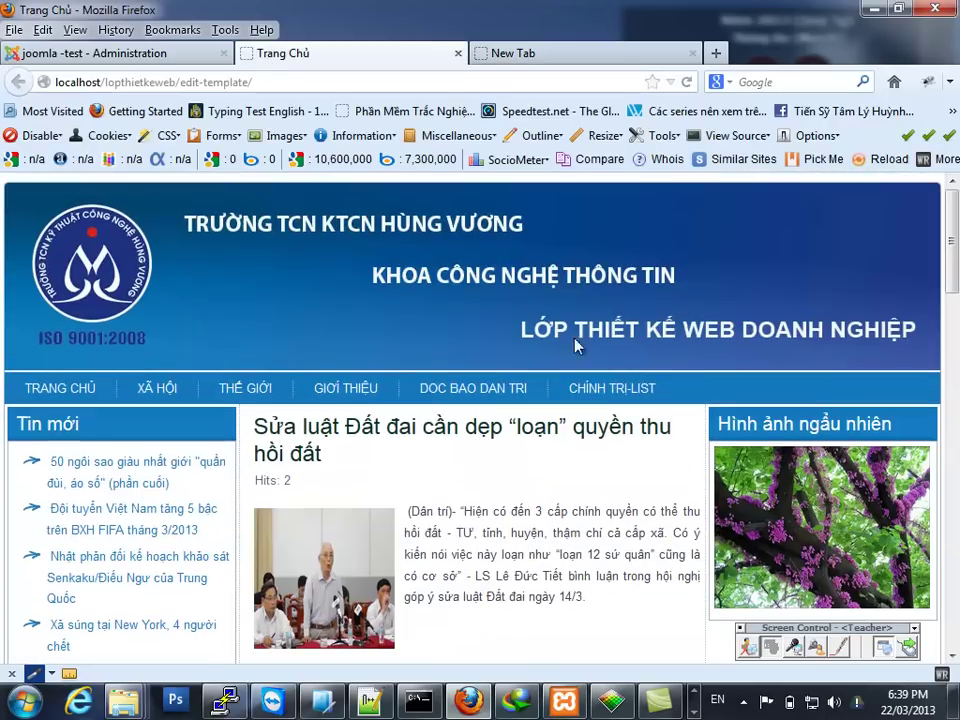
{"action": "left_click", "coordinate": [266, 82]}
{"action": "key", "text": "Return"}
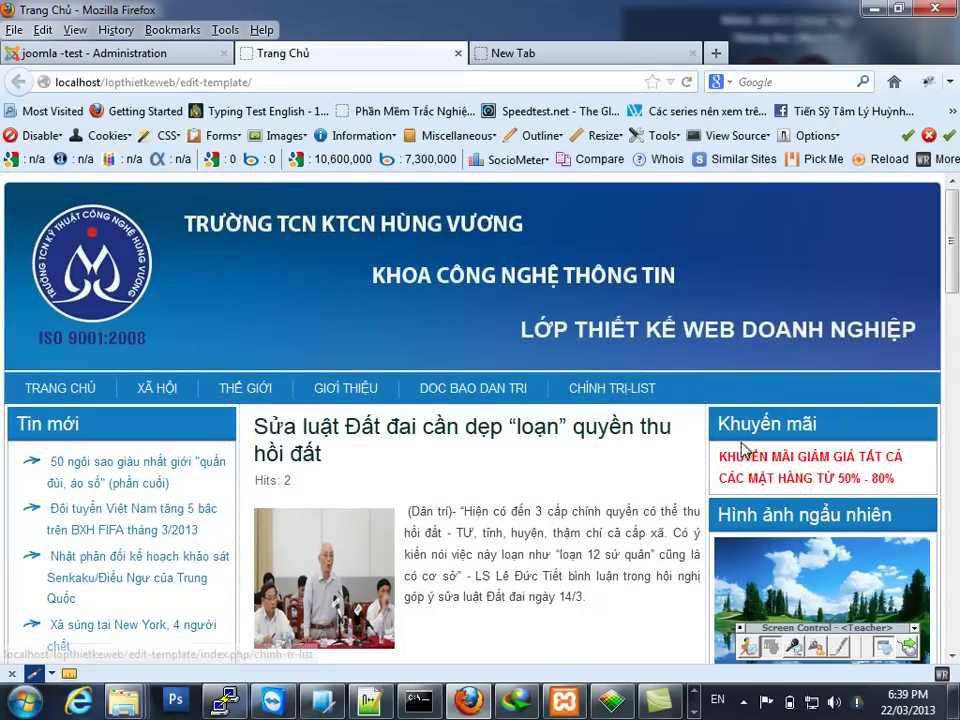
{"action": "left_click", "coordinate": [34, 672]}
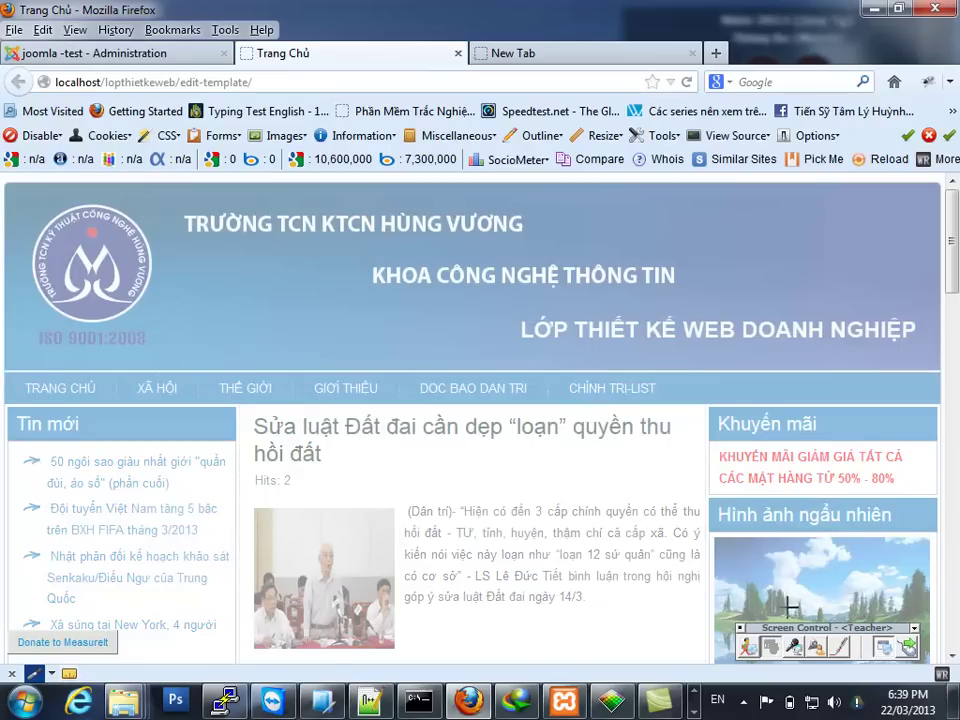
Measure the empty right-column area under the random image at about 226 × 159 px
{"action": "scroll", "coordinate": [750, 520], "scroll_direction": "down", "scroll_amount": 3}
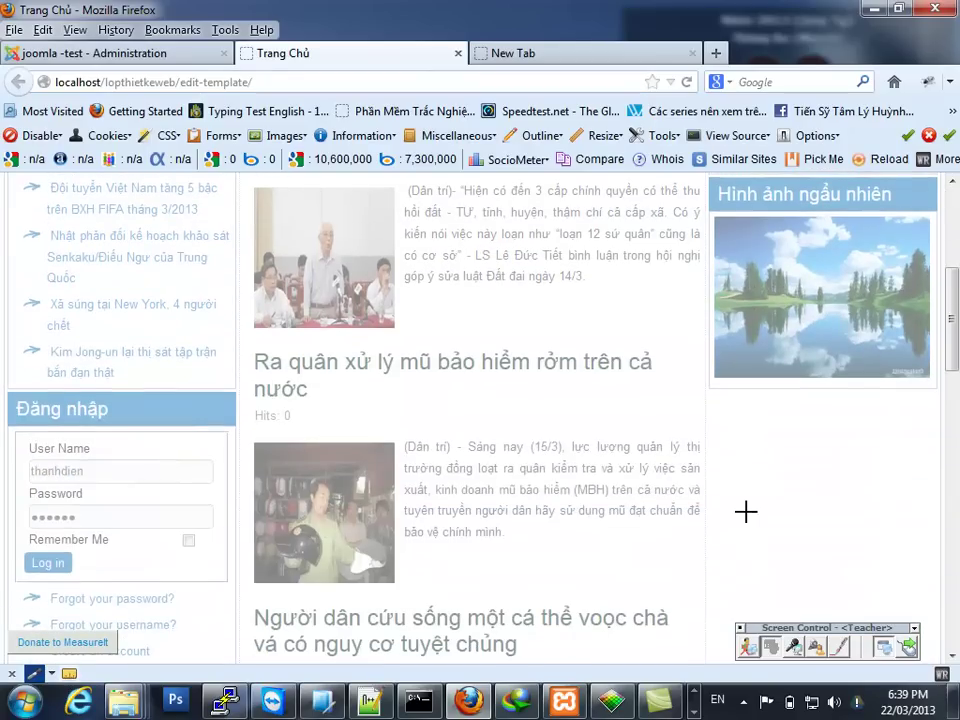
{"action": "left_click_drag", "start_coordinate": [717, 395], "coordinate": [931, 564]}
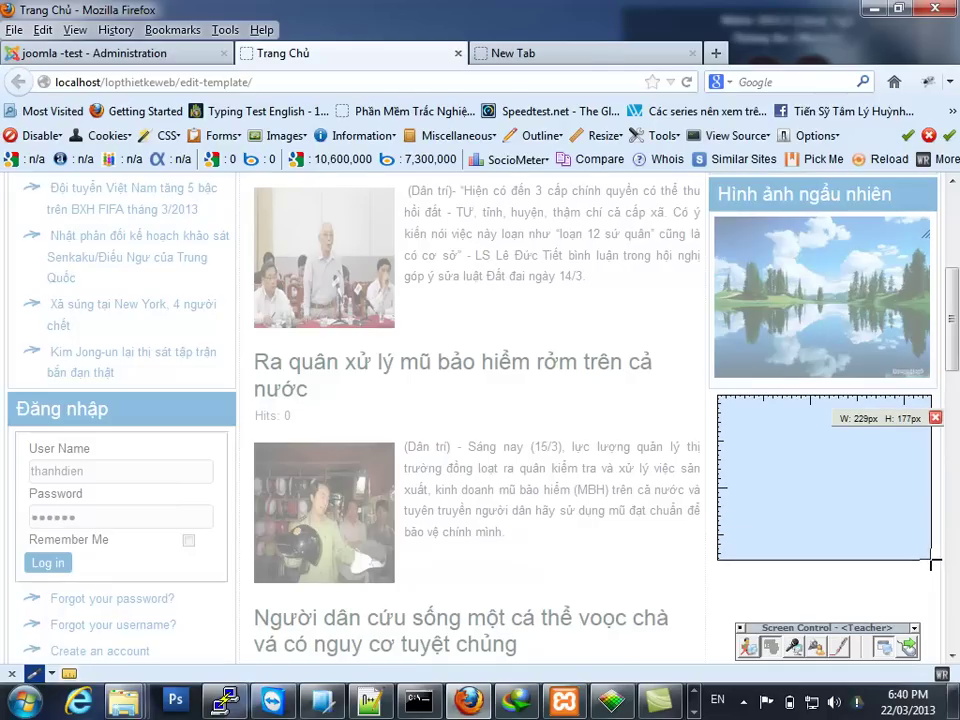
{"action": "left_click_drag", "start_coordinate": [931, 564], "coordinate": [928, 543]}
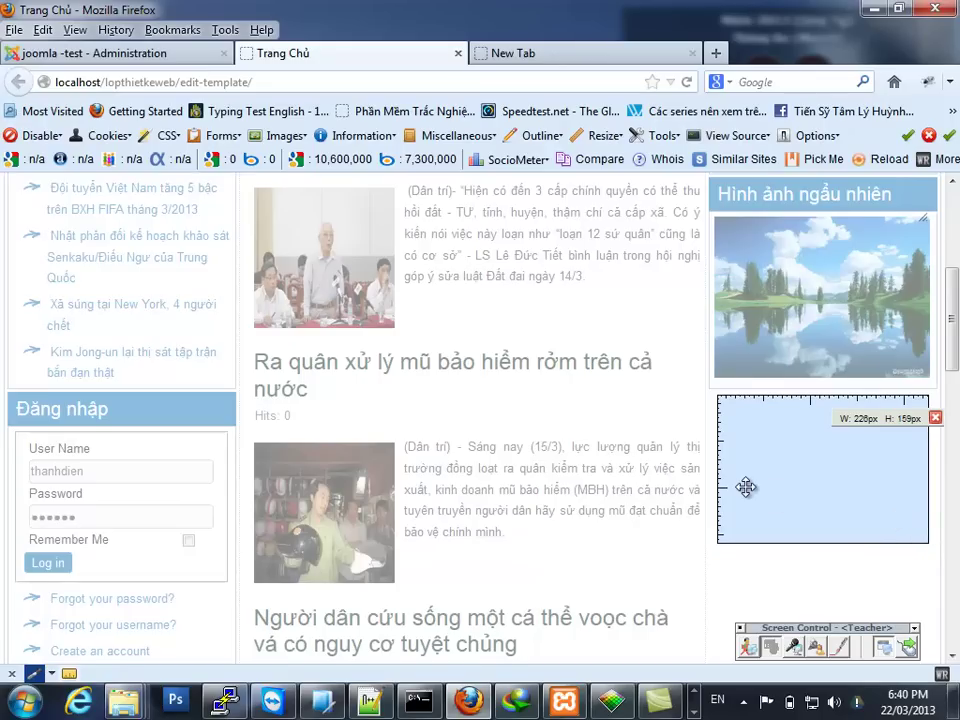
{"action": "left_click", "coordinate": [500, 55]}
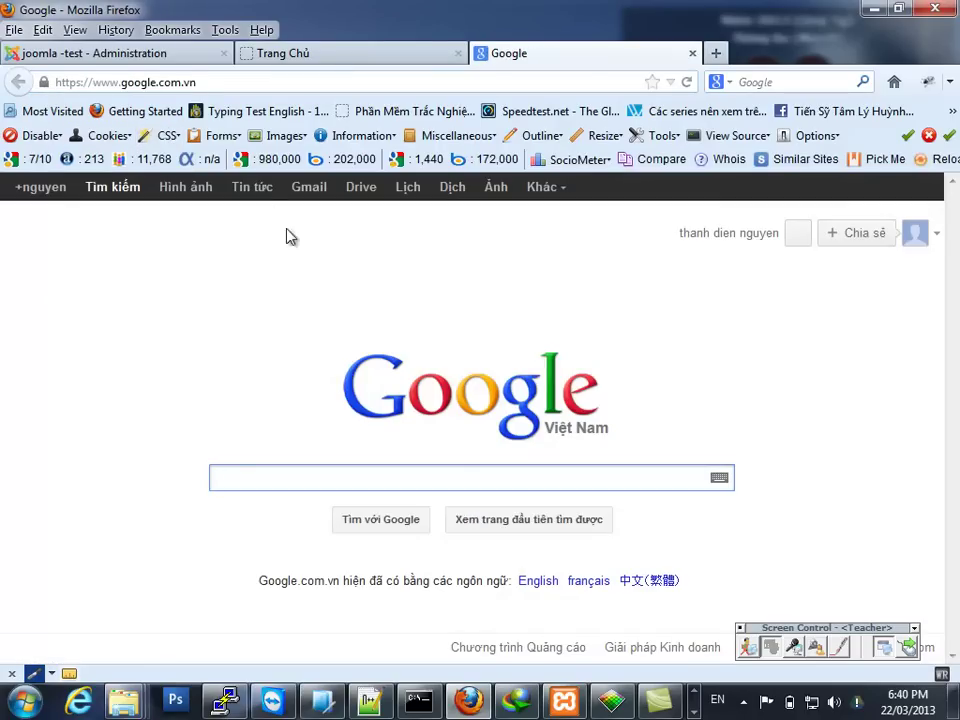
Search Google Images for 'quang cao'
{"action": "left_click", "coordinate": [188, 192]}
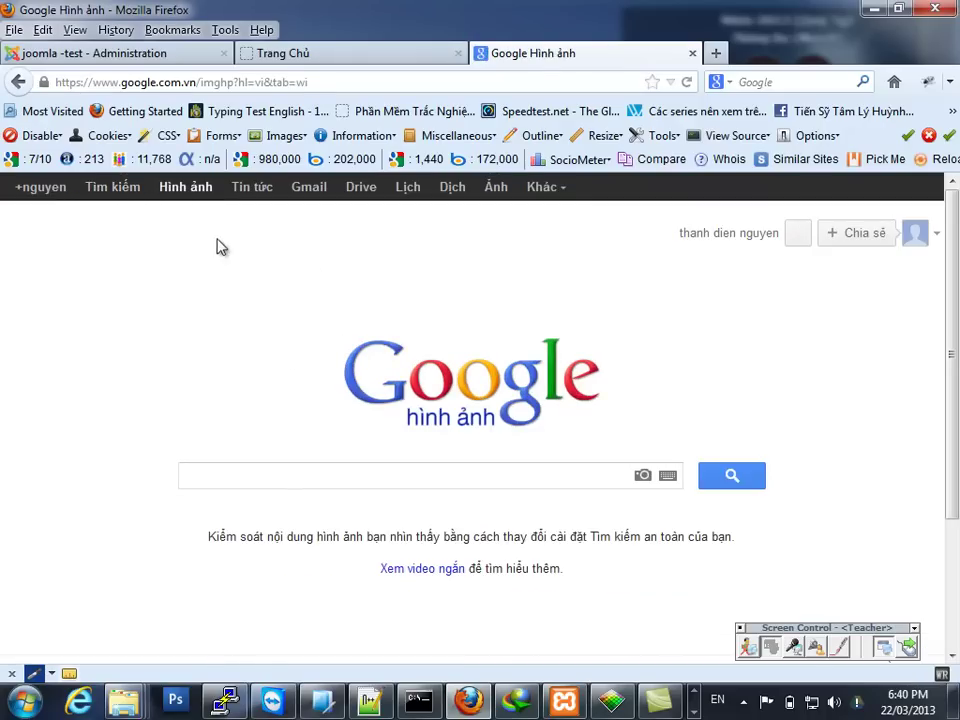
{"action": "type", "text": "quang "}
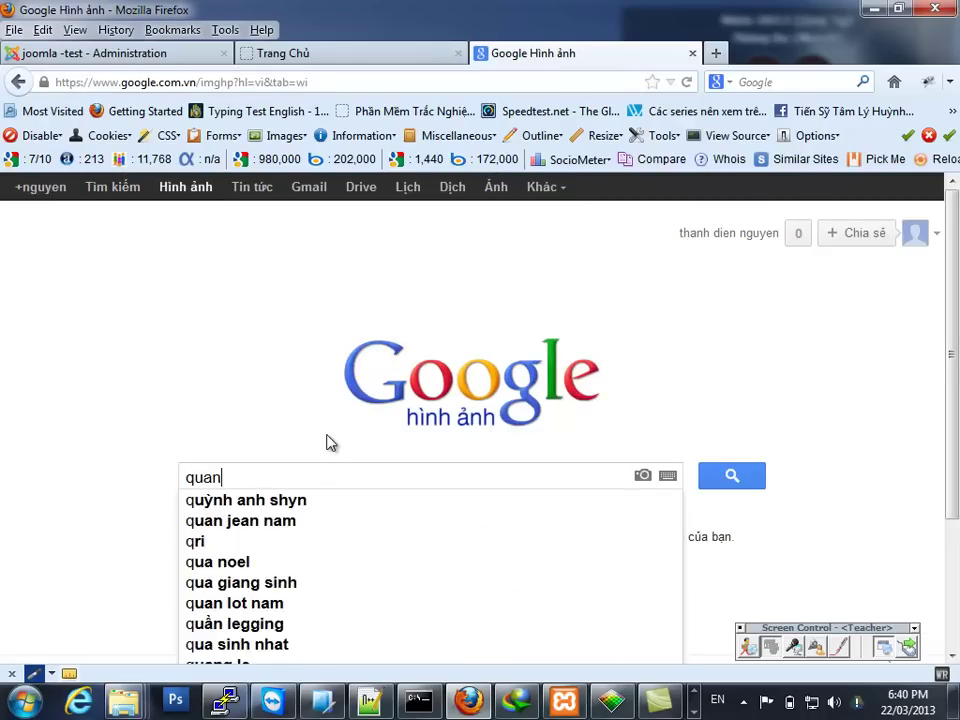
{"action": "type", "text": "cao"}
{"action": "key", "text": "Return"}
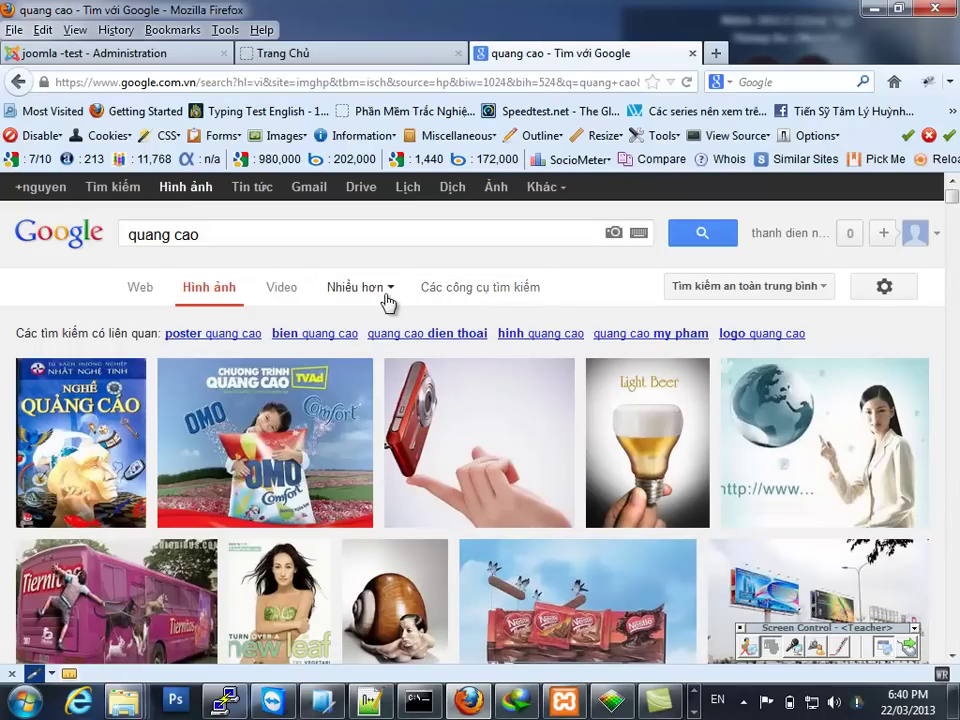
Filter the image results to an exact size of 226 × 160 px
{"action": "left_click", "coordinate": [455, 292]}
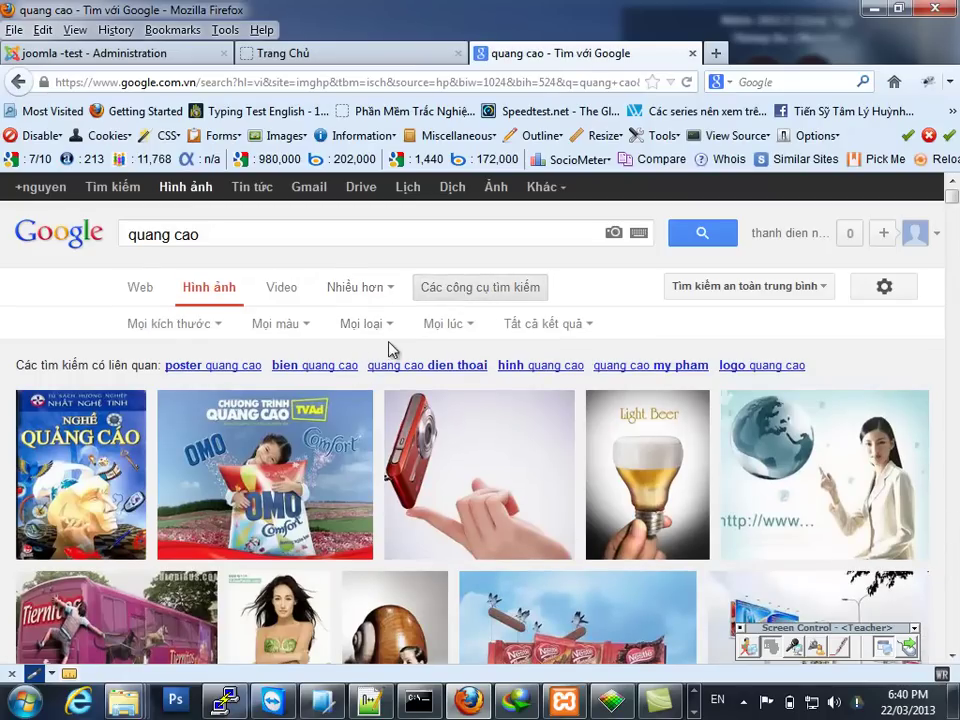
{"action": "left_click", "coordinate": [218, 326]}
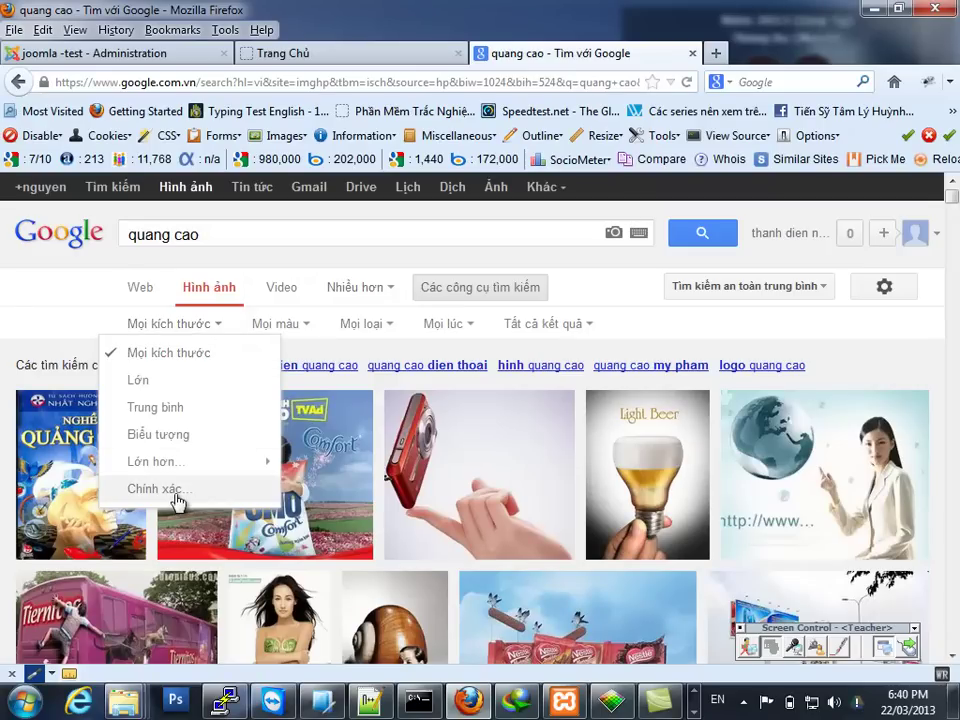
{"action": "left_click", "coordinate": [226, 489]}
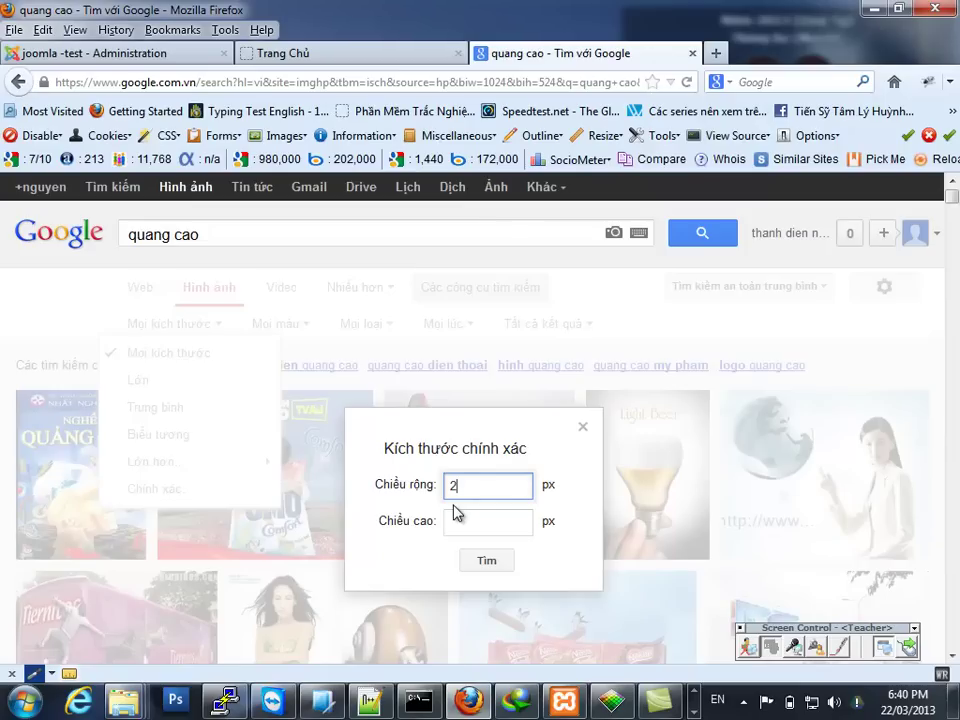
{"action": "type", "text": "226"}
{"action": "key", "text": "Tab"}
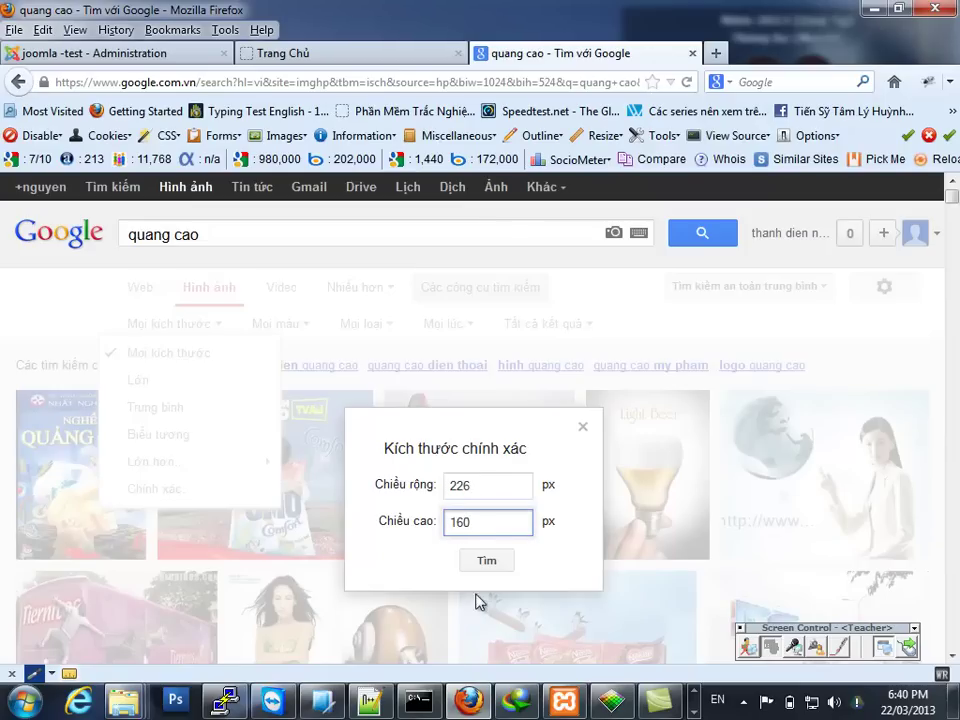
{"action": "type", "text": "160"}
{"action": "left_click", "coordinate": [485, 565]}
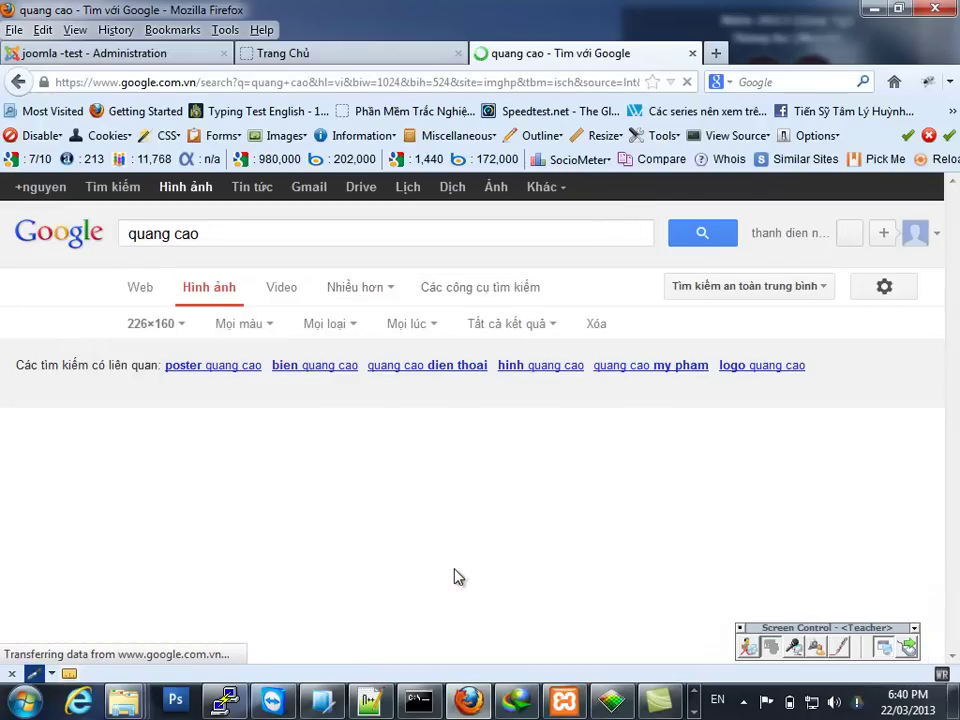
Scroll the 'quang cao' results and open the MOF Sweets & Cafe logo preview
{"action": "scroll", "coordinate": [300, 512], "scroll_direction": "down", "scroll_amount": 3}
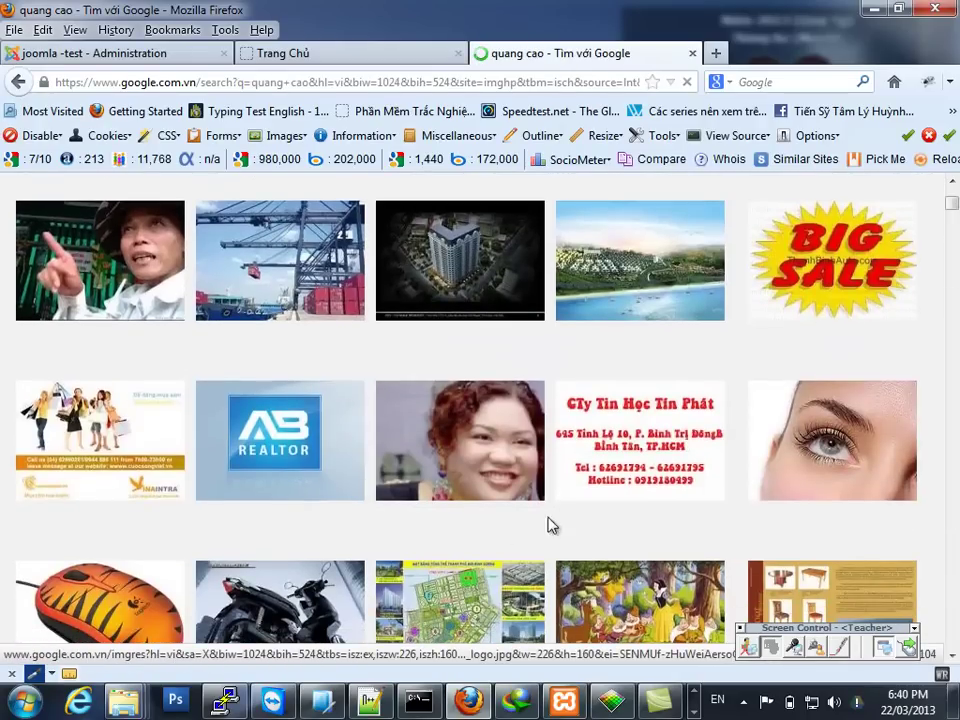
{"action": "left_click", "coordinate": [617, 465]}
{"action": "scroll", "coordinate": [113, 450], "scroll_direction": "down", "scroll_amount": 2}
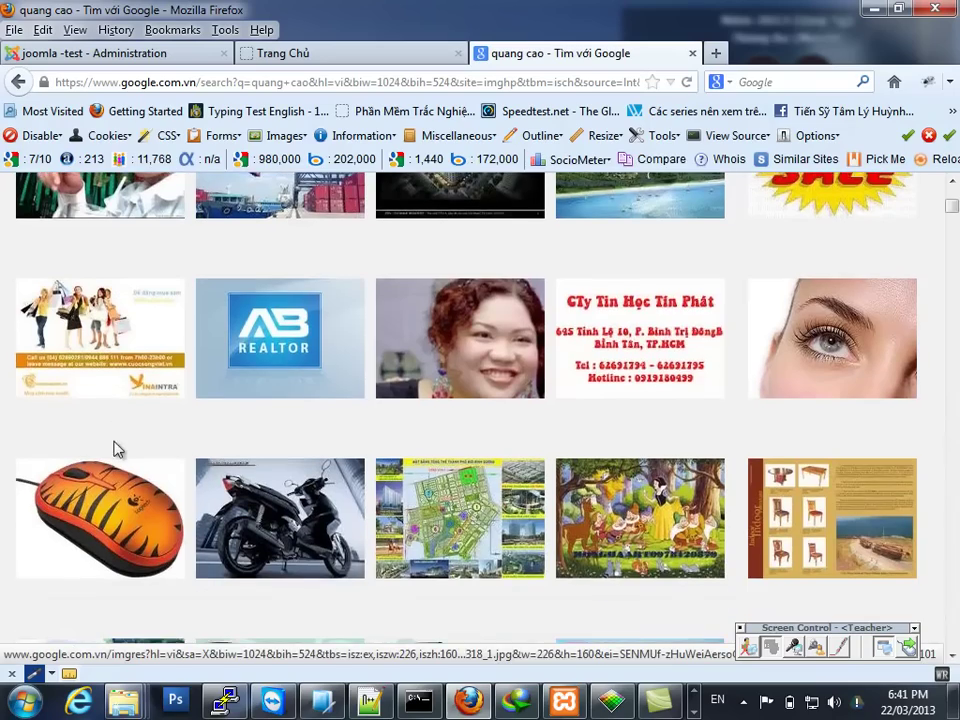
{"action": "scroll", "coordinate": [60, 306], "scroll_direction": "down", "scroll_amount": 9}
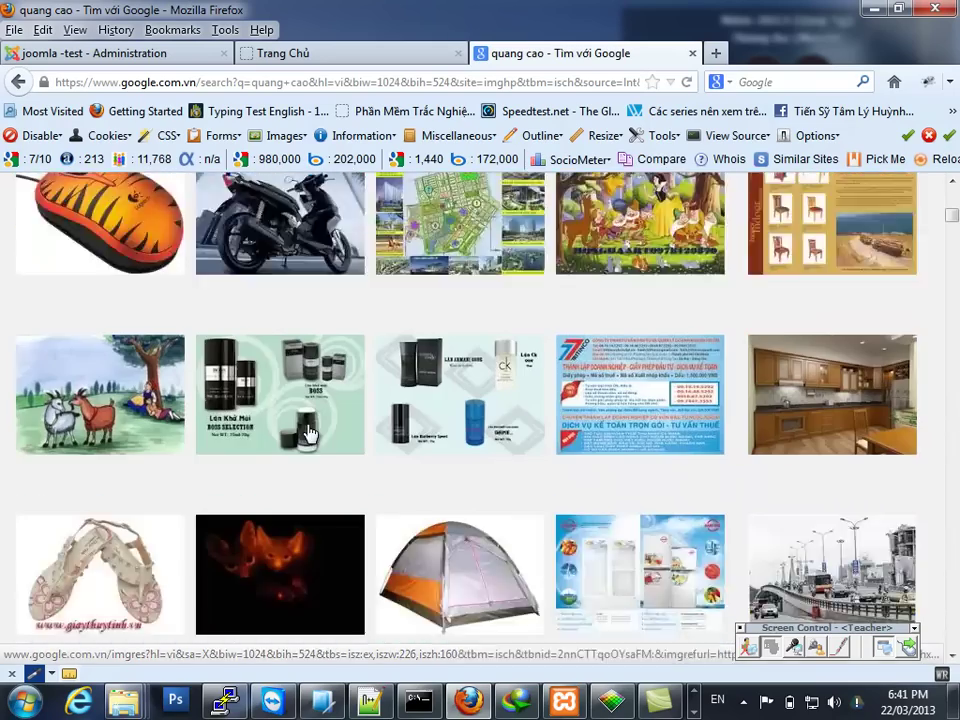
{"action": "scroll", "coordinate": [607, 471], "scroll_direction": "down", "scroll_amount": 3}
{"action": "scroll", "coordinate": [607, 471], "scroll_direction": "down", "scroll_amount": 5}
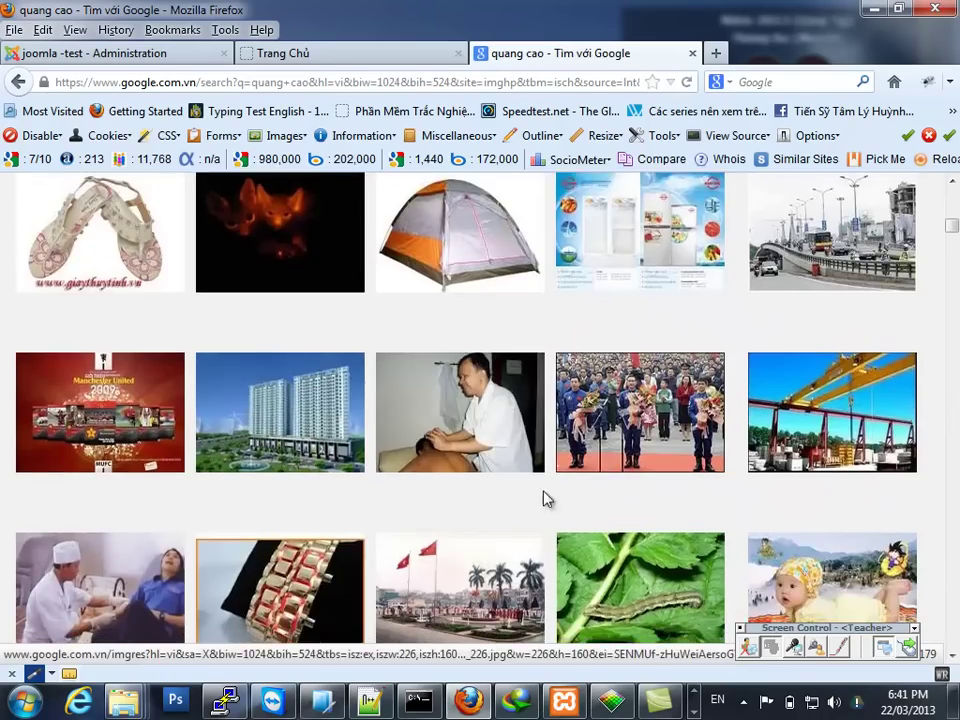
{"action": "scroll", "coordinate": [546, 499], "scroll_direction": "up", "scroll_amount": 5}
{"action": "scroll", "coordinate": [530, 503], "scroll_direction": "down", "scroll_amount": 6}
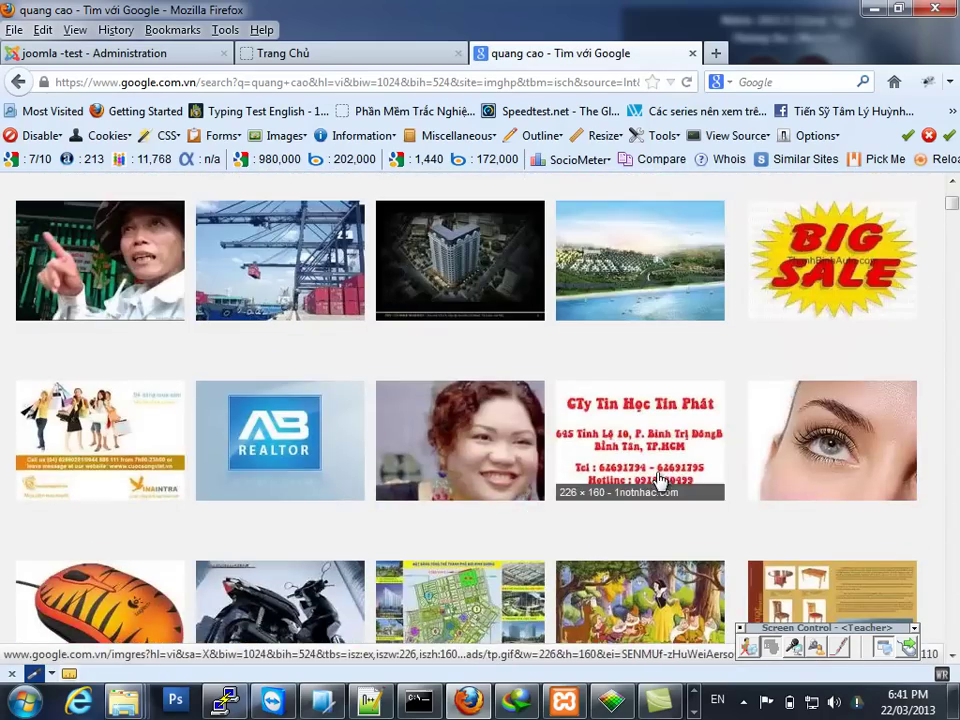
{"action": "scroll", "coordinate": [765, 465], "scroll_direction": "up", "scroll_amount": 4}
{"action": "scroll", "coordinate": [600, 465], "scroll_direction": "down", "scroll_amount": 12}
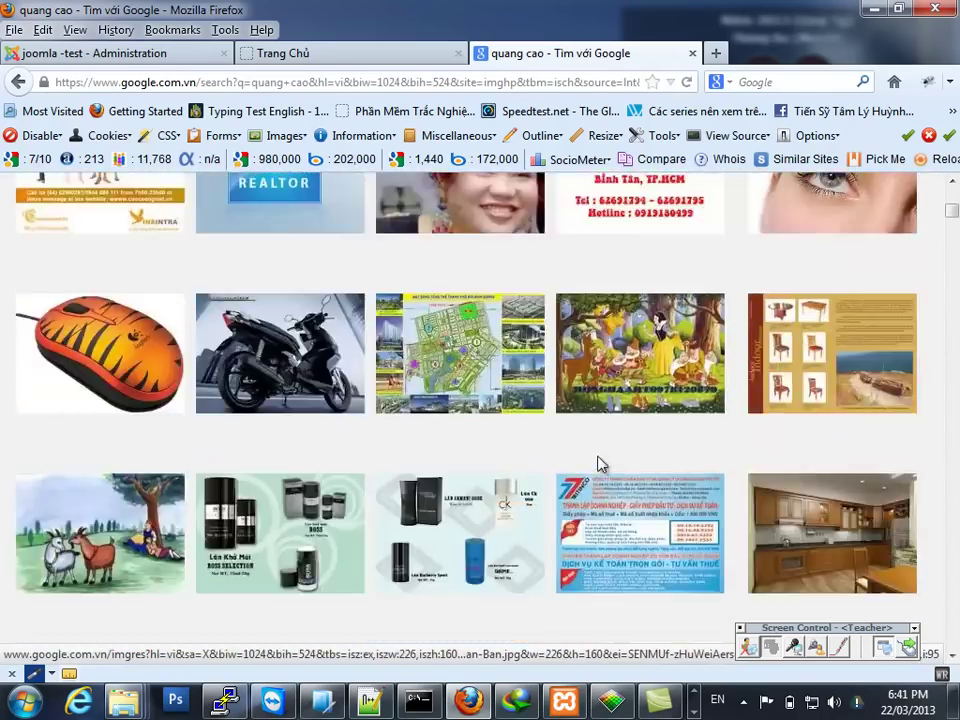
{"action": "scroll", "coordinate": [280, 445], "scroll_direction": "down", "scroll_amount": 8}
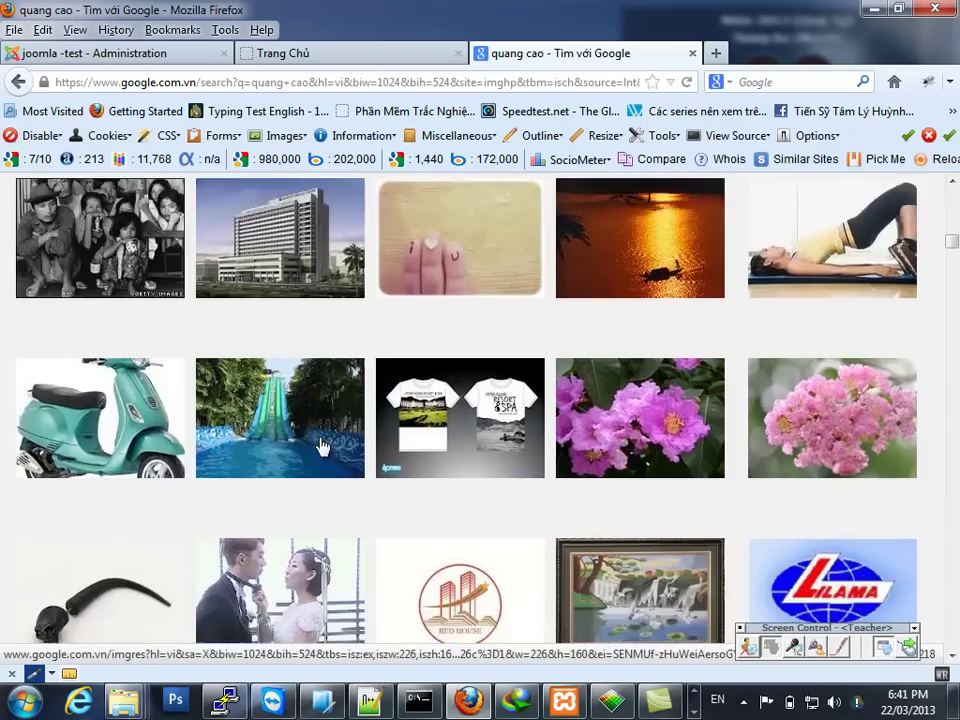
{"action": "scroll", "coordinate": [604, 437], "scroll_direction": "down", "scroll_amount": 6}
{"action": "scroll", "coordinate": [700, 420], "scroll_direction": "up", "scroll_amount": 4}
{"action": "scroll", "coordinate": [779, 487], "scroll_direction": "down", "scroll_amount": 9}
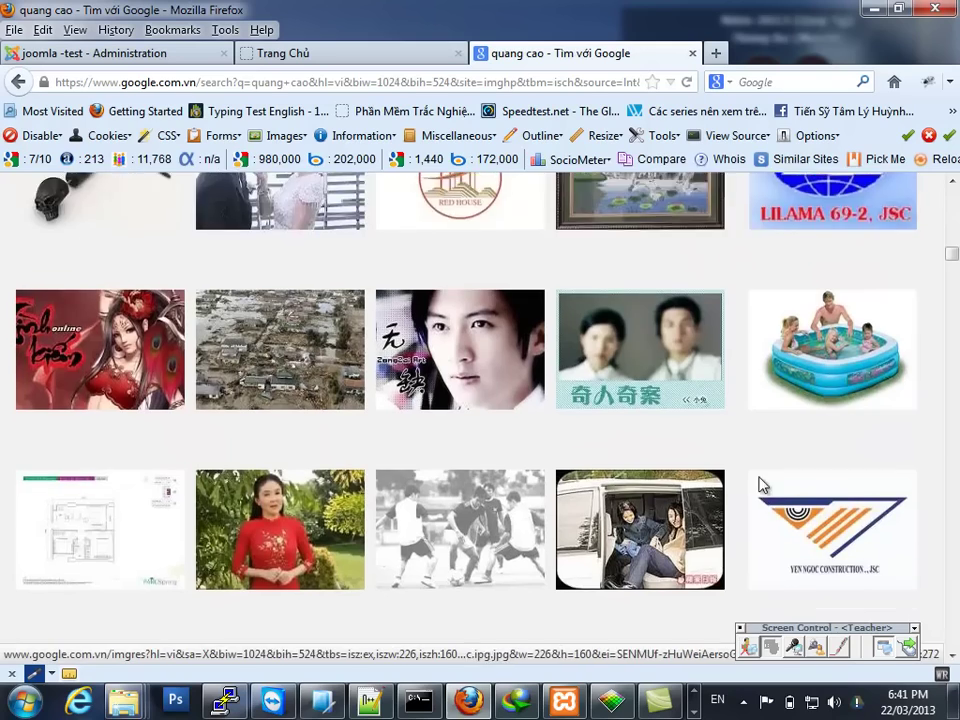
{"action": "scroll", "coordinate": [640, 442], "scroll_direction": "down", "scroll_amount": 1}
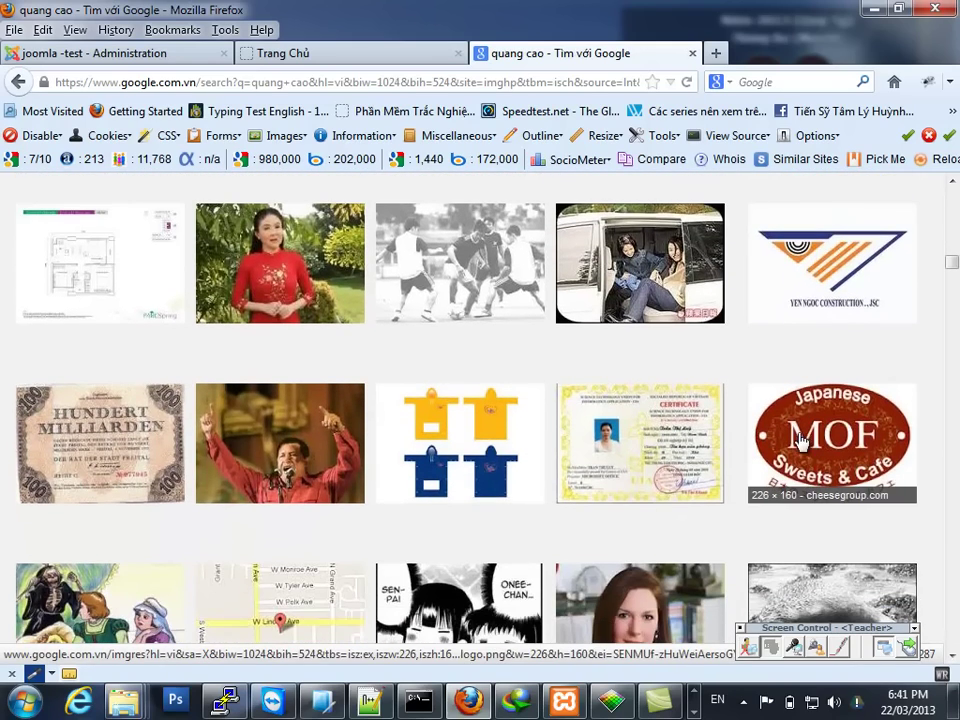
{"action": "left_click", "coordinate": [800, 440]}
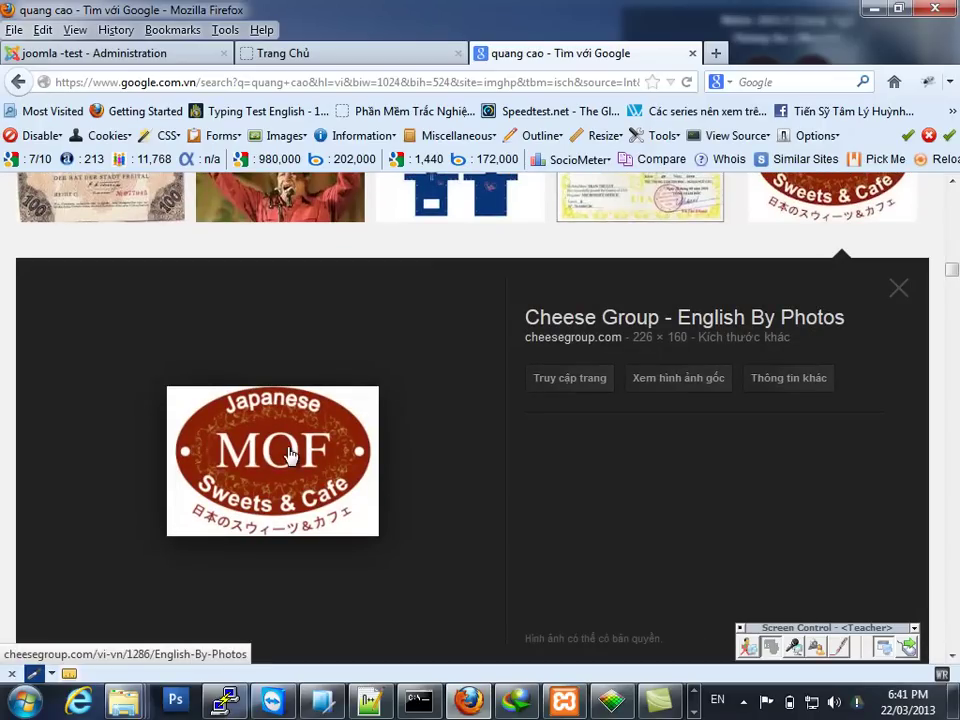
Save the MOF Sweets & Cafe logo image to New Volume (D:) as logo.png
{"action": "right_click", "coordinate": [258, 448]}
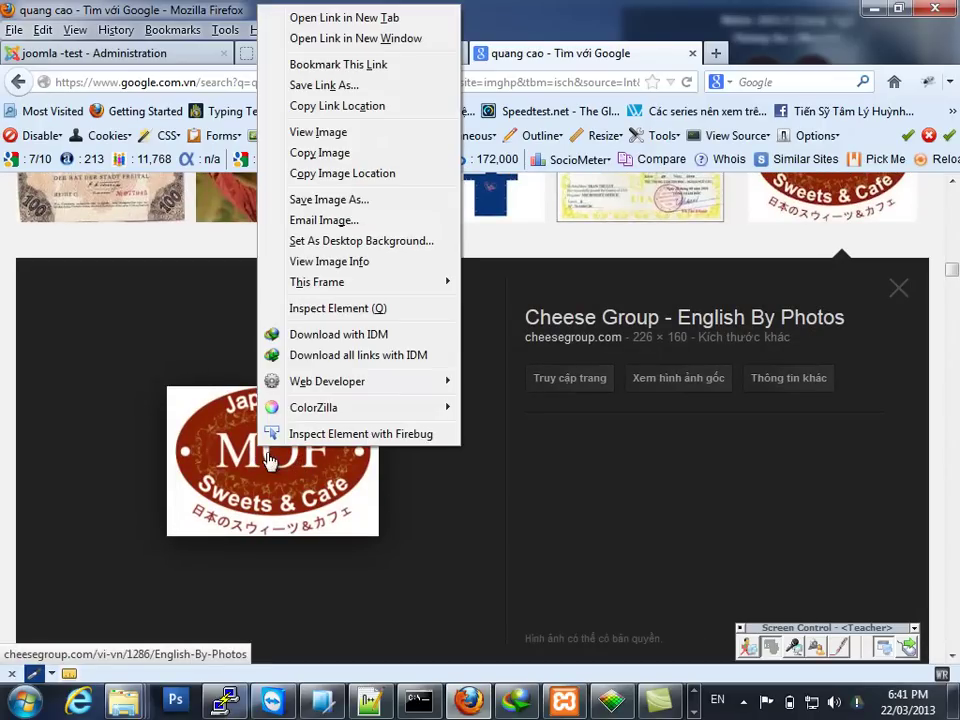
{"action": "left_click", "coordinate": [306, 204]}
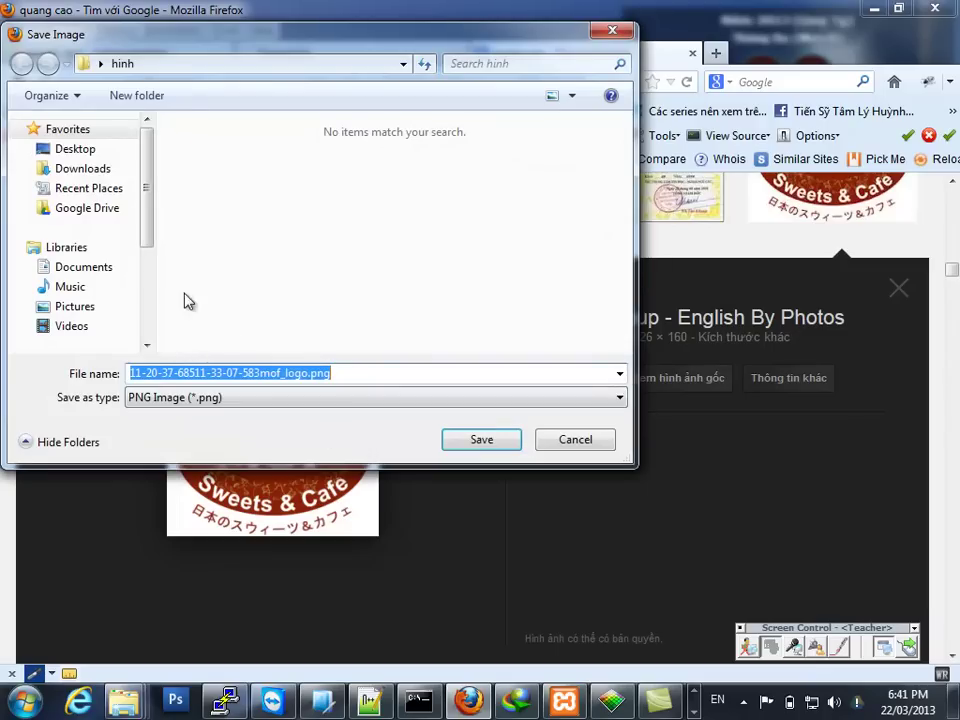
{"action": "left_click", "coordinate": [74, 149]}
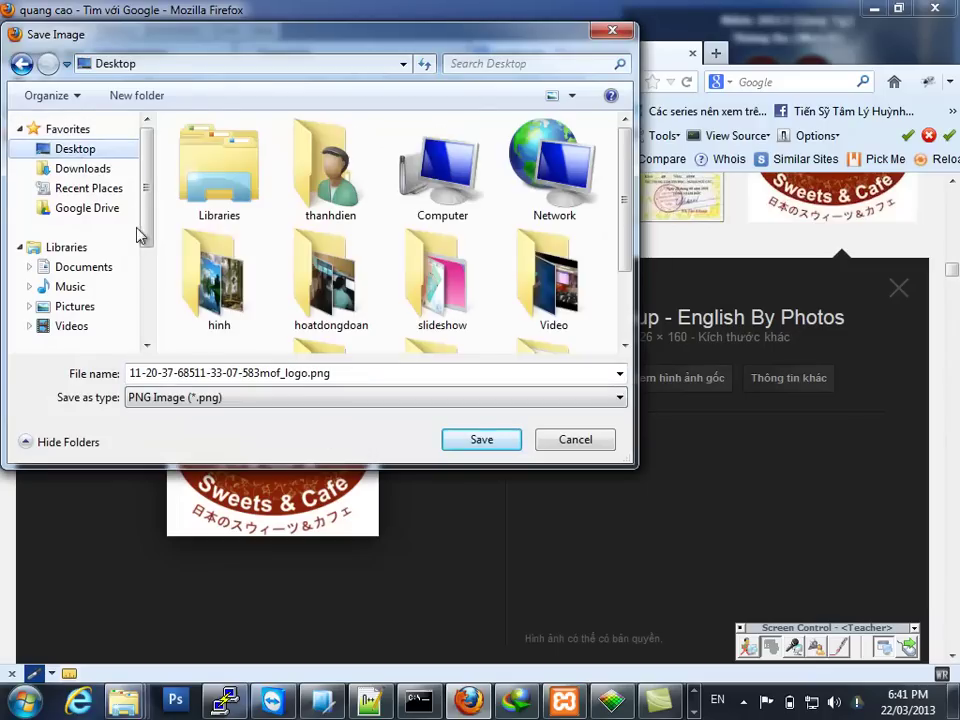
{"action": "left_click", "coordinate": [70, 267]}
{"action": "left_click_drag", "start_coordinate": [146, 235], "coordinate": [144, 272]}
{"action": "left_click", "coordinate": [80, 317]}
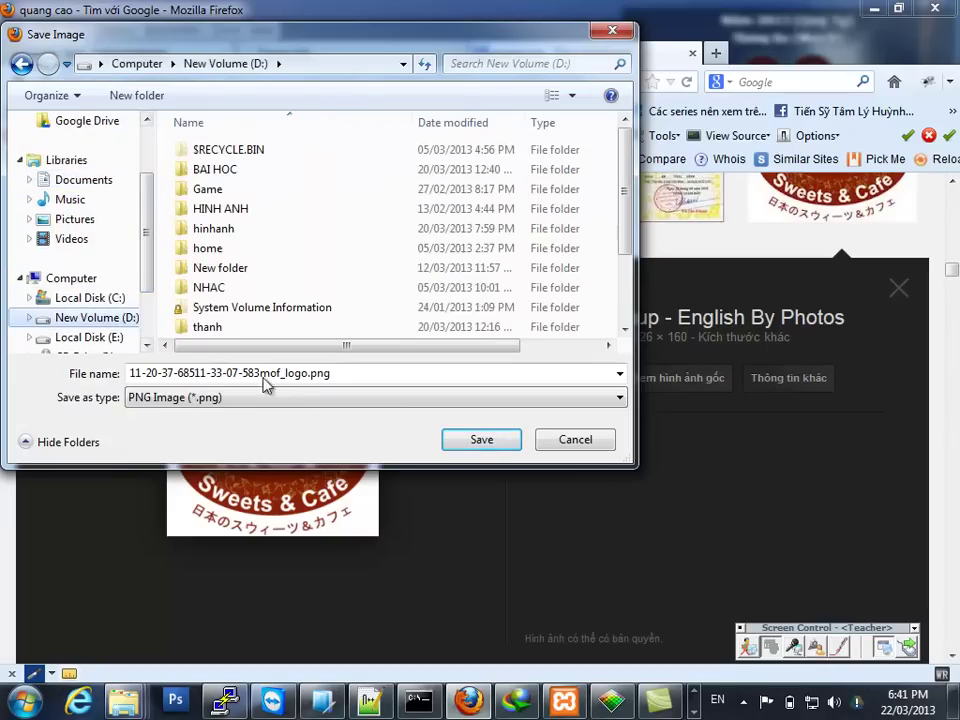
{"action": "left_click", "coordinate": [332, 373]}
{"action": "left_click_drag", "start_coordinate": [332, 373], "coordinate": [244, 373]}
{"action": "key", "text": "BackSpace"}
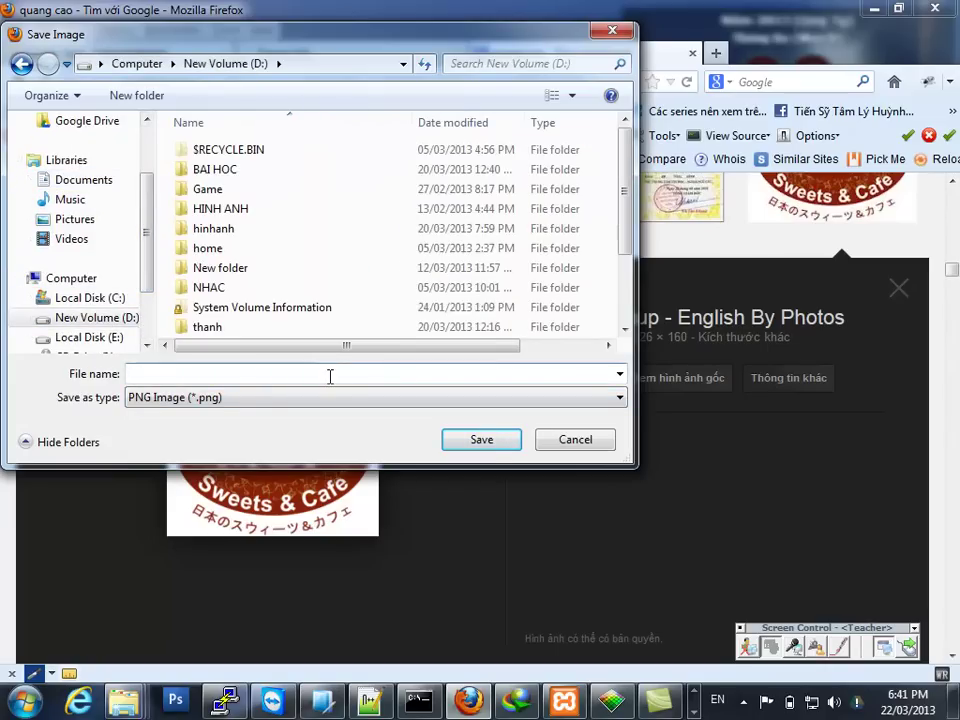
{"action": "type", "text": "logo"}
{"action": "key", "text": "Return"}
{"action": "left_click", "coordinate": [477, 27]}
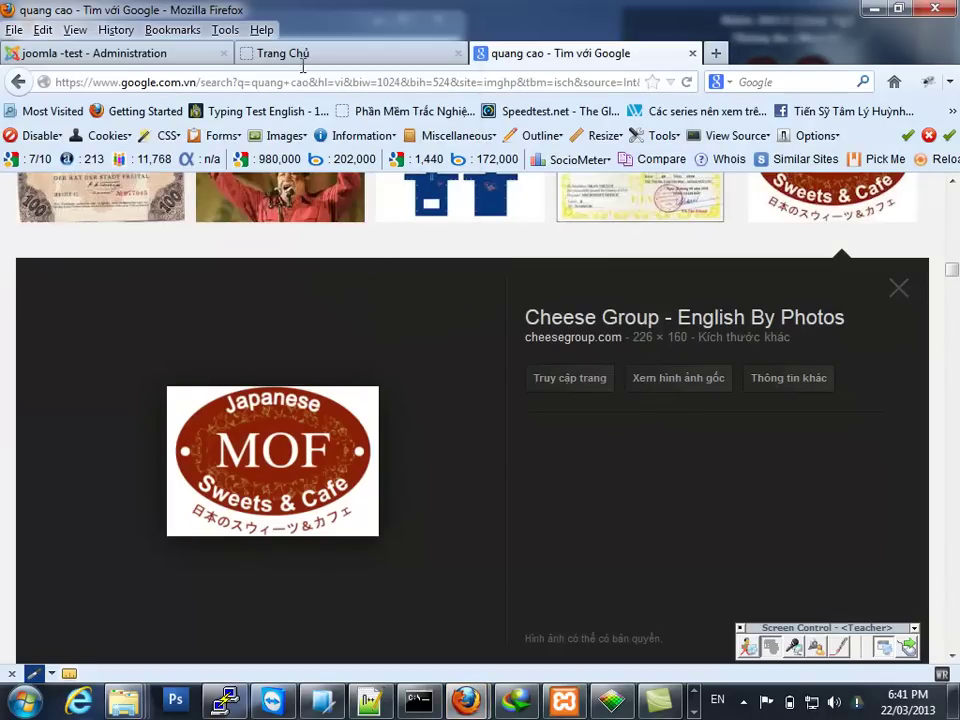
Start a new Custom HTML module in the administration
{"action": "left_click", "coordinate": [167, 57]}
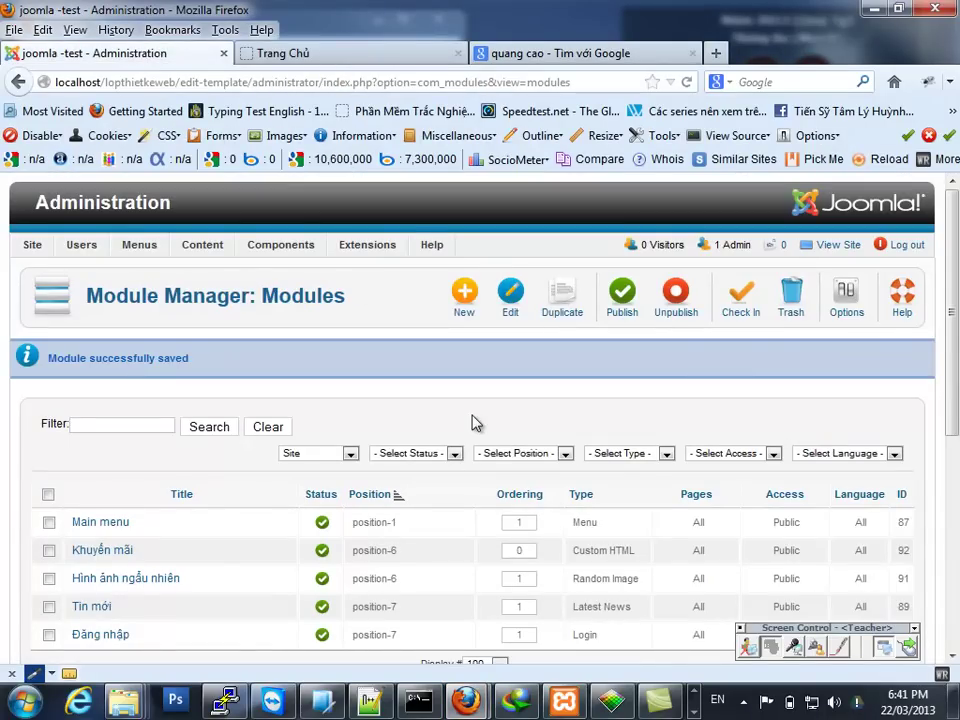
{"action": "scroll", "coordinate": [540, 443], "scroll_direction": "down", "scroll_amount": 5}
{"action": "scroll", "coordinate": [588, 440], "scroll_direction": "up", "scroll_amount": 5}
{"action": "left_click", "coordinate": [466, 292]}
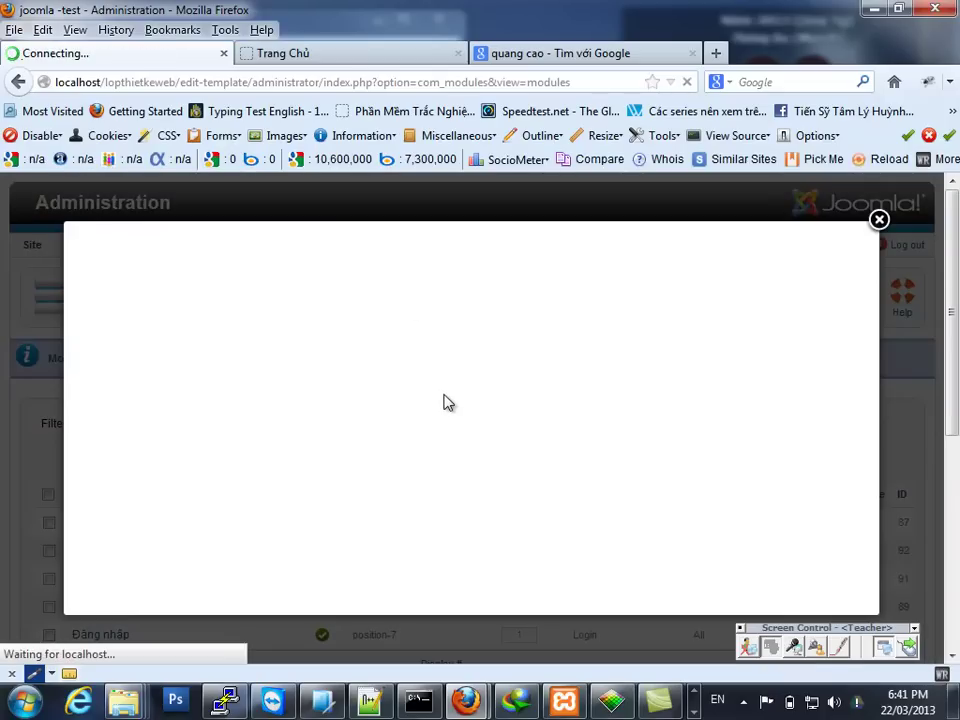
{"action": "left_click", "coordinate": [478, 338]}
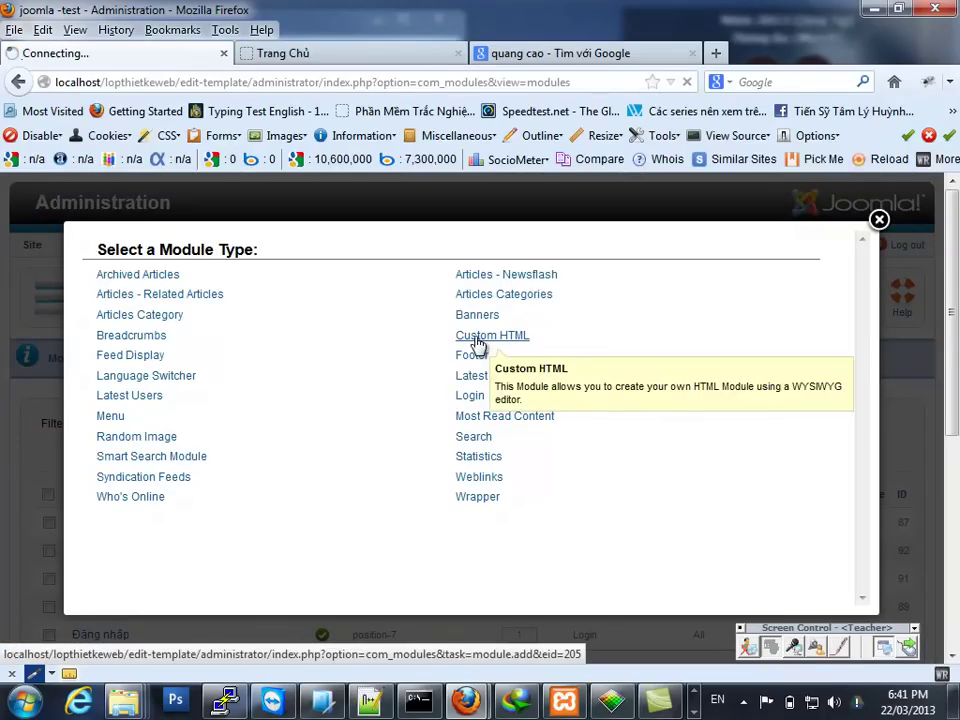
Upload D:\logo.png to the site images and insert it into the module content
{"action": "scroll", "coordinate": [300, 472], "scroll_direction": "down", "scroll_amount": 5}
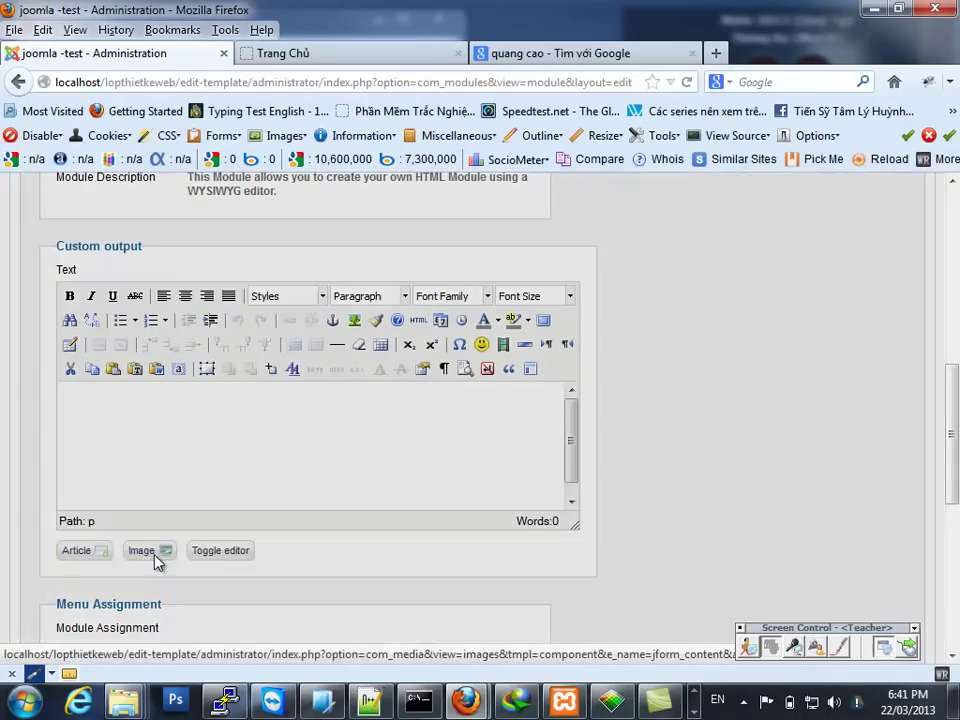
{"action": "left_click", "coordinate": [148, 552]}
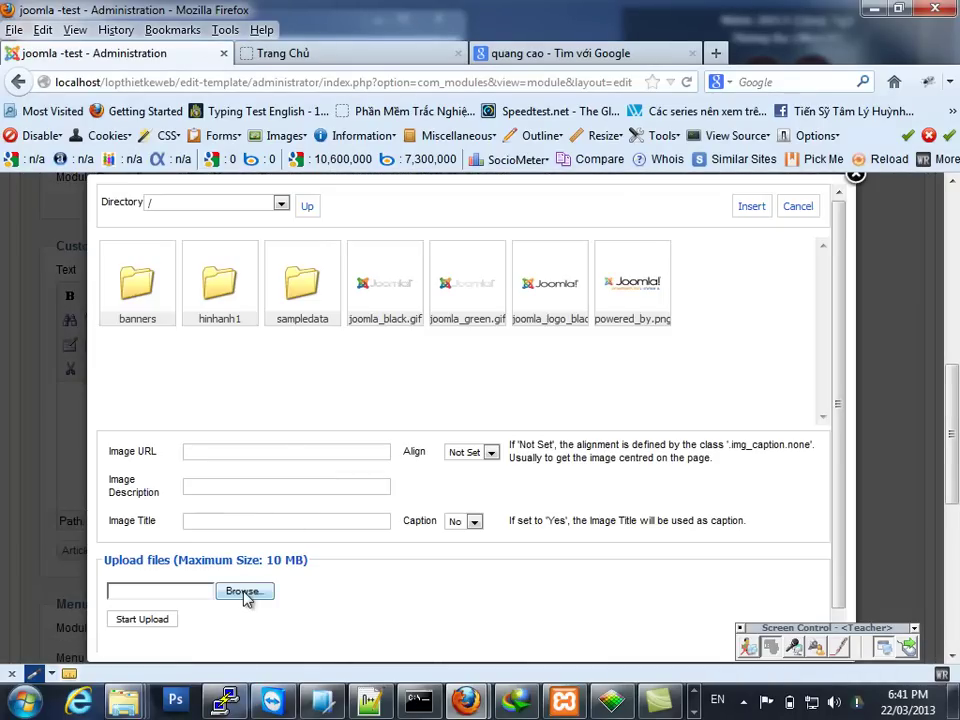
{"action": "left_click", "coordinate": [245, 591]}
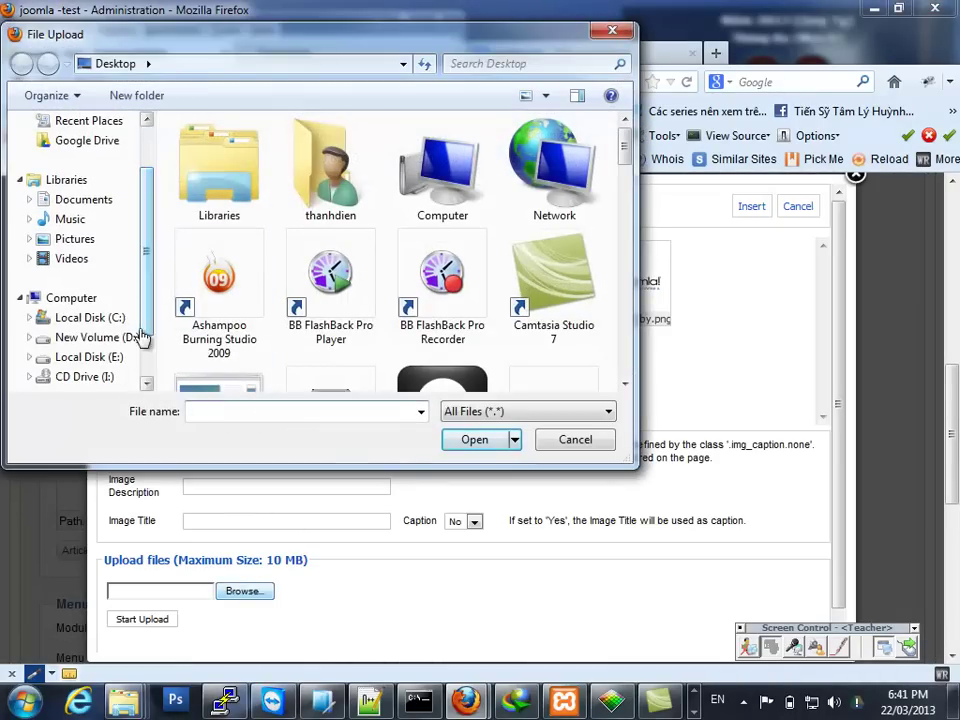
{"action": "left_click", "coordinate": [96, 337]}
{"action": "left_click_drag", "start_coordinate": [627, 245], "coordinate": [630, 330]}
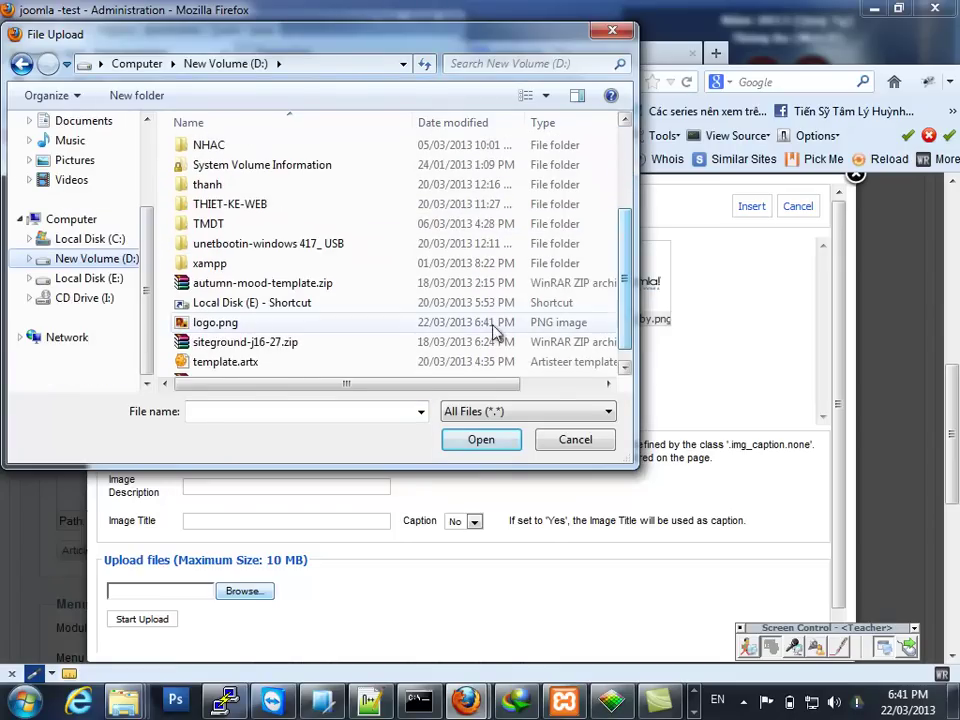
{"action": "left_click", "coordinate": [340, 322]}
{"action": "left_click", "coordinate": [481, 439]}
{"action": "left_click", "coordinate": [170, 620]}
{"action": "left_click", "coordinate": [631, 347]}
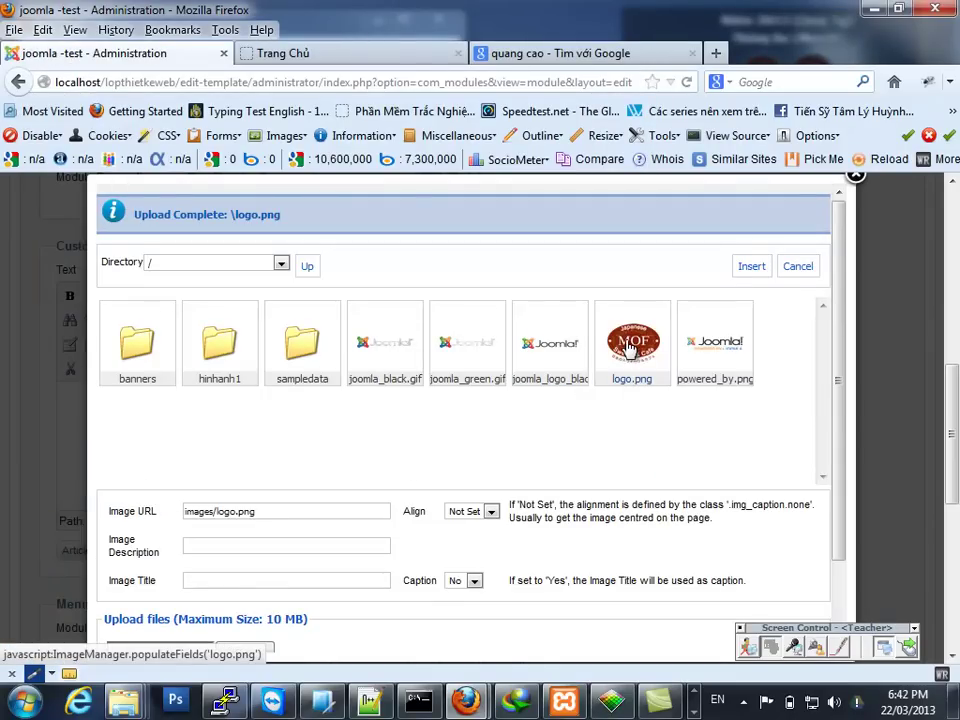
{"action": "left_click", "coordinate": [751, 266]}
{"action": "scroll", "coordinate": [516, 452], "scroll_direction": "up", "scroll_amount": 10}
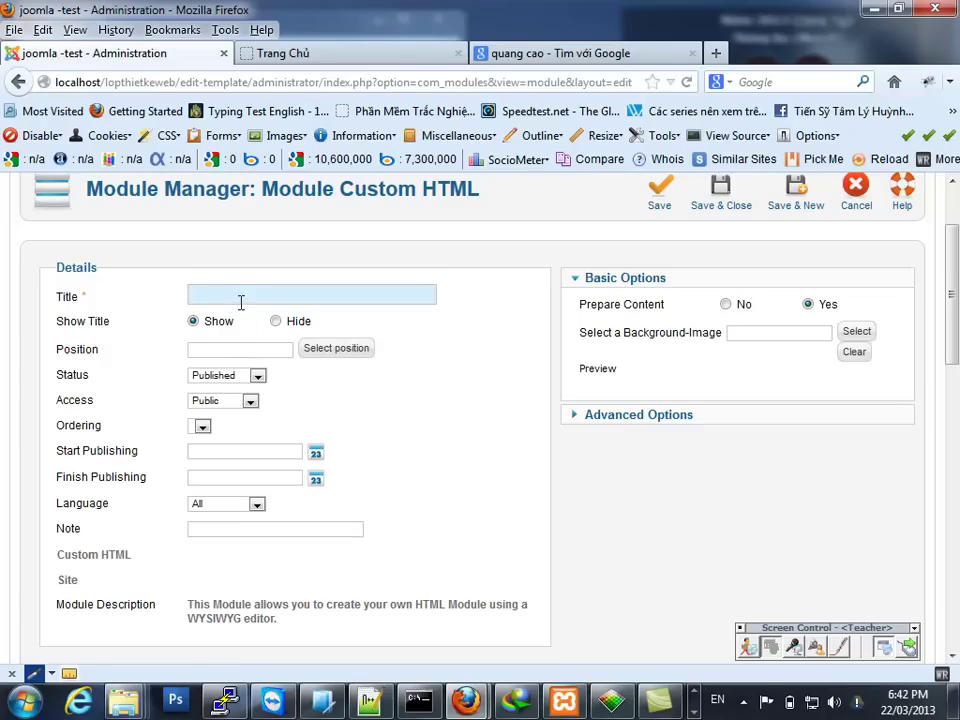
Assign the module to position-6 and title it 'Liên kết đối tác'
{"action": "left_click", "coordinate": [311, 356]}
{"action": "scroll", "coordinate": [313, 403], "scroll_direction": "down", "scroll_amount": 6}
{"action": "scroll", "coordinate": [284, 413], "scroll_direction": "down", "scroll_amount": 8}
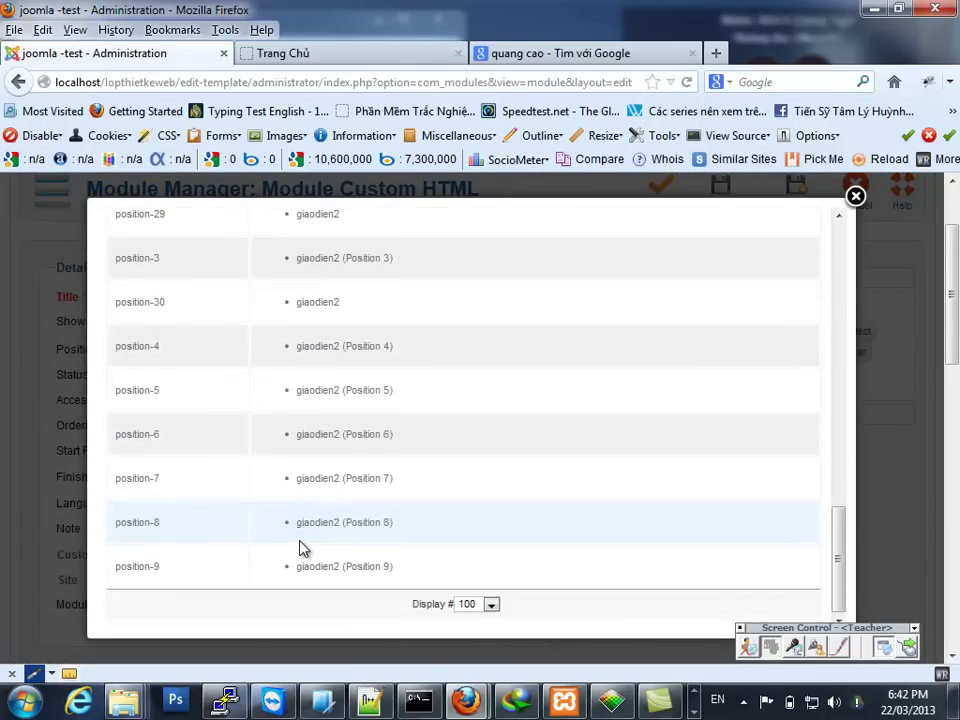
{"action": "left_click", "coordinate": [141, 450]}
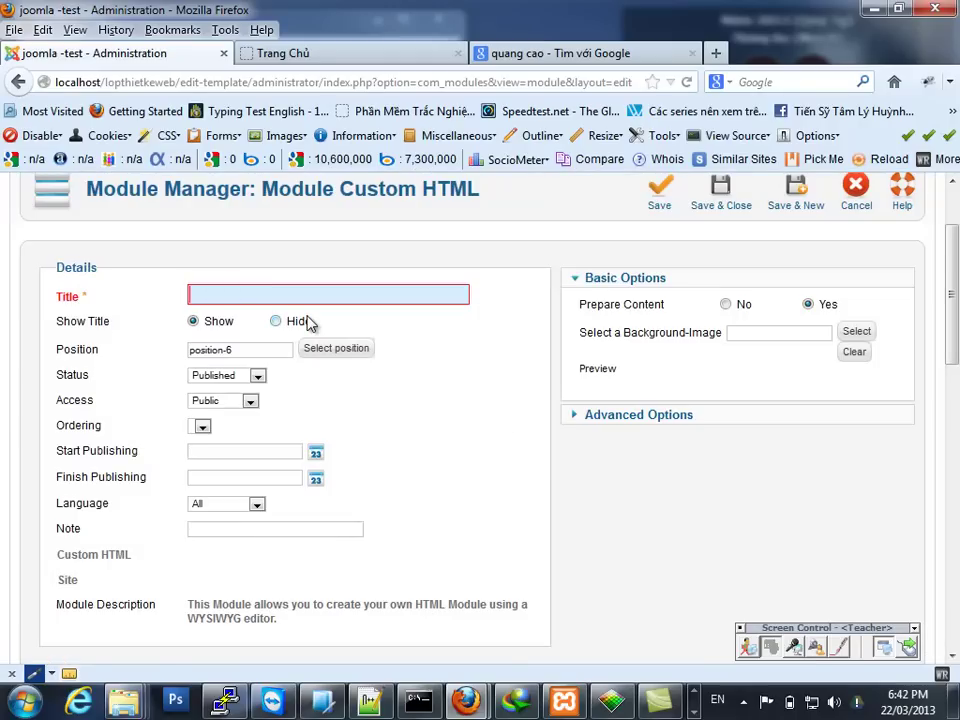
{"action": "type", "text": "L"}
{"action": "type", "text": "ien"}
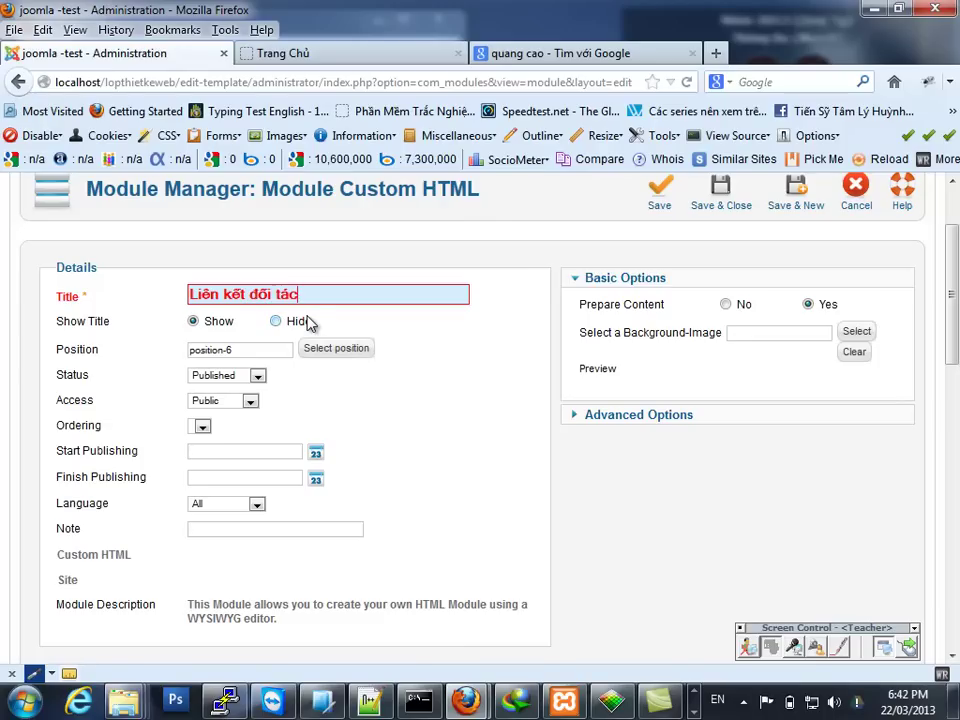
{"action": "scroll", "coordinate": [446, 461], "scroll_direction": "down", "scroll_amount": 5}
{"action": "scroll", "coordinate": [446, 461], "scroll_direction": "up", "scroll_amount": 5}
{"action": "scroll", "coordinate": [574, 467], "scroll_direction": "down", "scroll_amount": 3}
{"action": "scroll", "coordinate": [487, 465], "scroll_direction": "down", "scroll_amount": 3}
{"action": "left_click", "coordinate": [228, 367]}
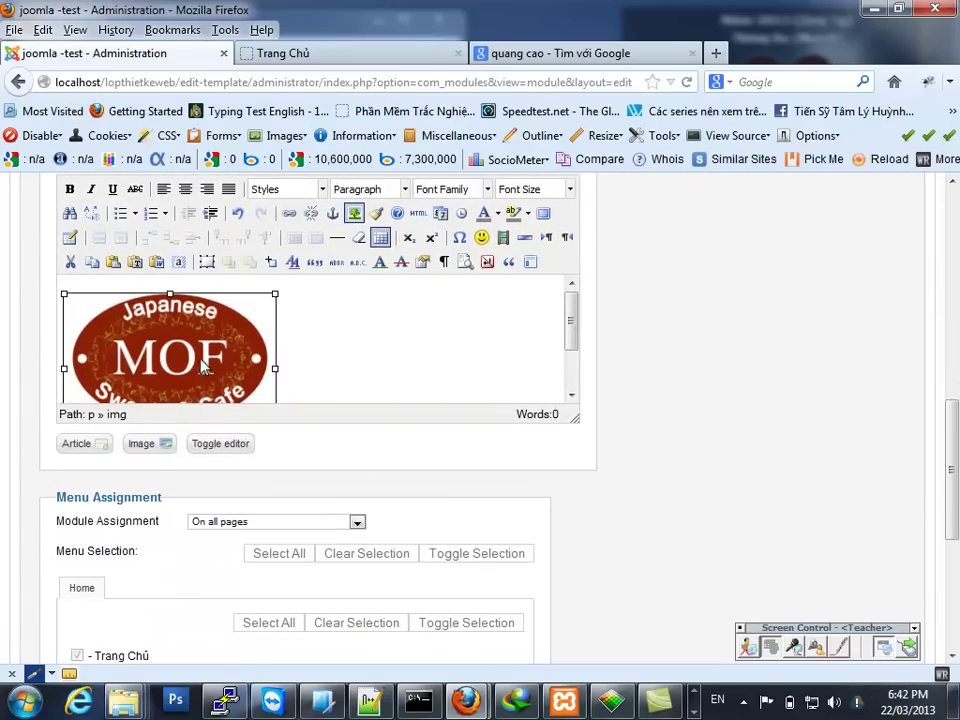
{"action": "right_click", "coordinate": [204, 367]}
{"action": "left_click", "coordinate": [240, 425]}
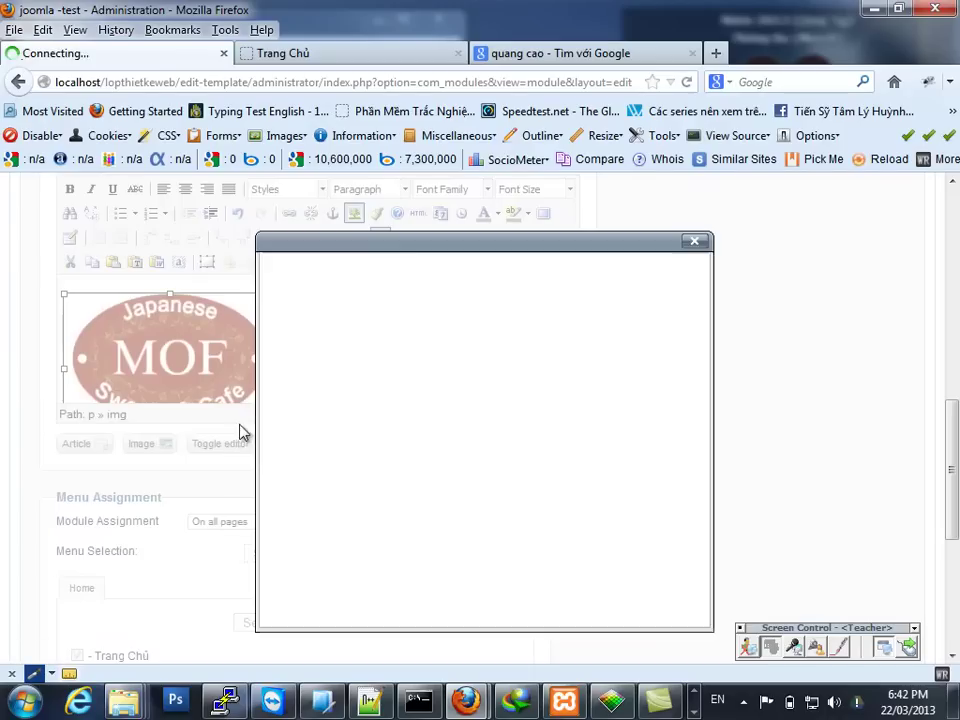
{"action": "left_click", "coordinate": [368, 309]}
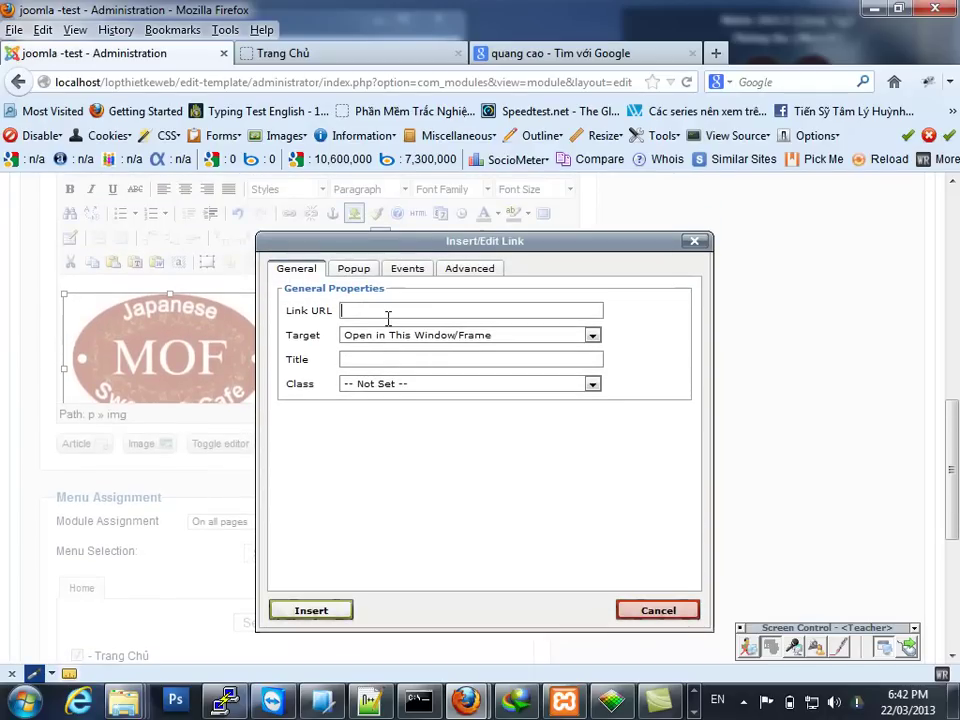
{"action": "type", "text": "http"}
{"action": "key", "text": "Home"}
{"action": "type", "text": "tac1"}
{"action": "key", "text": "End"}
{"action": "type", "text": "://"}
{"action": "type", "text": "p:"}
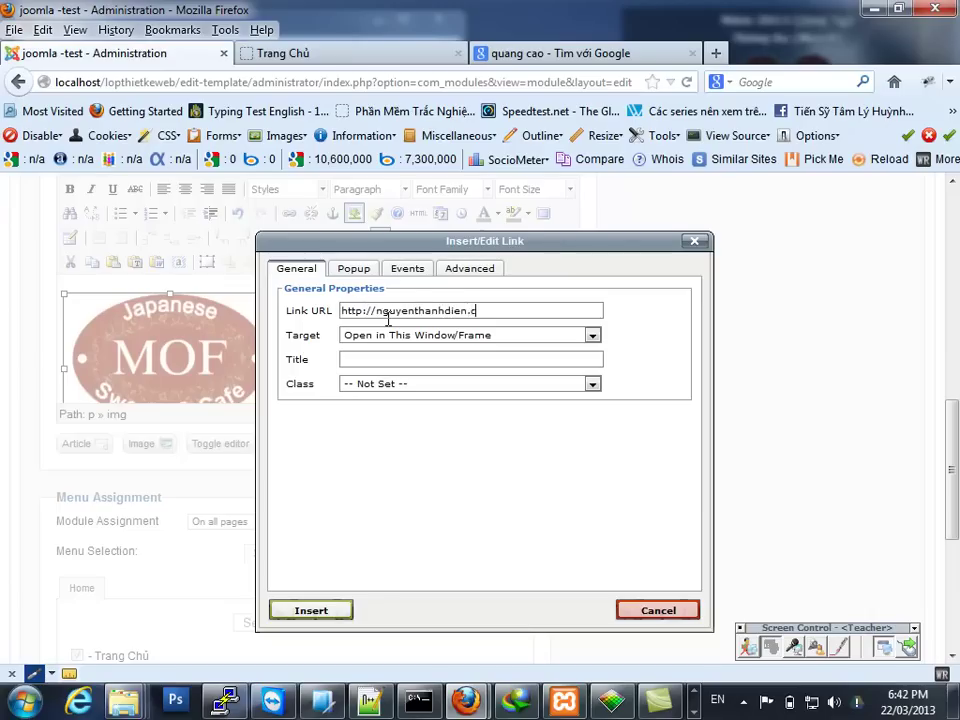
Set the link target to Open in New Window (_blank) and apply it
{"action": "left_click", "coordinate": [448, 338]}
{"action": "left_click", "coordinate": [452, 342]}
{"action": "left_click", "coordinate": [453, 338]}
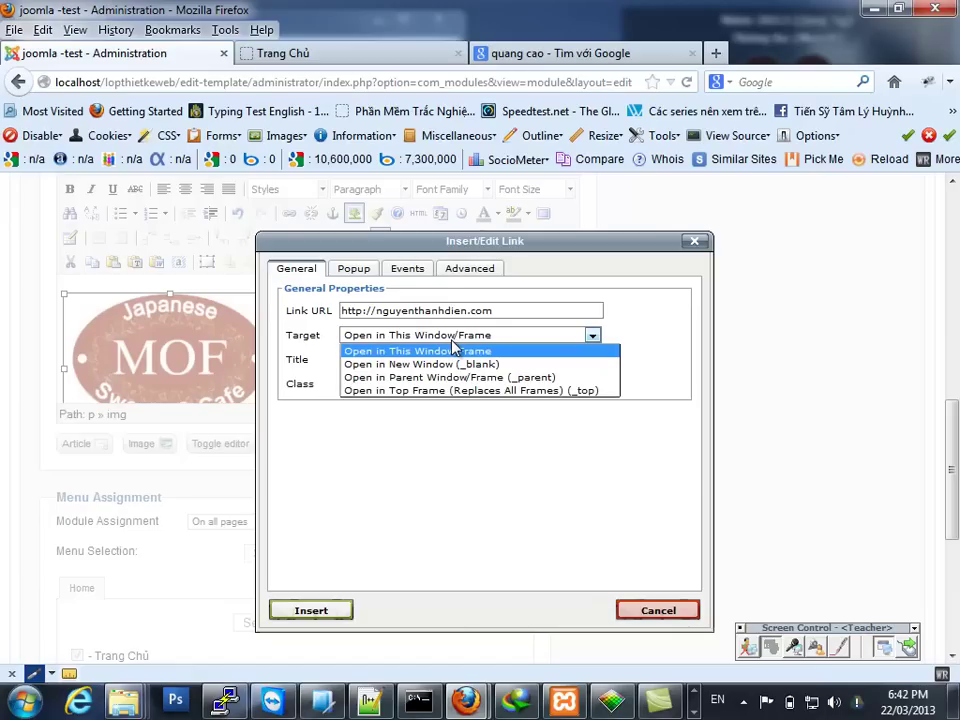
{"action": "left_click", "coordinate": [440, 364]}
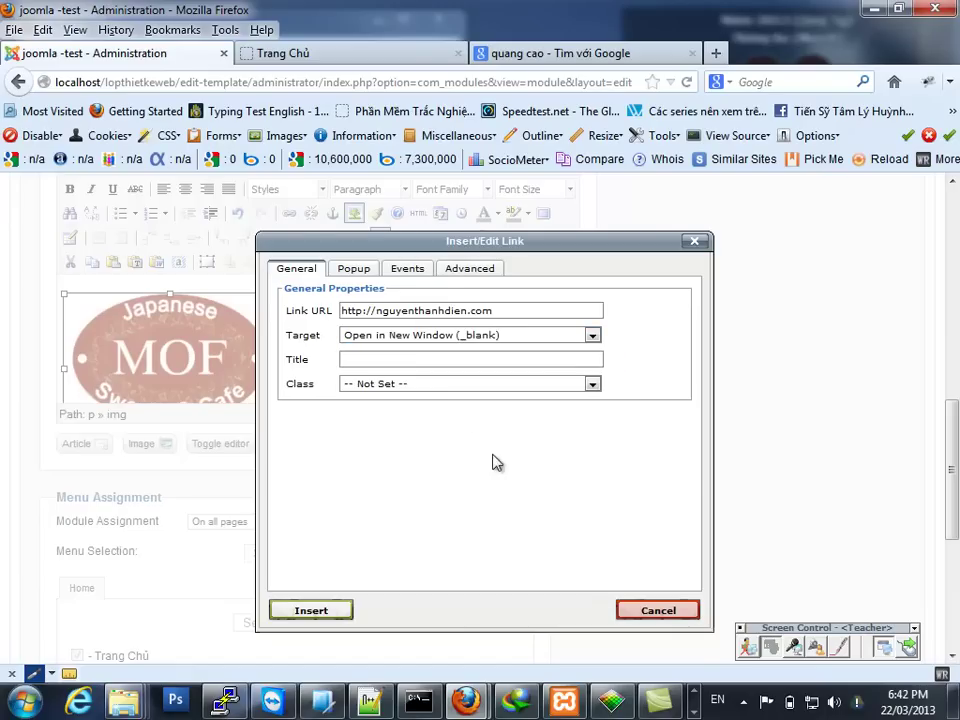
{"action": "left_click", "coordinate": [309, 610]}
Save and close the Liên kết đối tác module, then open the public site in a new tab
{"action": "scroll", "coordinate": [720, 413], "scroll_direction": "up", "scroll_amount": 10}
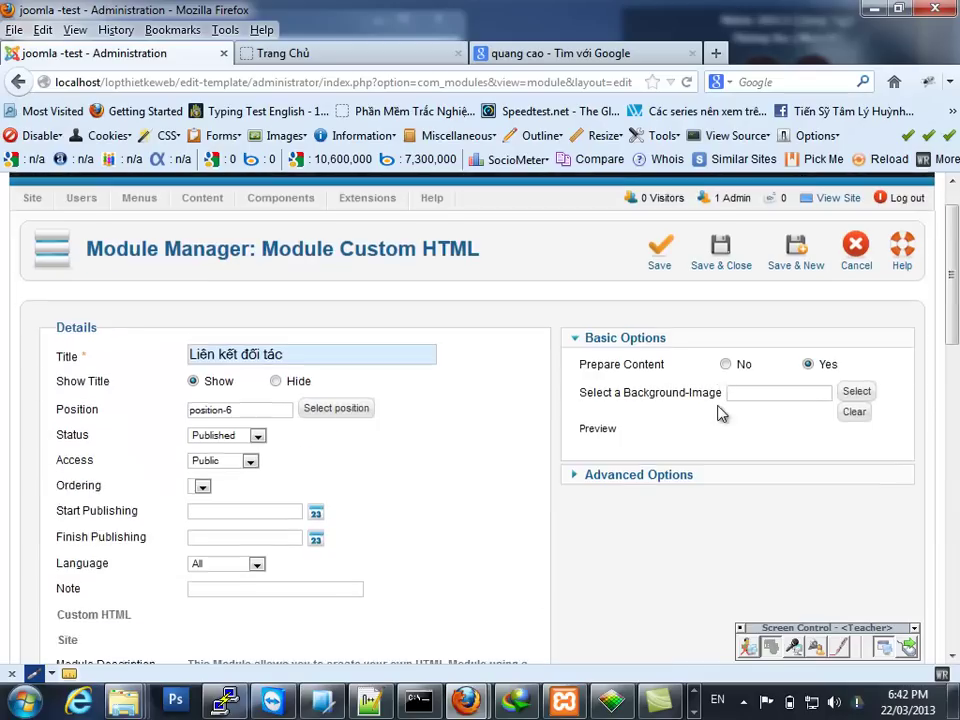
{"action": "left_click", "coordinate": [714, 310]}
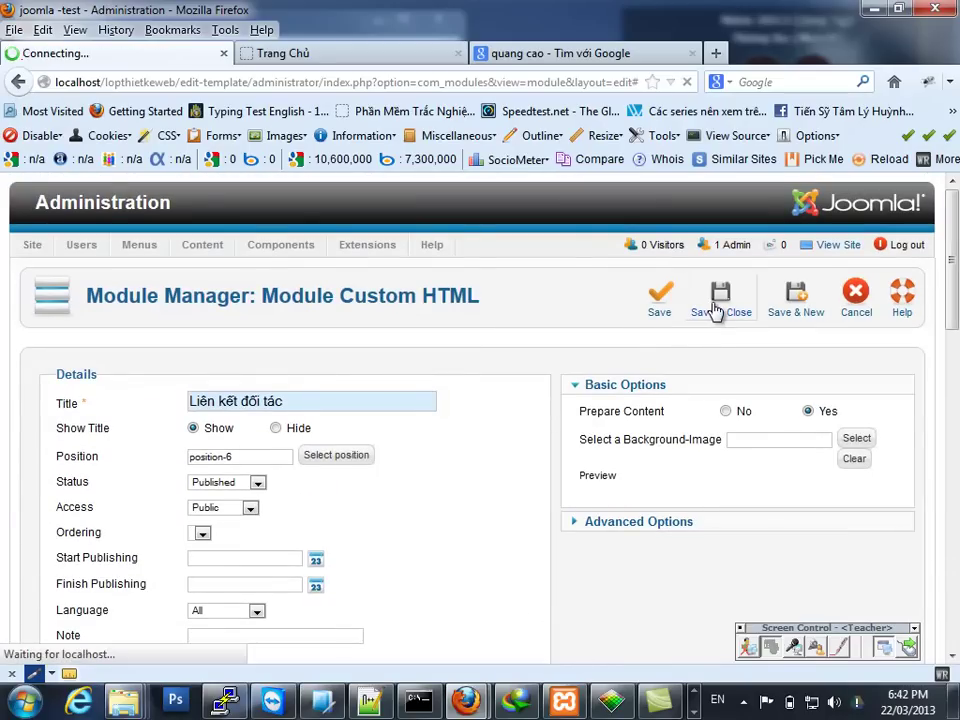
{"action": "scroll", "coordinate": [797, 360], "scroll_direction": "down", "scroll_amount": 2}
{"action": "scroll", "coordinate": [797, 349], "scroll_direction": "up", "scroll_amount": 2}
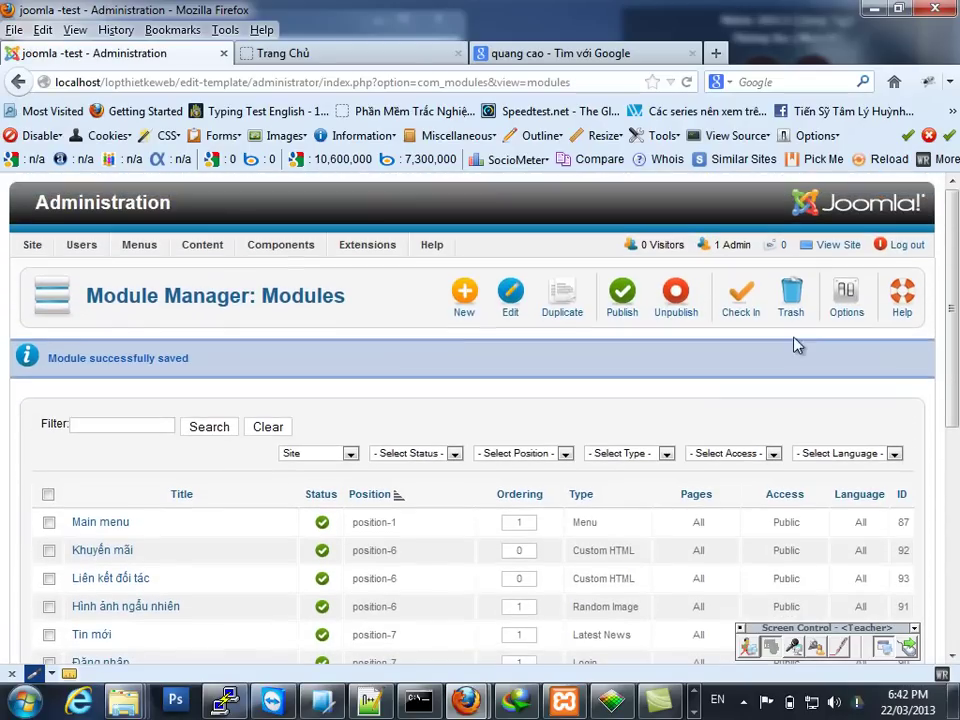
{"action": "left_click", "coordinate": [838, 244]}
{"action": "scroll", "coordinate": [750, 392], "scroll_direction": "down", "scroll_amount": 3}
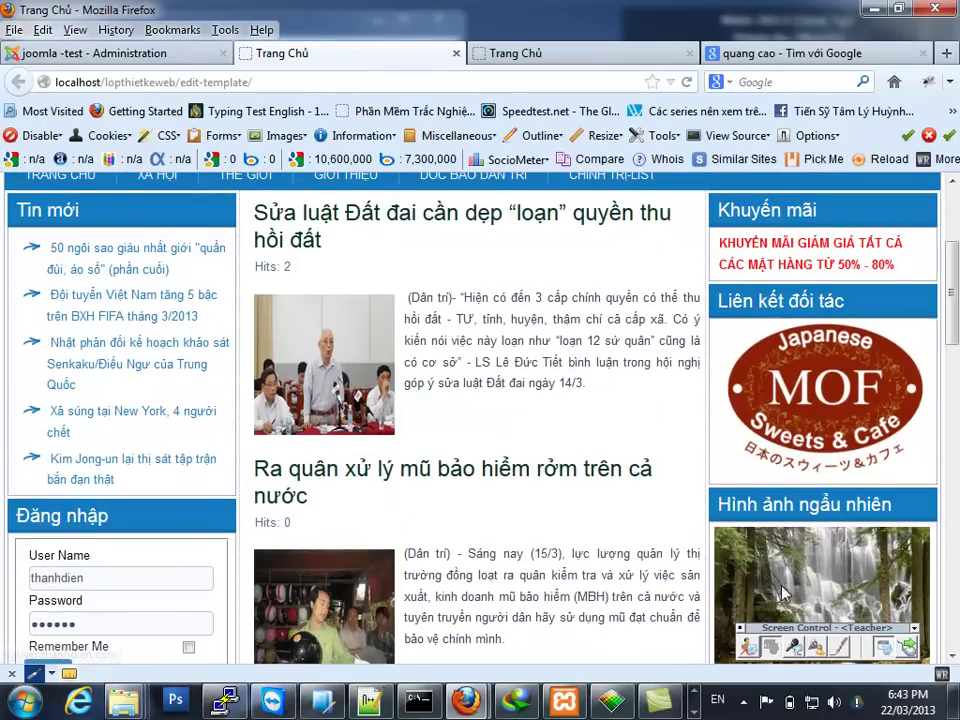
Confirm the partner-logo area measures 226×159 px, then reopen Liên kết đối tác for editing
{"action": "left_click", "coordinate": [550, 60]}
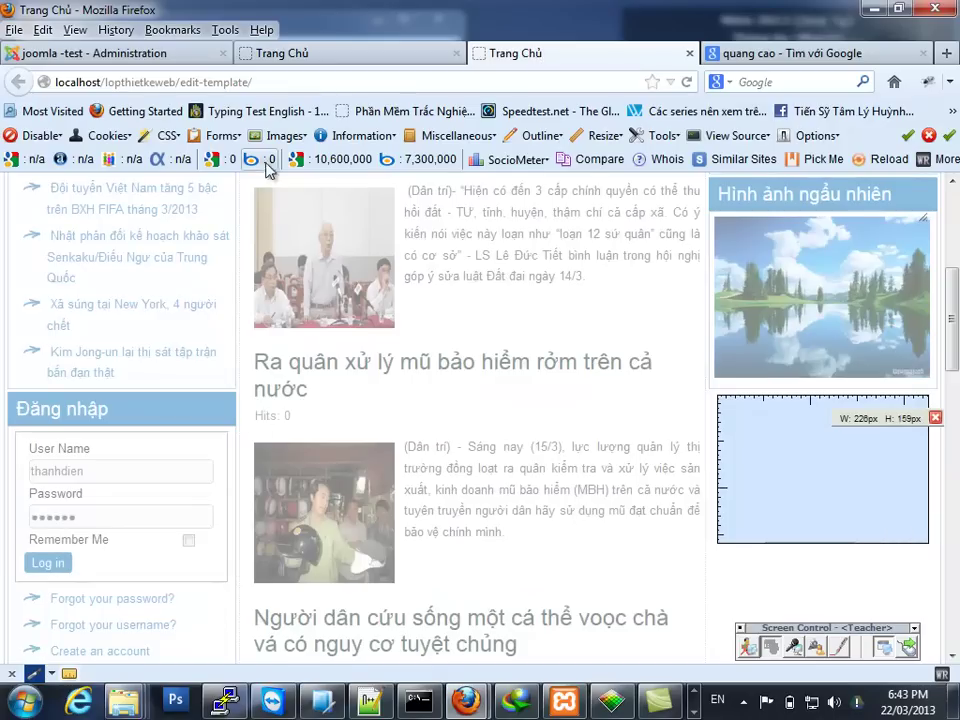
{"action": "left_click", "coordinate": [110, 53]}
{"action": "scroll", "coordinate": [163, 495], "scroll_direction": "down", "scroll_amount": 2}
{"action": "left_click", "coordinate": [122, 471]}
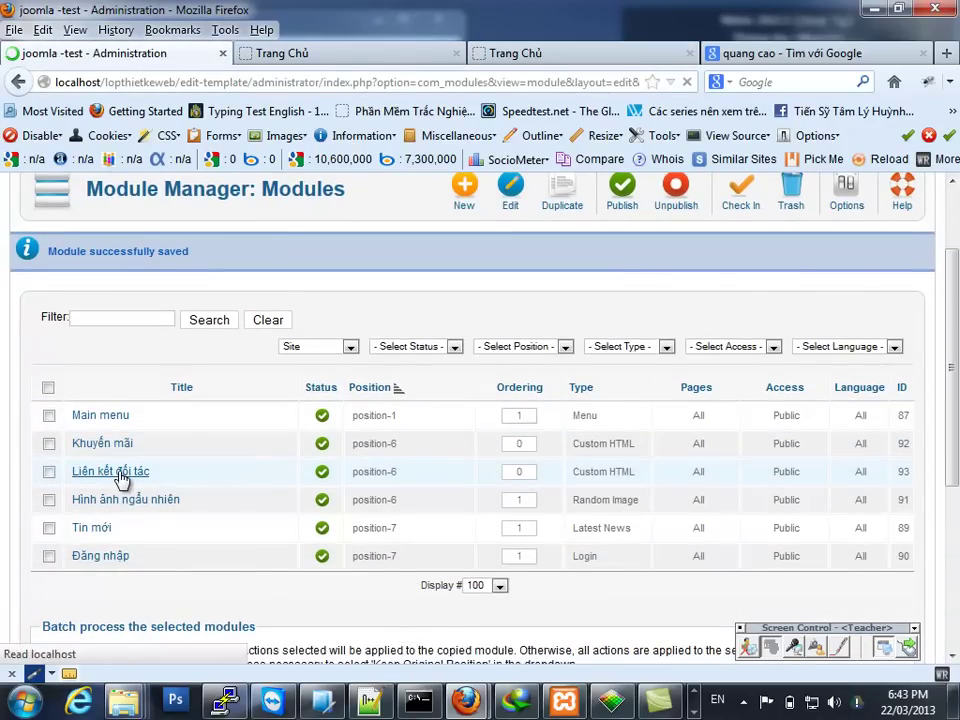
Insert the joomla_logo_black image on a new line below the MOF logo
{"action": "scroll", "coordinate": [137, 481], "scroll_direction": "down", "scroll_amount": 4}
{"action": "scroll", "coordinate": [274, 531], "scroll_direction": "down", "scroll_amount": 3}
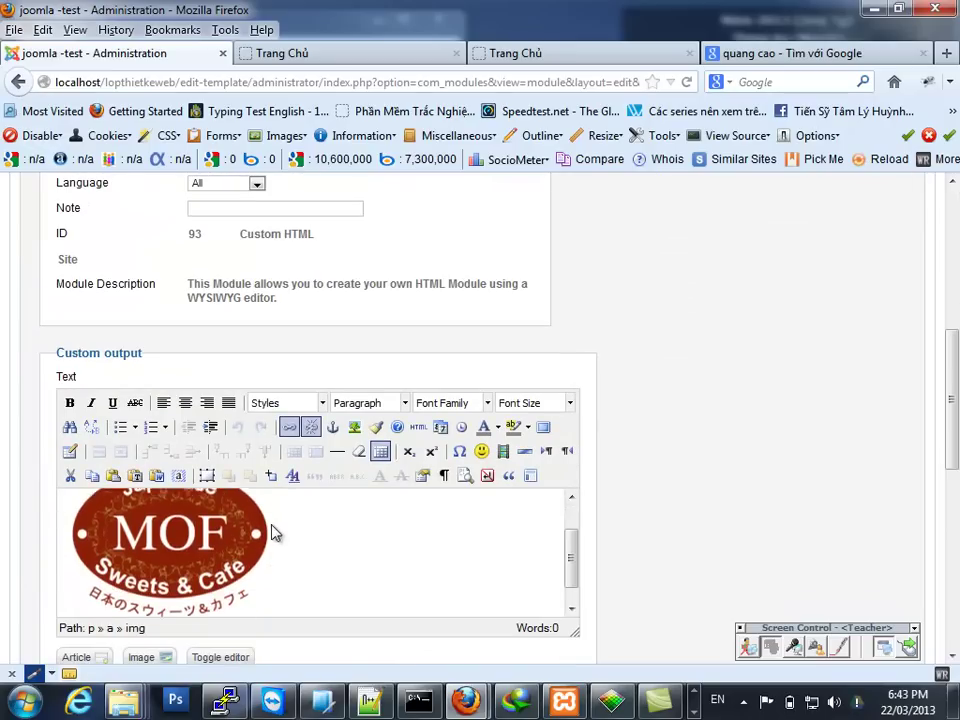
{"action": "left_click", "coordinate": [295, 572]}
{"action": "key", "text": "Return"}
{"action": "left_click", "coordinate": [199, 555]}
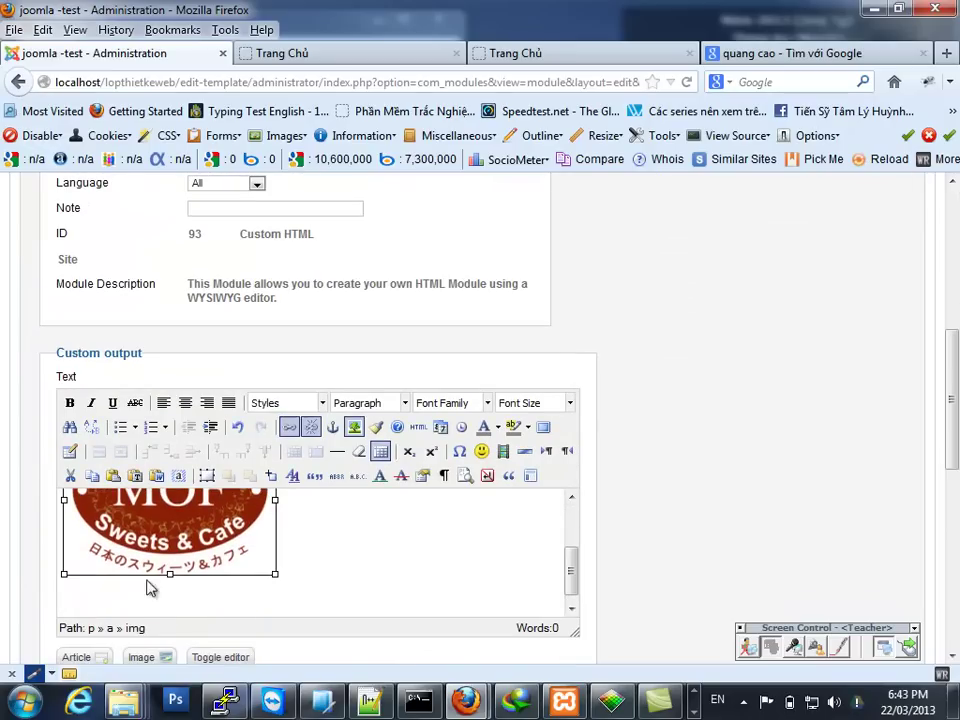
{"action": "left_click", "coordinate": [313, 581]}
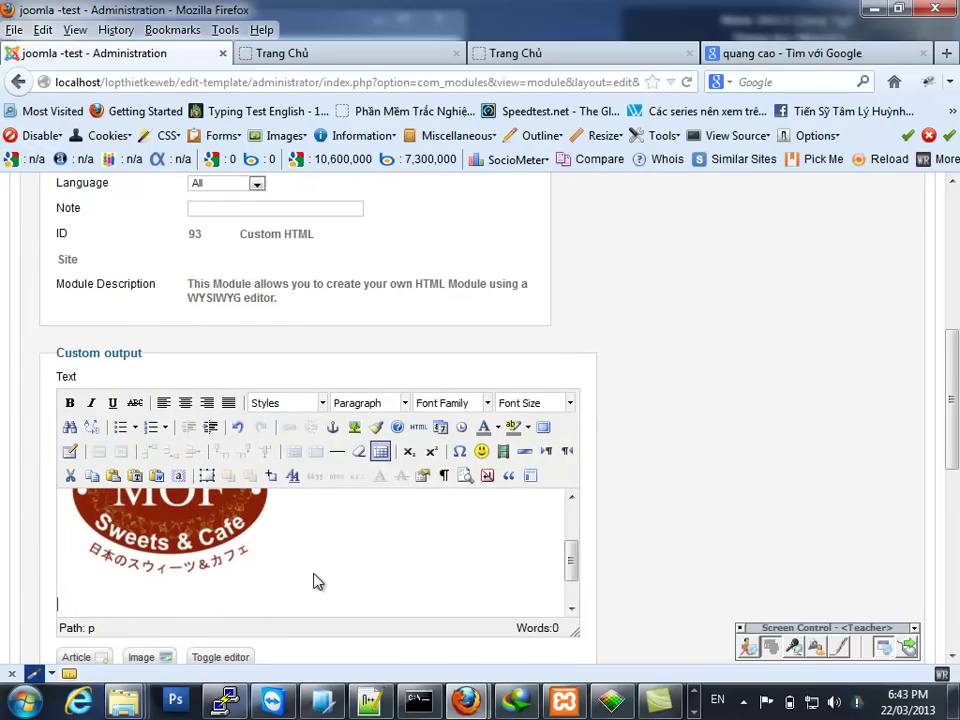
{"action": "left_click", "coordinate": [144, 658]}
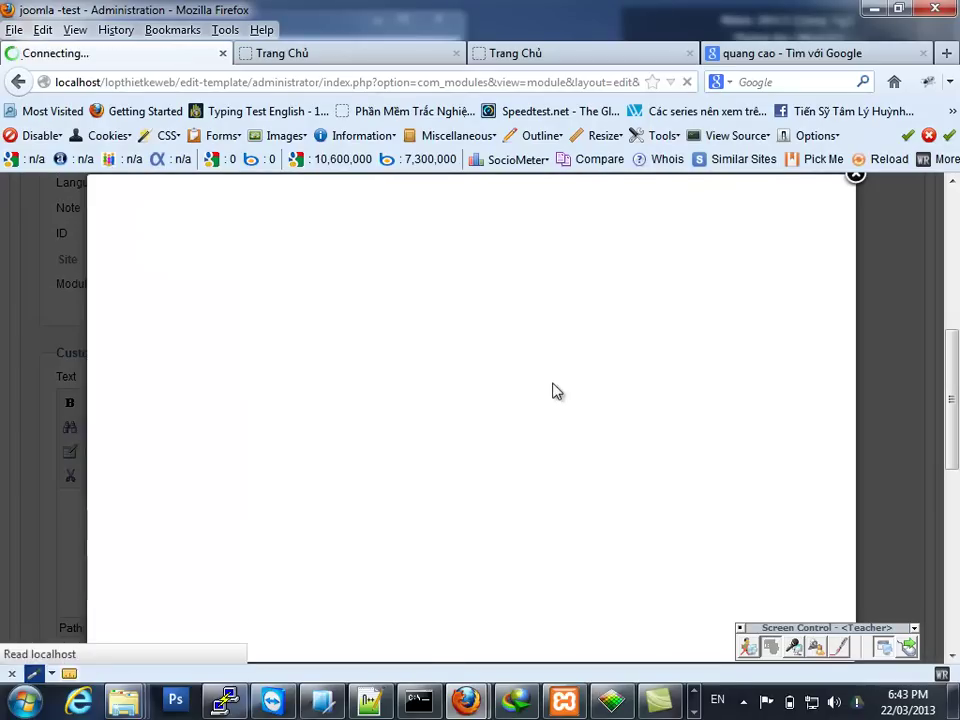
{"action": "left_click", "coordinate": [546, 300]}
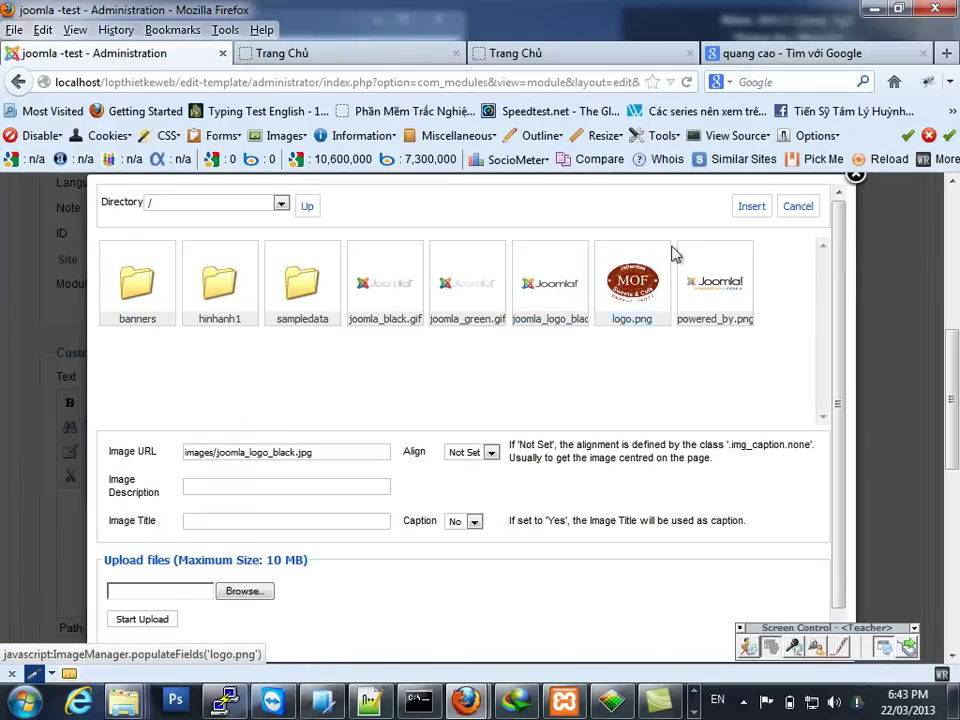
{"action": "left_click", "coordinate": [751, 206]}
{"action": "scroll", "coordinate": [300, 450], "scroll_direction": "down", "scroll_amount": 4}
{"action": "left_click", "coordinate": [258, 368]}
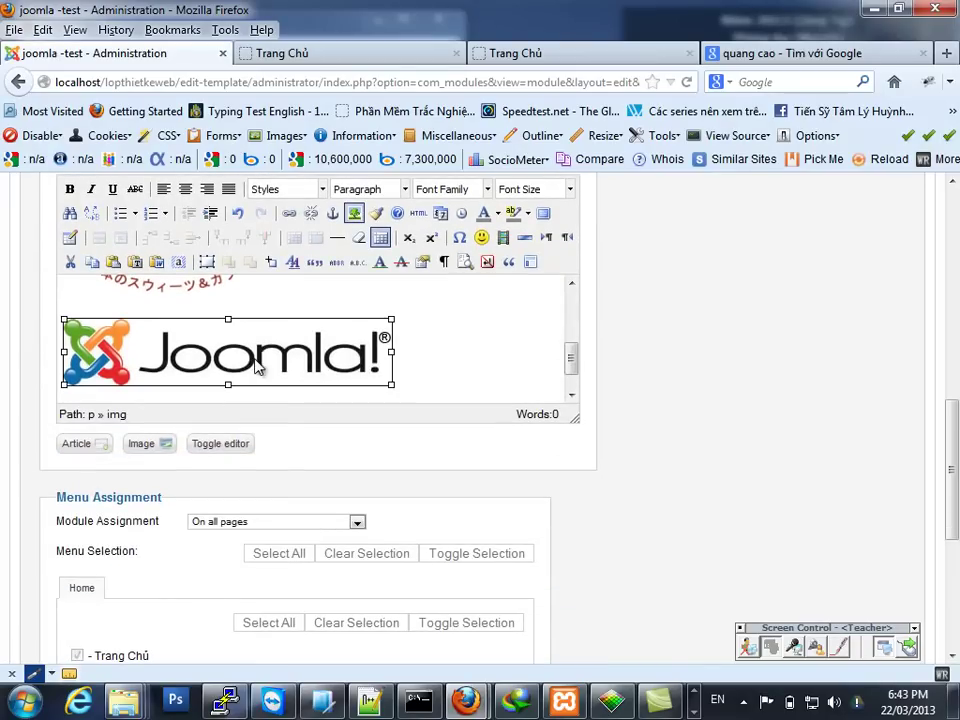
Set the Joomla logo's alignment to Left and its width to 226 px
{"action": "right_click", "coordinate": [307, 365]}
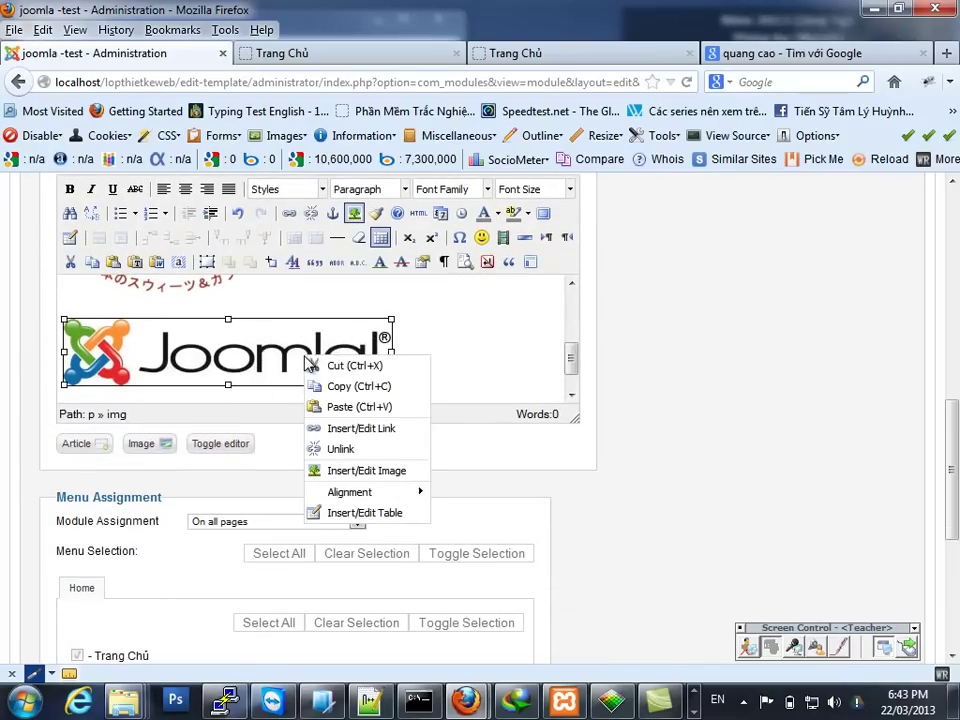
{"action": "left_click", "coordinate": [334, 470]}
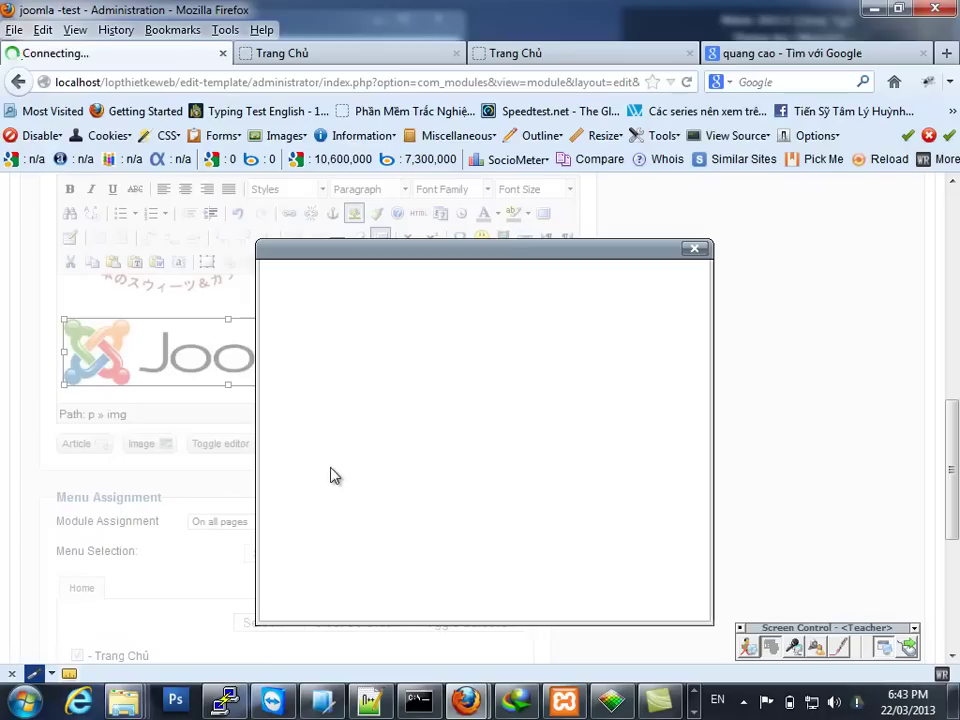
{"action": "left_click", "coordinate": [360, 279]}
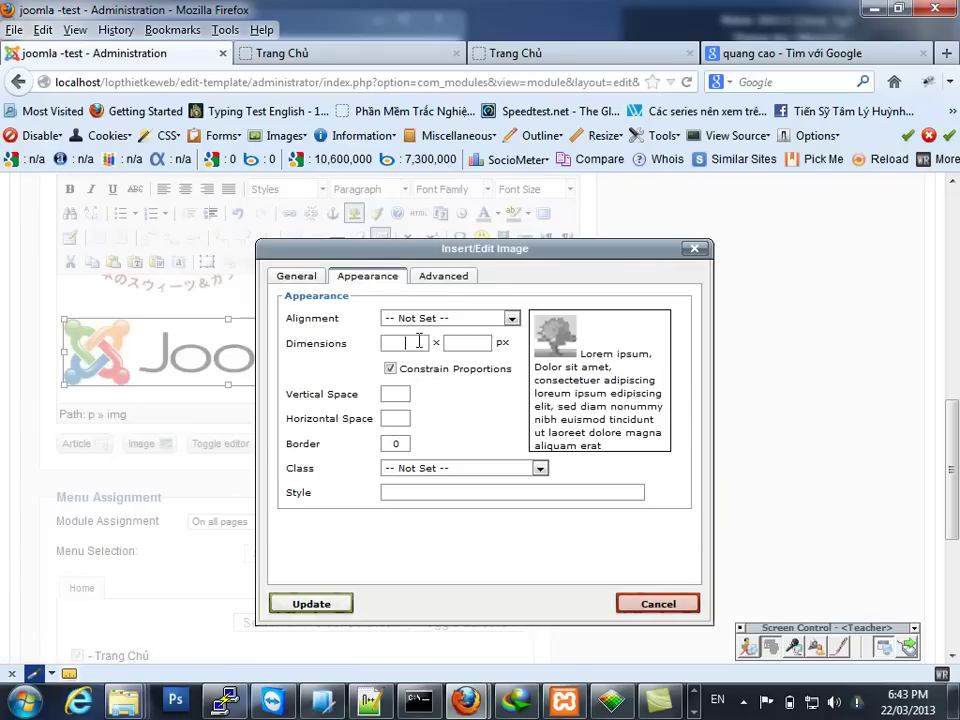
{"action": "left_click", "coordinate": [425, 320]}
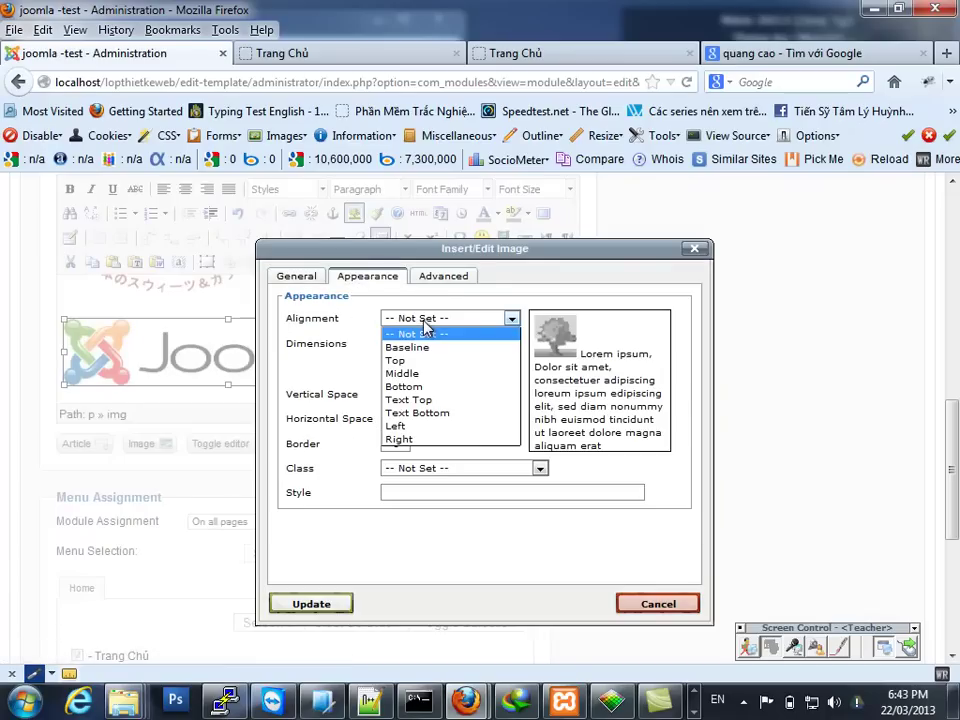
{"action": "left_click", "coordinate": [406, 373]}
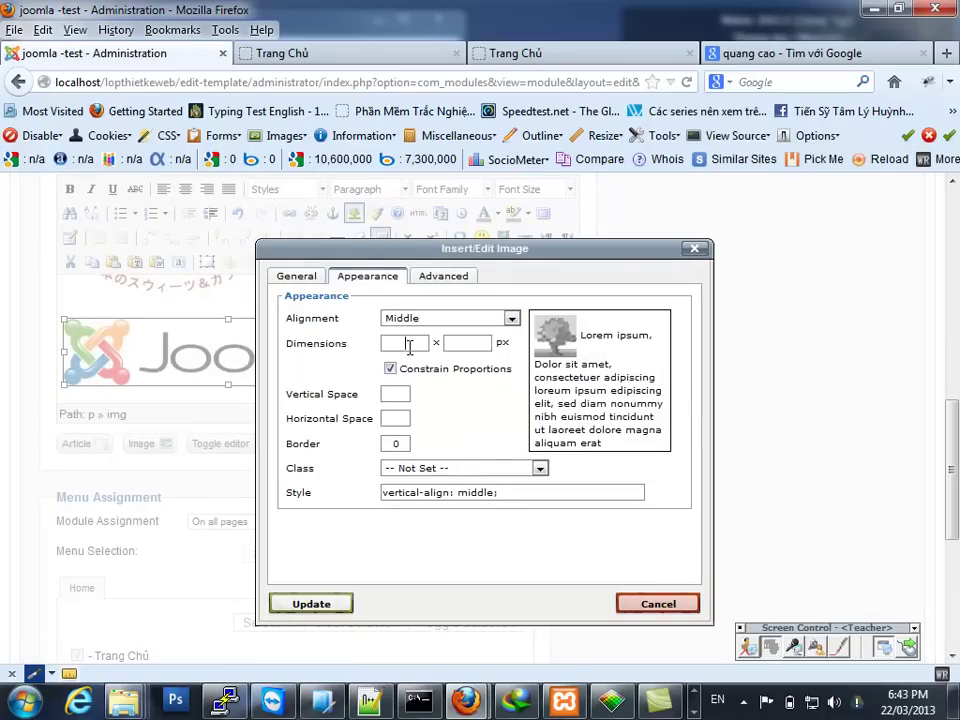
{"action": "left_click", "coordinate": [428, 320]}
{"action": "left_click", "coordinate": [398, 424]}
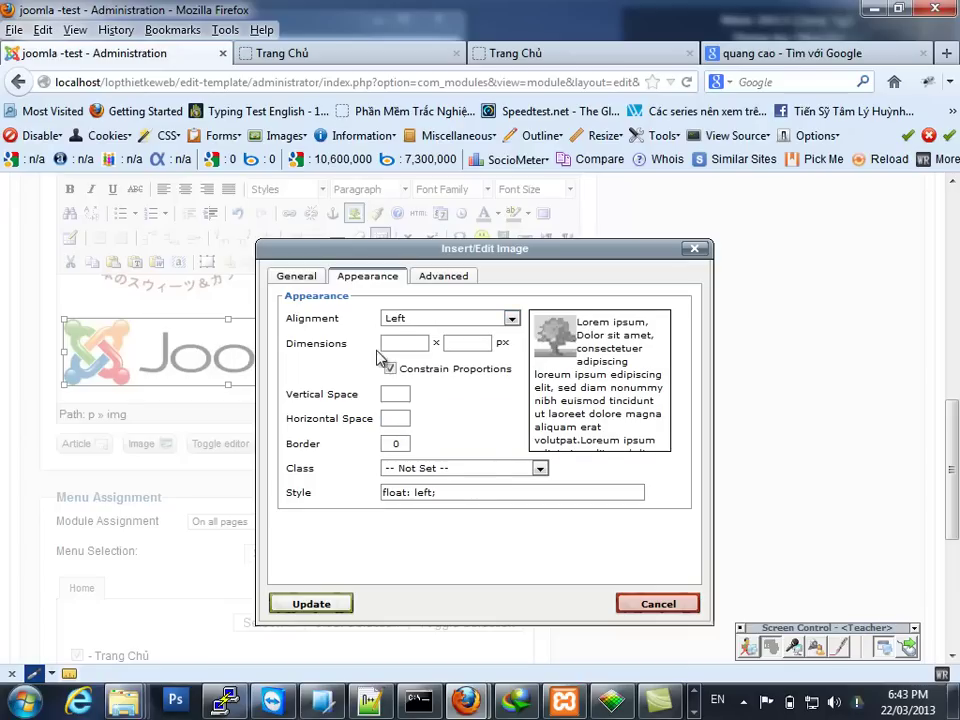
{"action": "left_click", "coordinate": [402, 346]}
{"action": "type", "text": "226"}
{"action": "left_click", "coordinate": [329, 604]}
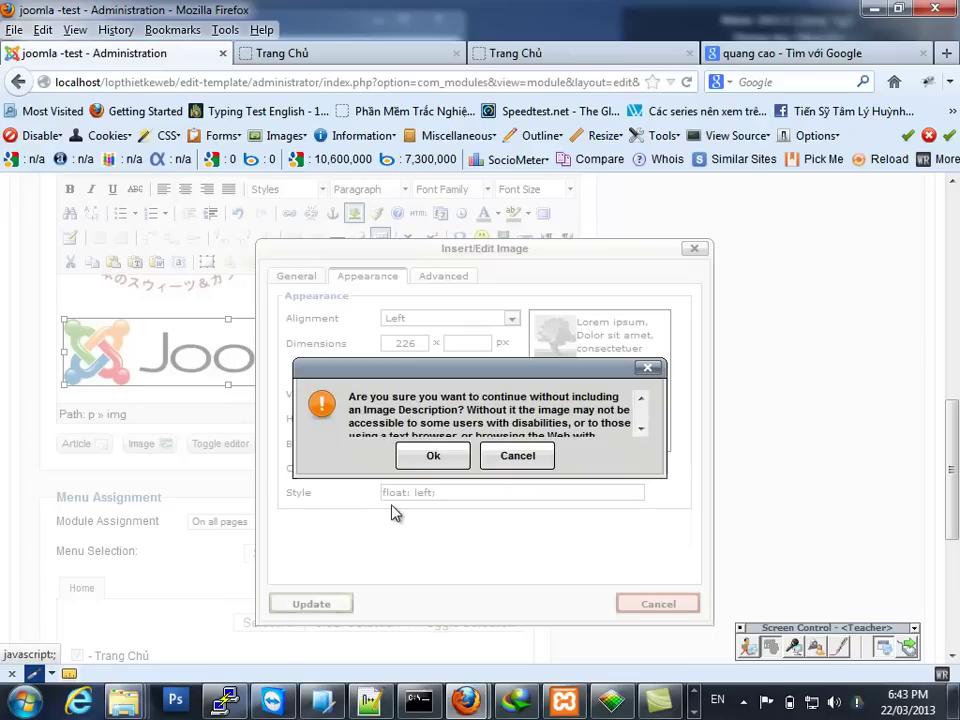
{"action": "left_click", "coordinate": [431, 455]}
{"action": "scroll", "coordinate": [500, 408], "scroll_direction": "up", "scroll_amount": 2}
{"action": "scroll", "coordinate": [500, 408], "scroll_direction": "down", "scroll_amount": 2}
{"action": "right_click", "coordinate": [141, 369]}
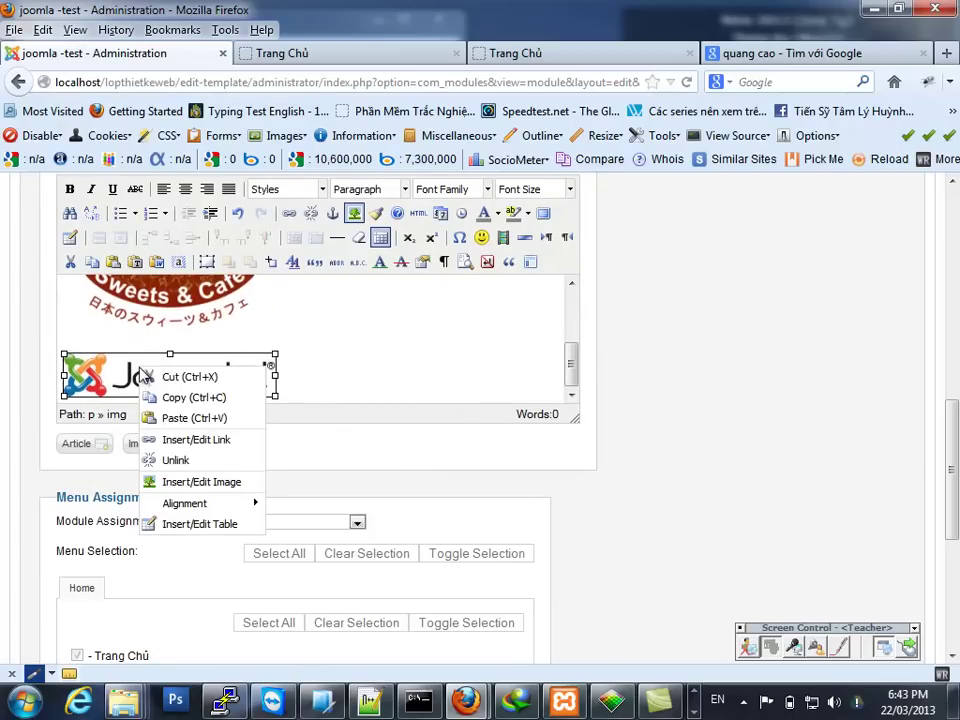
{"action": "left_click", "coordinate": [196, 445]}
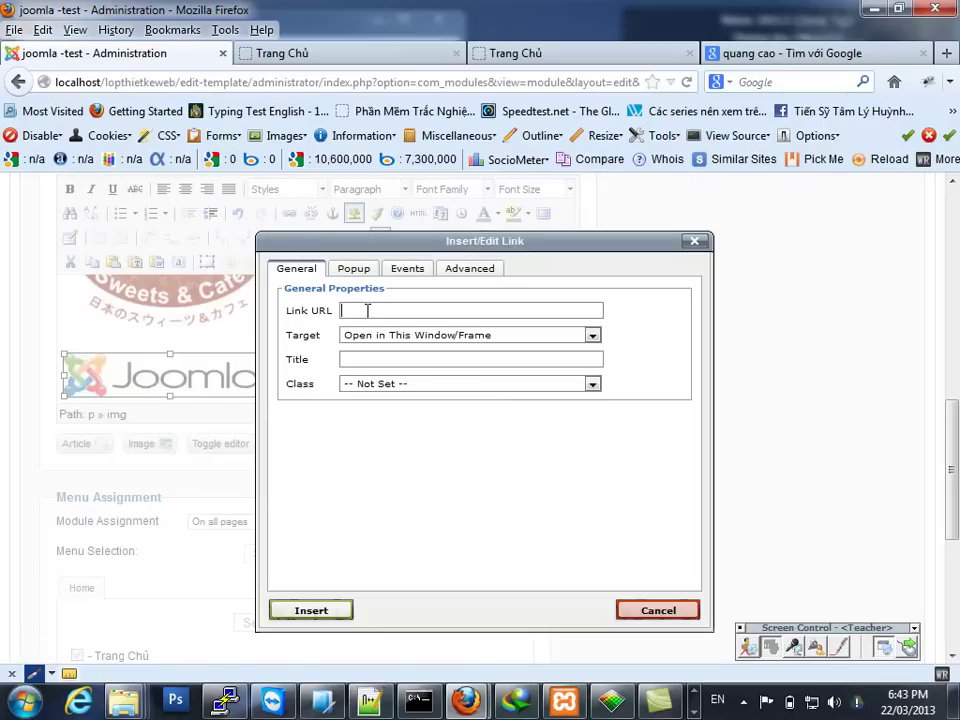
{"action": "type", "text": "http:/"}
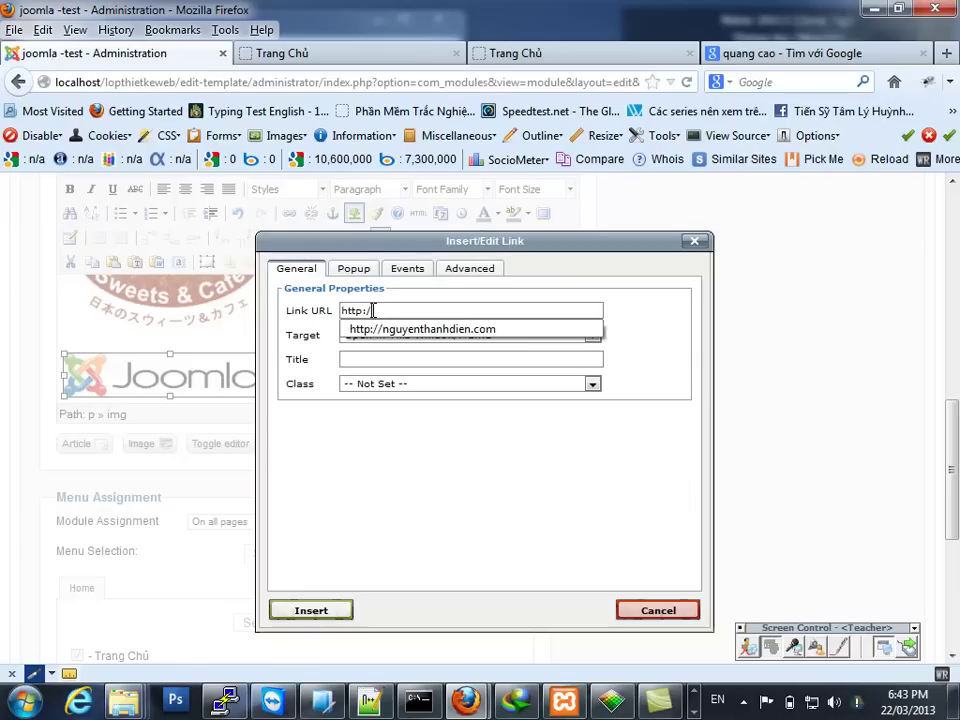
{"action": "left_click", "coordinate": [385, 330]}
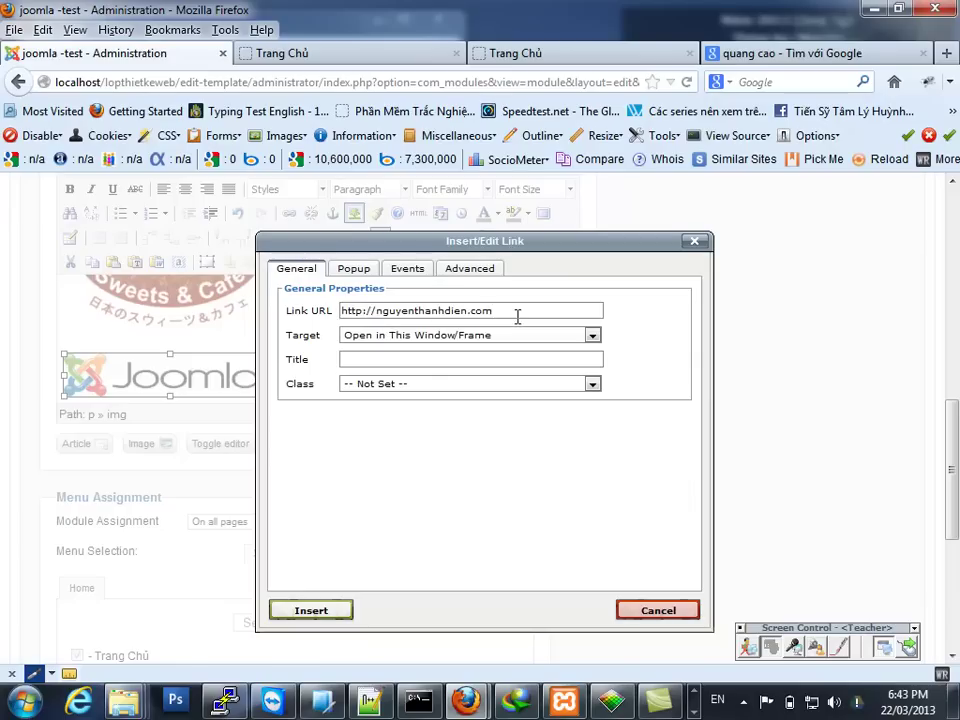
{"action": "key", "text": "BackSpace"}
{"action": "key", "text": "BackSpace"}
{"action": "key", "text": "BackSpace"}
{"action": "key", "text": "BackSpace"}
{"action": "key", "text": "BackSpace"}
{"action": "key", "text": "BackSpace"}
{"action": "key", "text": "BackSpace"}
{"action": "key", "text": "BackSpace"}
{"action": "key", "text": "BackSpace"}
{"action": "key", "text": "BackSpace"}
{"action": "key", "text": "BackSpace"}
{"action": "key", "text": "BackSpace"}
{"action": "key", "text": "BackSpace"}
{"action": "key", "text": "BackSpace"}
{"action": "key", "text": "BackSpace"}
{"action": "key", "text": "BackSpace"}
{"action": "key", "text": "BackSpace"}
{"action": "key", "text": "BackSpace"}
{"action": "key", "text": "BackSpace"}
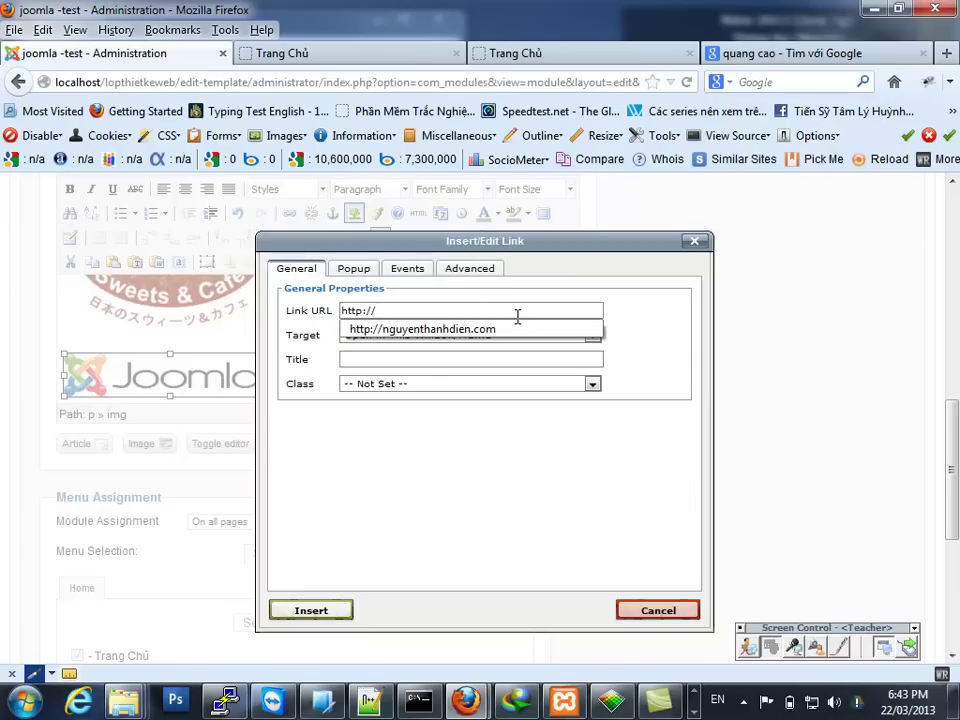
{"action": "type", "text": "joomla.org"}
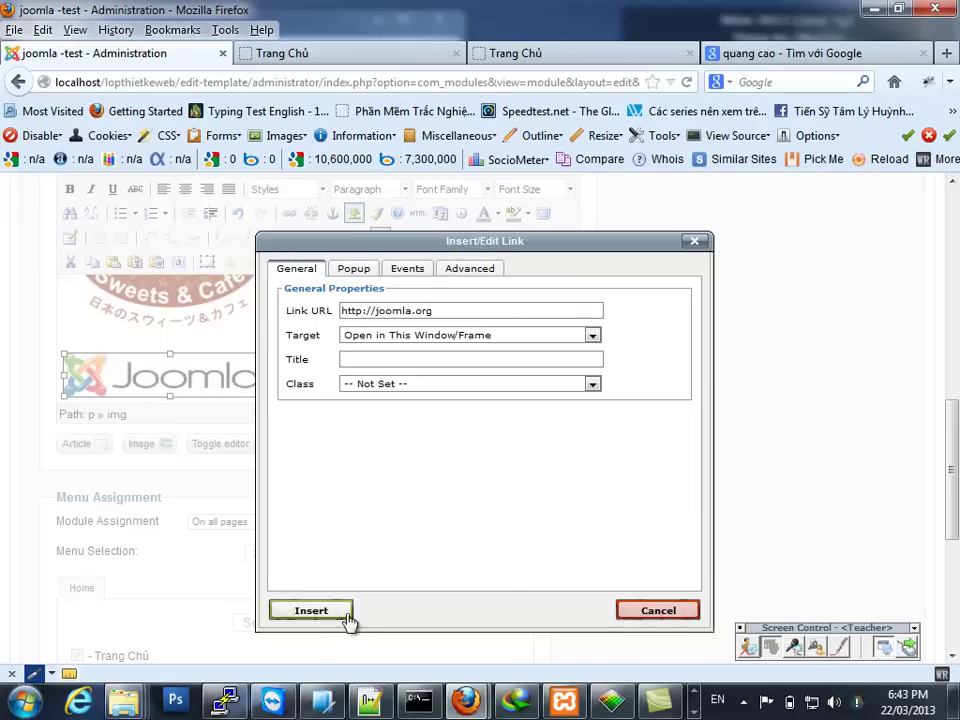
{"action": "left_click", "coordinate": [410, 341]}
{"action": "left_click", "coordinate": [408, 362]}
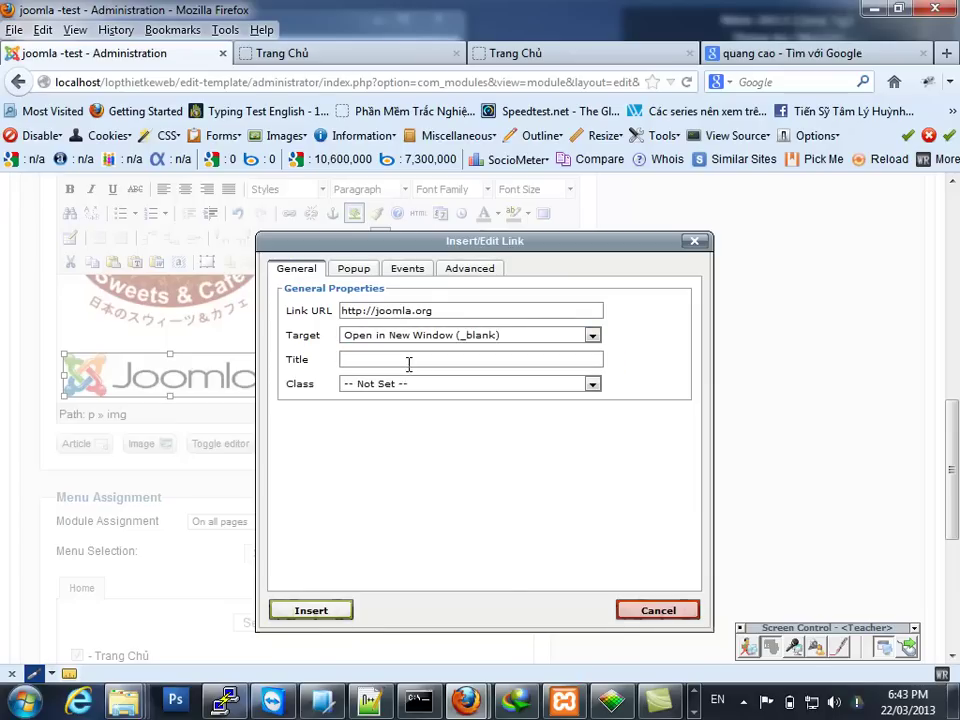
{"action": "left_click", "coordinate": [338, 612]}
Save the module, reload the front page to see both logos, then return to the module list
{"action": "scroll", "coordinate": [739, 386], "scroll_direction": "up", "scroll_amount": 10}
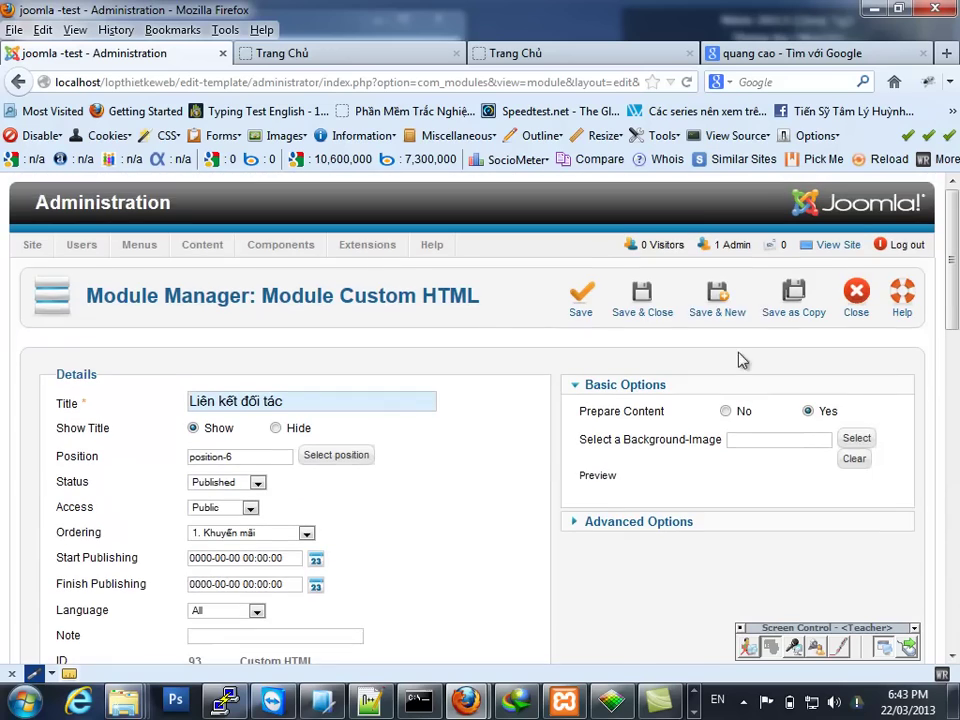
{"action": "left_click", "coordinate": [641, 302]}
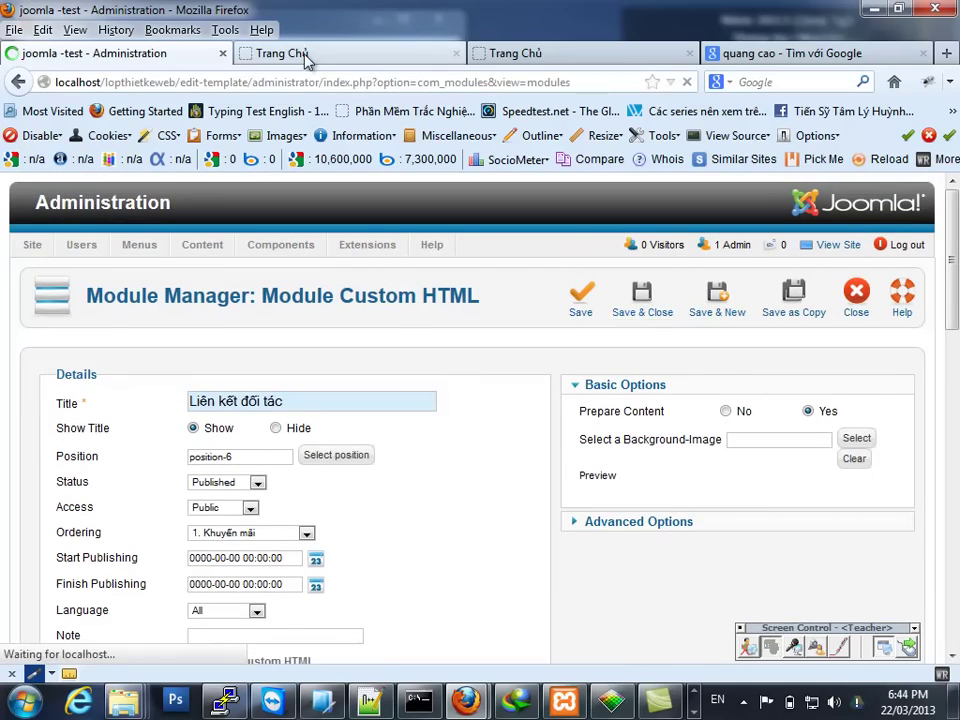
{"action": "left_click", "coordinate": [302, 56]}
{"action": "key", "text": "F5"}
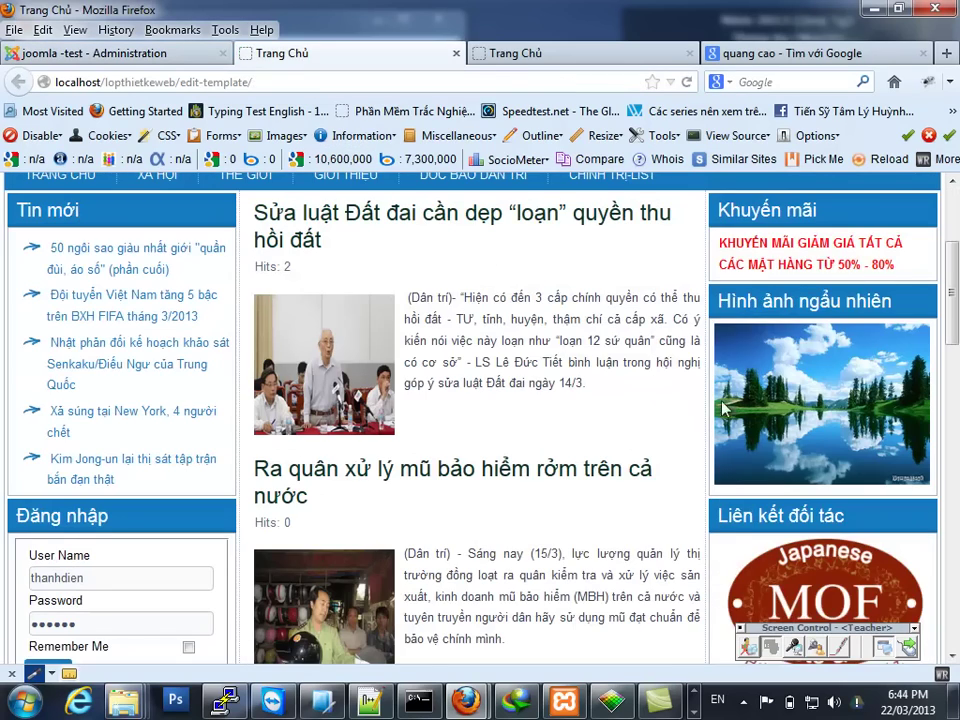
{"action": "scroll", "coordinate": [808, 500], "scroll_direction": "down", "scroll_amount": 4}
{"action": "scroll", "coordinate": [825, 531], "scroll_direction": "down", "scroll_amount": 2}
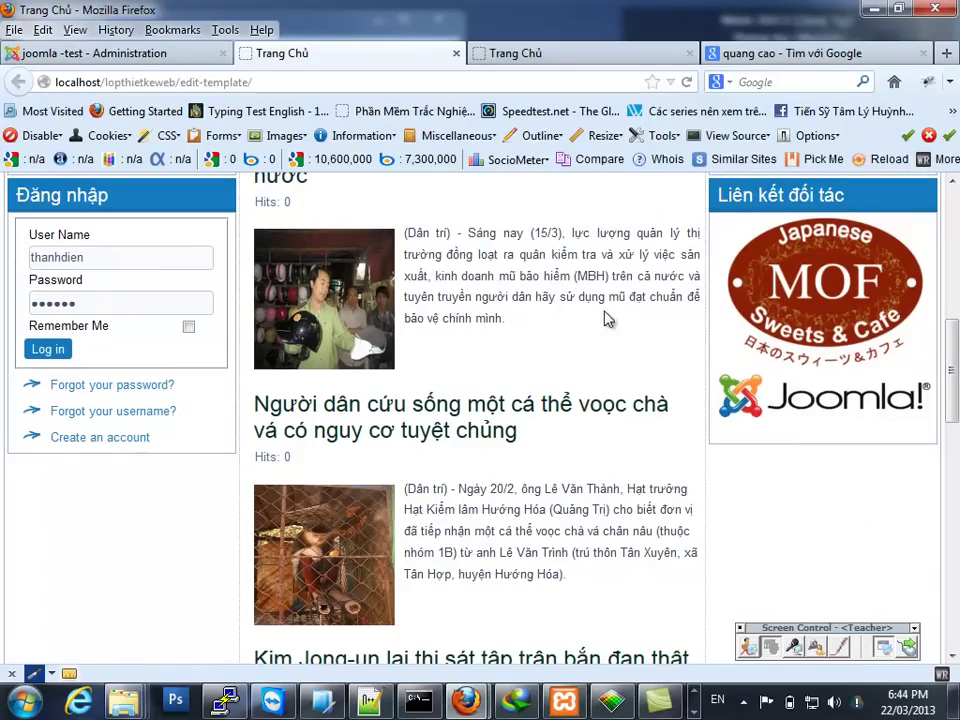
{"action": "left_click", "coordinate": [100, 53]}
{"action": "scroll", "coordinate": [256, 368], "scroll_direction": "down", "scroll_amount": 4}
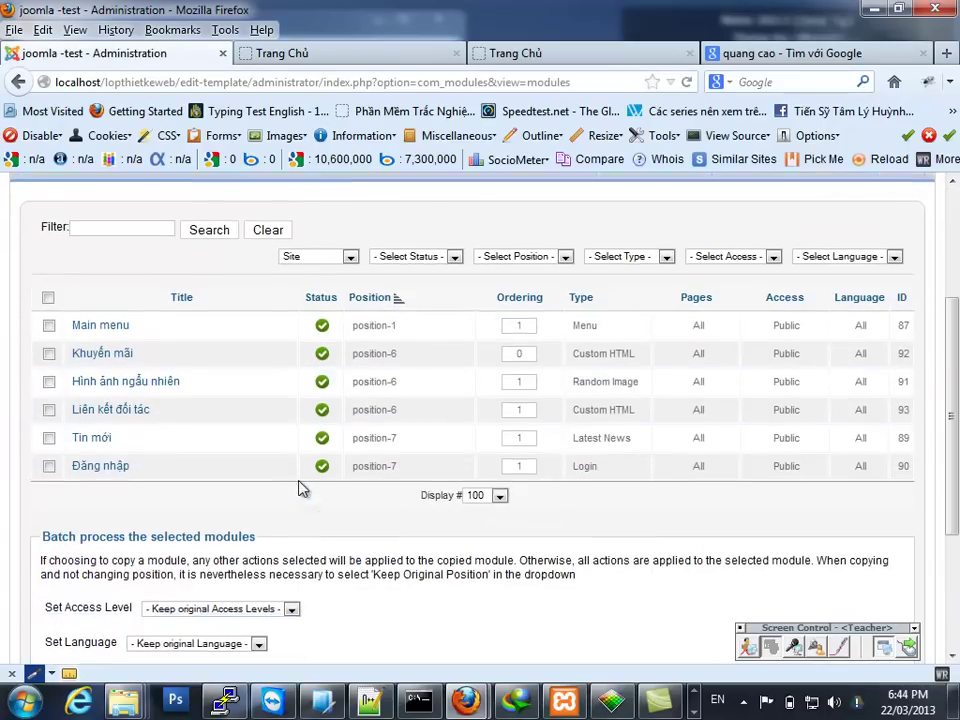
Reopen the Liên kết đối tác module and glance at its background-image picker
{"action": "left_click", "coordinate": [124, 400]}
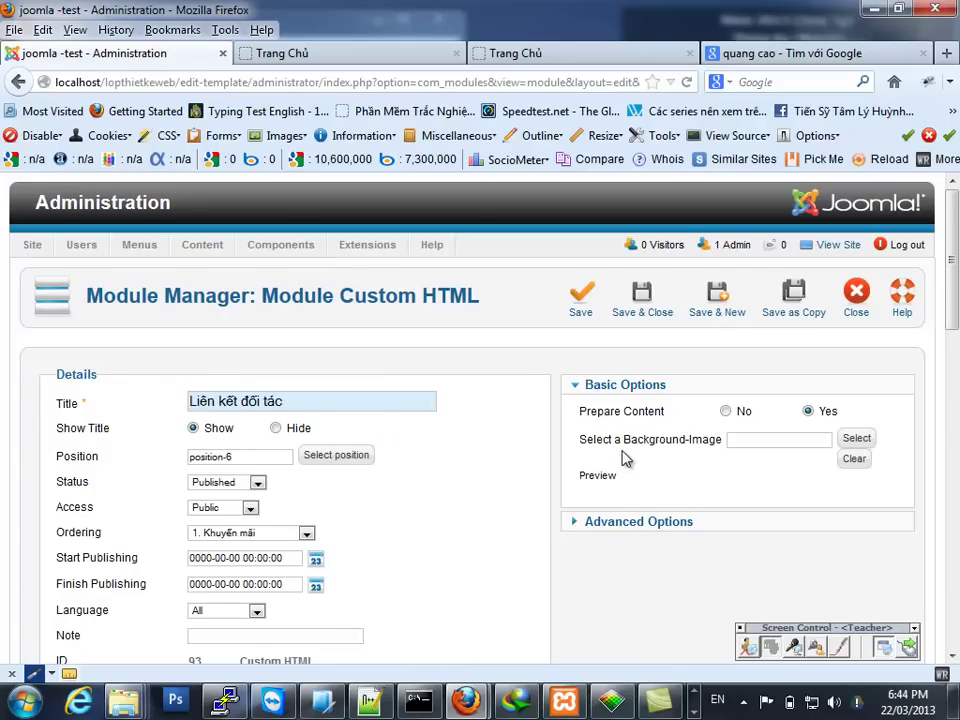
{"action": "left_click", "coordinate": [852, 442]}
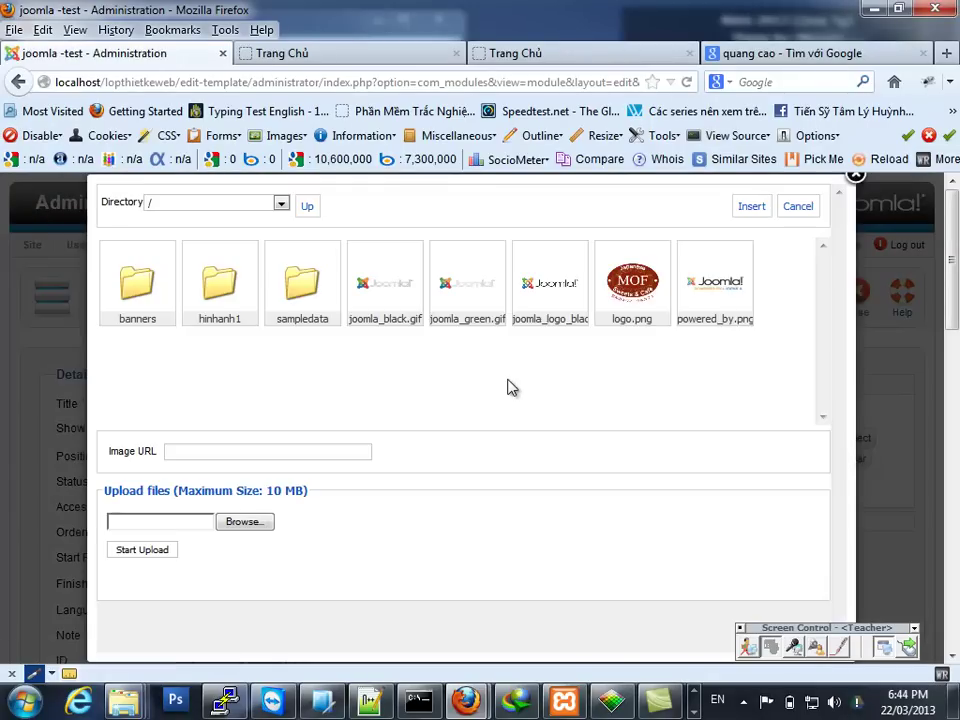
{"action": "left_click", "coordinate": [854, 177]}
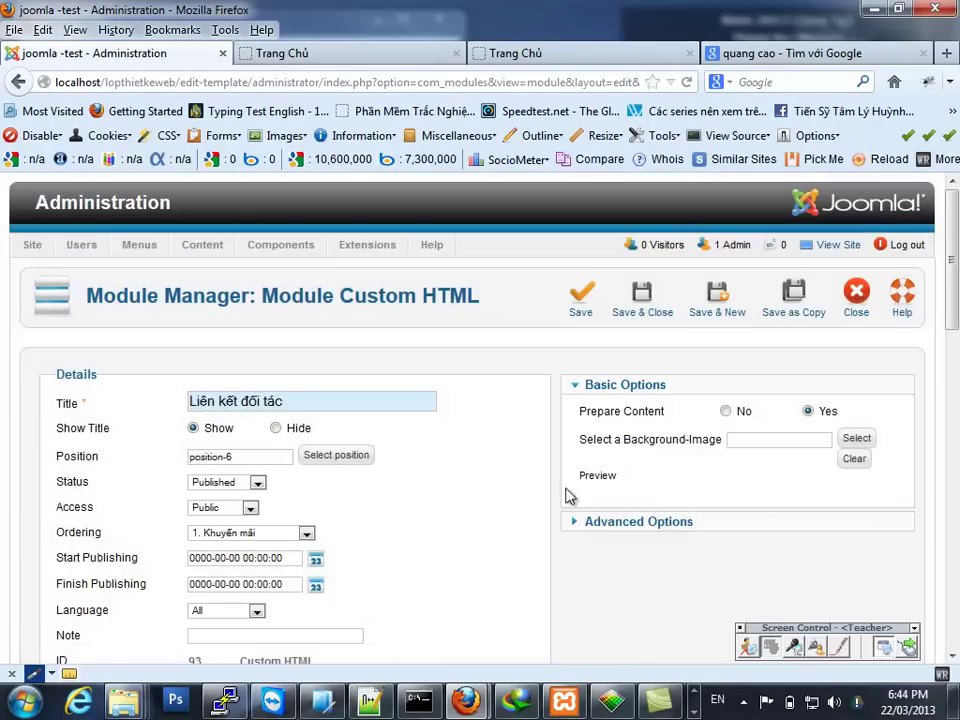
Review the module's Advanced and Basic options, then return to the Google Images results for quang cao
{"action": "left_click", "coordinate": [644, 522]}
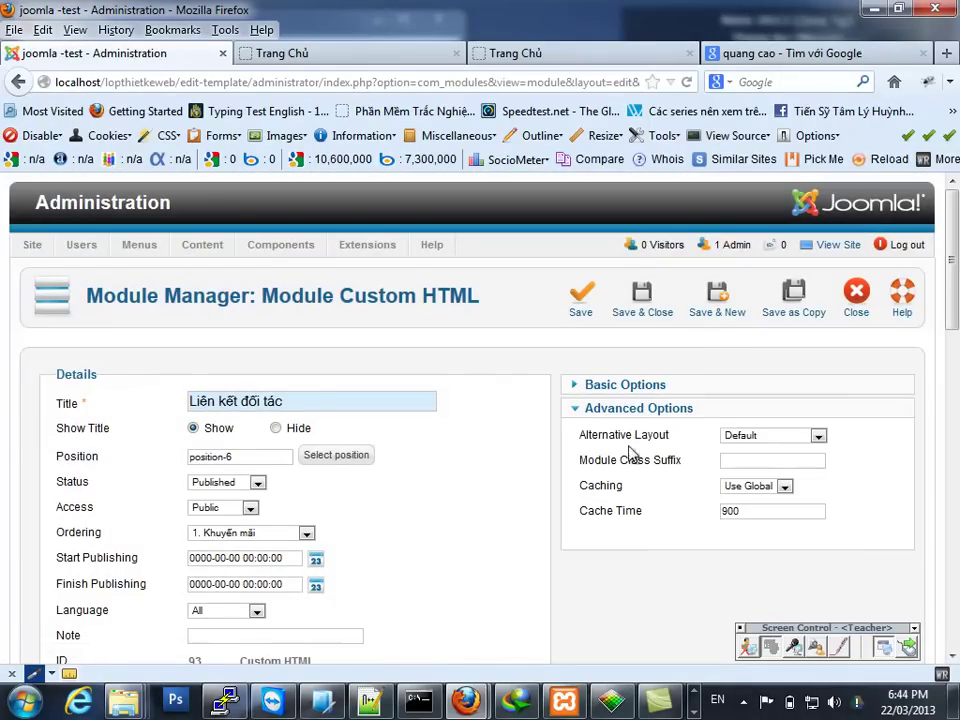
{"action": "left_click", "coordinate": [620, 388]}
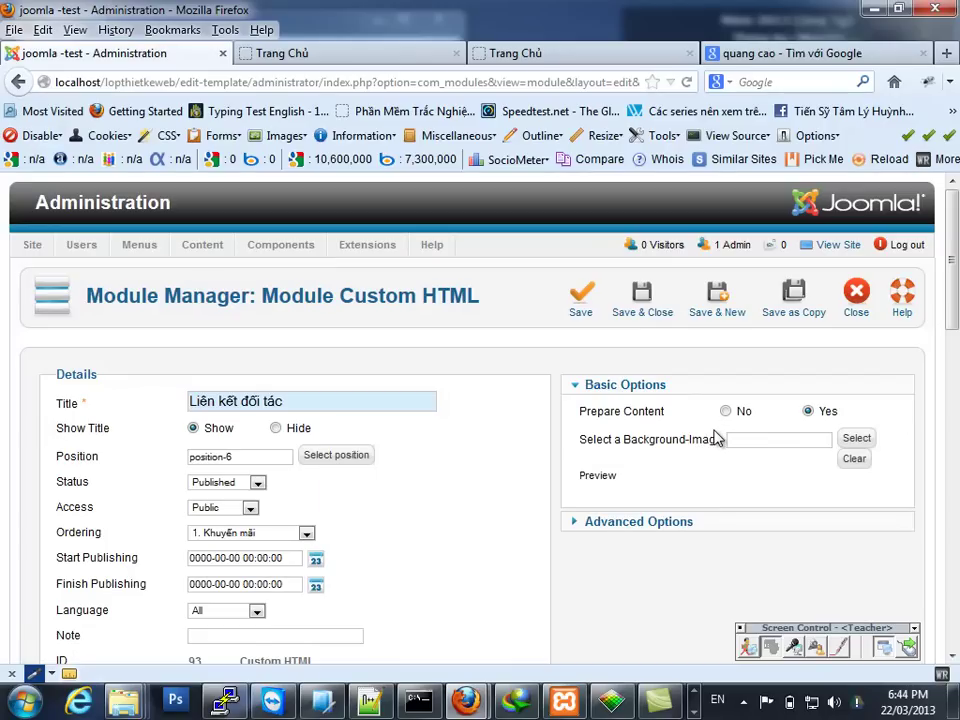
{"action": "mouse_move", "coordinate": [716, 443]}
{"action": "left_click", "coordinate": [785, 53]}
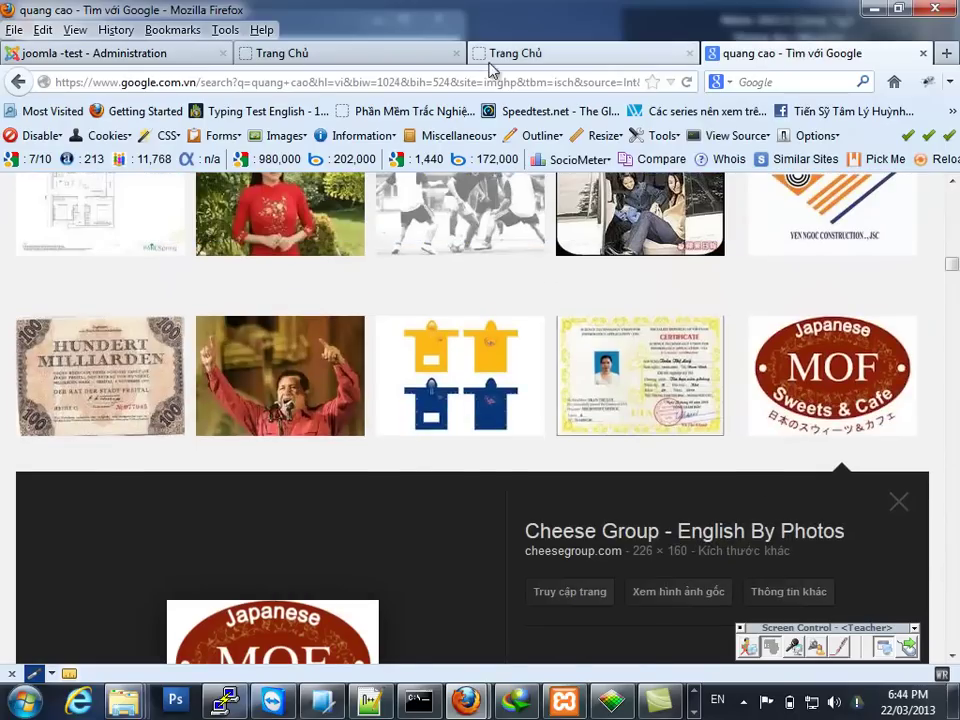
View the partner logos on the Trang Chủ front-end pages, then return to the module's edit form
{"action": "left_click", "coordinate": [492, 55]}
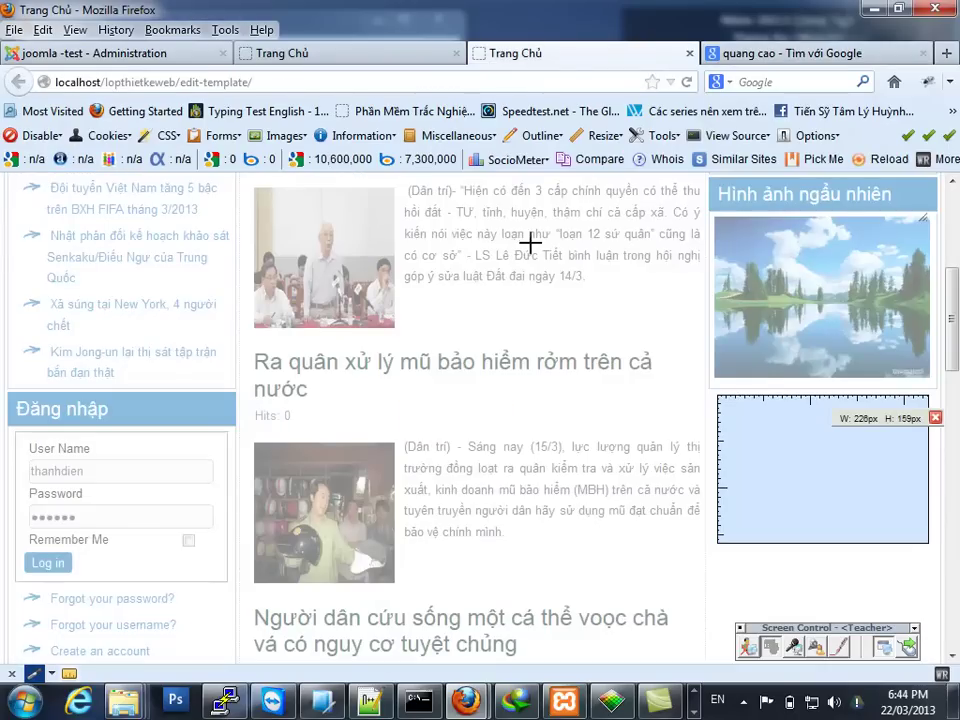
{"action": "left_click", "coordinate": [416, 52]}
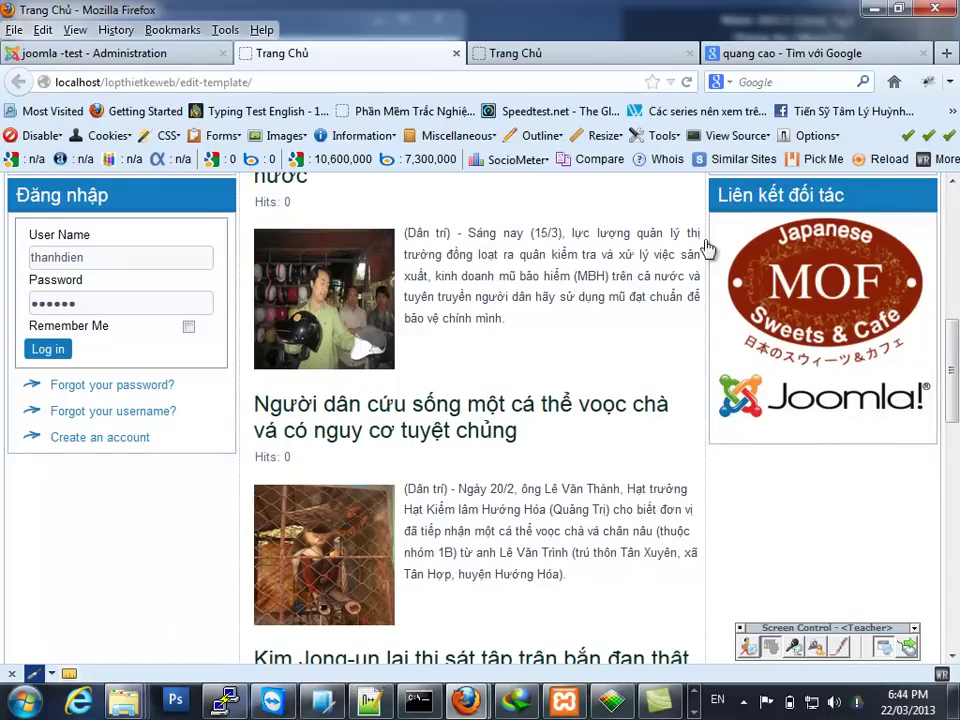
{"action": "left_click", "coordinate": [109, 57]}
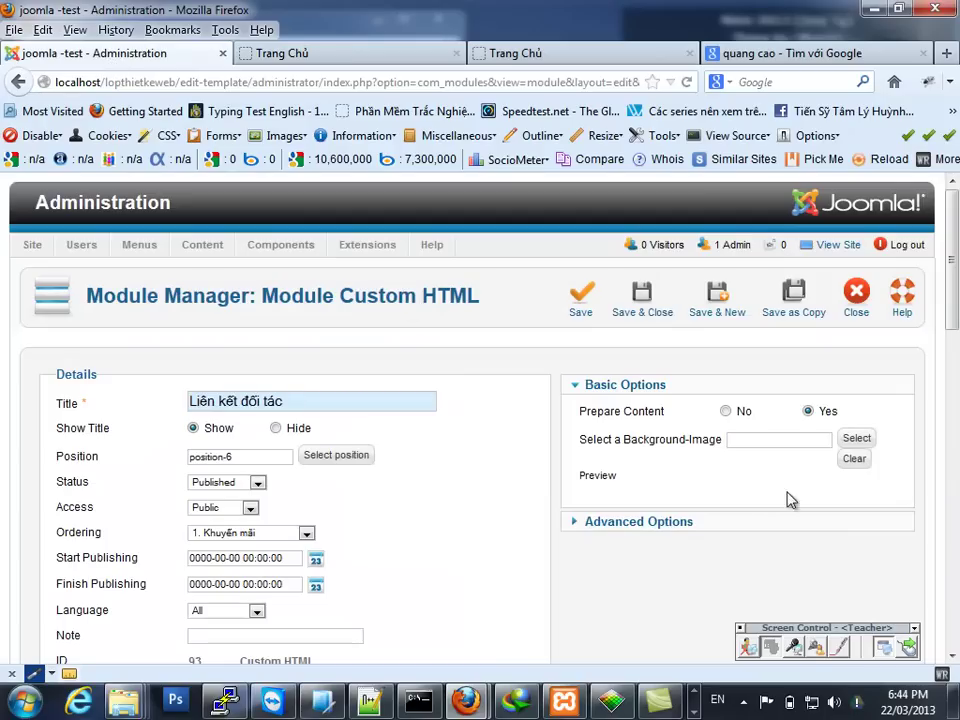
{"action": "mouse_move", "coordinate": [630, 440]}
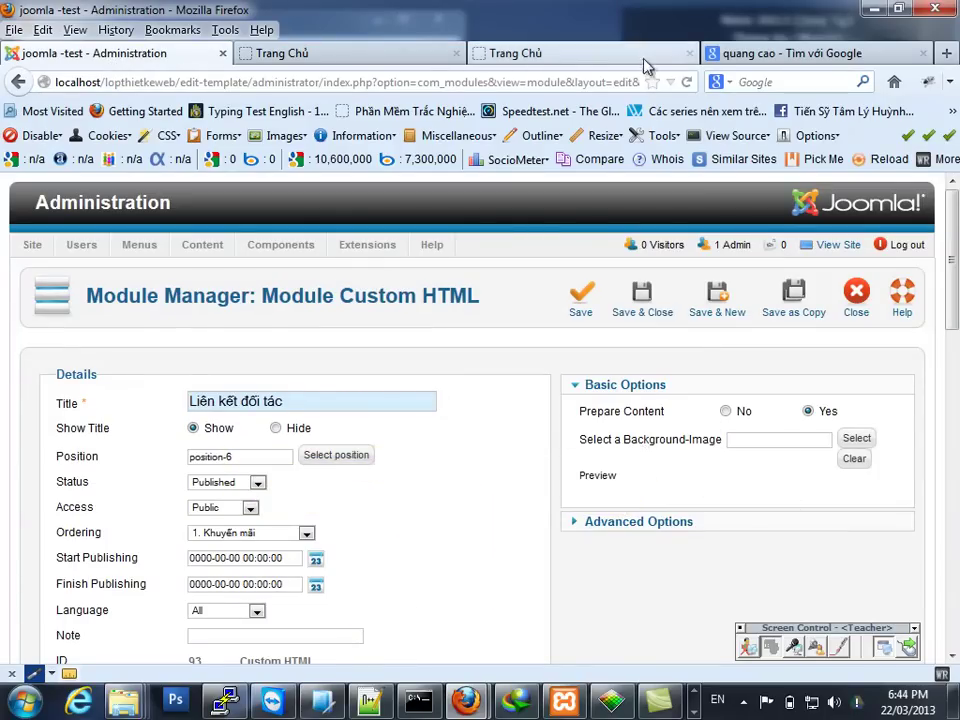
Replace the Google Images search with 'background' and run it
{"action": "left_click", "coordinate": [778, 52]}
{"action": "scroll", "coordinate": [495, 430], "scroll_direction": "up", "scroll_amount": 15}
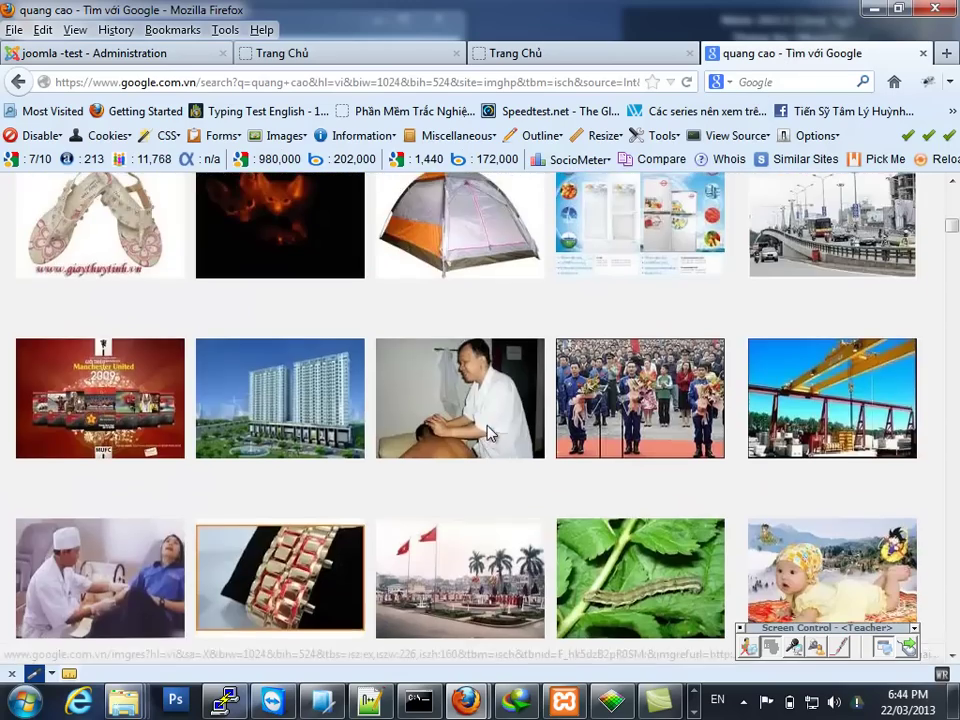
{"action": "scroll", "coordinate": [492, 428], "scroll_direction": "up", "scroll_amount": 2}
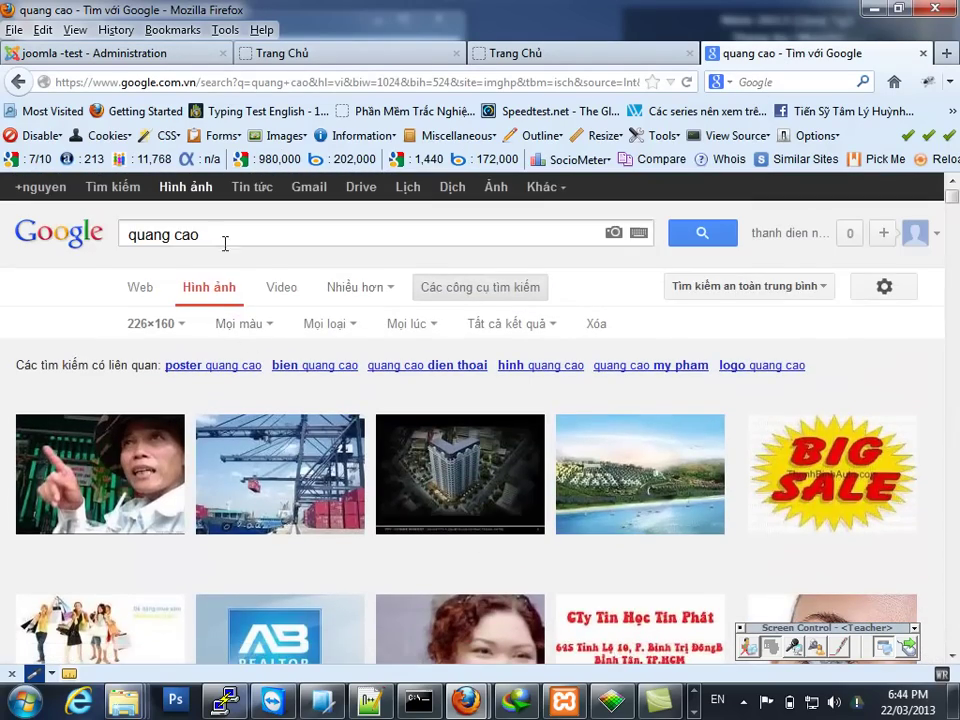
{"action": "triple_click", "coordinate": [225, 236]}
{"action": "type", "text": "nen"}
{"action": "key", "text": "BackSpace"}
{"action": "key", "text": "BackSpace"}
{"action": "key", "text": "BackSpace"}
{"action": "type", "text": "back"}
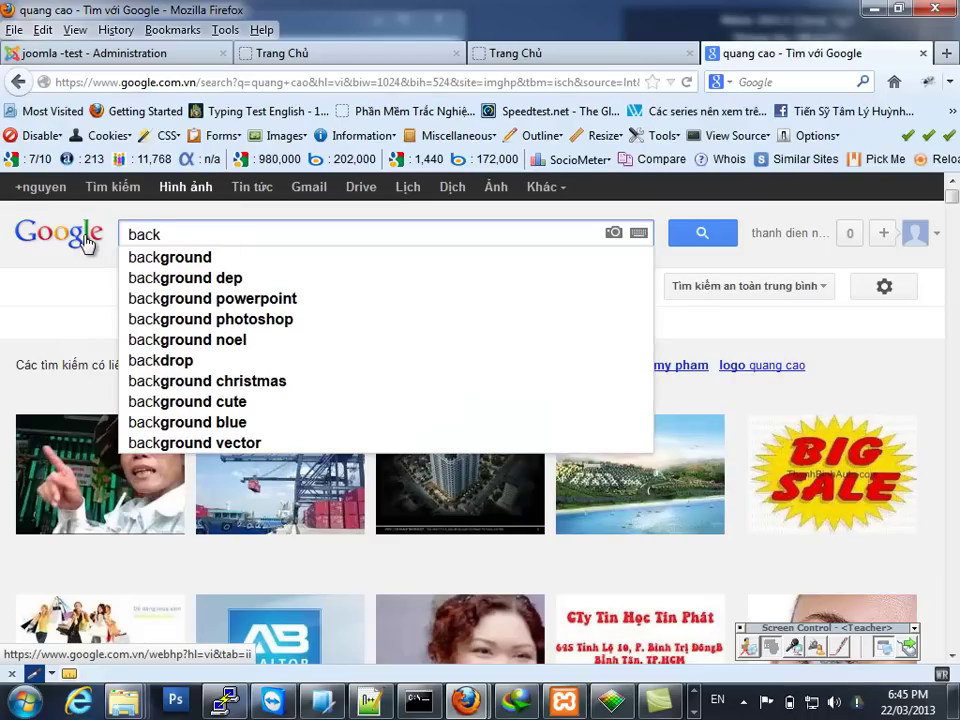
{"action": "type", "text": "ground"}
{"action": "key", "text": "Return"}
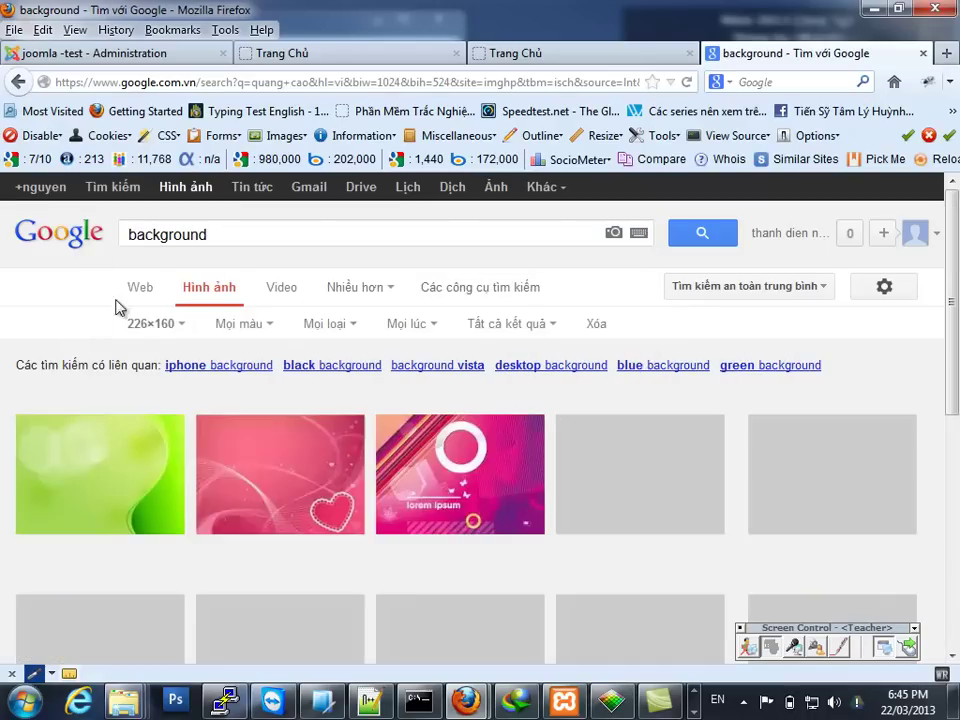
Preview the green background image and its source page, then return to the results
{"action": "scroll", "coordinate": [262, 424], "scroll_direction": "down", "scroll_amount": 4}
{"action": "scroll", "coordinate": [366, 405], "scroll_direction": "down", "scroll_amount": 4}
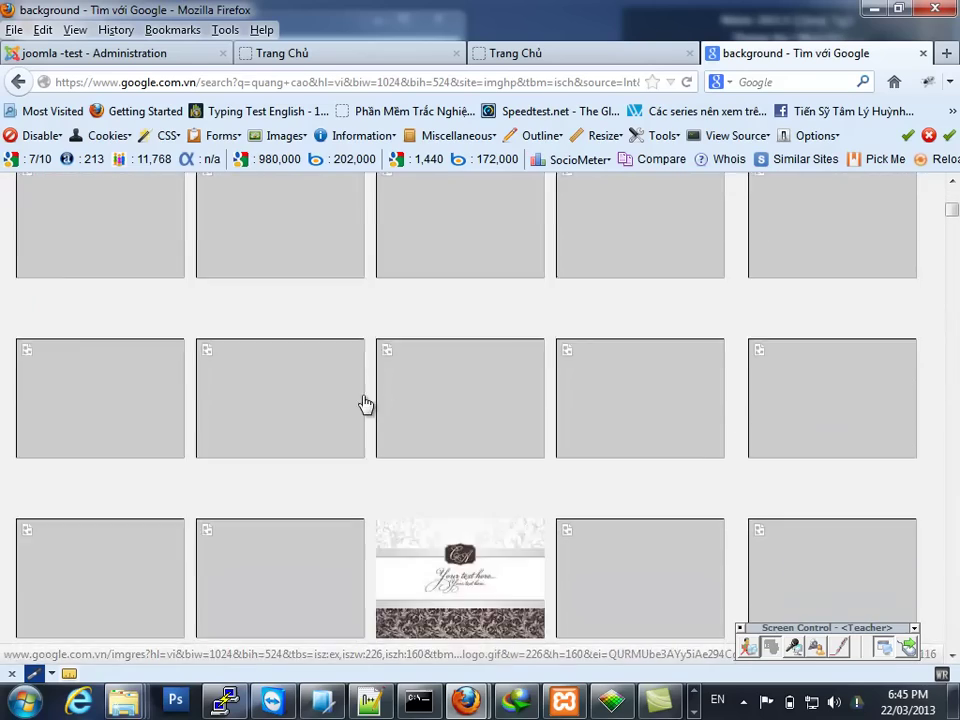
{"action": "scroll", "coordinate": [370, 410], "scroll_direction": "up", "scroll_amount": 2}
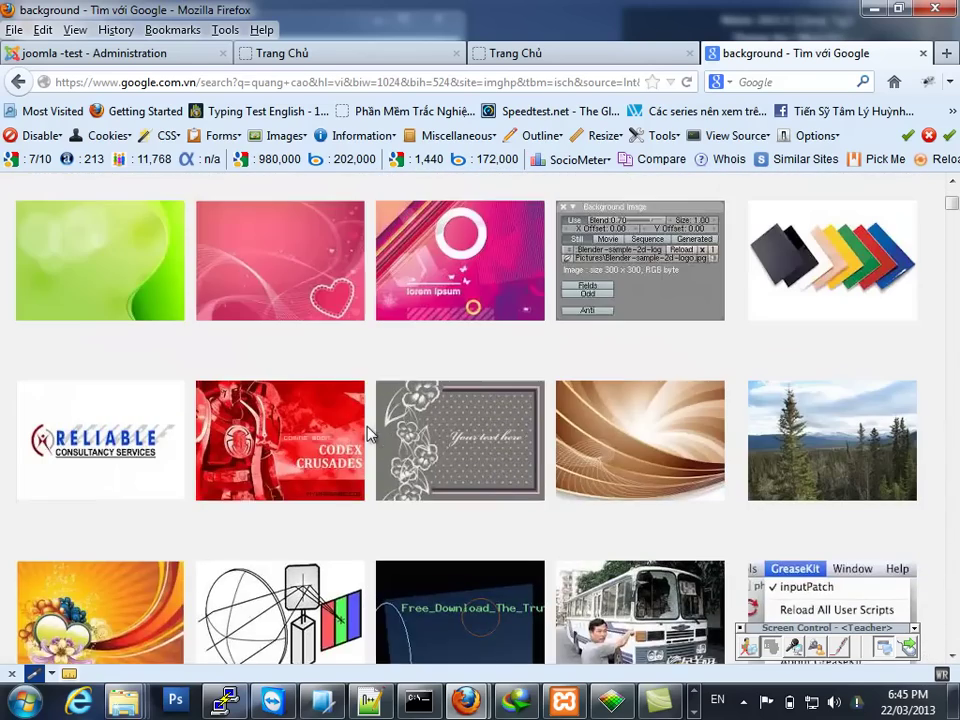
{"action": "left_click", "coordinate": [114, 270]}
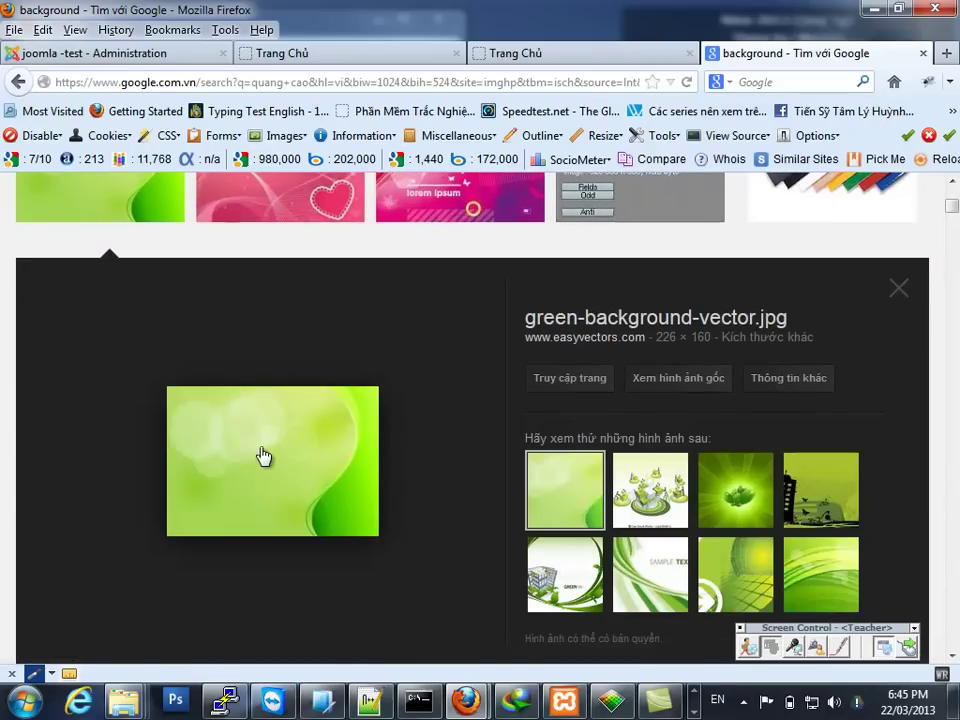
{"action": "left_click", "coordinate": [266, 451]}
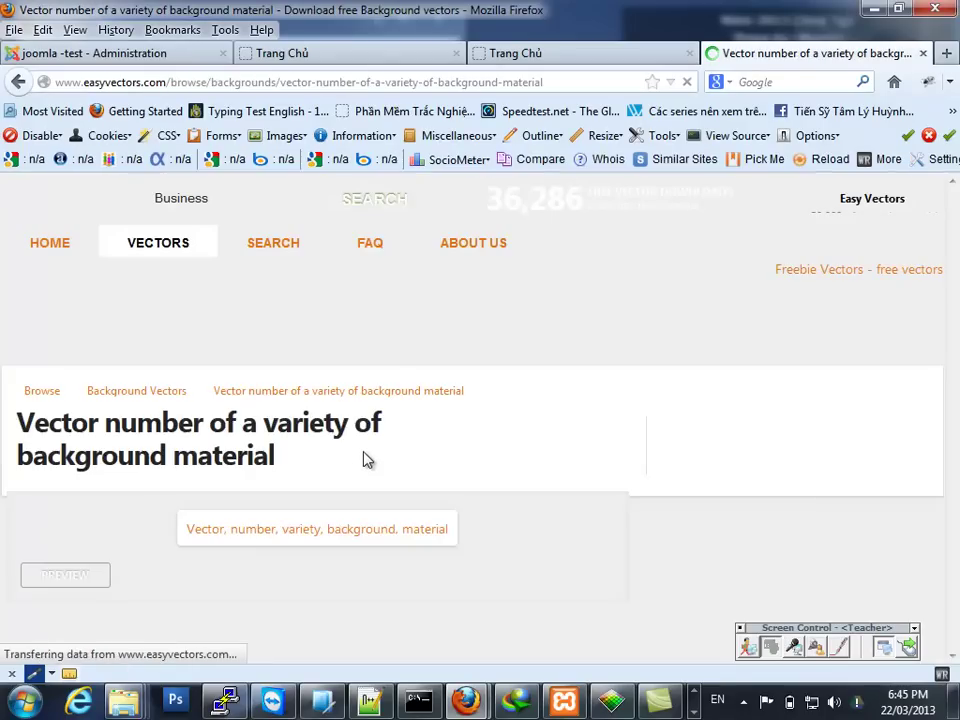
{"action": "left_click", "coordinate": [22, 84]}
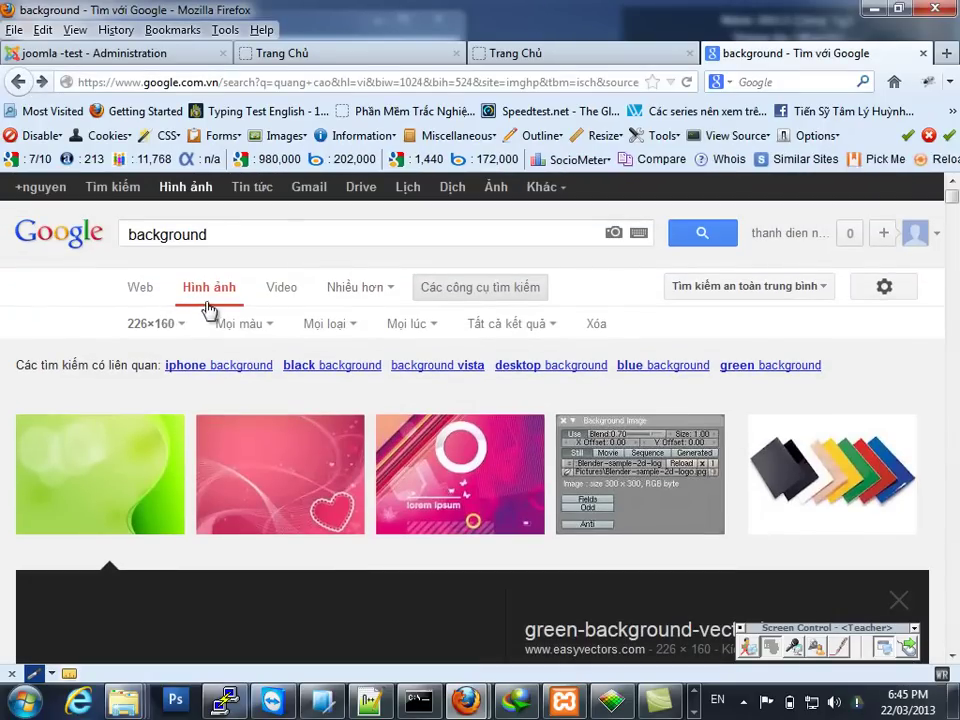
Filter the background results to an exact size of 226 × 160 and browse them
{"action": "left_click", "coordinate": [445, 300]}
{"action": "left_click", "coordinate": [445, 300]}
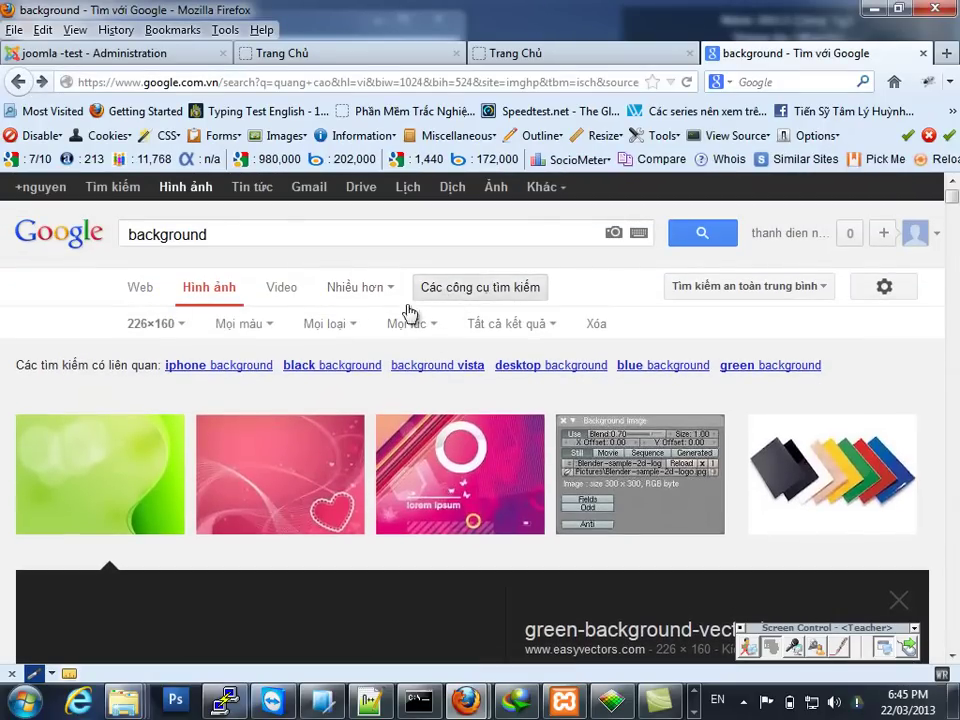
{"action": "left_click", "coordinate": [182, 332]}
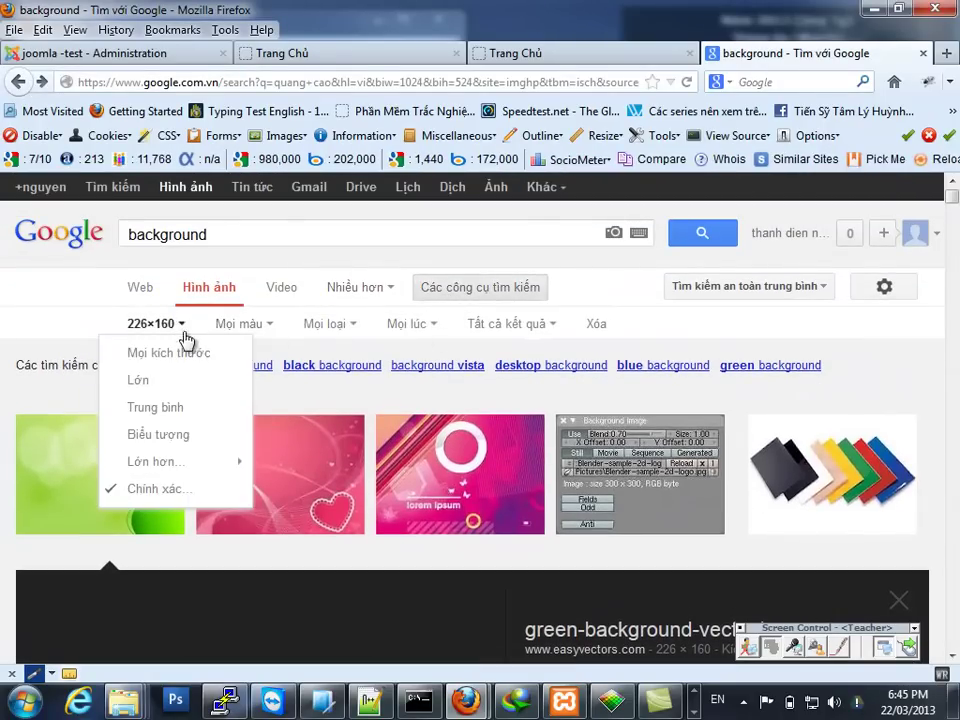
{"action": "left_click", "coordinate": [170, 491]}
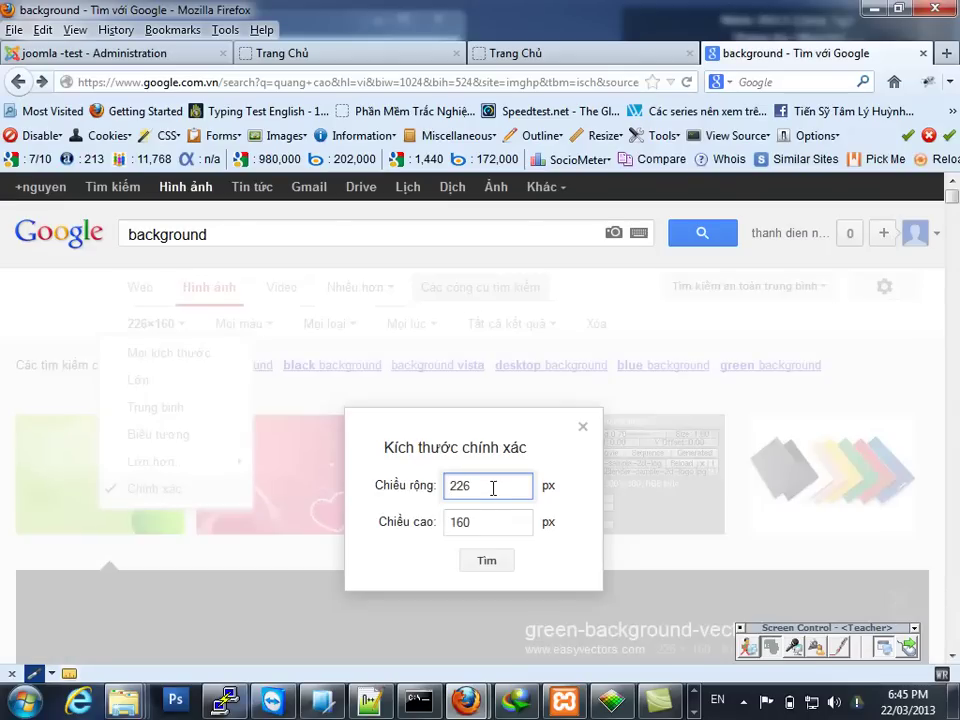
{"action": "double_click", "coordinate": [480, 519]}
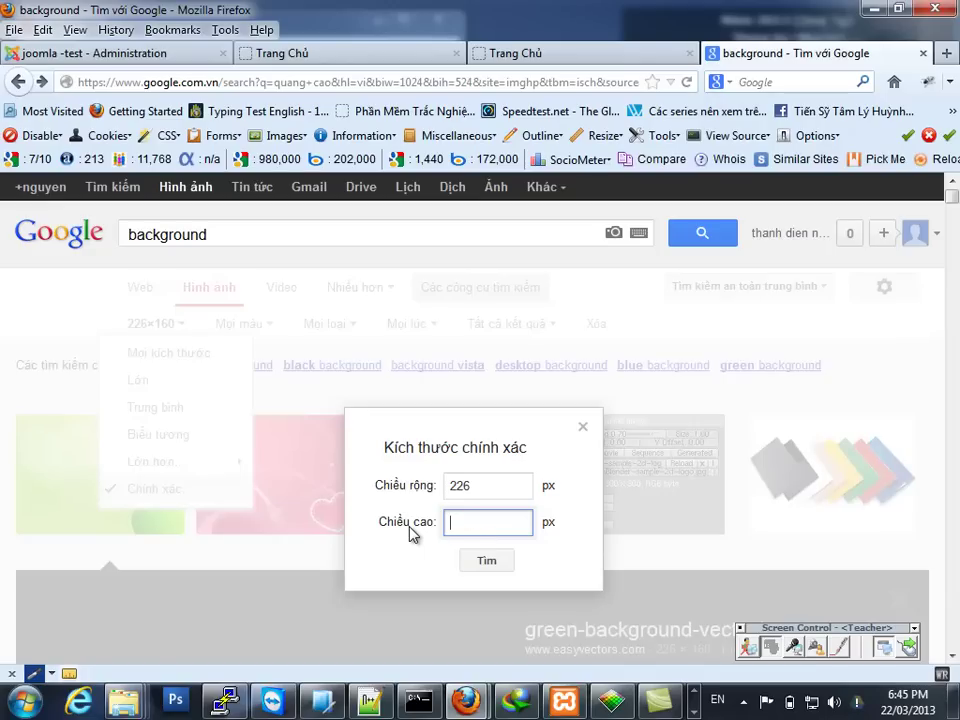
{"action": "double_click", "coordinate": [483, 493]}
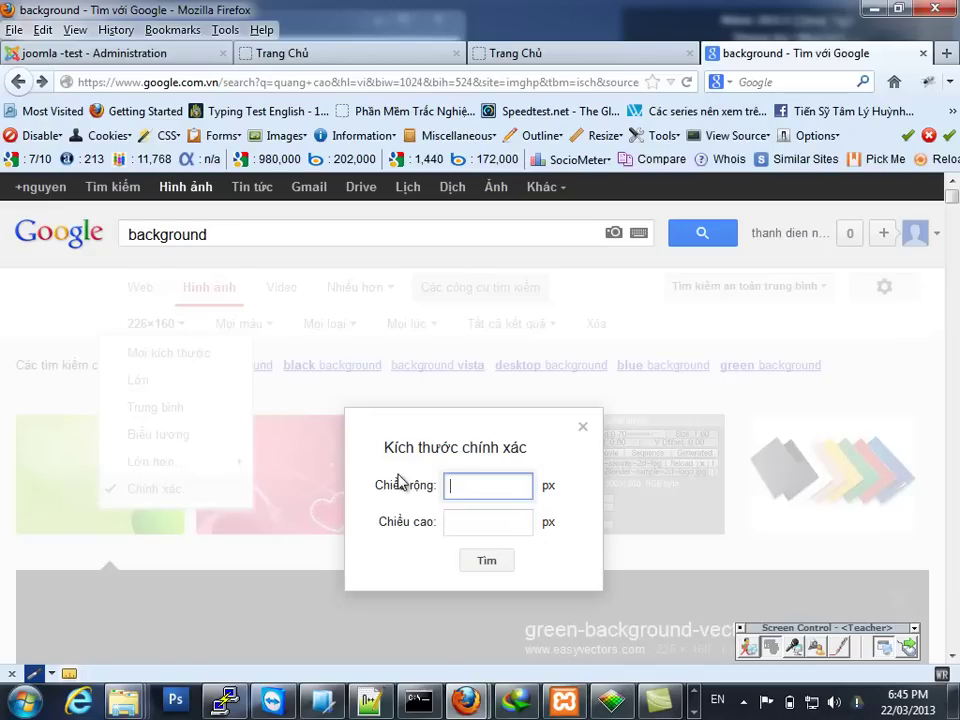
{"action": "left_click", "coordinate": [484, 560]}
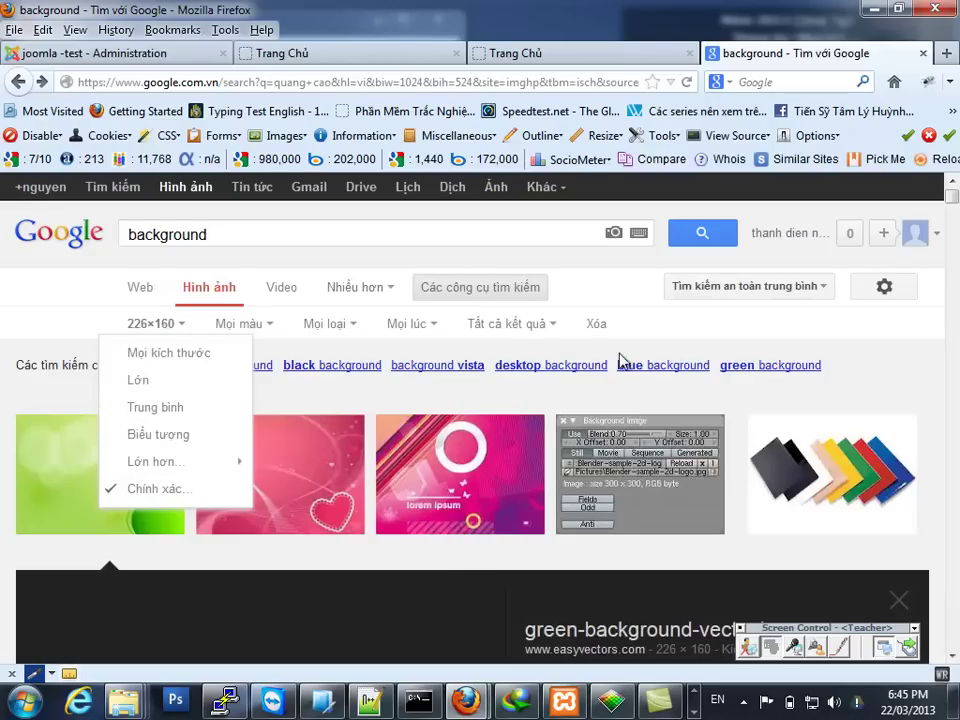
{"action": "left_click", "coordinate": [474, 290]}
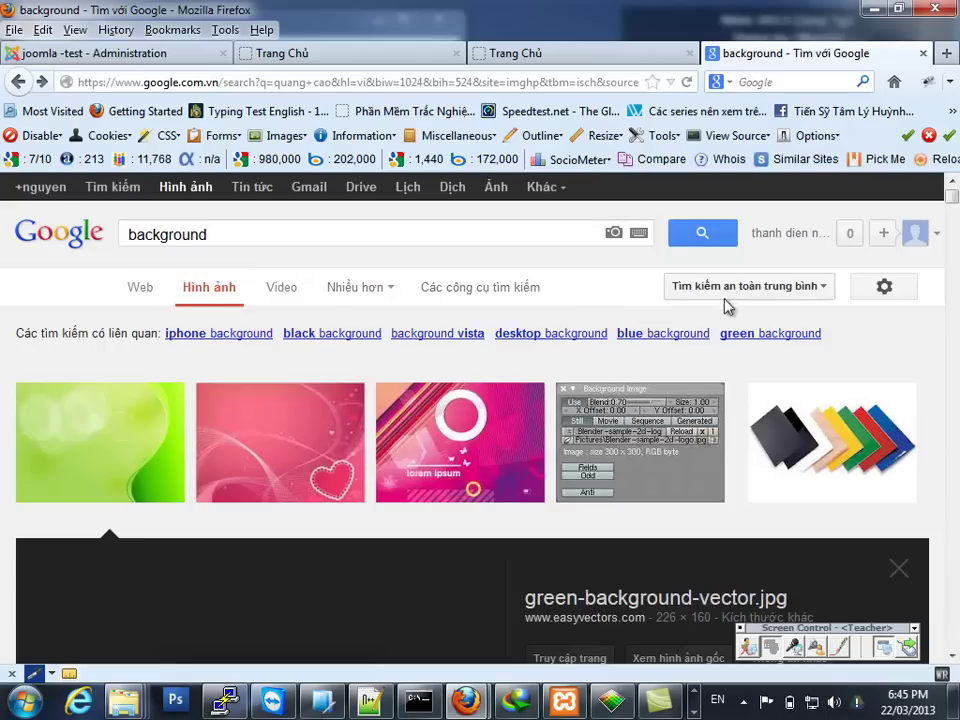
{"action": "left_click", "coordinate": [681, 245]}
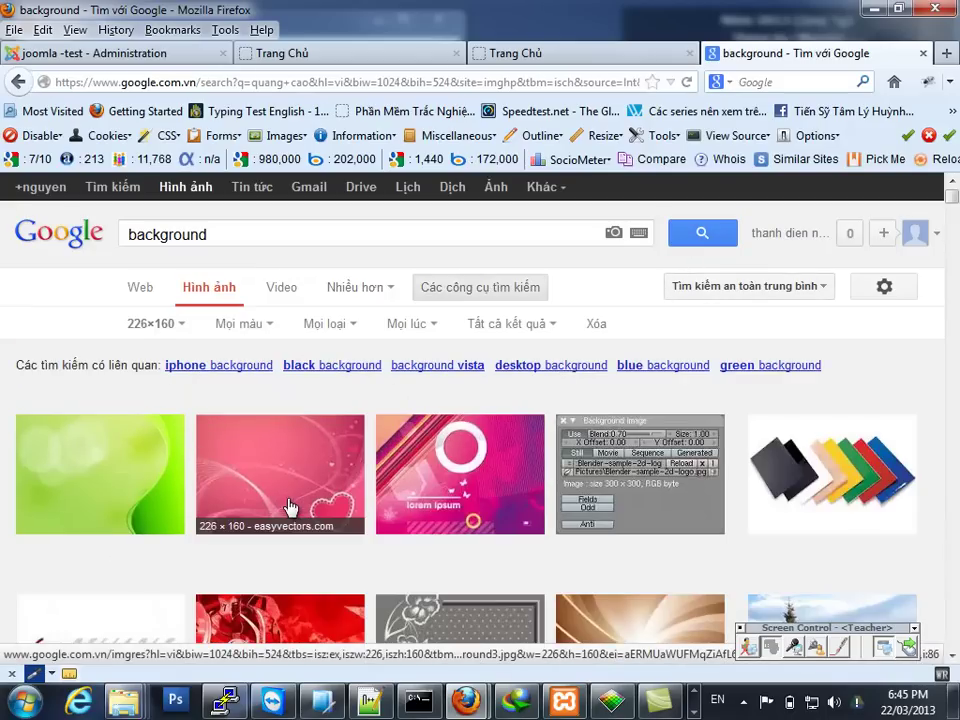
{"action": "scroll", "coordinate": [290, 505], "scroll_direction": "down", "scroll_amount": 10}
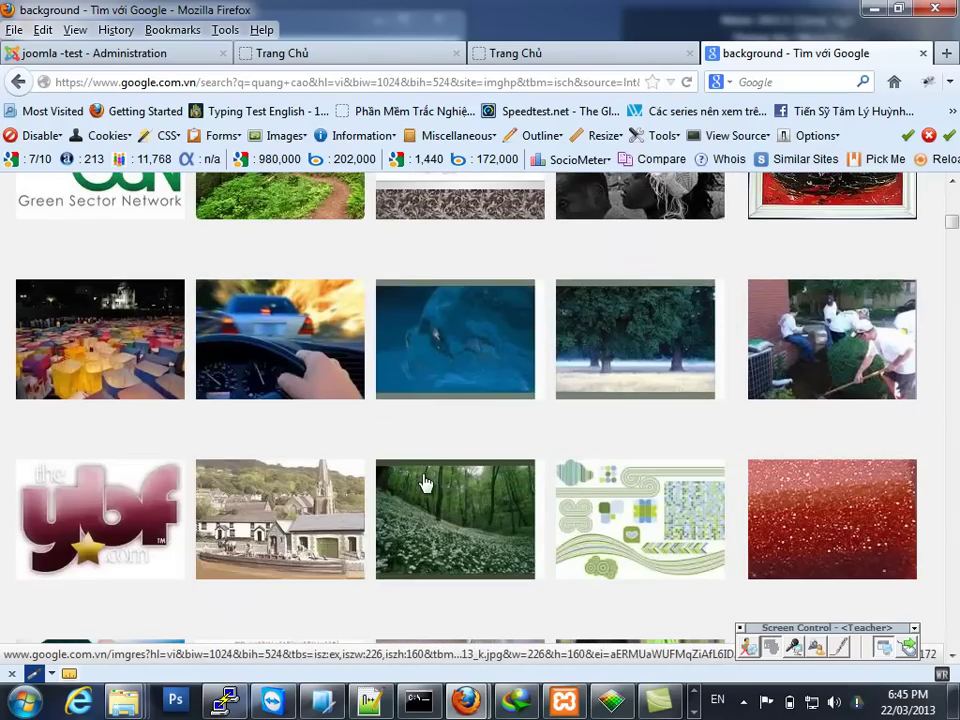
{"action": "scroll", "coordinate": [780, 521], "scroll_direction": "up", "scroll_amount": 5}
{"action": "scroll", "coordinate": [660, 536], "scroll_direction": "down", "scroll_amount": 10}
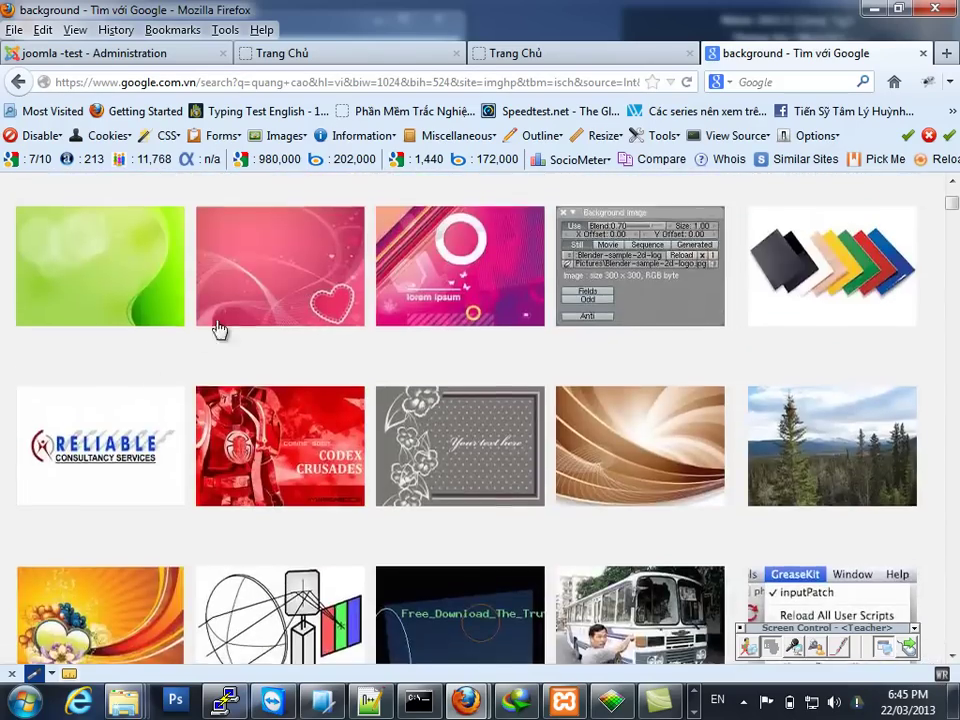
{"action": "scroll", "coordinate": [216, 328], "scroll_direction": "up", "scroll_amount": 3}
Save the pink valentine image as valentine-background3.jpg to New Volume (D:)
{"action": "left_click", "coordinate": [240, 497]}
{"action": "right_click", "coordinate": [252, 441]}
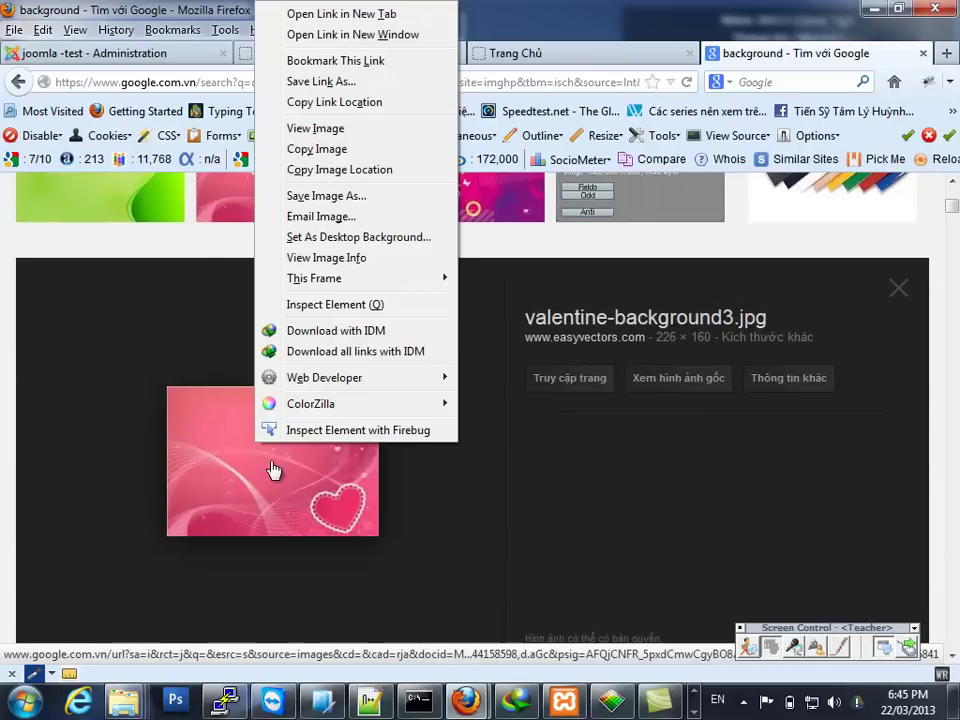
{"action": "left_click", "coordinate": [320, 197]}
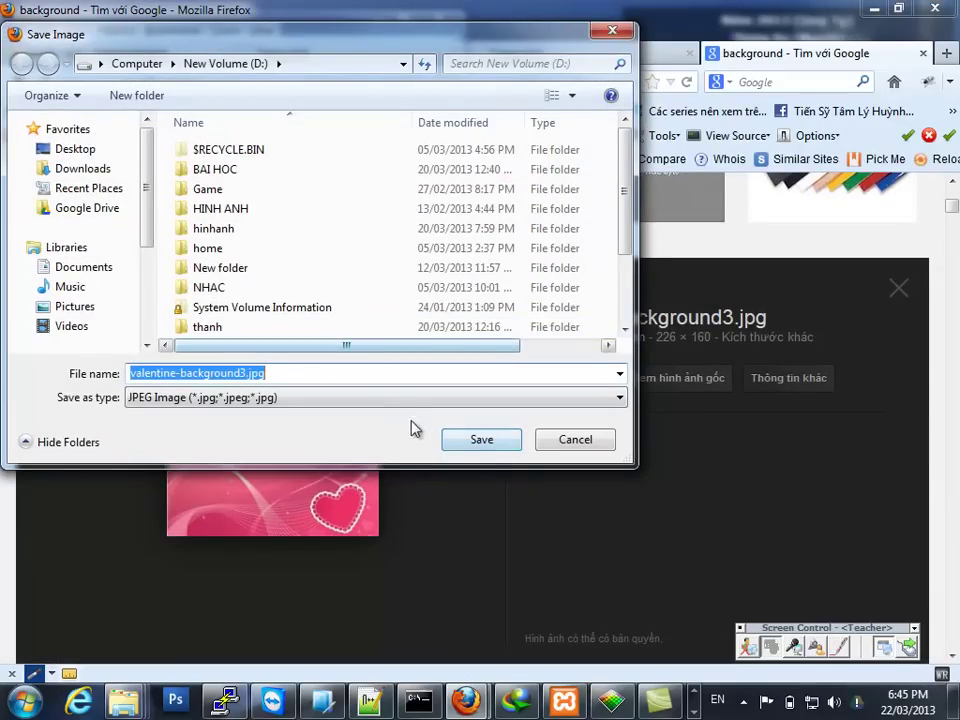
{"action": "left_click", "coordinate": [462, 439]}
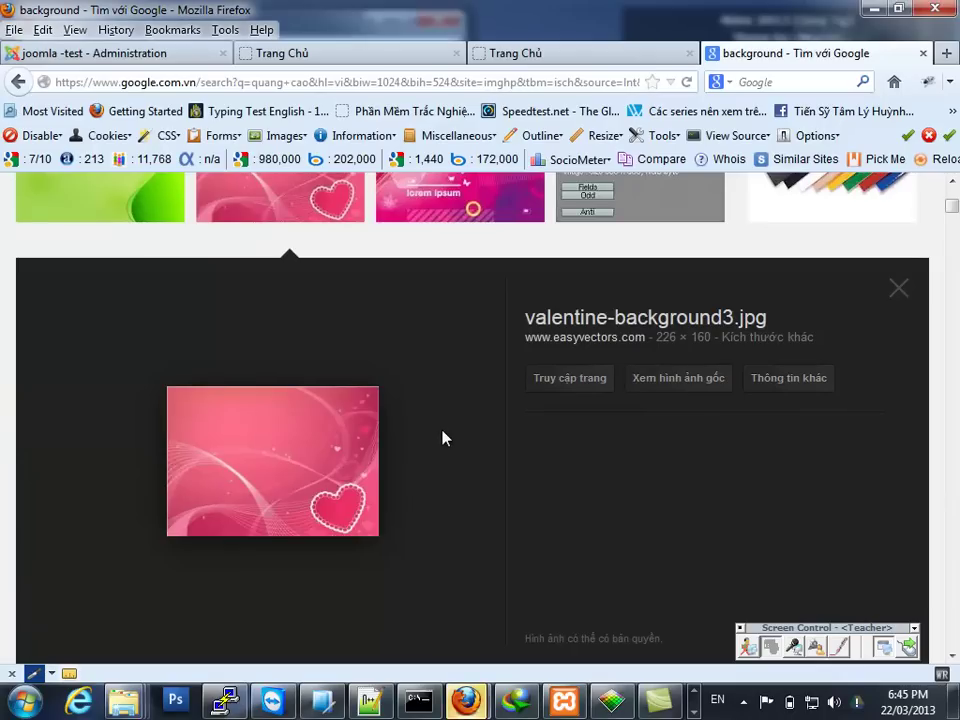
{"action": "left_click", "coordinate": [133, 54]}
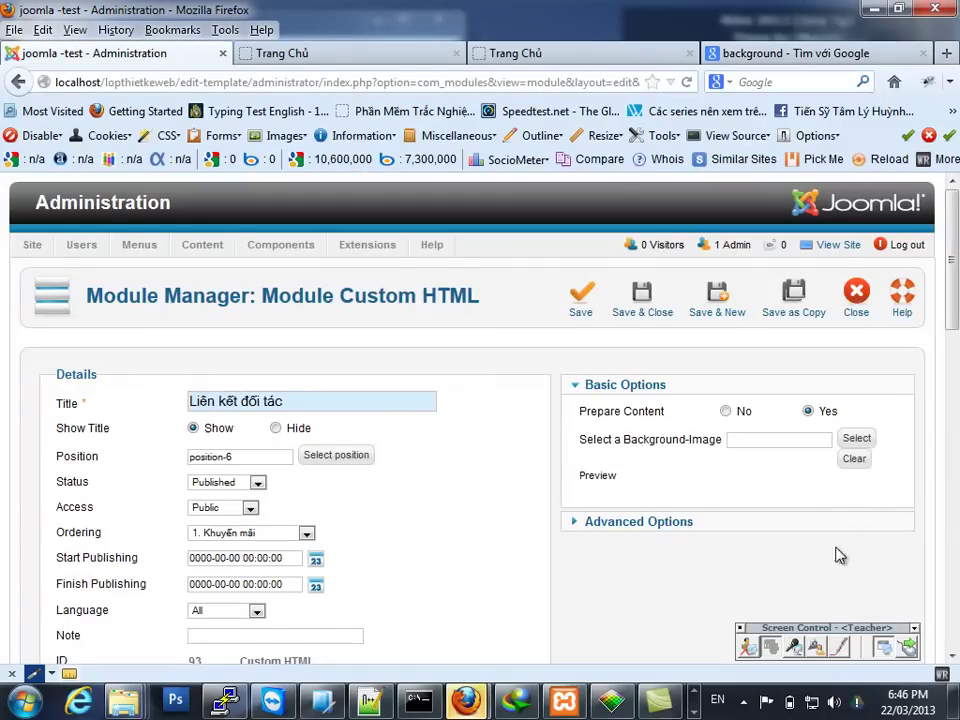
Upload valentine-background3.jpg through the module's Background-Image picker
{"action": "left_click", "coordinate": [856, 441]}
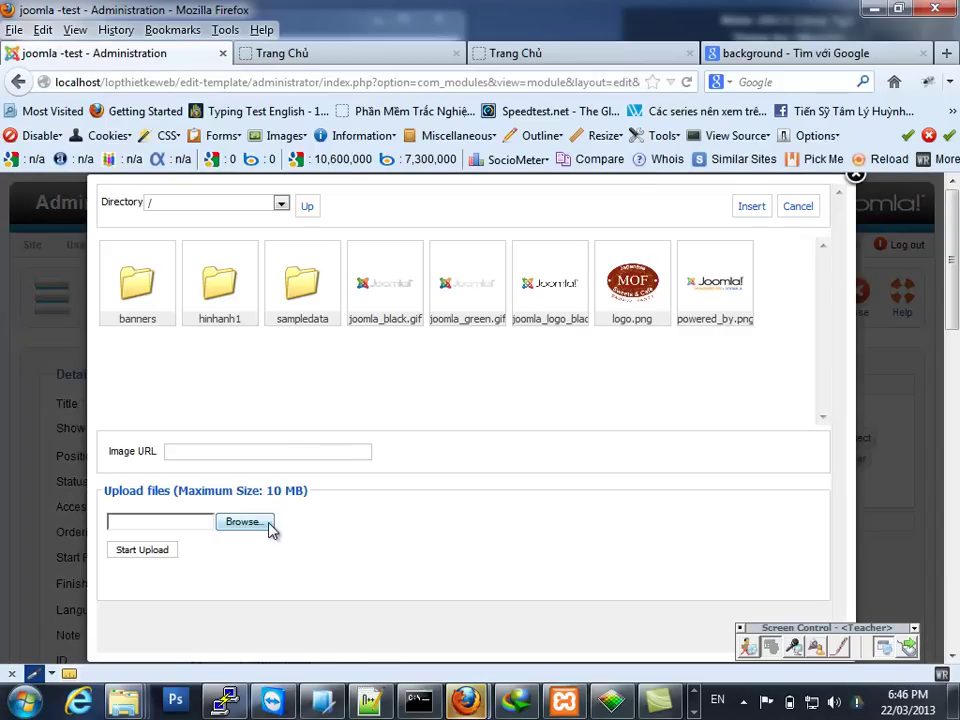
{"action": "left_click", "coordinate": [244, 522]}
{"action": "scroll", "coordinate": [225, 311], "scroll_direction": "down", "scroll_amount": 2}
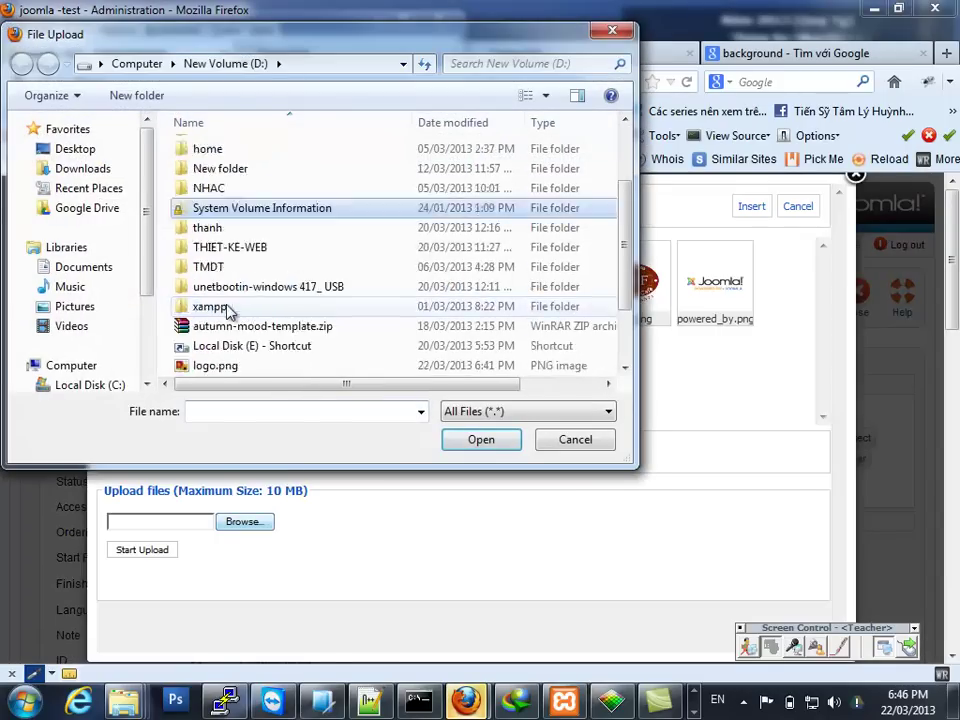
{"action": "scroll", "coordinate": [228, 311], "scroll_direction": "down", "scroll_amount": 2}
{"action": "left_click", "coordinate": [291, 367]}
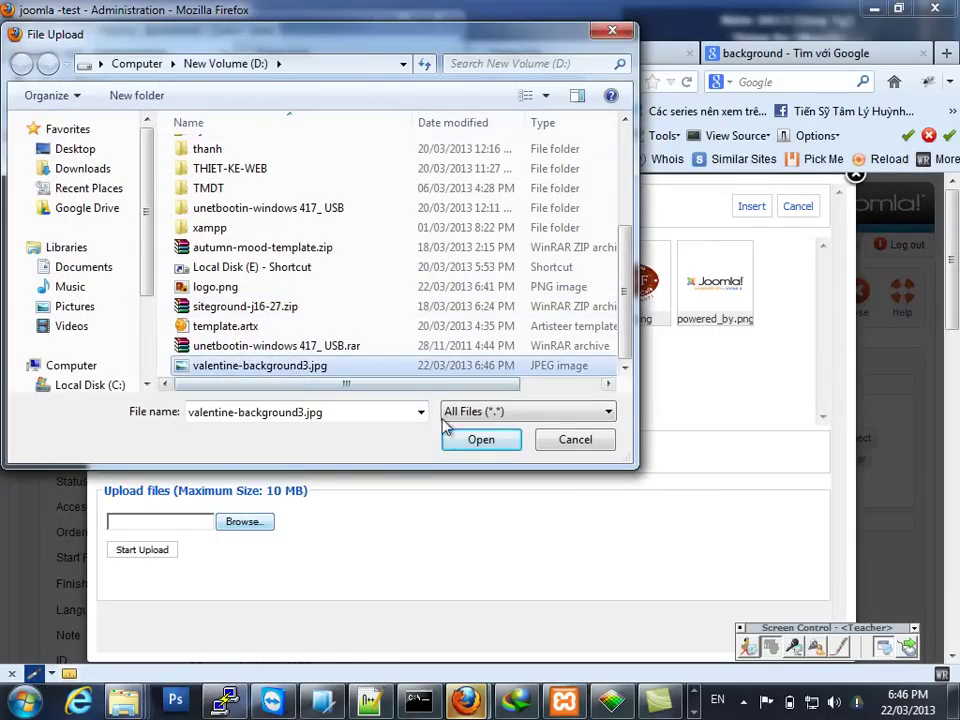
{"action": "left_click", "coordinate": [470, 440]}
{"action": "left_click", "coordinate": [162, 551]}
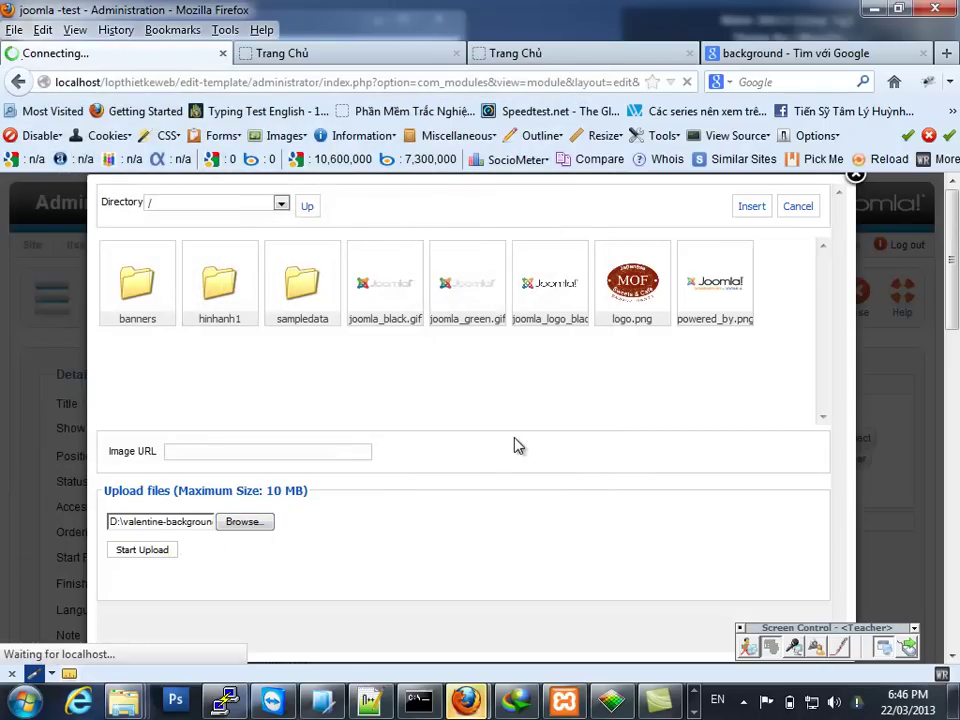
Insert the uploaded valentine image as the module background and Save & Close
{"action": "left_click", "coordinate": [141, 454]}
{"action": "left_click", "coordinate": [758, 272]}
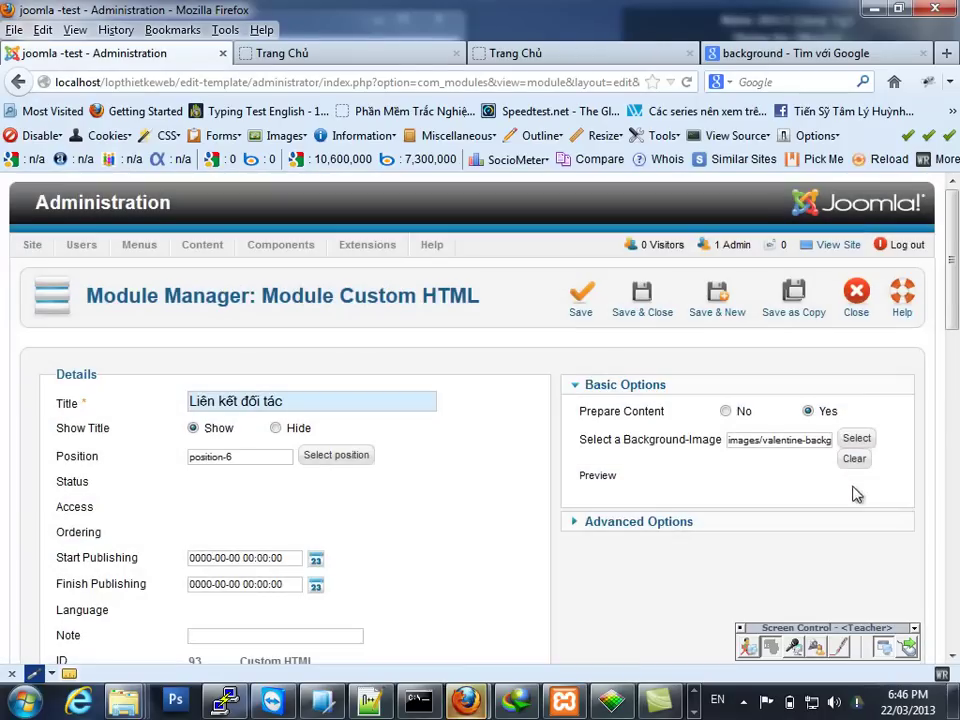
{"action": "left_click", "coordinate": [642, 303]}
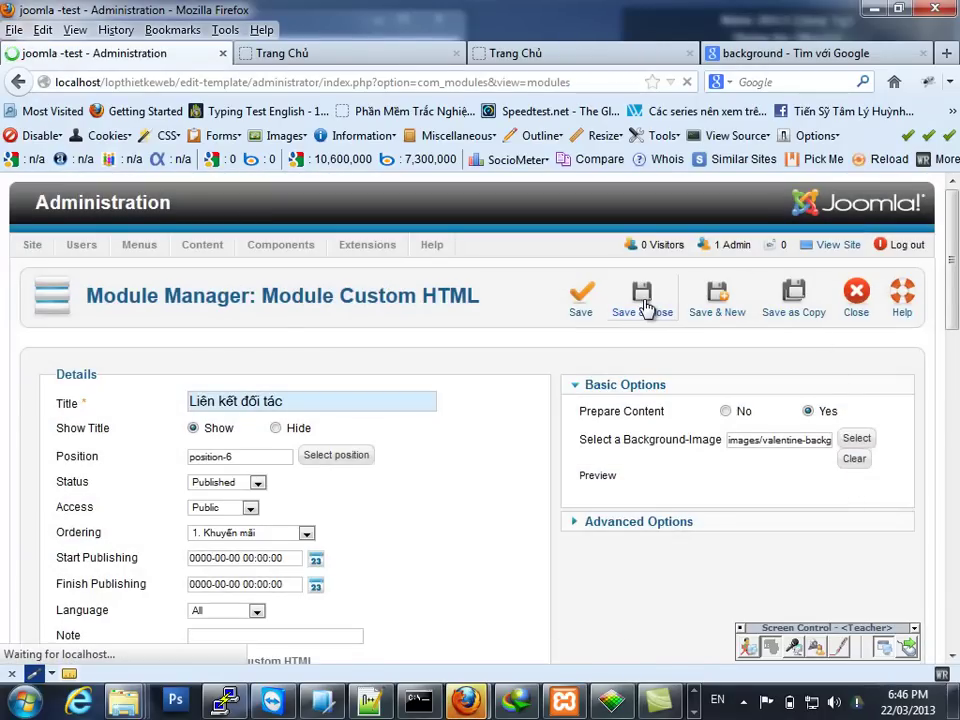
{"action": "left_click", "coordinate": [837, 243]}
Compare the Liên kết đối tác box across the admin and front-end tabs
{"action": "scroll", "coordinate": [638, 412], "scroll_direction": "down", "scroll_amount": 10}
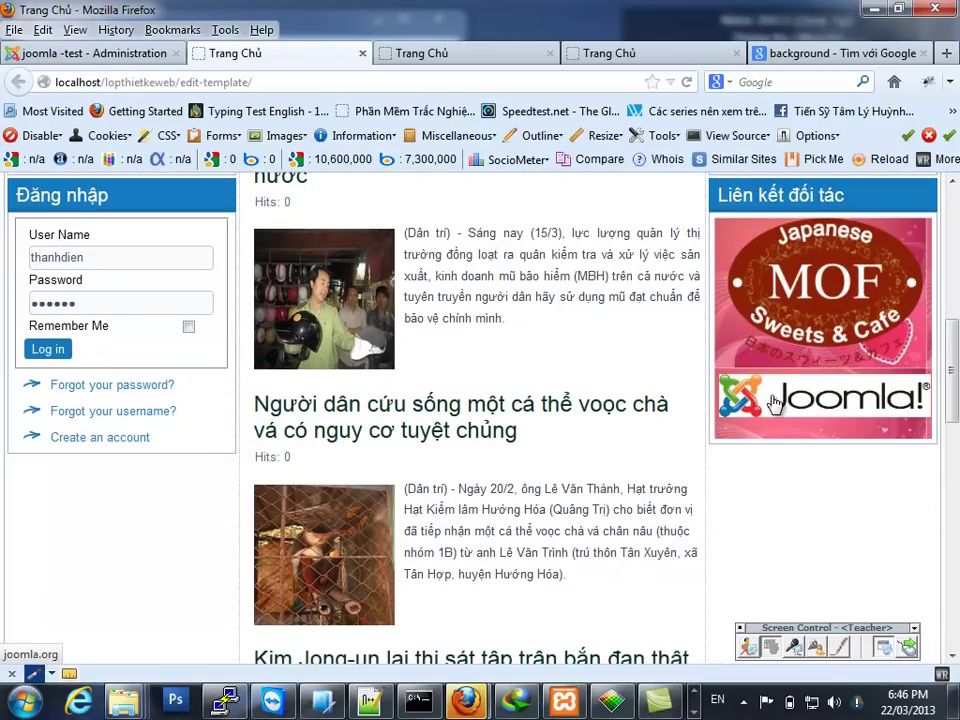
{"action": "scroll", "coordinate": [790, 440], "scroll_direction": "up", "scroll_amount": 4}
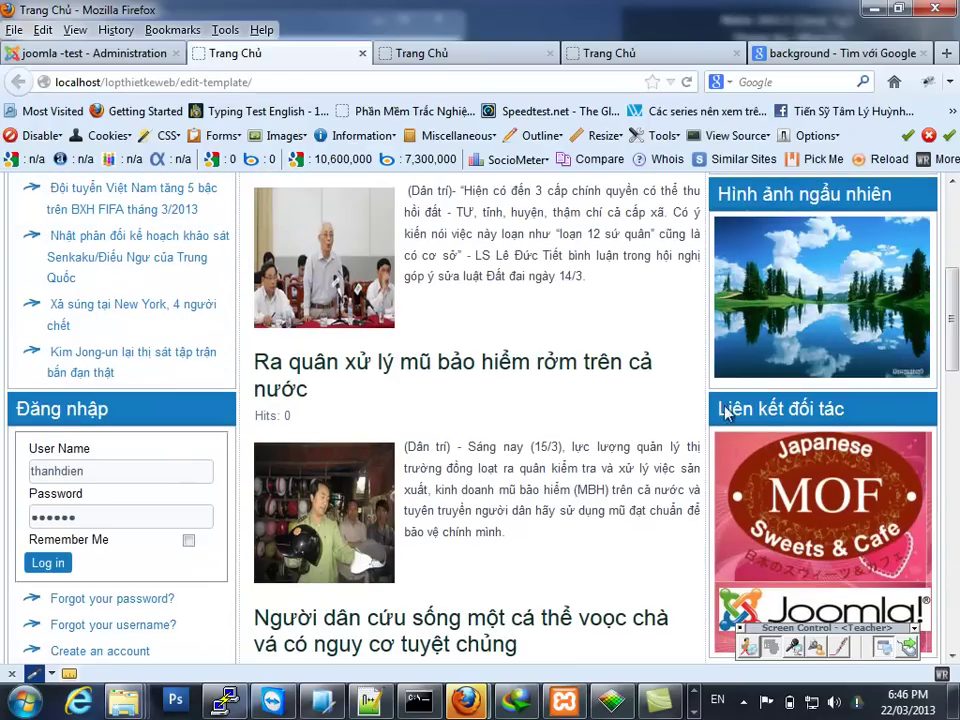
{"action": "left_click", "coordinate": [73, 58]}
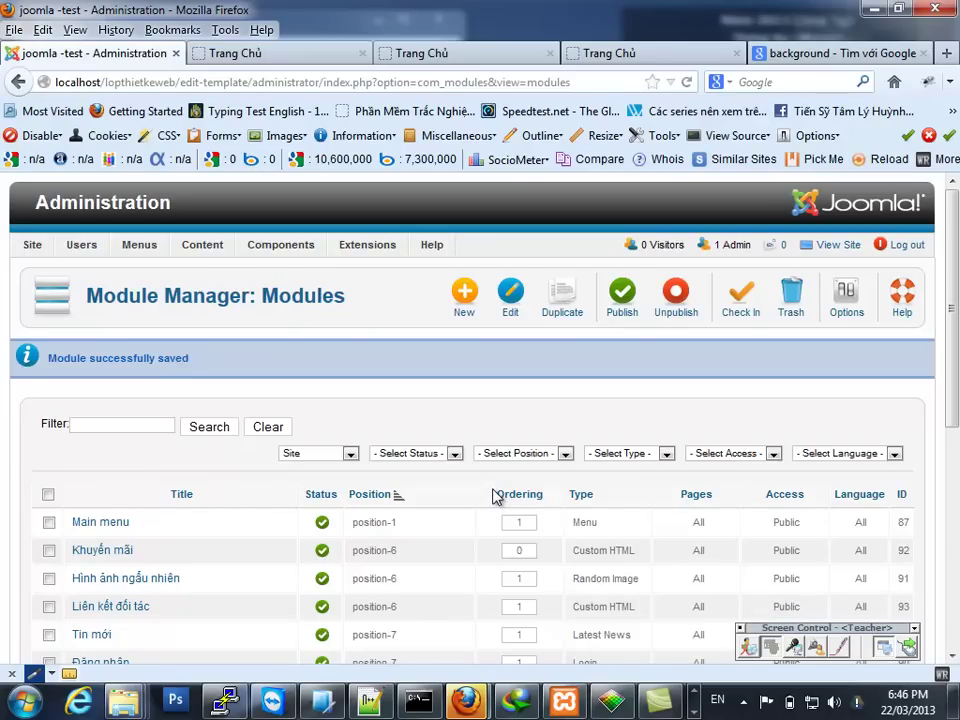
{"action": "scroll", "coordinate": [945, 570], "scroll_direction": "down", "scroll_amount": 1}
{"action": "scroll", "coordinate": [945, 570], "scroll_direction": "up", "scroll_amount": 1}
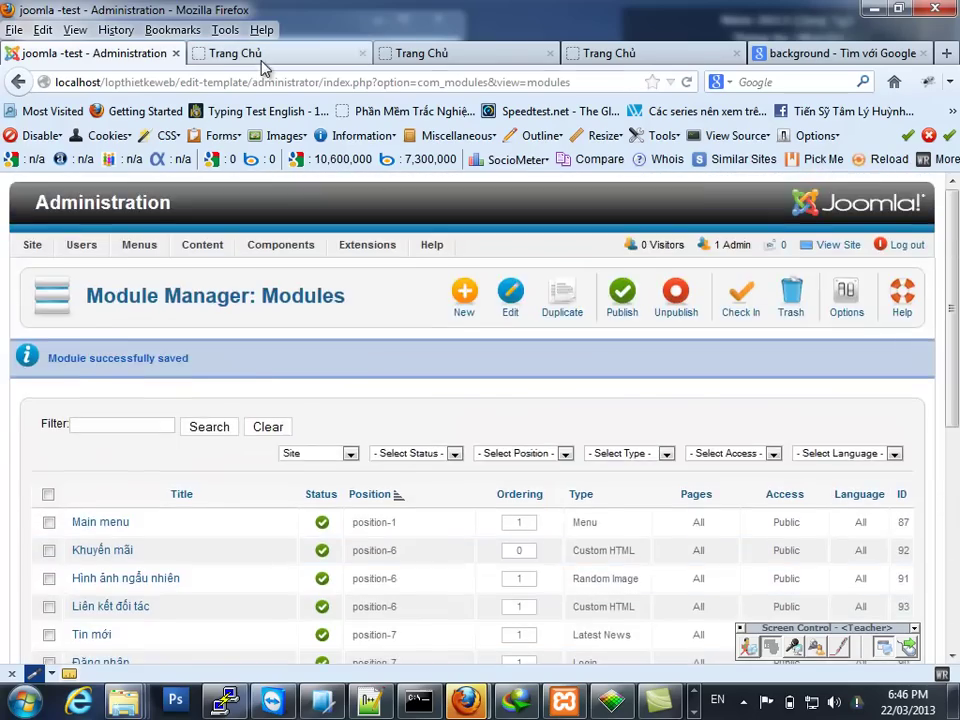
{"action": "left_click", "coordinate": [250, 53]}
{"action": "scroll", "coordinate": [766, 480], "scroll_direction": "down", "scroll_amount": 3}
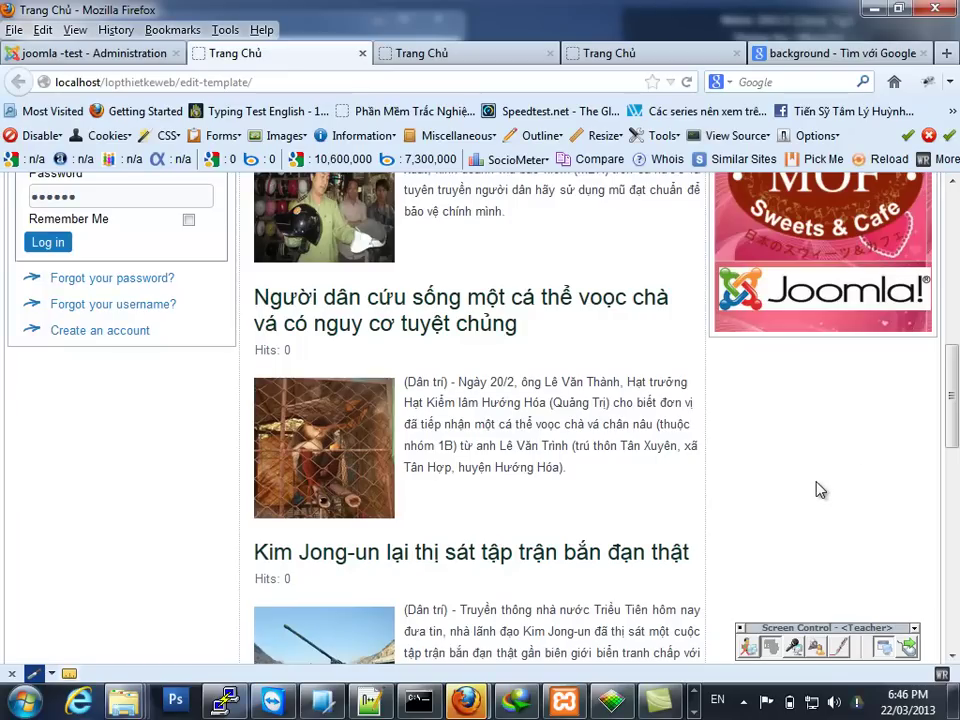
{"action": "left_click", "coordinate": [90, 53]}
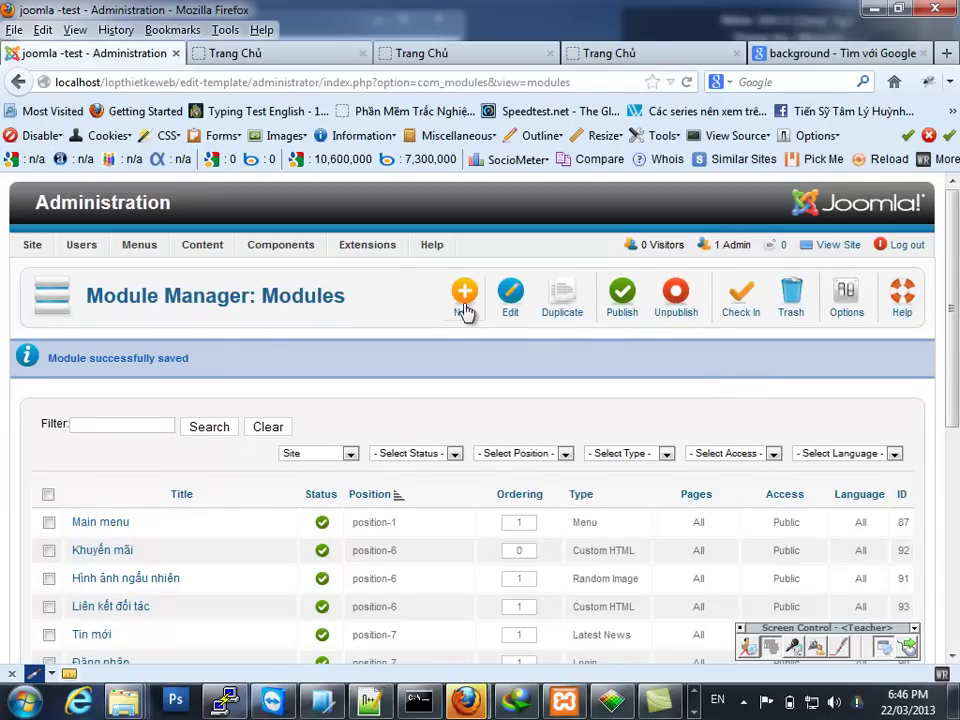
{"action": "left_click", "coordinate": [439, 53]}
Go to YouTube and search for 'gioi thieu joomla'
{"action": "left_click", "coordinate": [281, 88]}
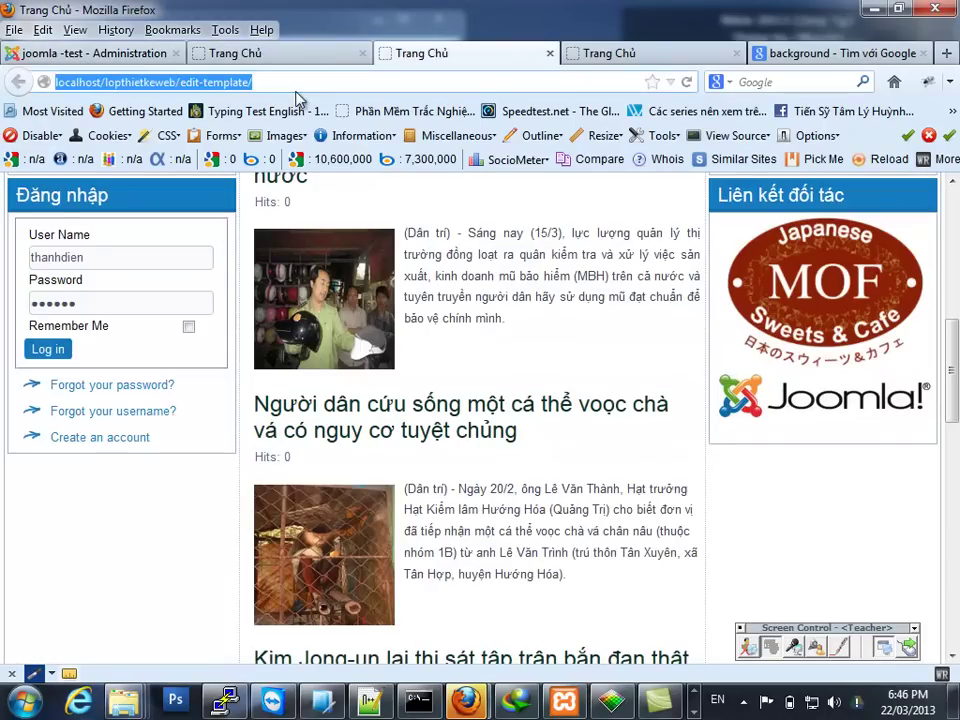
{"action": "type", "text": "youtube.com/"}
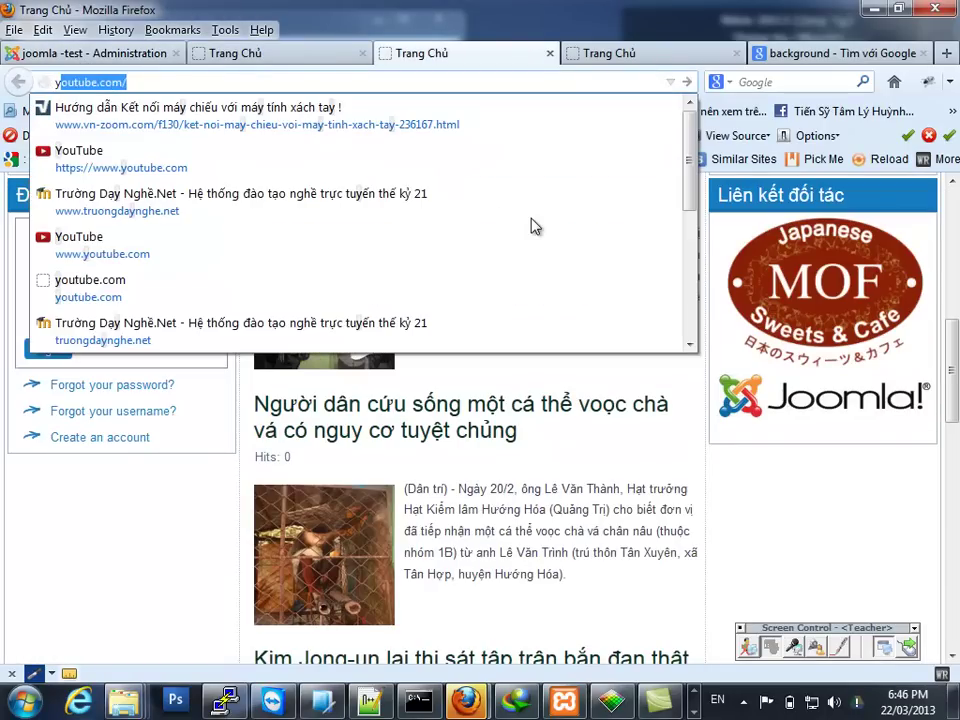
{"action": "key", "text": "Return"}
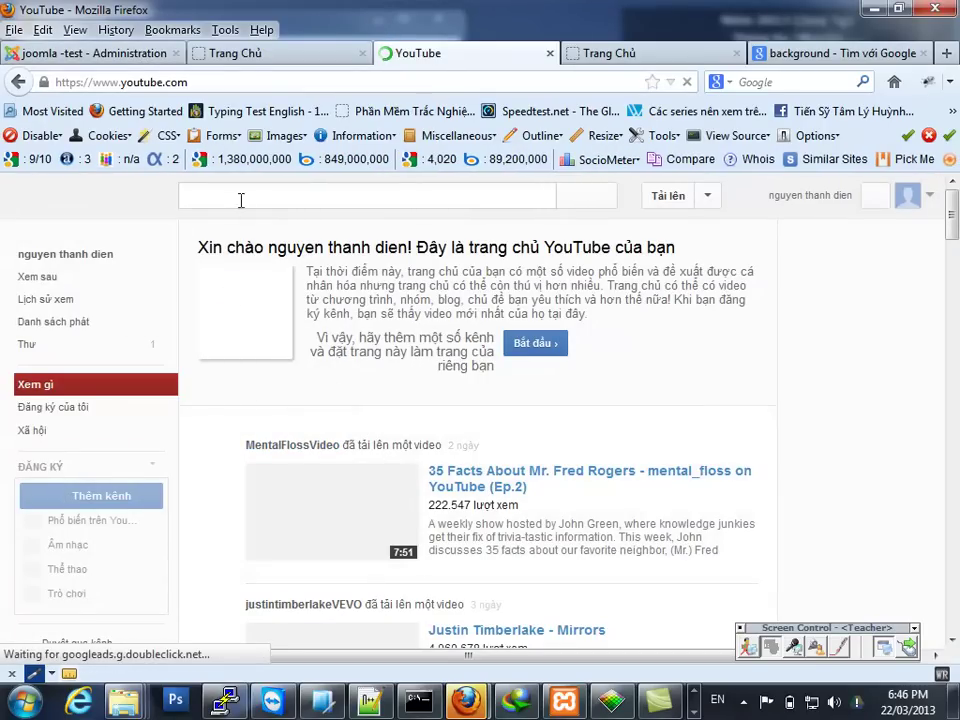
{"action": "type", "text": "gi"}
{"action": "key", "text": "BackSpace"}
{"action": "type", "text": "oi thieu j"}
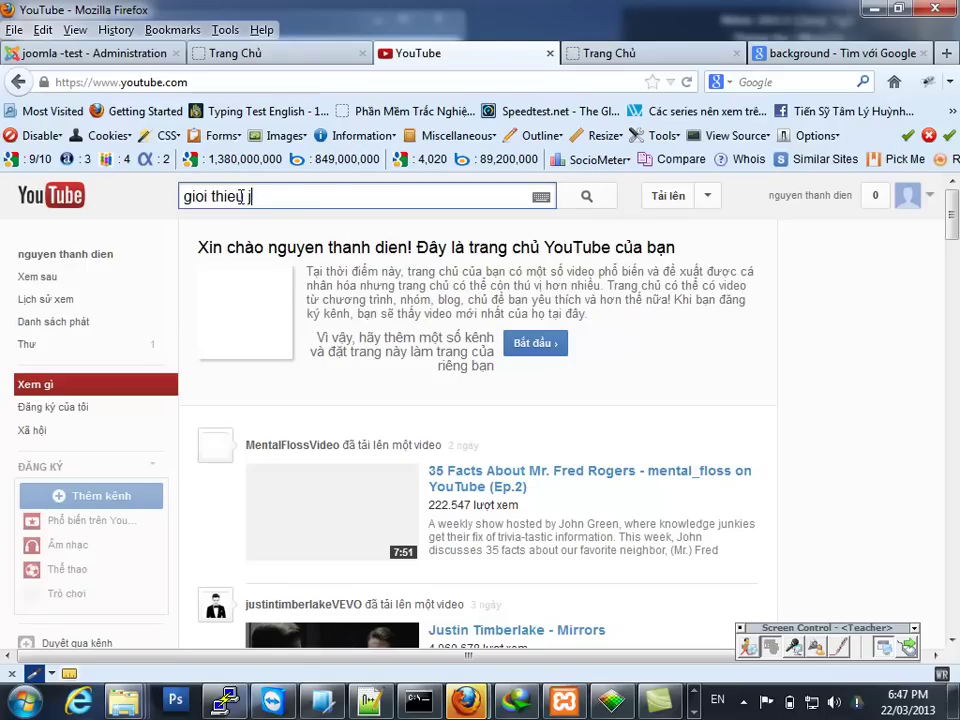
{"action": "type", "text": "oomla"}
{"action": "key", "text": "Return"}
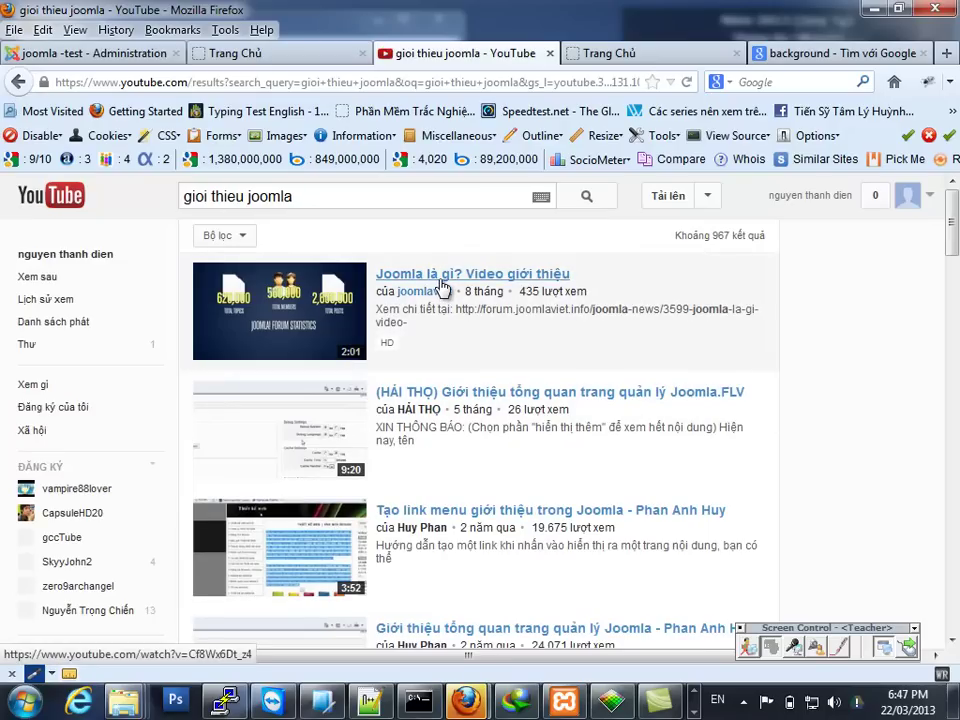
Open and pause 'Joomla là gì? Video giới thiệu', copy its URL, and return to Joomla
{"action": "left_click", "coordinate": [441, 285]}
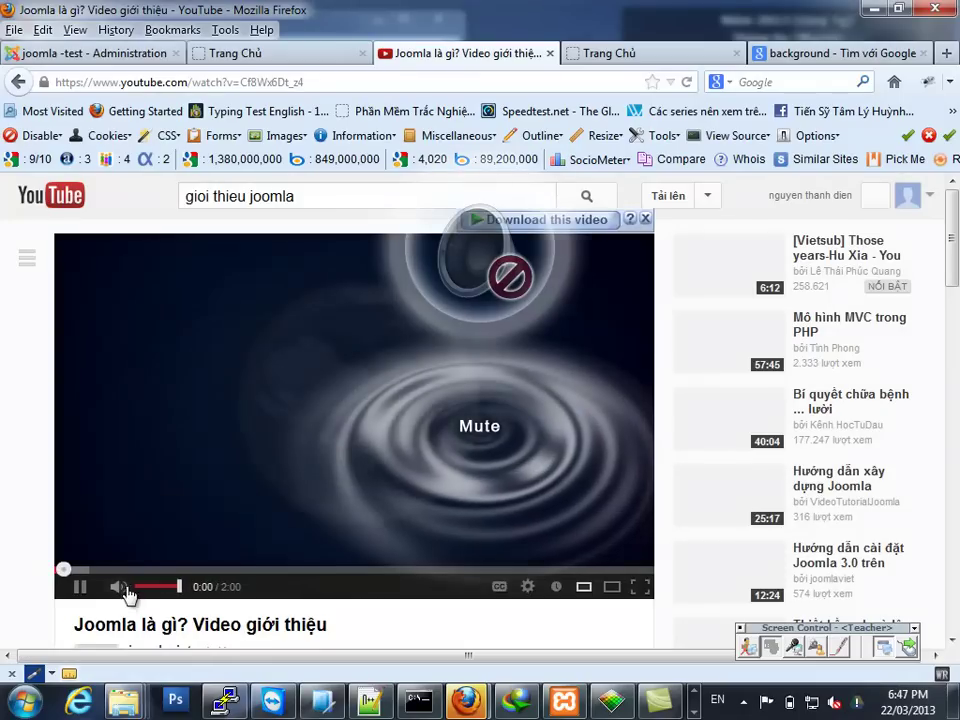
{"action": "left_click", "coordinate": [80, 588]}
{"action": "scroll", "coordinate": [204, 600], "scroll_direction": "down", "scroll_amount": 4}
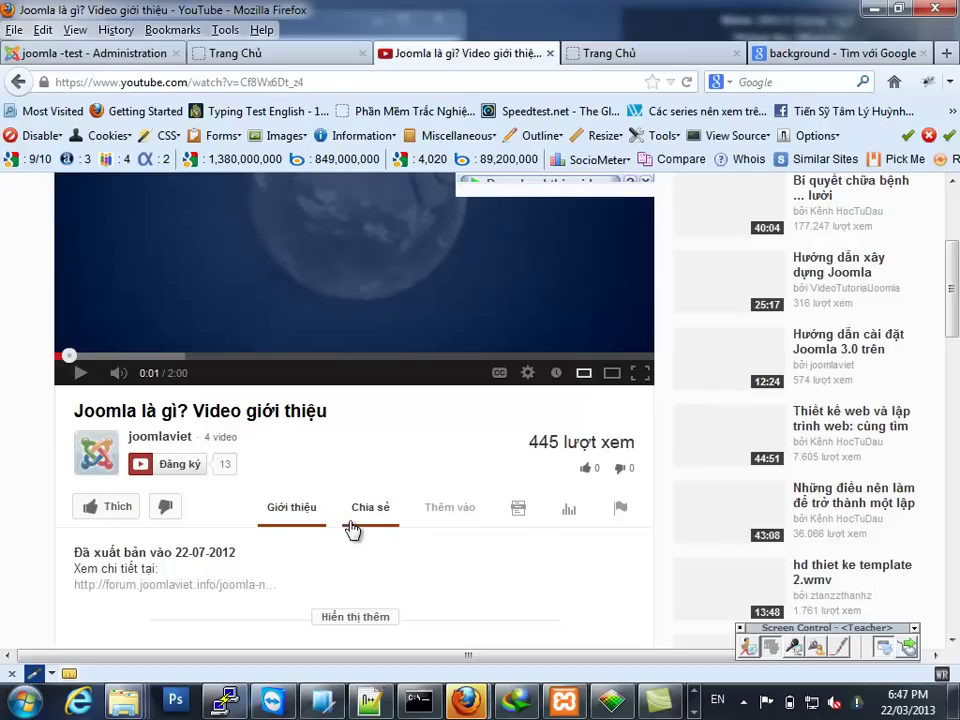
{"action": "scroll", "coordinate": [326, 497], "scroll_direction": "up", "scroll_amount": 4}
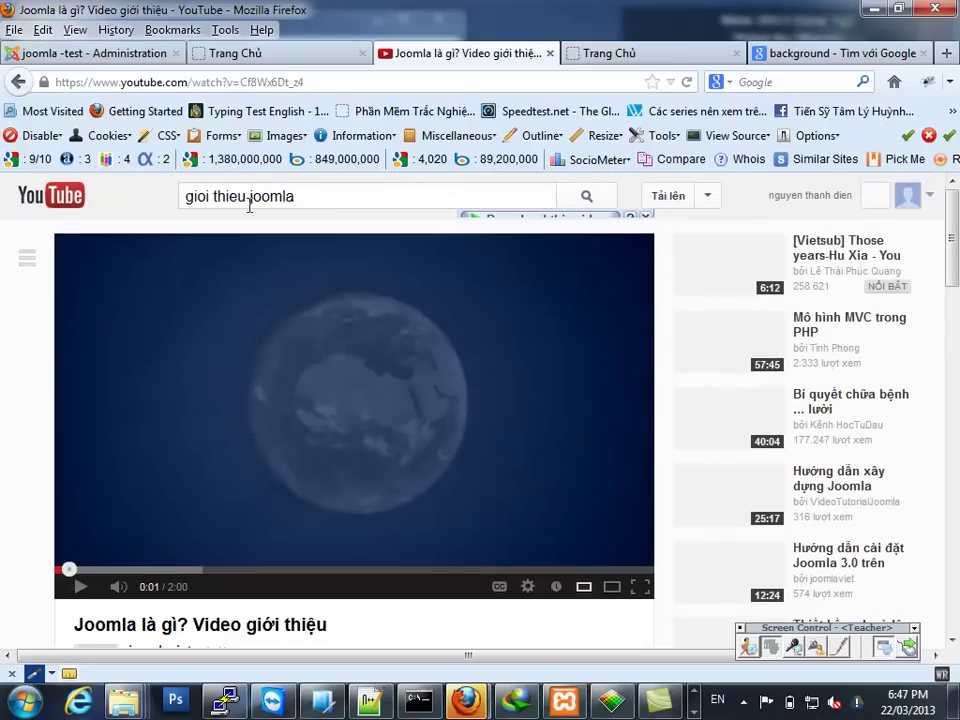
{"action": "left_click", "coordinate": [186, 82]}
{"action": "right_click", "coordinate": [186, 82]}
{"action": "left_click", "coordinate": [222, 145]}
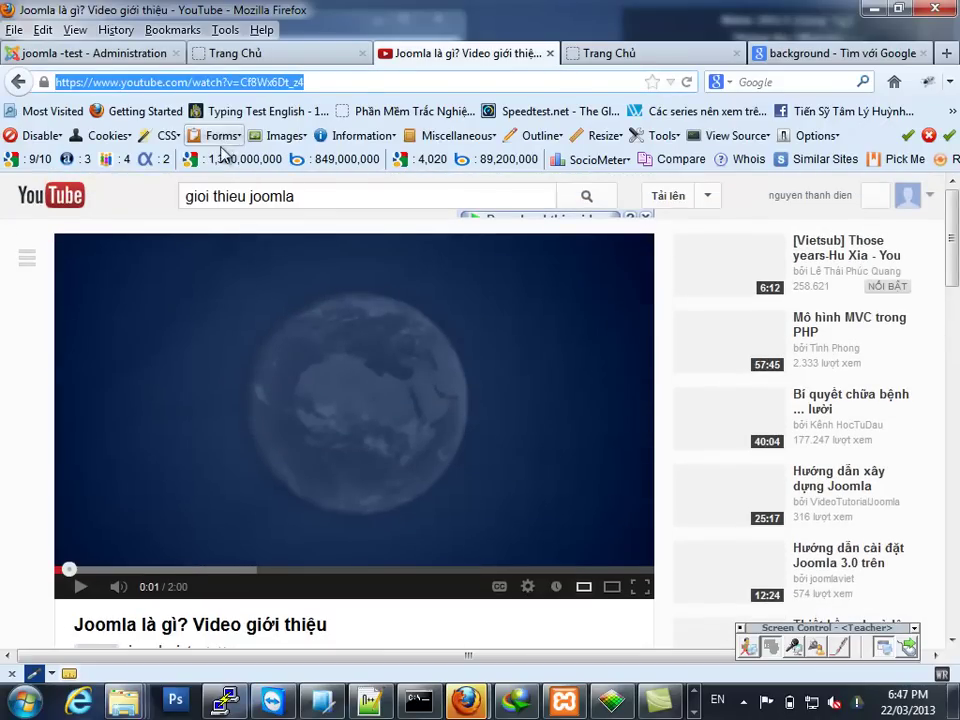
{"action": "left_click", "coordinate": [95, 53]}
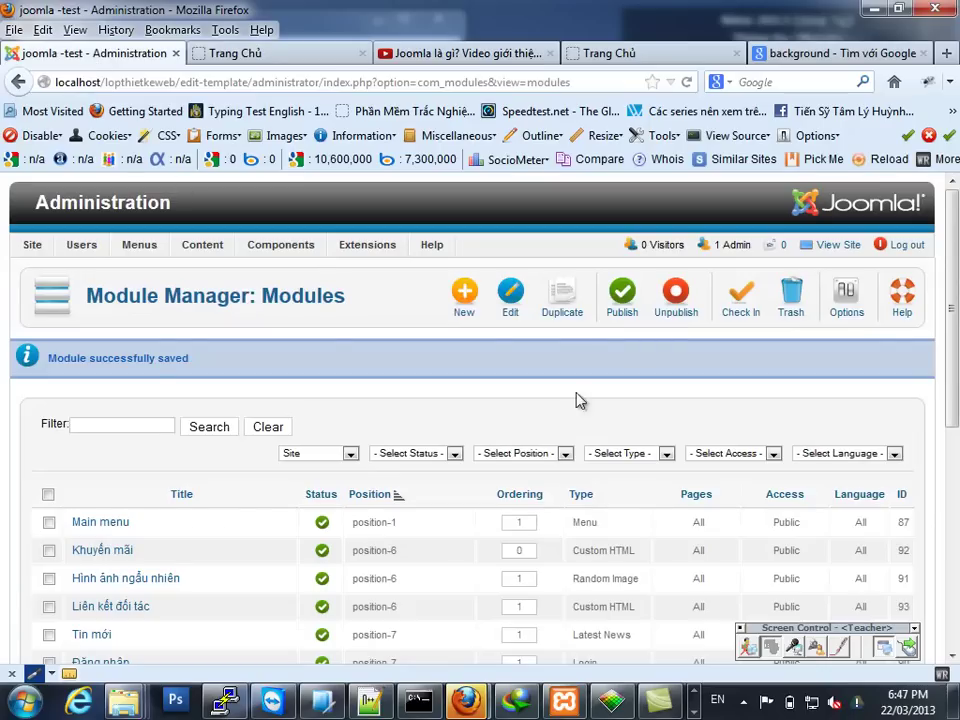
Start a new Custom HTML module
{"action": "left_click", "coordinate": [464, 296]}
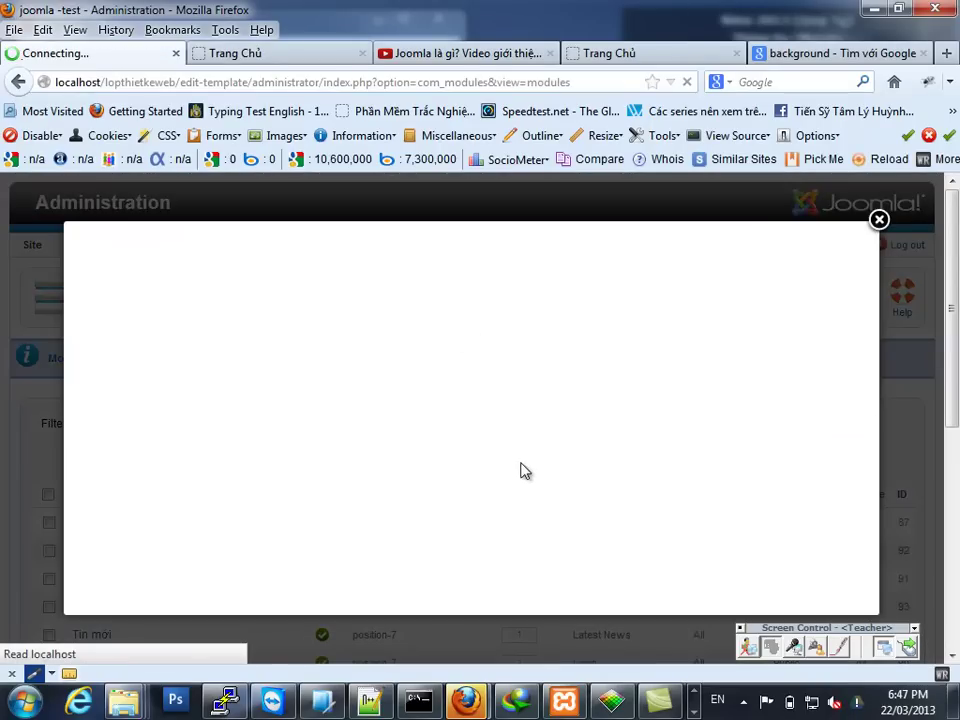
{"action": "left_click", "coordinate": [484, 338]}
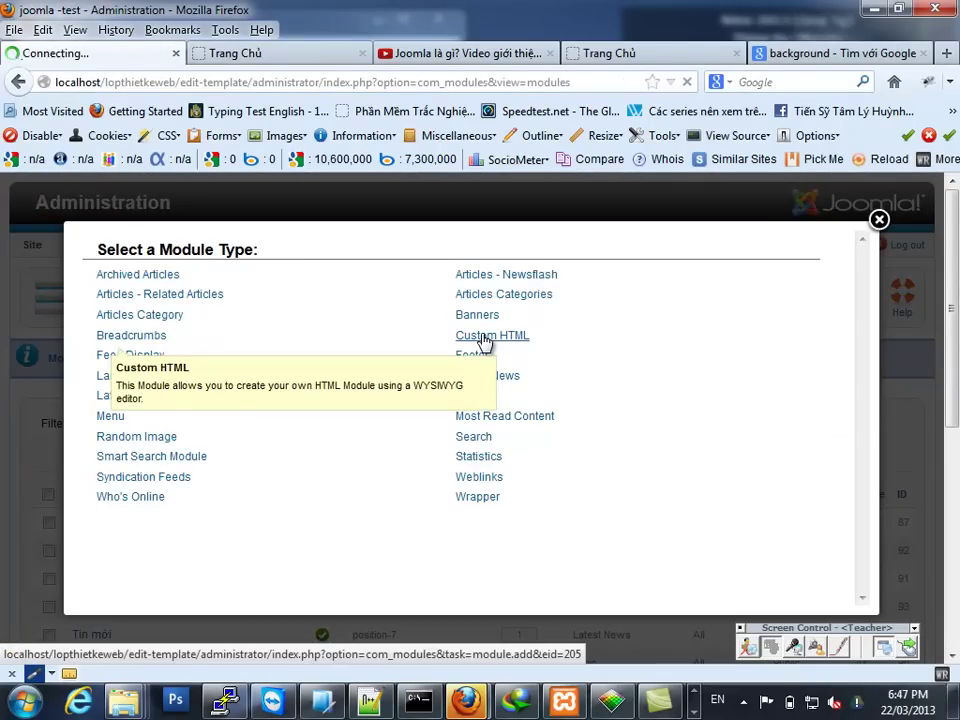
{"action": "scroll", "coordinate": [480, 450], "scroll_direction": "down", "scroll_amount": 8}
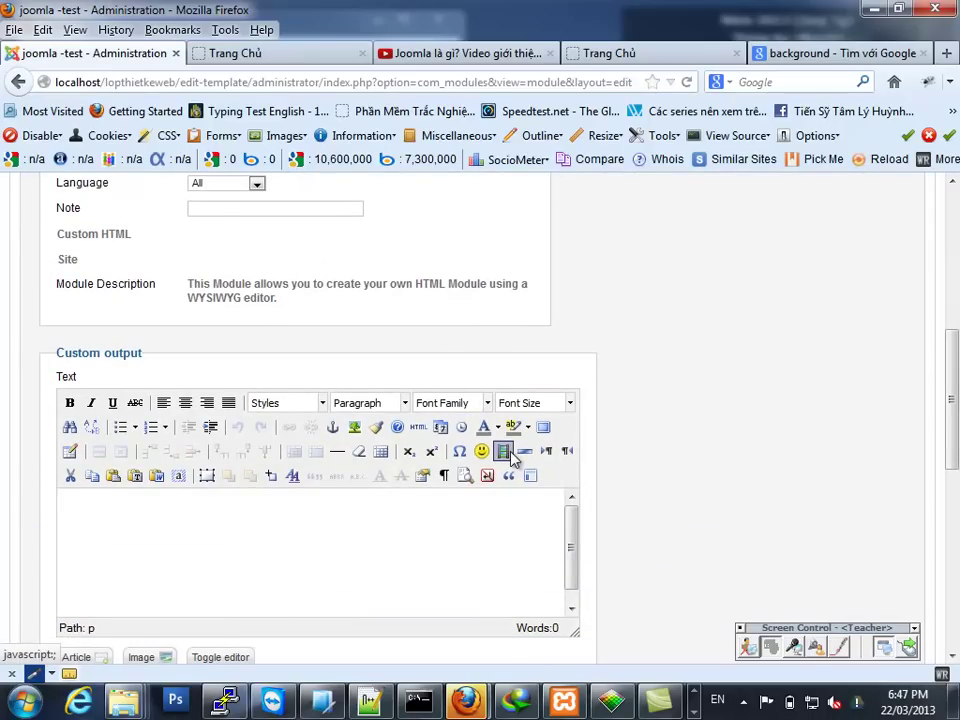
Embed the YouTube video in the module text by pasting its address as the media source
{"action": "left_click", "coordinate": [504, 451]}
{"action": "type", "text": "http://www.youtube.com/watch?v=Cf8Wx6Dt_z8"}
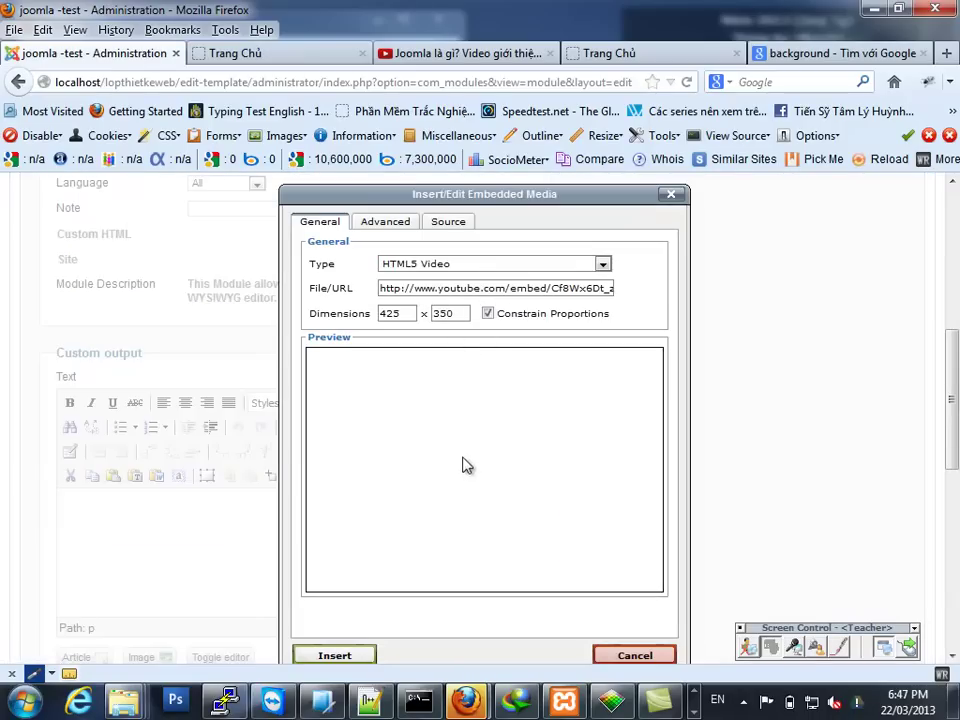
{"action": "double_click", "coordinate": [471, 459]}
{"action": "left_click", "coordinate": [428, 485]}
{"action": "scroll", "coordinate": [432, 475], "scroll_direction": "down", "scroll_amount": 5}
{"action": "scroll", "coordinate": [425, 450], "scroll_direction": "up", "scroll_amount": 5}
{"action": "scroll", "coordinate": [400, 450], "scroll_direction": "down", "scroll_amount": 3}
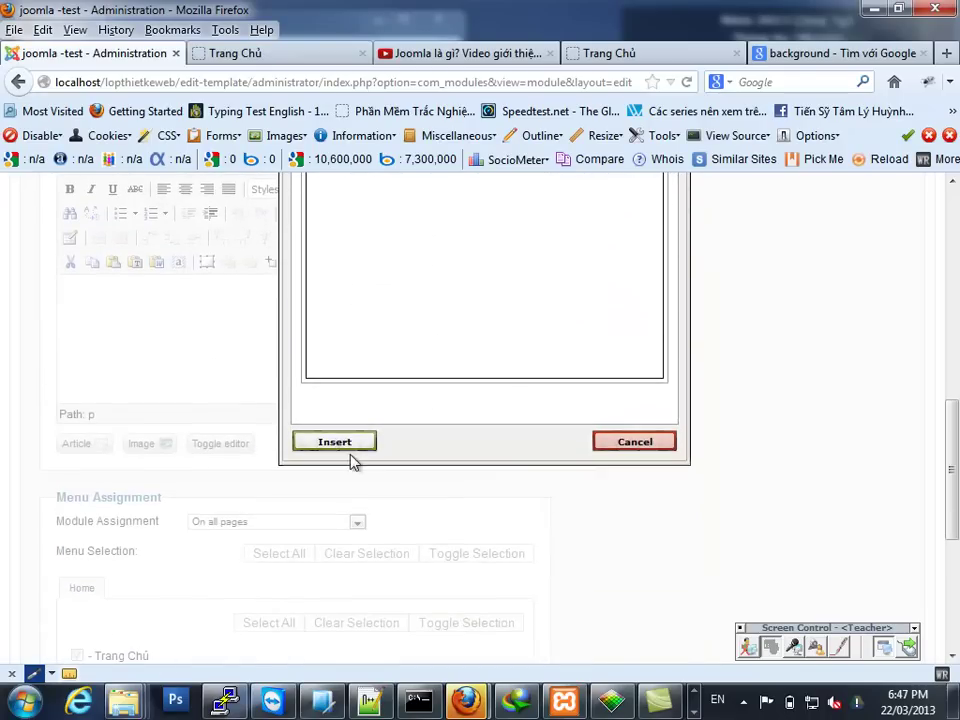
{"action": "scroll", "coordinate": [358, 448], "scroll_direction": "up", "scroll_amount": 1}
{"action": "scroll", "coordinate": [426, 456], "scroll_direction": "up", "scroll_amount": 3}
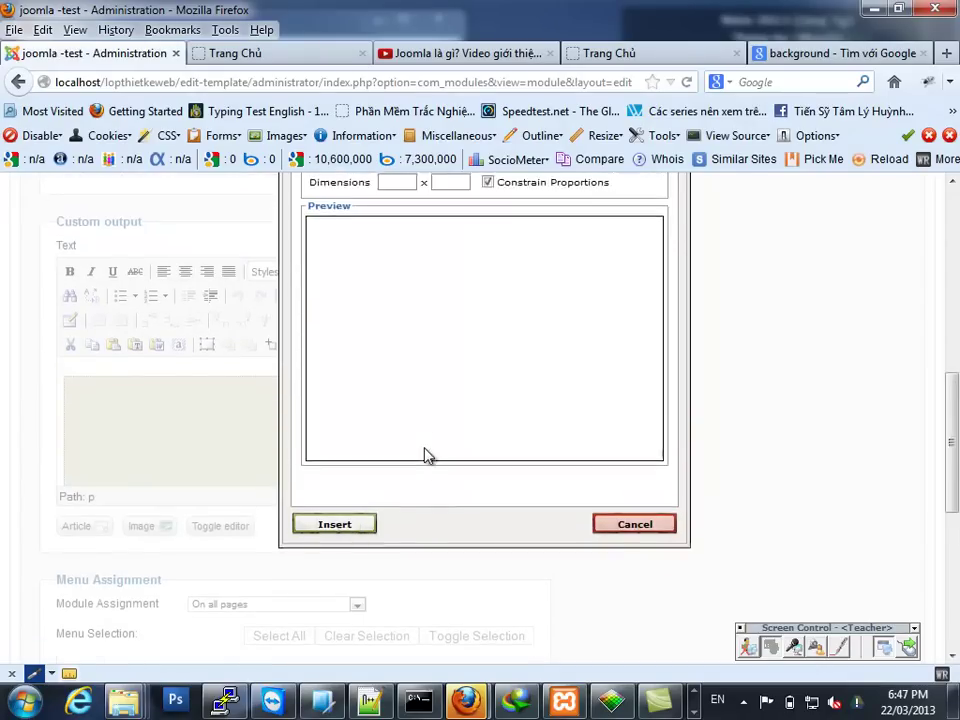
{"action": "scroll", "coordinate": [585, 565], "scroll_direction": "down", "scroll_amount": 5}
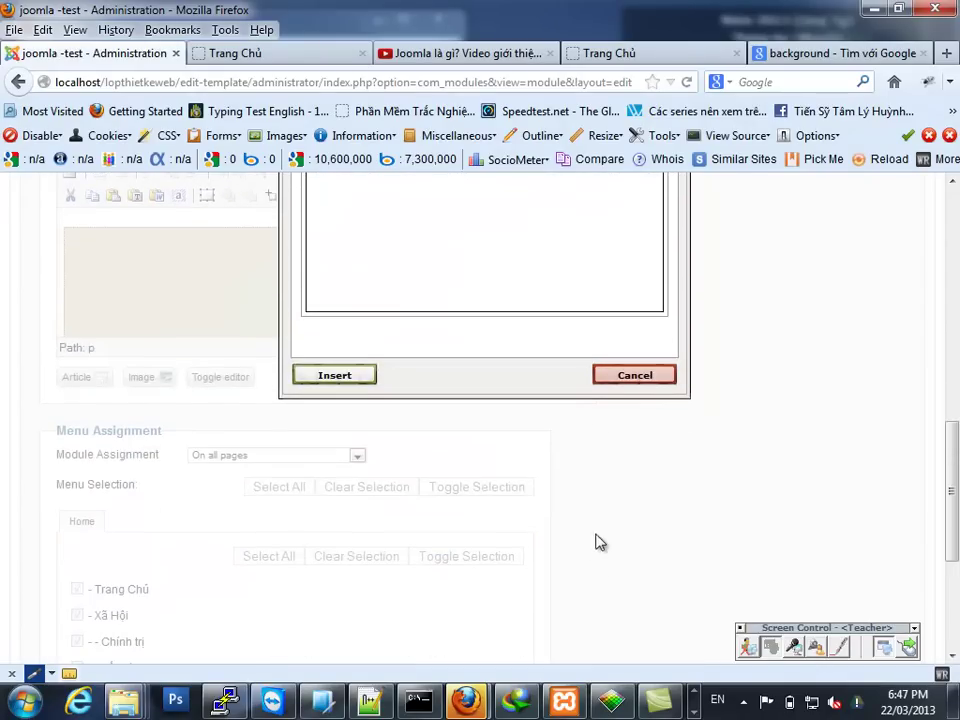
{"action": "left_click", "coordinate": [630, 386]}
{"action": "left_click", "coordinate": [349, 326]}
Enlarge the Custom output editor and delete the embedded media placeholder
{"action": "scroll", "coordinate": [360, 340], "scroll_direction": "up", "scroll_amount": 3}
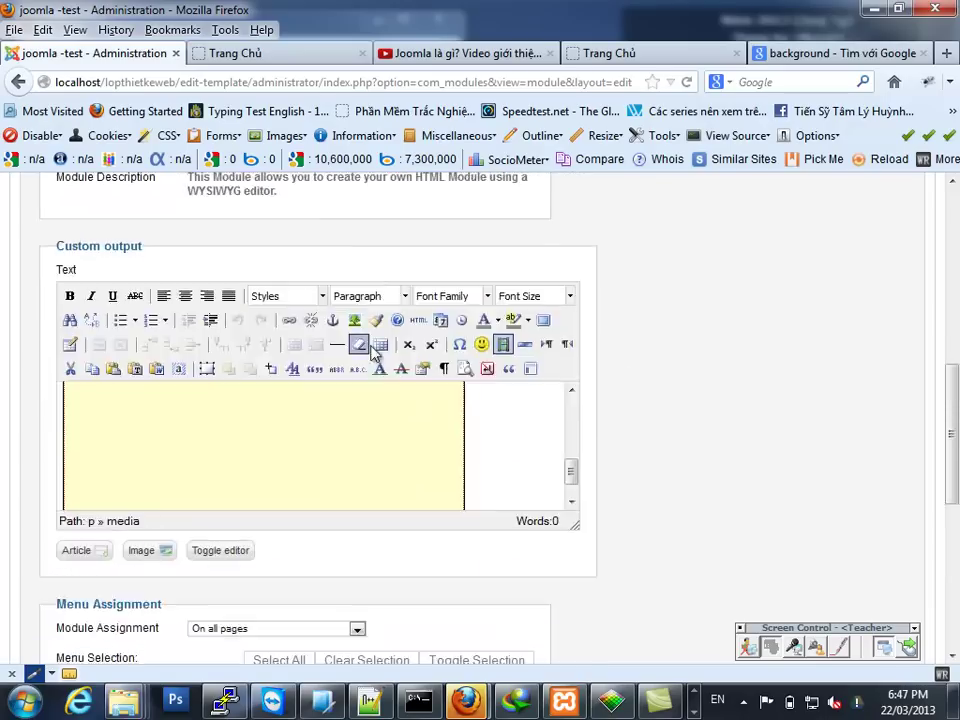
{"action": "scroll", "coordinate": [373, 352], "scroll_direction": "up", "scroll_amount": 8}
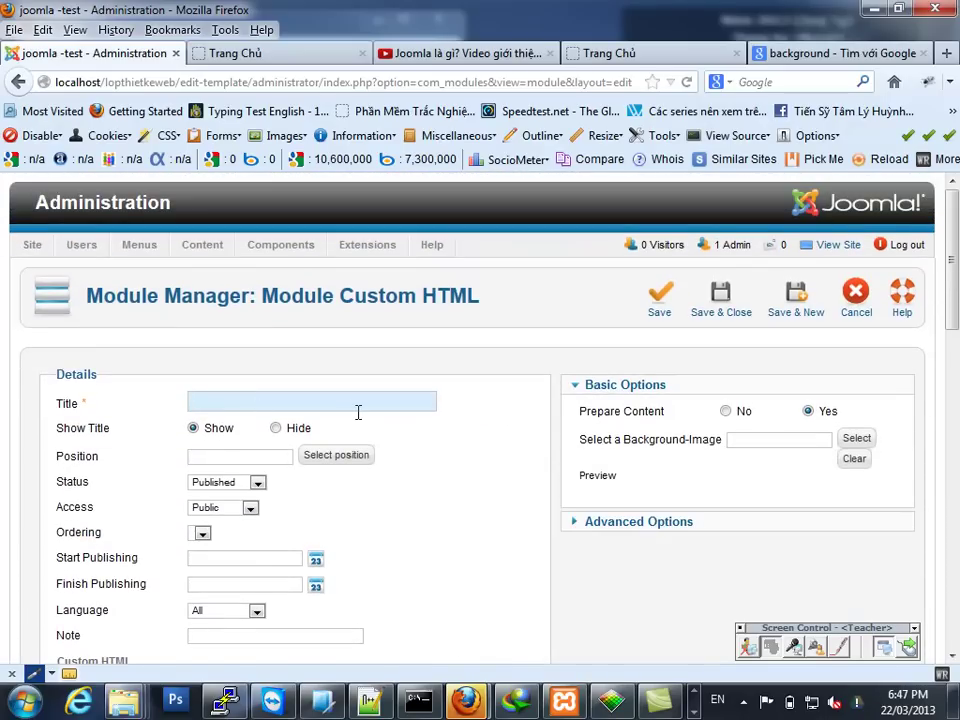
{"action": "scroll", "coordinate": [358, 412], "scroll_direction": "down", "scroll_amount": 6}
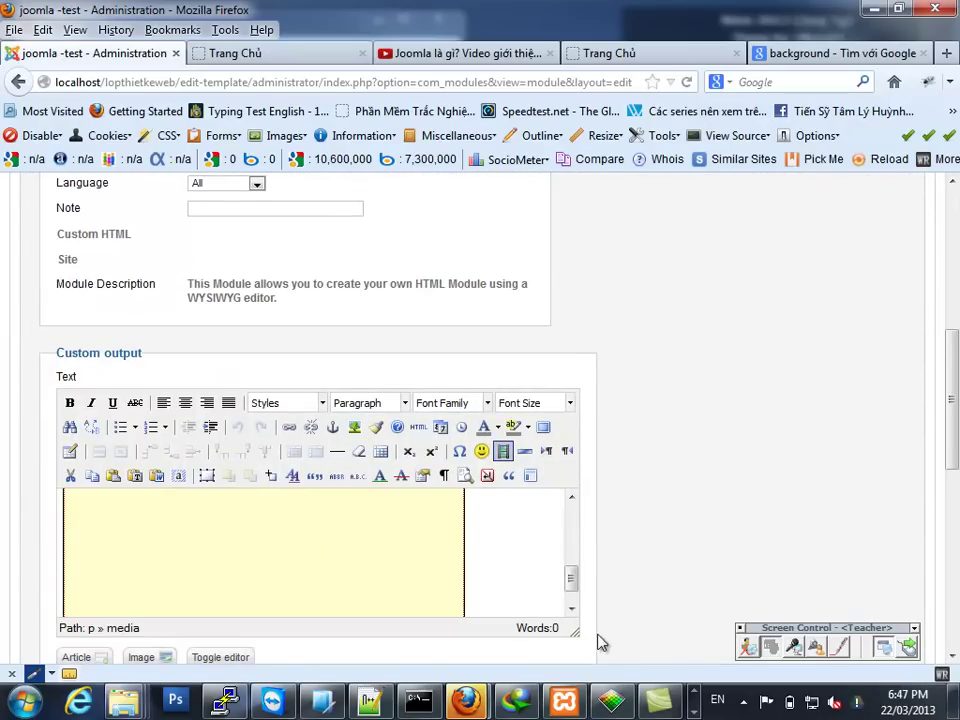
{"action": "left_click_drag", "start_coordinate": [583, 643], "coordinate": [604, 670]}
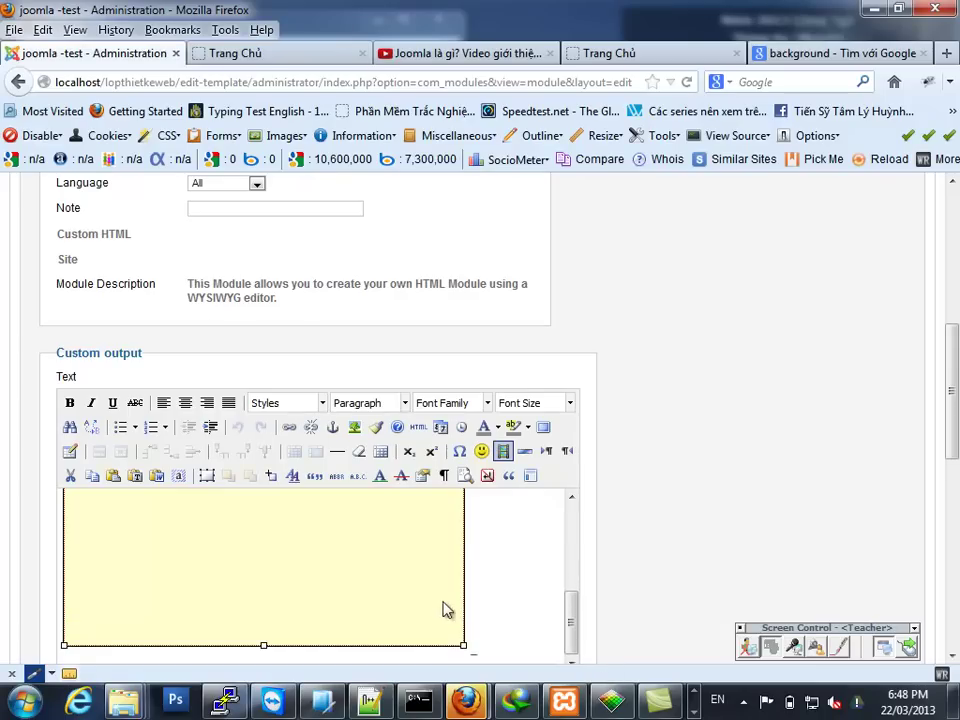
{"action": "scroll", "coordinate": [445, 610], "scroll_direction": "up", "scroll_amount": 2}
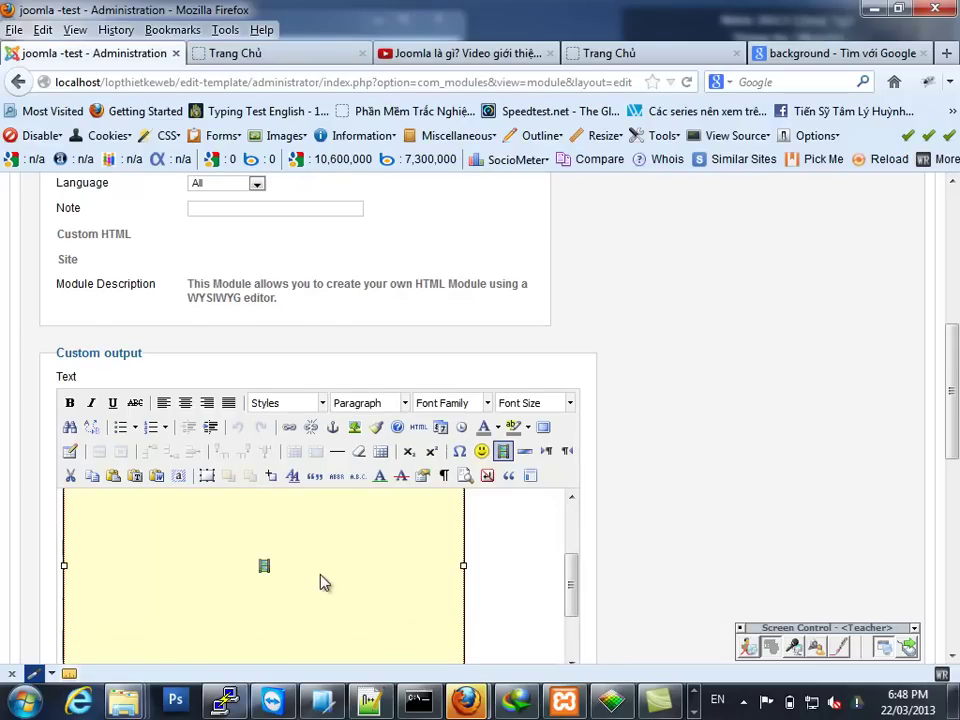
{"action": "key", "text": "Delete"}
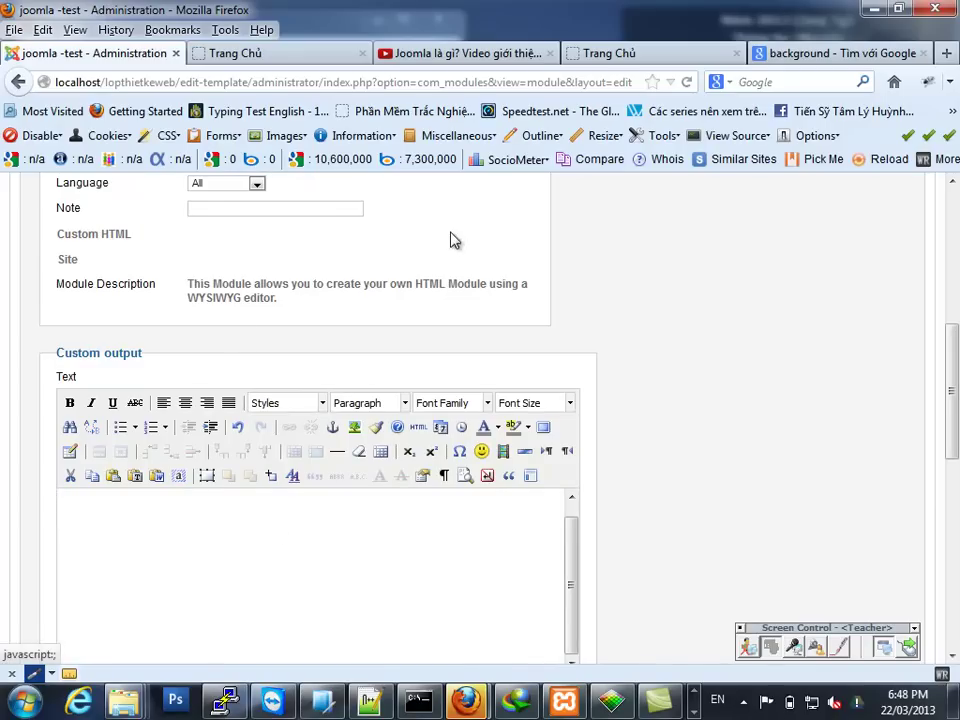
{"action": "left_click", "coordinate": [426, 55]}
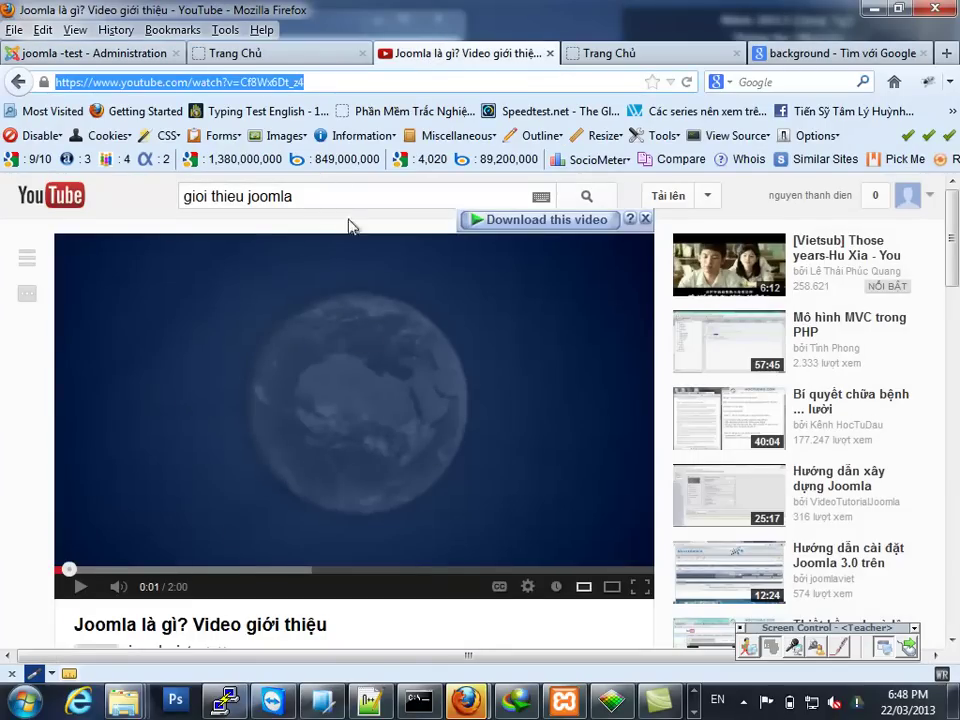
Open the video's Chia sẻ > Nhúng embed panel
{"action": "scroll", "coordinate": [328, 428], "scroll_direction": "down", "scroll_amount": 7}
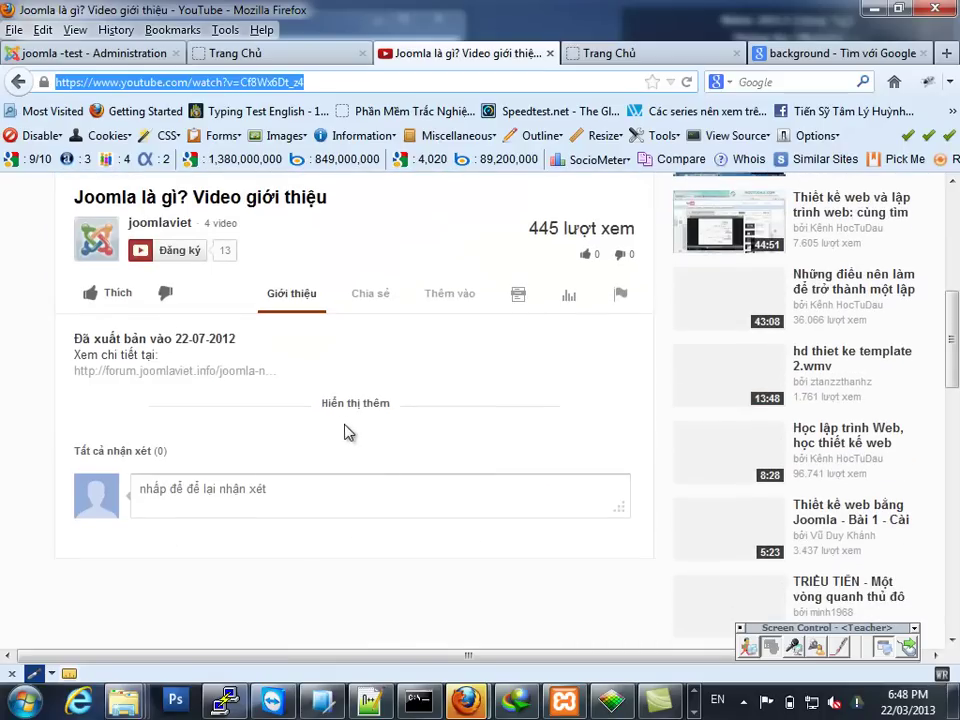
{"action": "scroll", "coordinate": [349, 432], "scroll_direction": "up", "scroll_amount": 3}
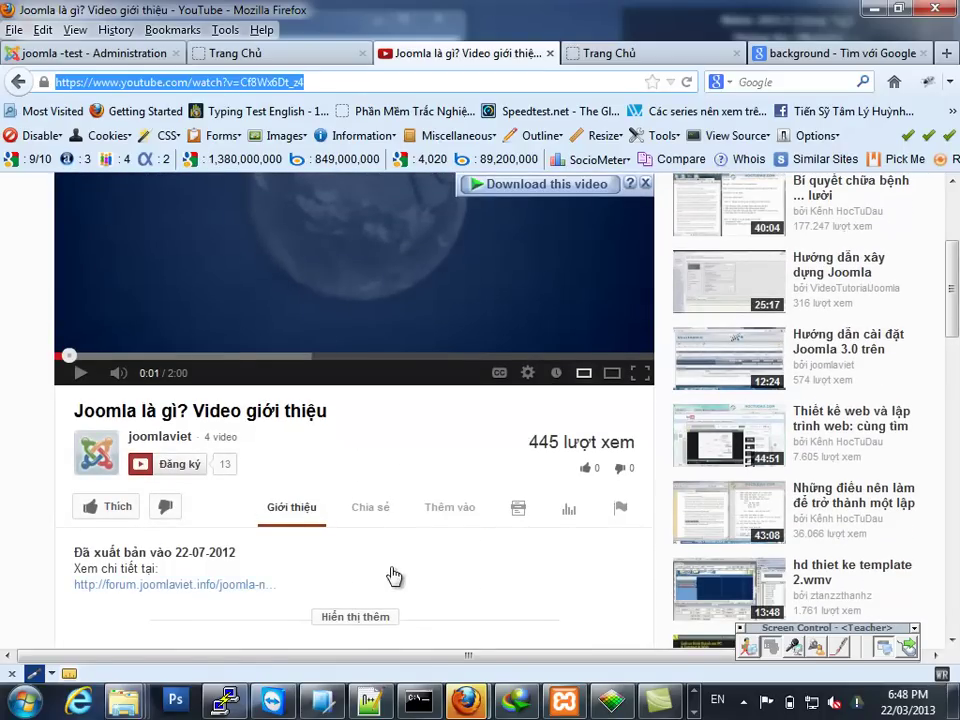
{"action": "left_click", "coordinate": [370, 507]}
{"action": "scroll", "coordinate": [372, 505], "scroll_direction": "down", "scroll_amount": 1}
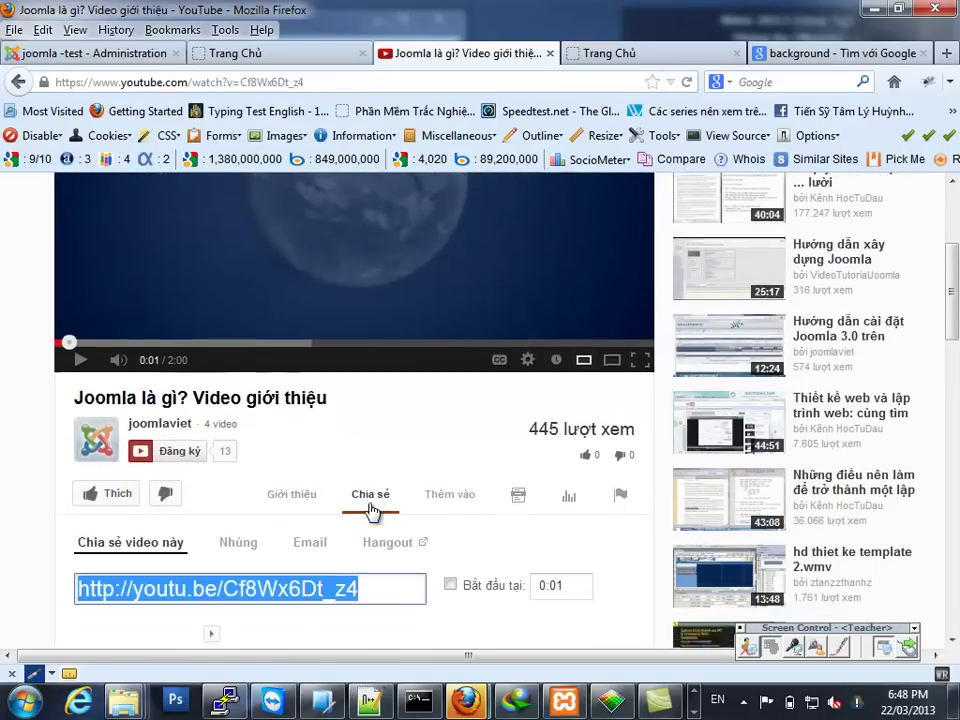
{"action": "scroll", "coordinate": [370, 507], "scroll_direction": "down", "scroll_amount": 3}
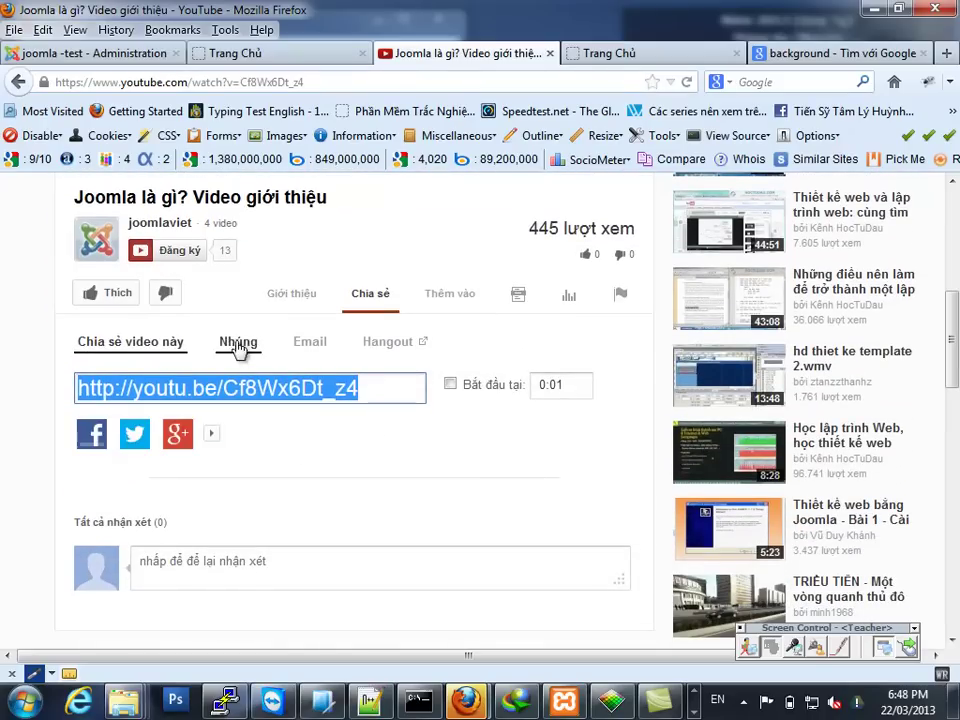
{"action": "left_click", "coordinate": [238, 344]}
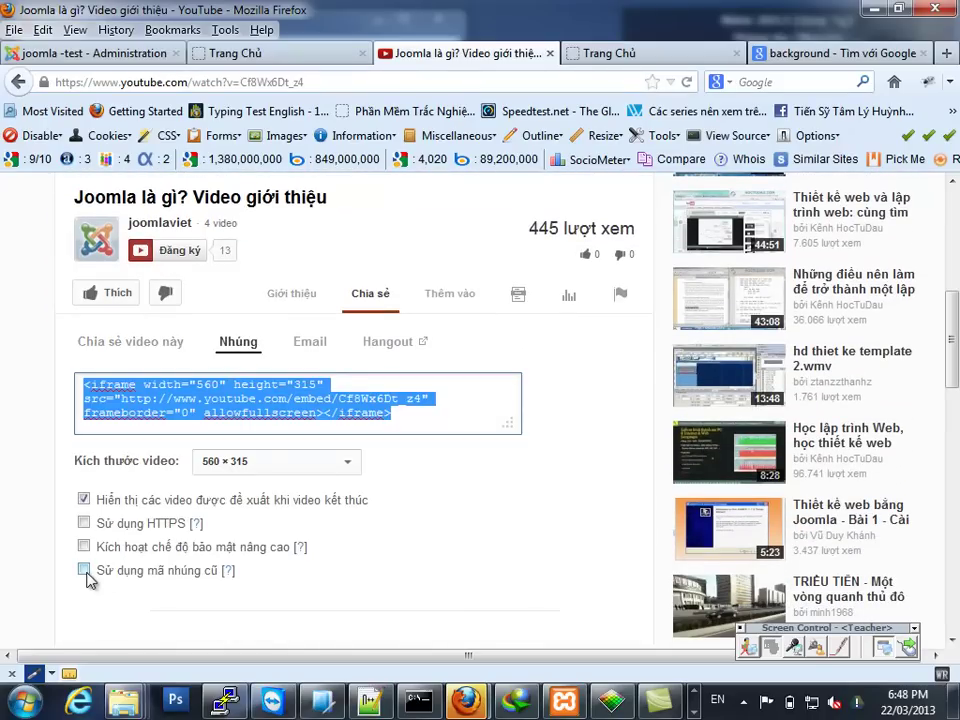
Switch to the old-style embed code (Sử dụng mã nhúng cũ), copy it, and return to Joomla
{"action": "left_click", "coordinate": [85, 572]}
{"action": "left_click", "coordinate": [313, 422]}
{"action": "right_click", "coordinate": [348, 437]}
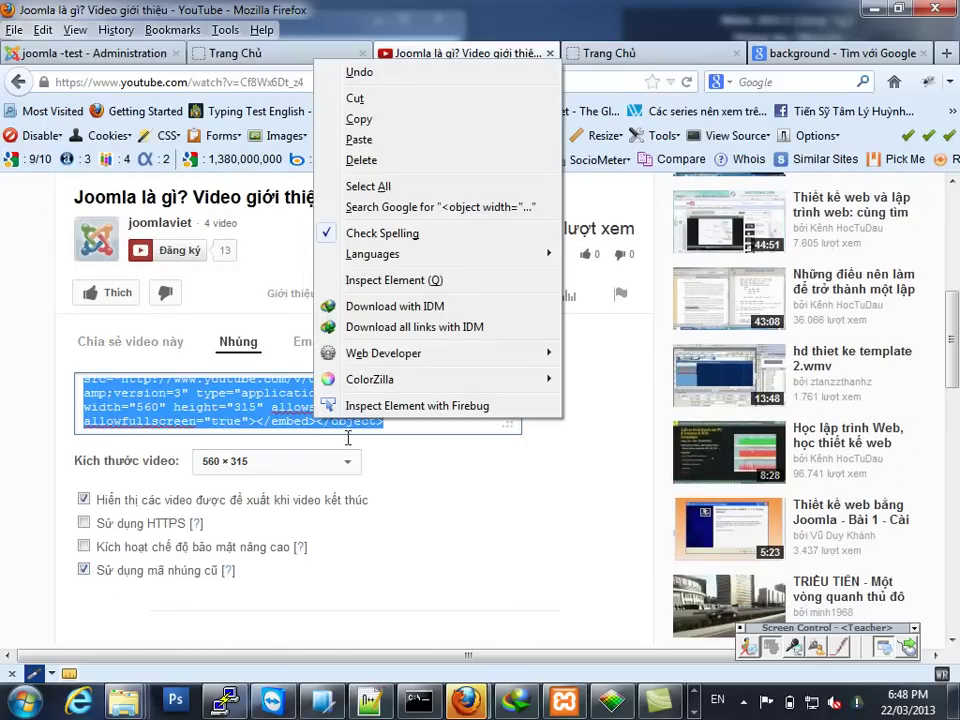
{"action": "left_click", "coordinate": [358, 119]}
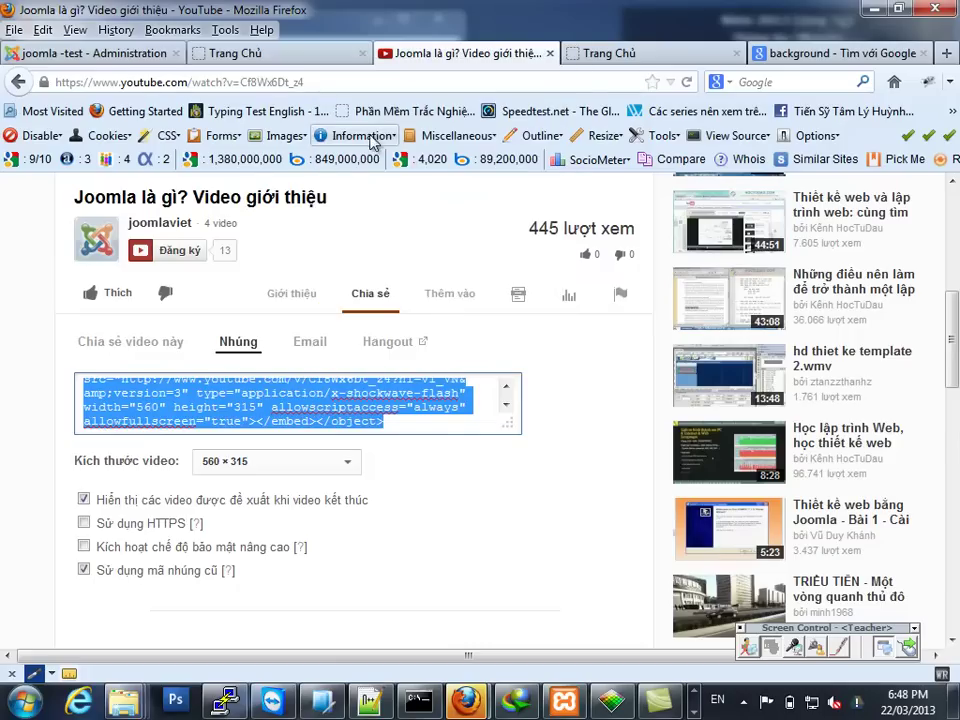
{"action": "left_click", "coordinate": [284, 58]}
{"action": "left_click", "coordinate": [140, 56]}
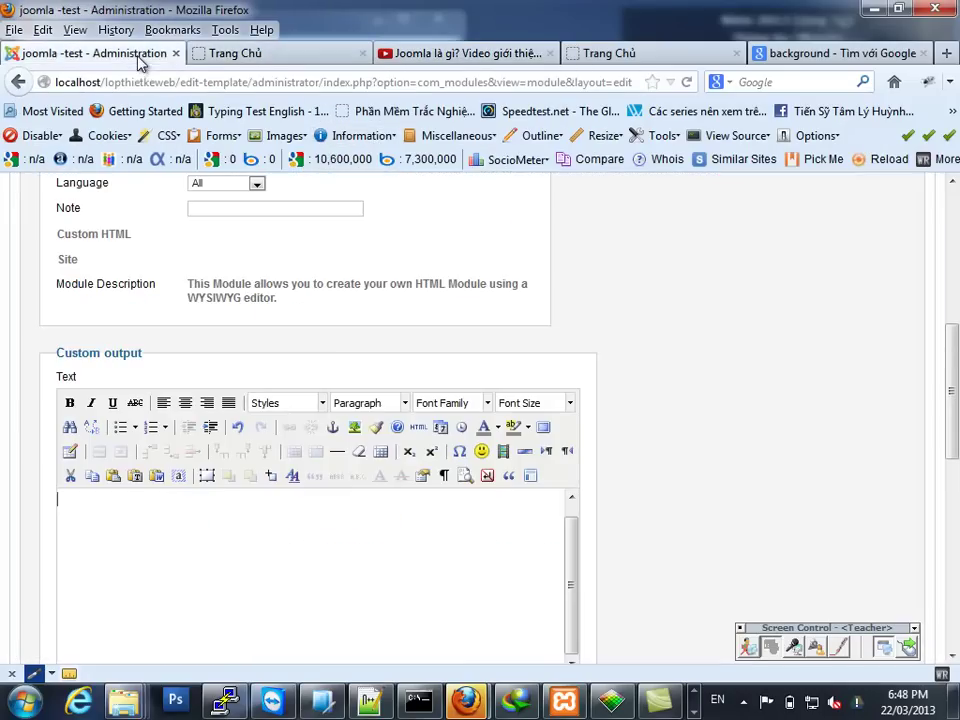
Paste the YouTube embed code into the HTML Source Editor and update the module text
{"action": "left_click", "coordinate": [418, 427]}
{"action": "right_click", "coordinate": [296, 322]}
{"action": "left_click", "coordinate": [340, 401]}
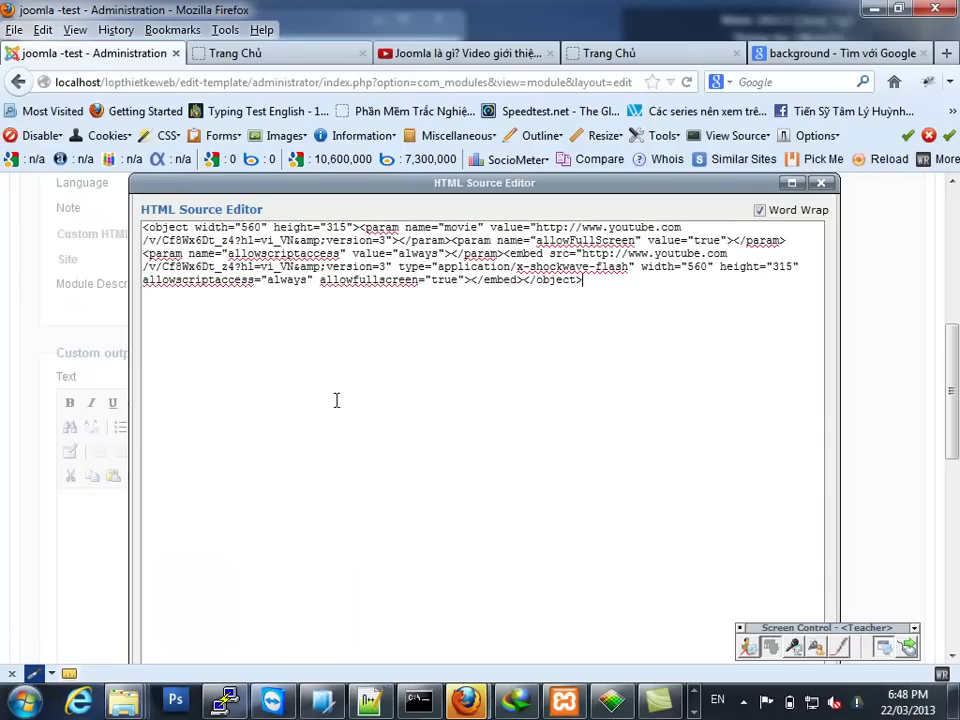
{"action": "scroll", "coordinate": [320, 450], "scroll_direction": "down", "scroll_amount": 5}
{"action": "left_click", "coordinate": [197, 270]}
{"action": "scroll", "coordinate": [362, 397], "scroll_direction": "up", "scroll_amount": 6}
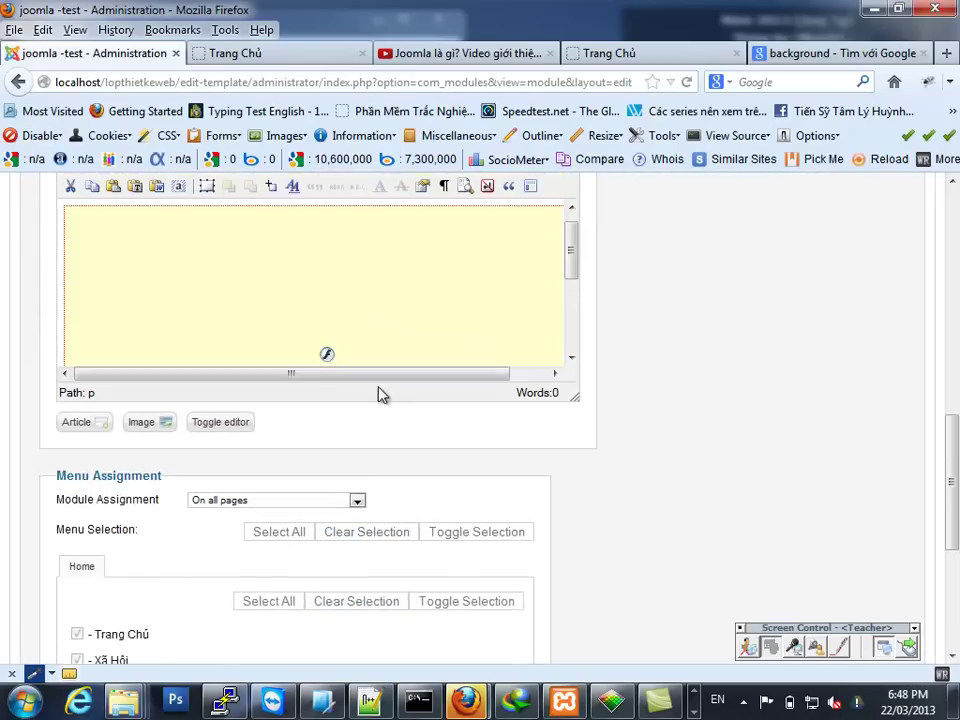
{"action": "scroll", "coordinate": [350, 420], "scroll_direction": "down", "scroll_amount": 2}
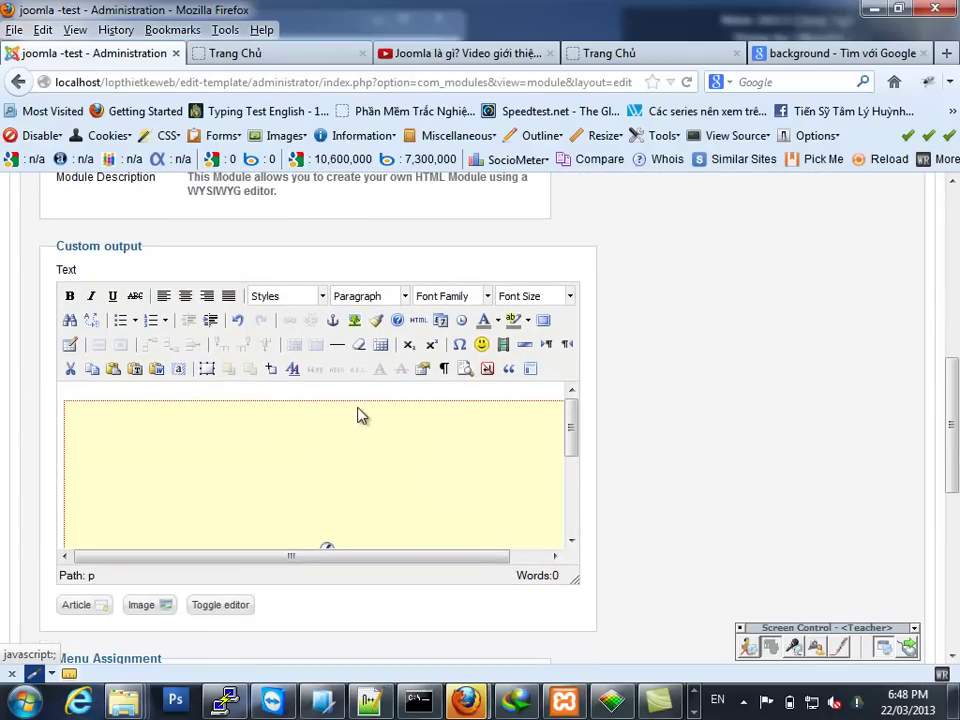
{"action": "left_click", "coordinate": [283, 494]}
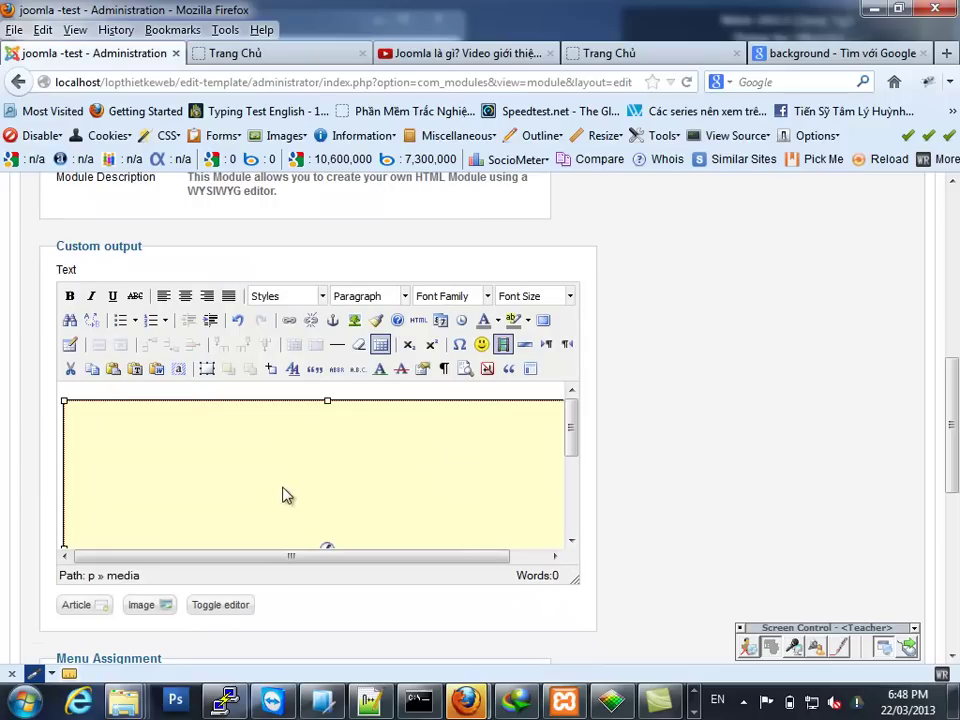
{"action": "scroll", "coordinate": [280, 476], "scroll_direction": "down", "scroll_amount": 2}
{"action": "scroll", "coordinate": [282, 474], "scroll_direction": "up", "scroll_amount": 2}
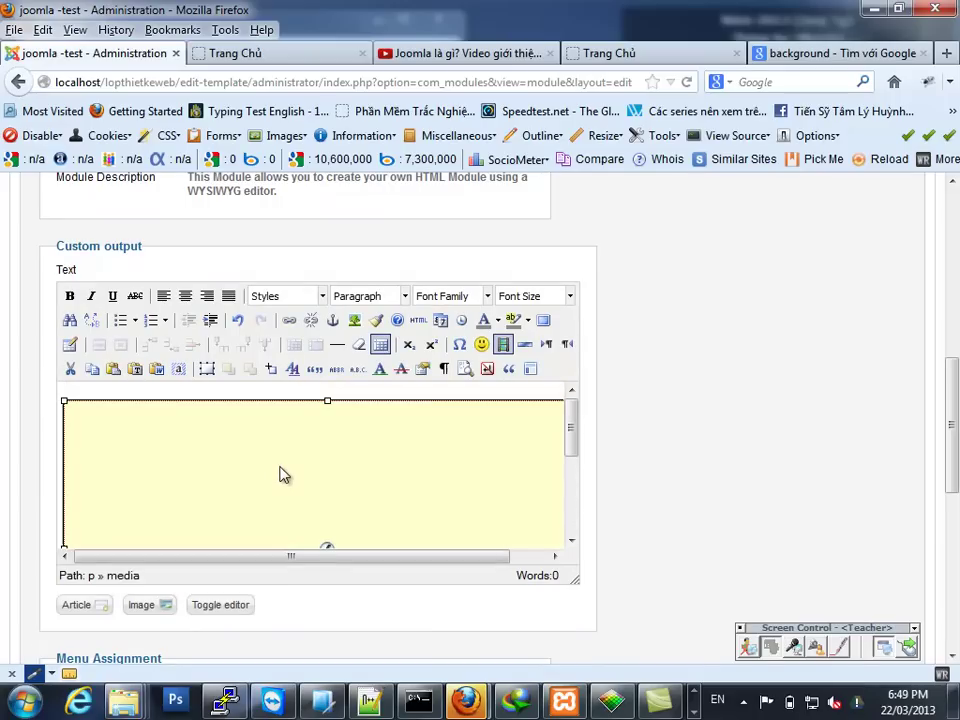
Open the embedded YouTube video's media settings and insert it with width 262
{"action": "right_click", "coordinate": [230, 470]}
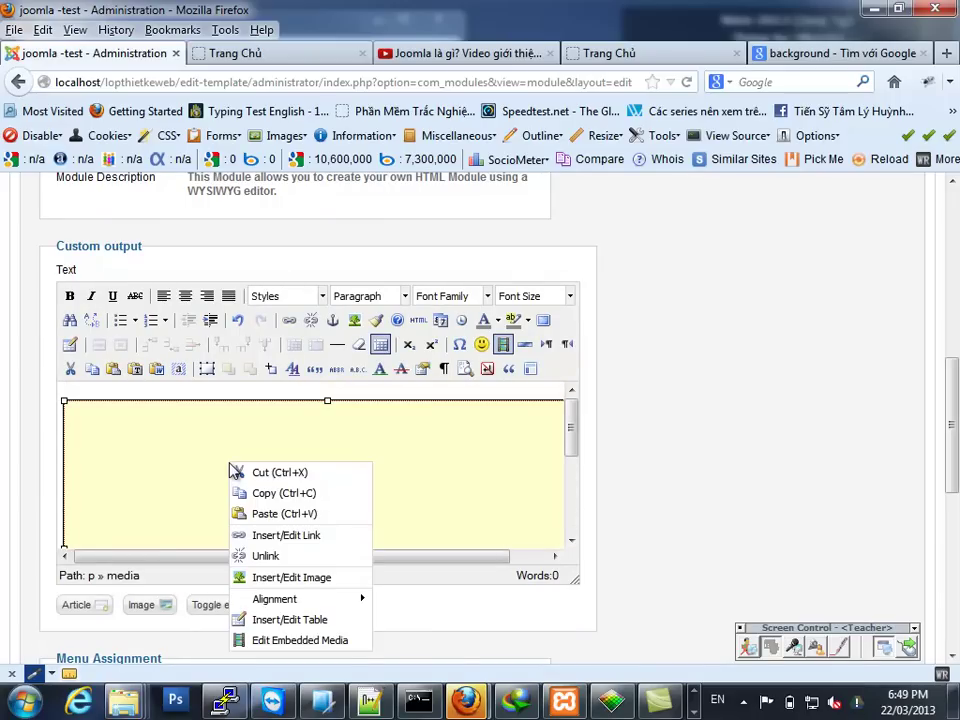
{"action": "left_click", "coordinate": [276, 641]}
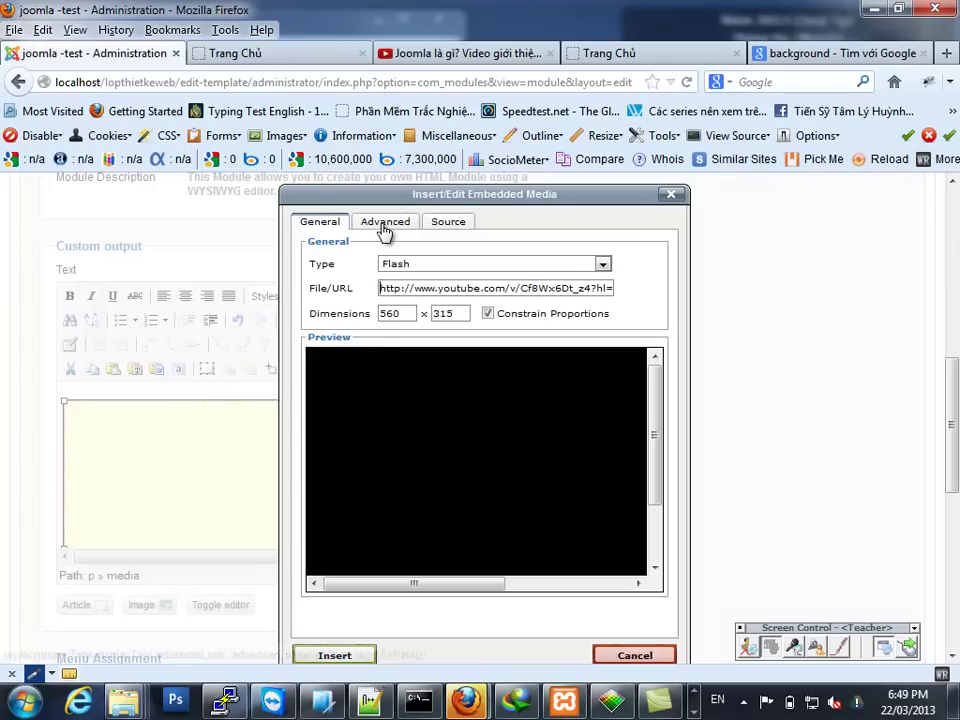
{"action": "left_click_drag", "start_coordinate": [394, 313], "coordinate": [337, 338]}
{"action": "type", "text": "266"}
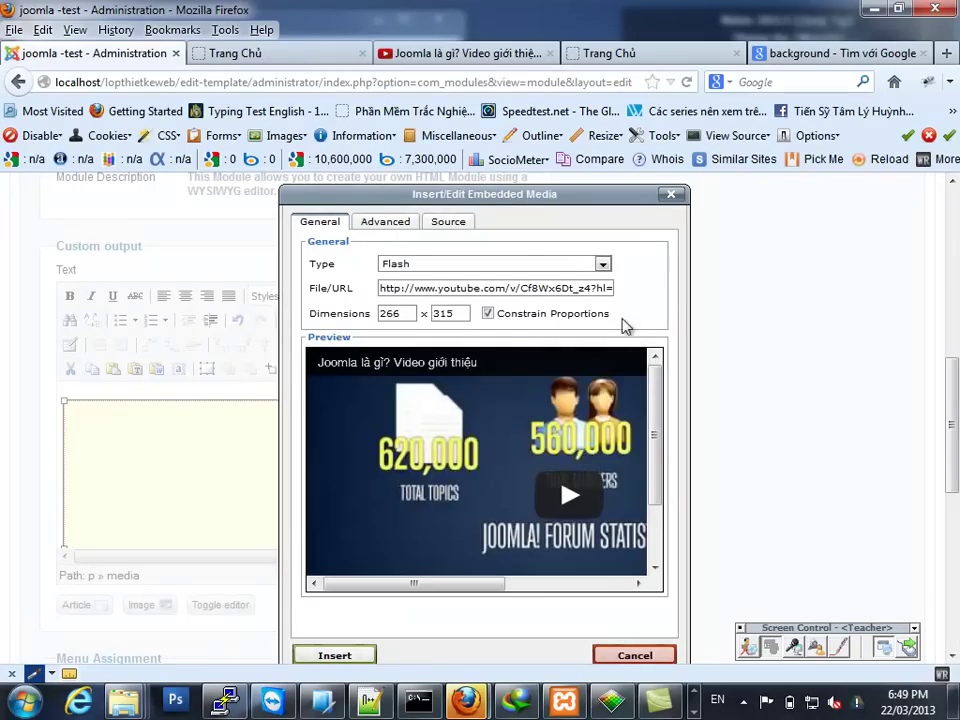
{"action": "left_click", "coordinate": [626, 326]}
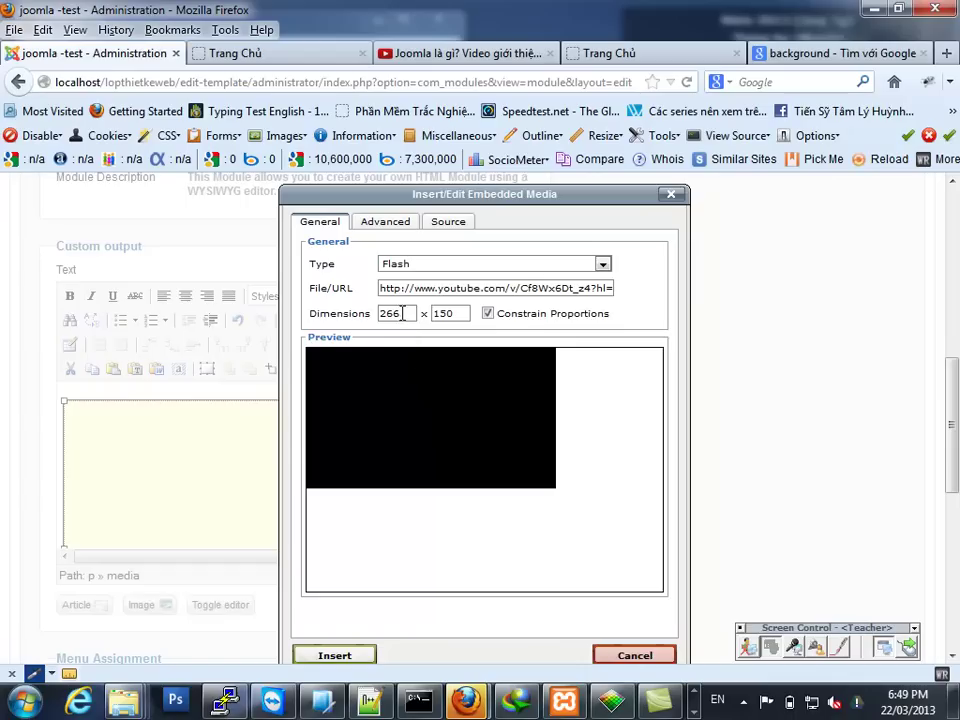
{"action": "key", "text": "BackSpace"}
{"action": "key", "text": "BackSpace"}
{"action": "type", "text": "2"}
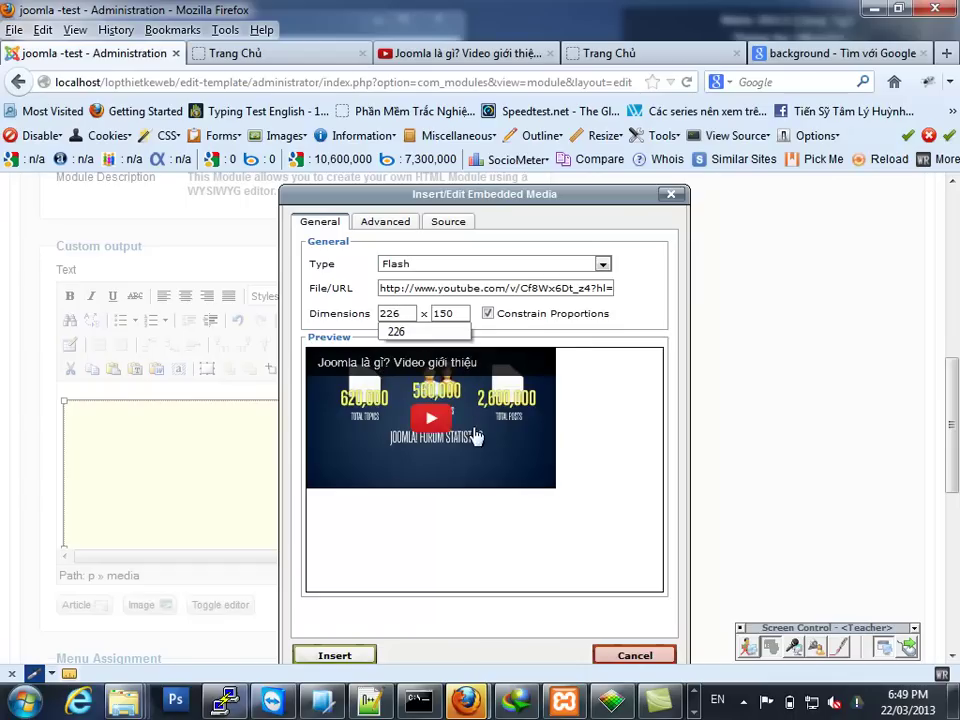
{"action": "left_click", "coordinate": [544, 525]}
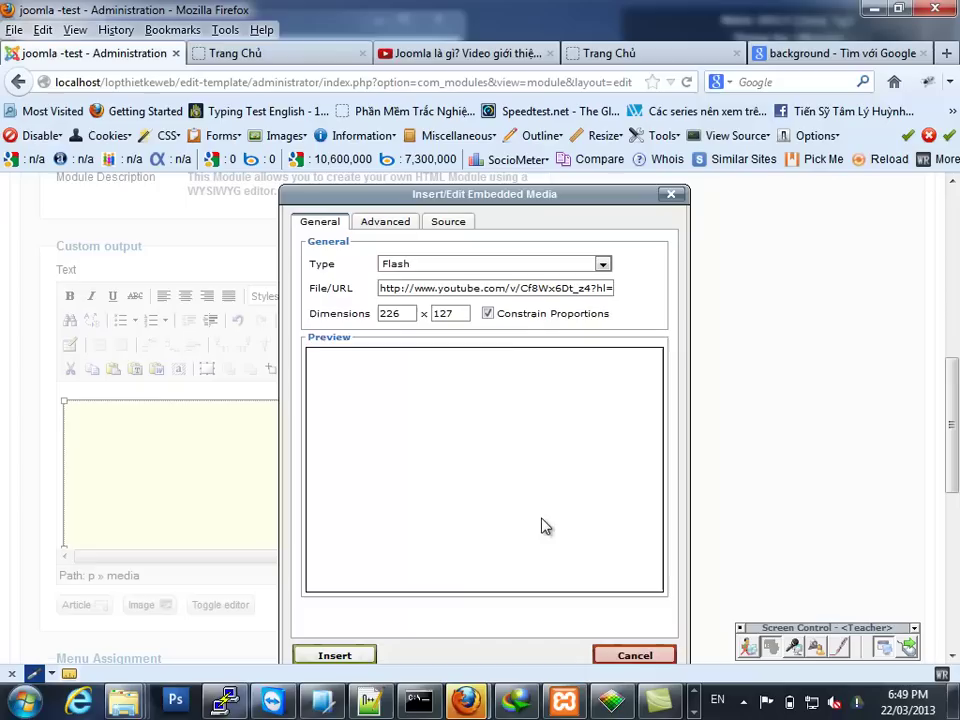
{"action": "left_click", "coordinate": [337, 655]}
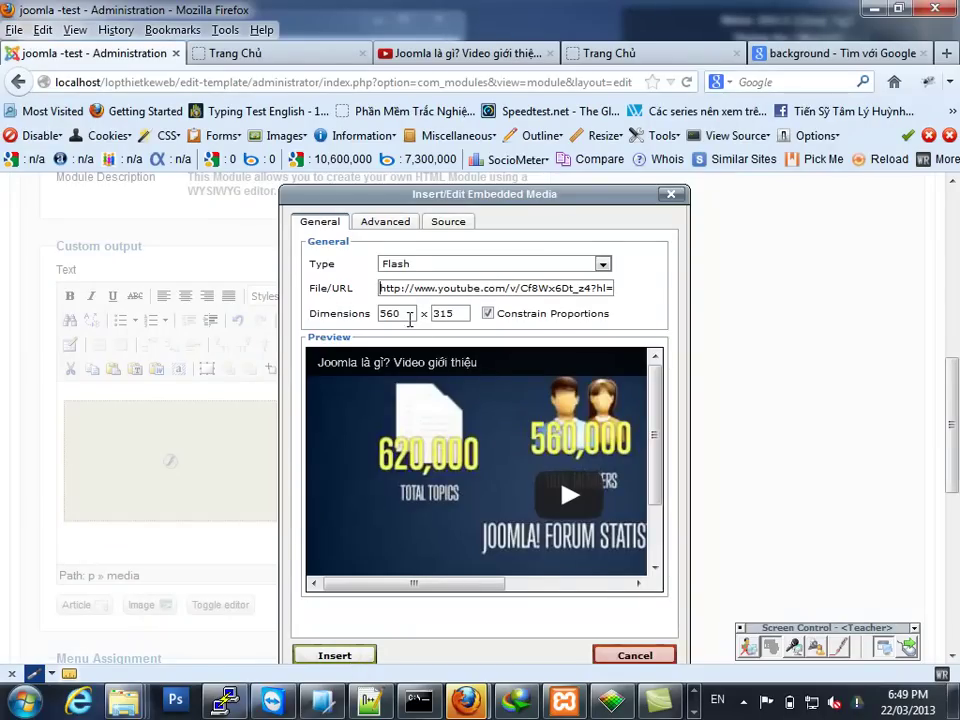
Change the video width to 226 so the height becomes 127, then deselect the placeholder
{"action": "left_click_drag", "start_coordinate": [388, 316], "coordinate": [379, 314]}
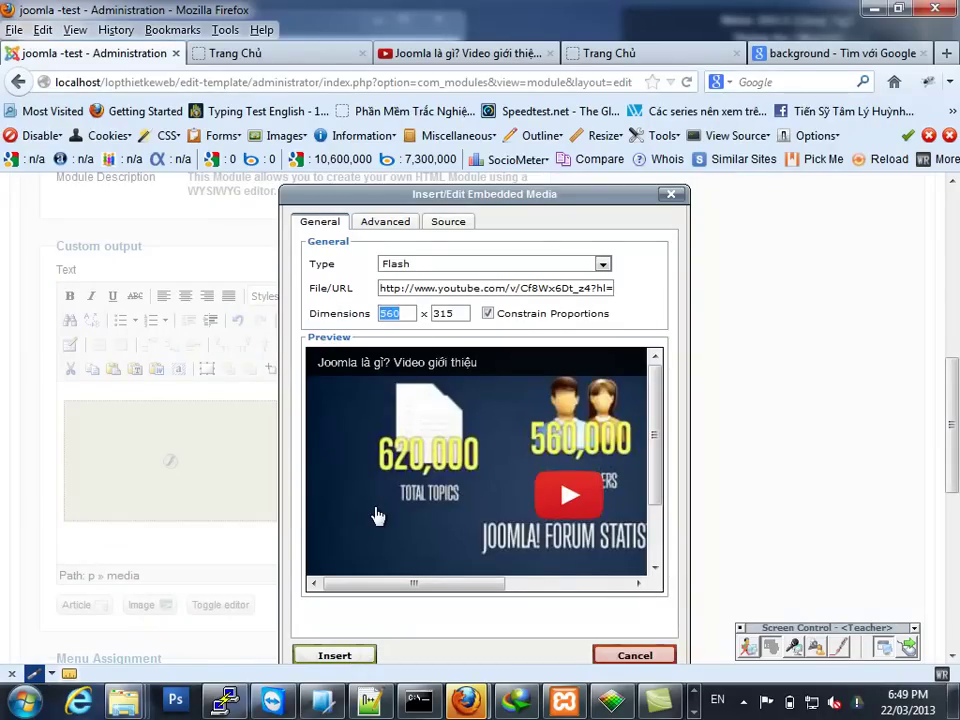
{"action": "type", "text": "22"}
{"action": "left_click", "coordinate": [388, 333]}
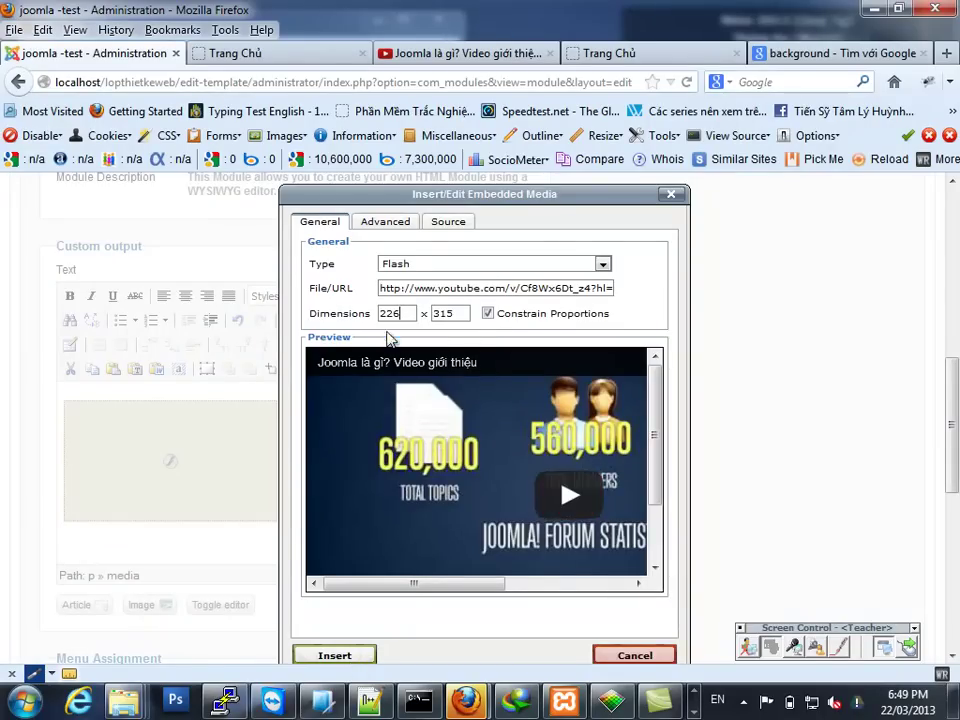
{"action": "left_click", "coordinate": [396, 616]}
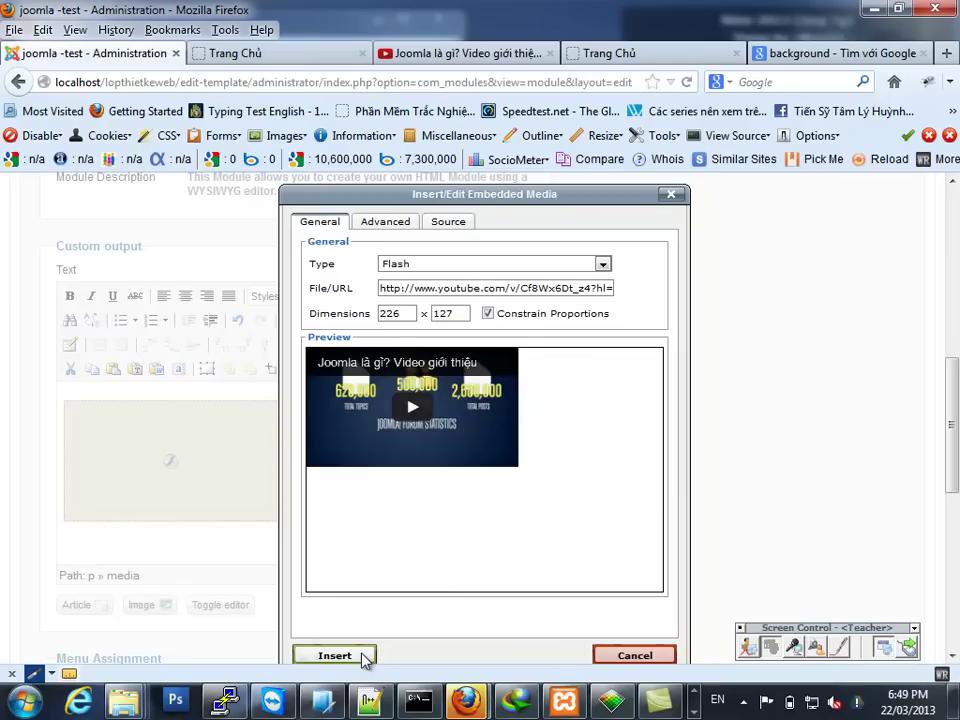
{"action": "scroll", "coordinate": [364, 640], "scroll_direction": "down", "scroll_amount": 2}
{"action": "scroll", "coordinate": [364, 600], "scroll_direction": "down", "scroll_amount": 4}
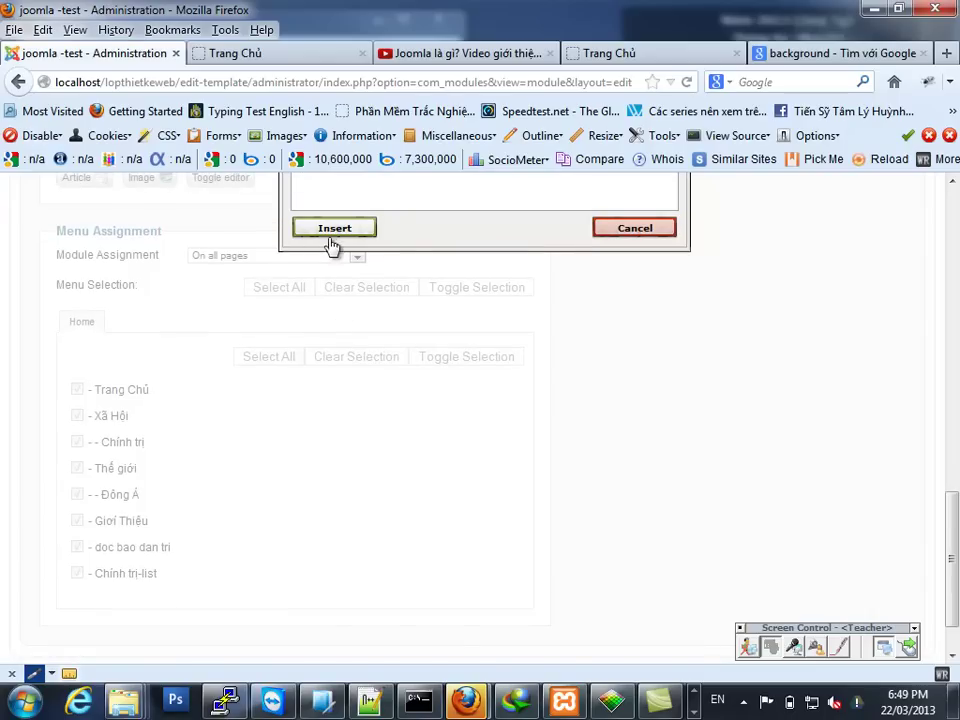
{"action": "left_click", "coordinate": [635, 230]}
{"action": "scroll", "coordinate": [400, 404], "scroll_direction": "up", "scroll_amount": 3}
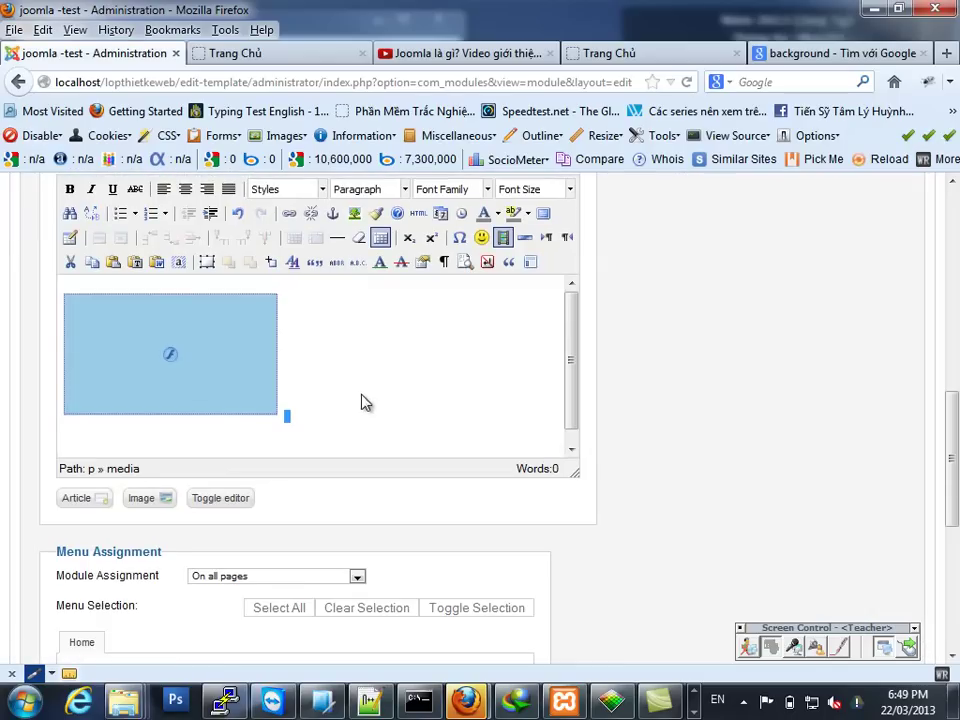
{"action": "left_click", "coordinate": [419, 401]}
{"action": "scroll", "coordinate": [419, 401], "scroll_direction": "up", "scroll_amount": 10}
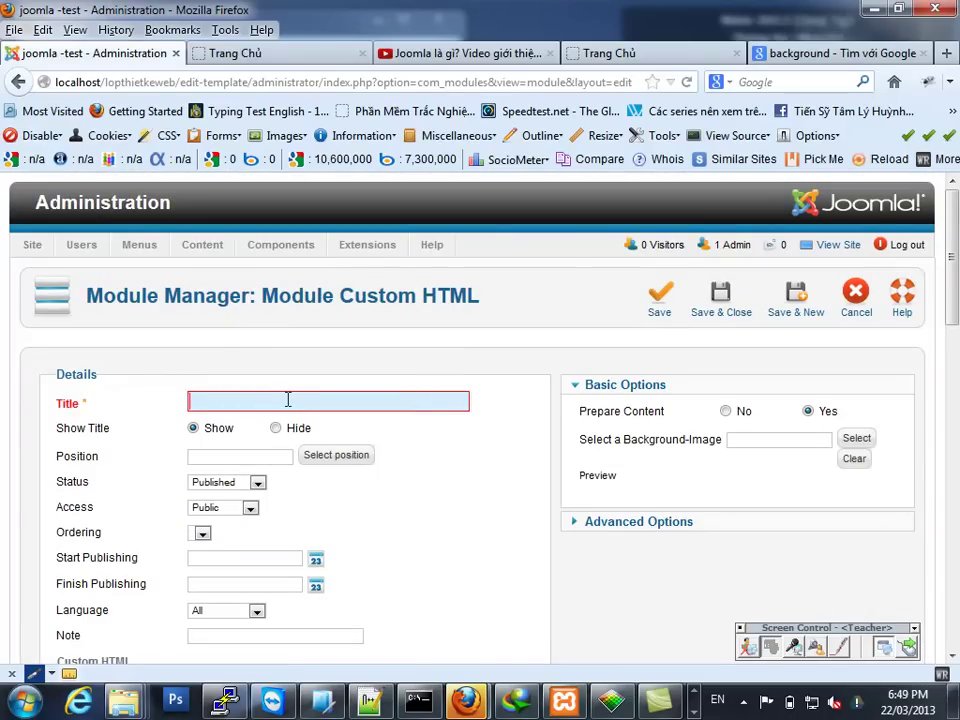
Title the module 'video gioi thiệu' and assign it to position-7
{"action": "type", "text": "video gioi thieu"}
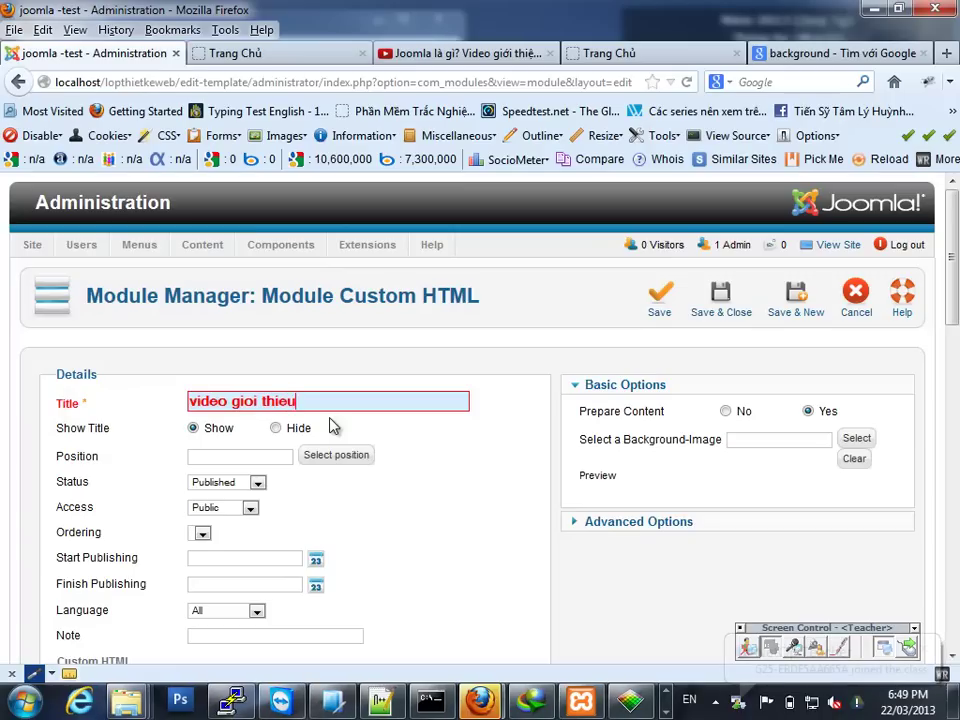
{"action": "type", "text": "j"}
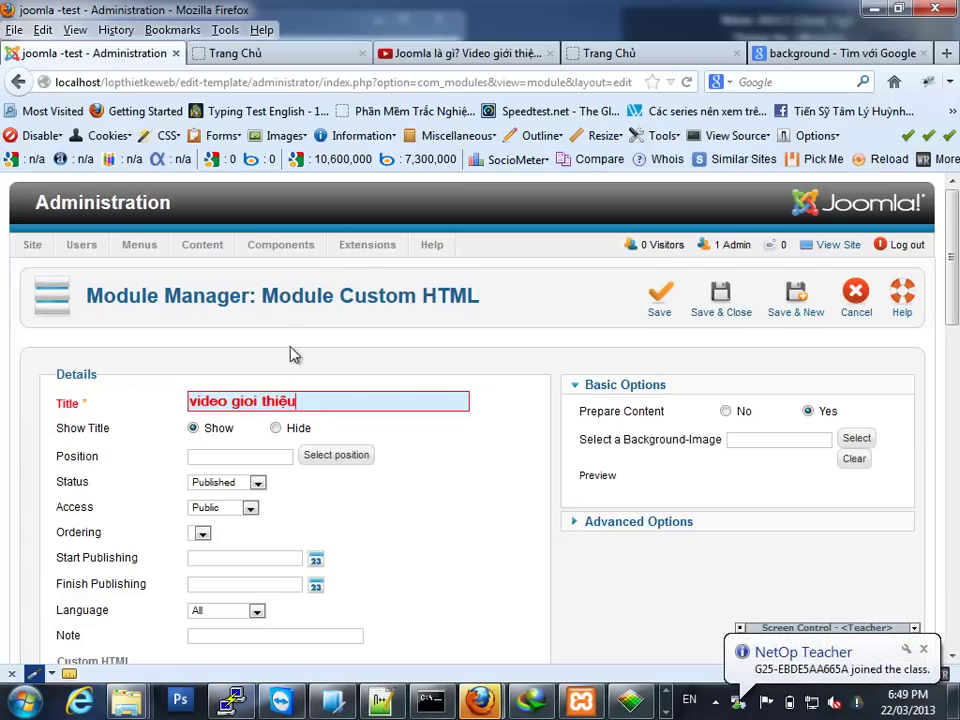
{"action": "left_click", "coordinate": [336, 458]}
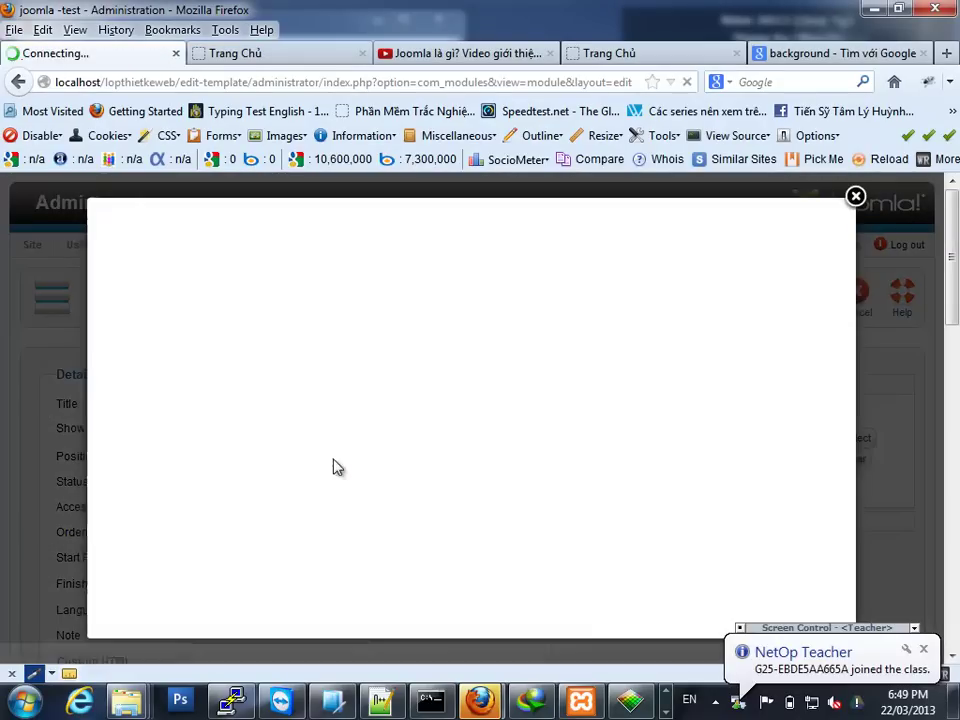
{"action": "scroll", "coordinate": [240, 439], "scroll_direction": "down", "scroll_amount": 4}
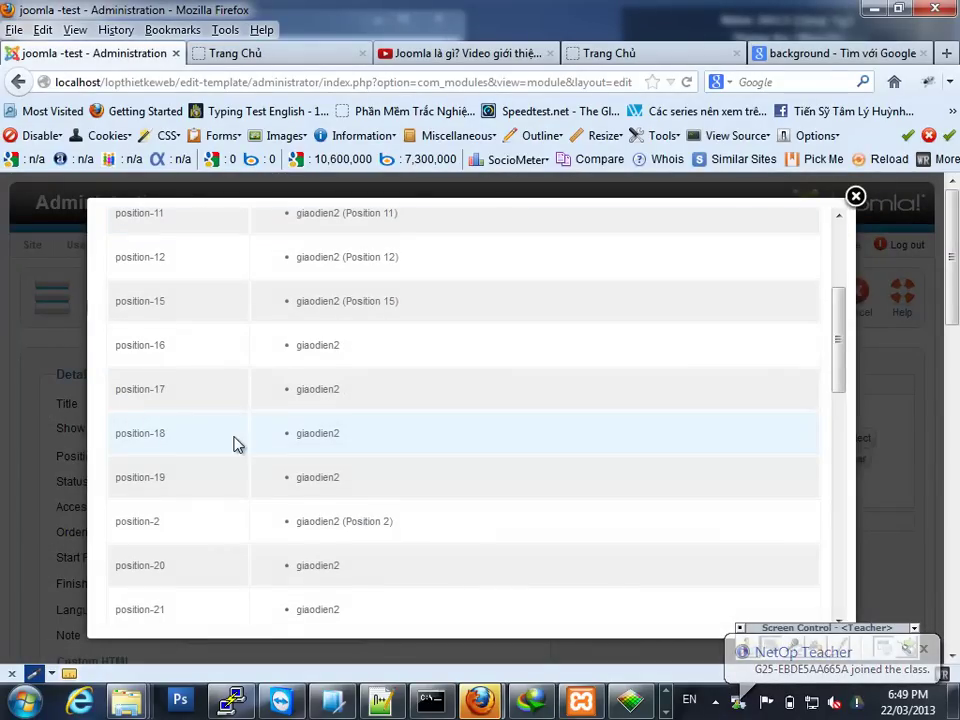
{"action": "scroll", "coordinate": [237, 446], "scroll_direction": "down", "scroll_amount": 12}
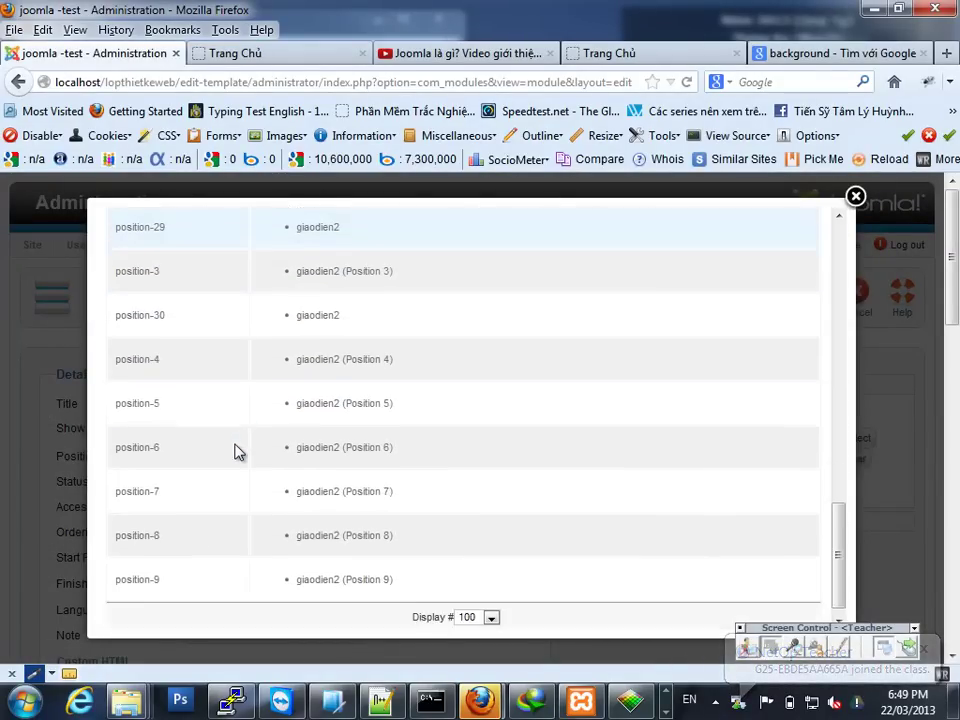
{"action": "left_click", "coordinate": [141, 480]}
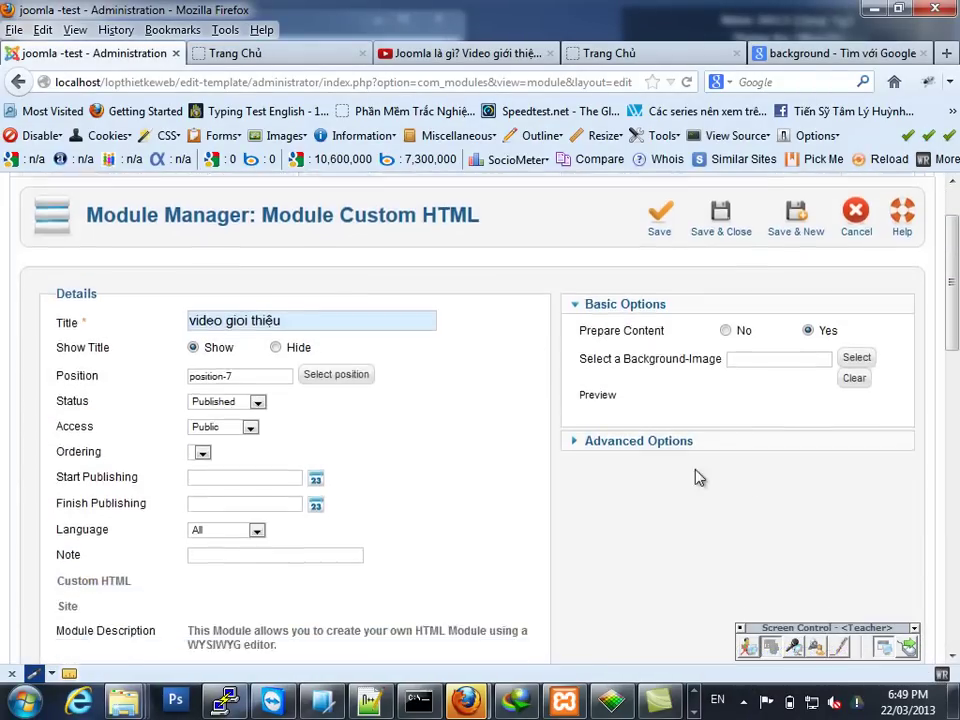
Save and close the module, then open the public site
{"action": "scroll", "coordinate": [639, 446], "scroll_direction": "down", "scroll_amount": 10}
{"action": "scroll", "coordinate": [639, 446], "scroll_direction": "up", "scroll_amount": 11}
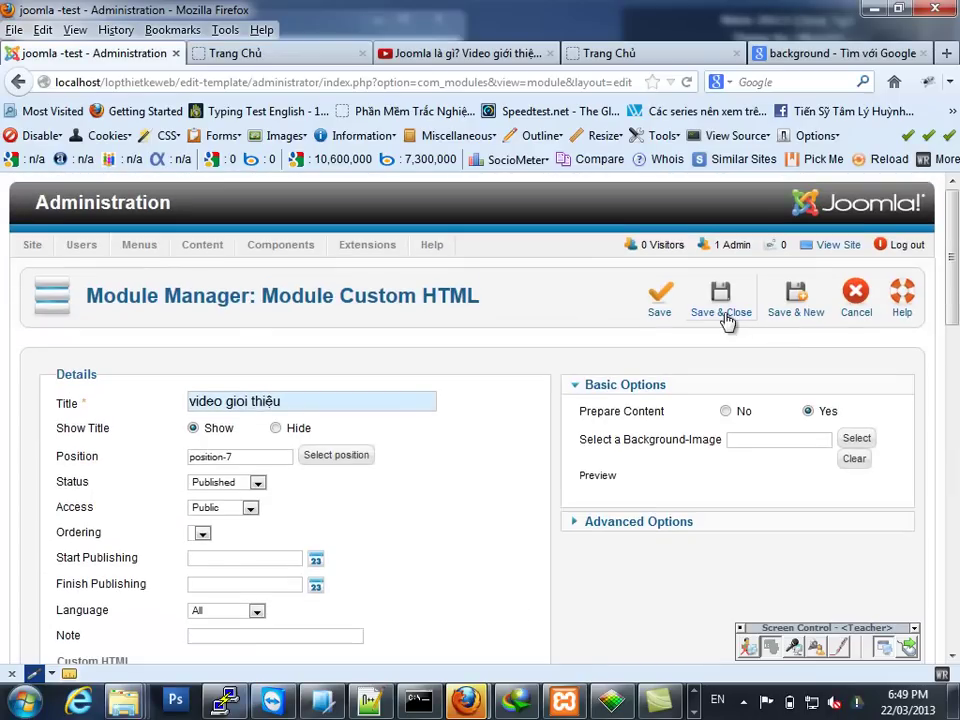
{"action": "left_click", "coordinate": [720, 298]}
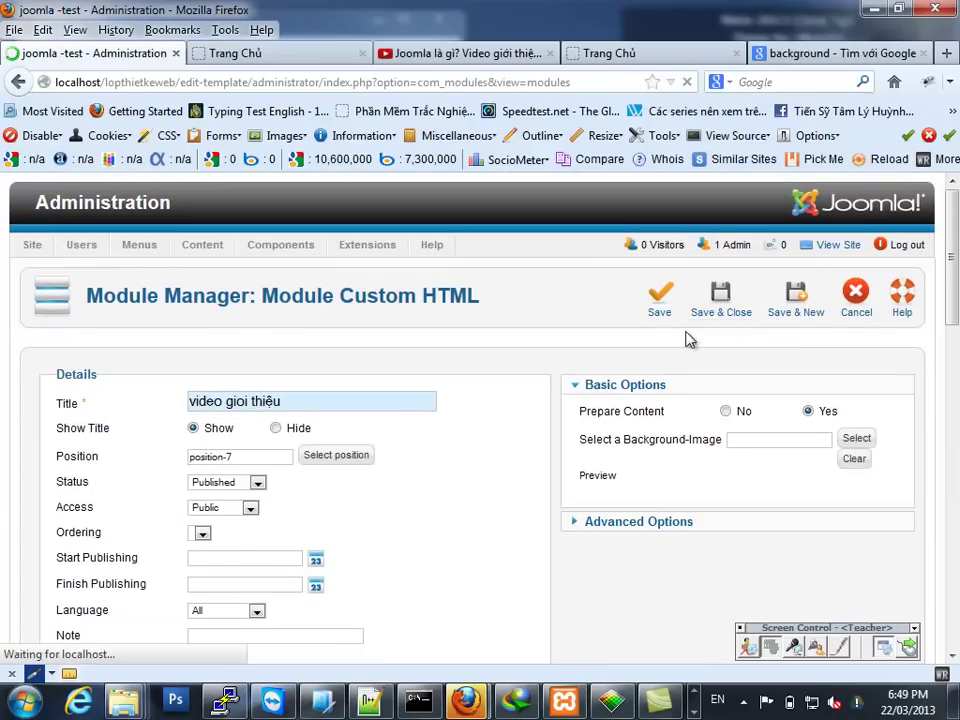
{"action": "left_click", "coordinate": [820, 246]}
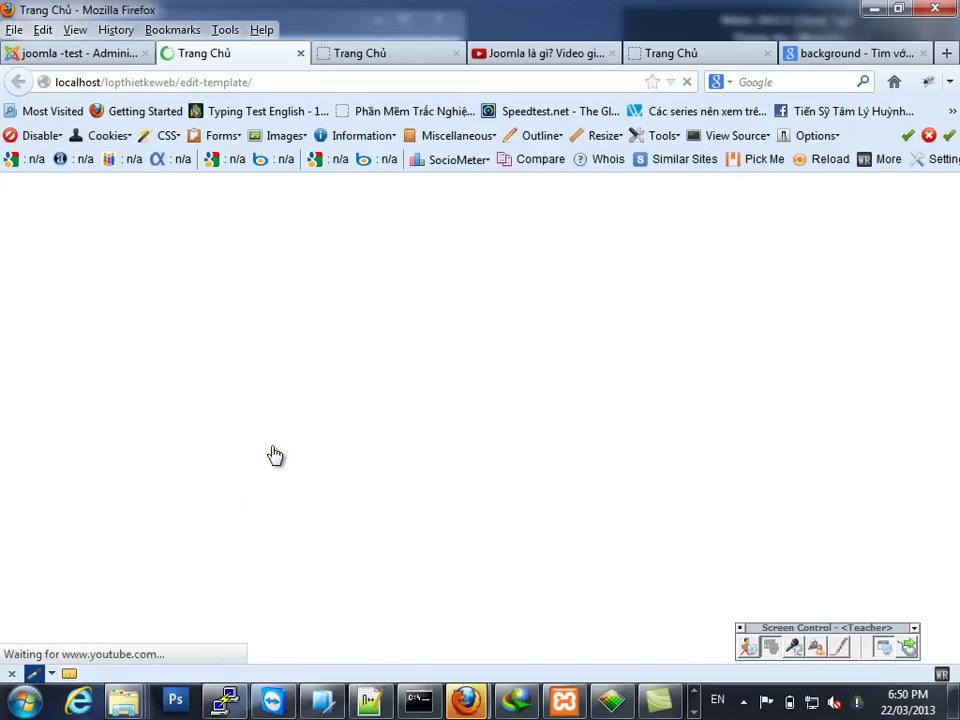
Scroll the front page to confirm the video gioi thiệu box shows the YouTube video
{"action": "scroll", "coordinate": [272, 454], "scroll_direction": "down", "scroll_amount": 5}
{"action": "scroll", "coordinate": [258, 441], "scroll_direction": "down", "scroll_amount": 5}
{"action": "scroll", "coordinate": [258, 441], "scroll_direction": "up", "scroll_amount": 10}
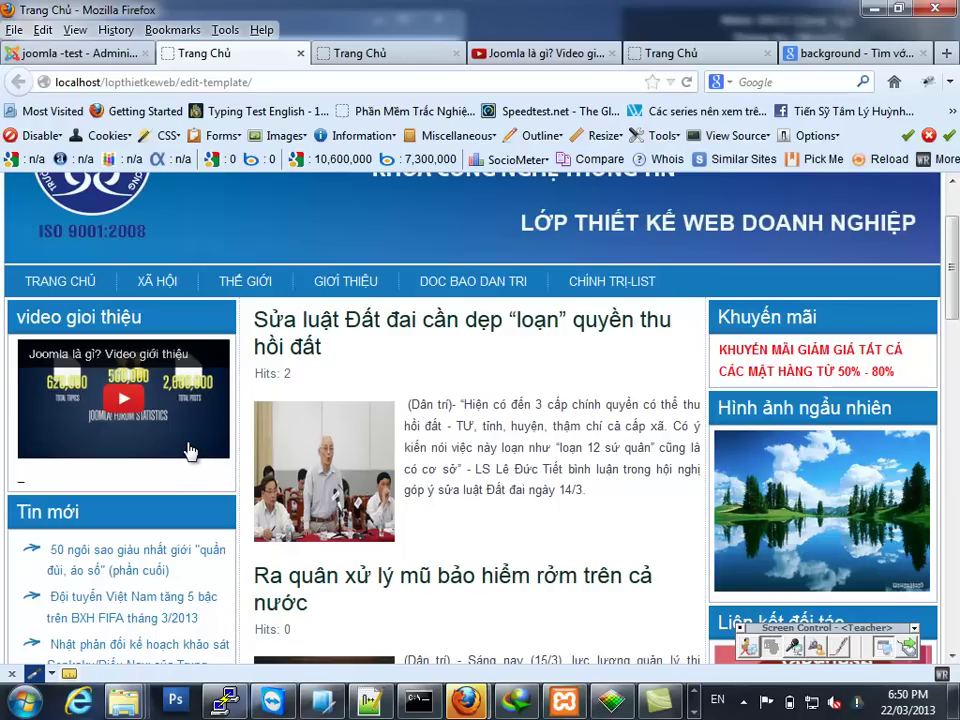
Move through the admin tab to the other site tab and start typing the nhaccuatui address
{"action": "left_click", "coordinate": [75, 53]}
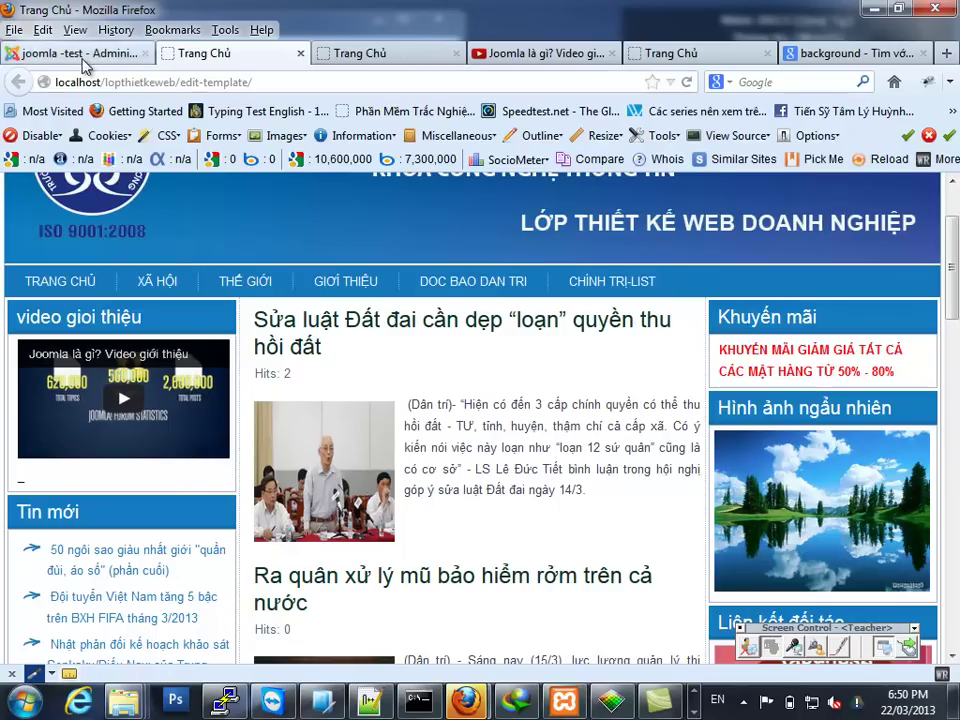
{"action": "scroll", "coordinate": [360, 525], "scroll_direction": "down", "scroll_amount": 5}
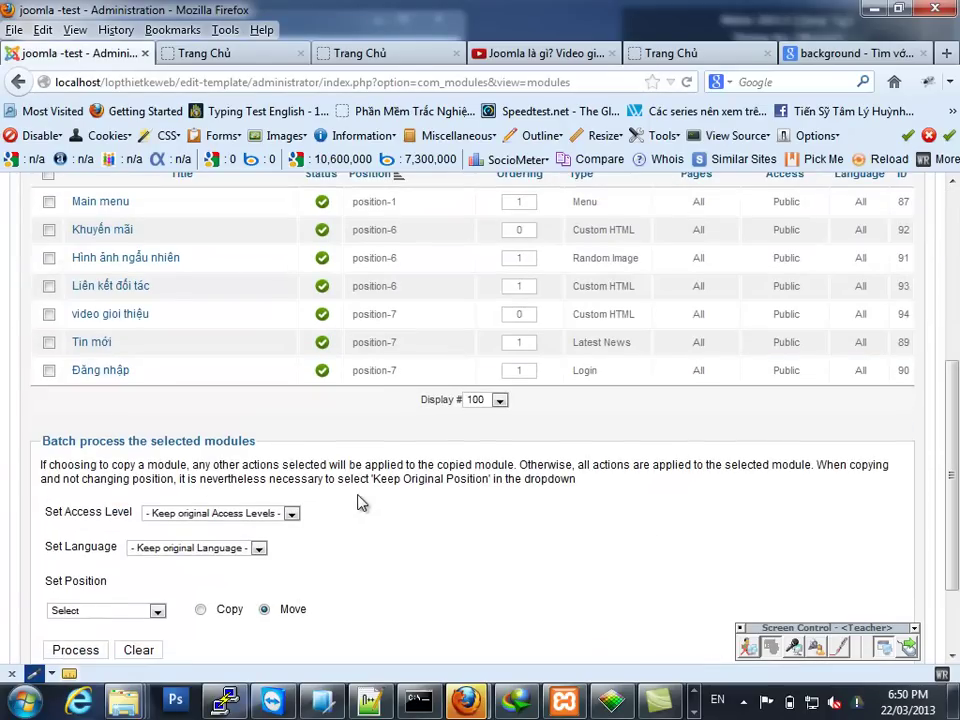
{"action": "scroll", "coordinate": [365, 450], "scroll_direction": "up", "scroll_amount": 5}
{"action": "left_click", "coordinate": [680, 53]}
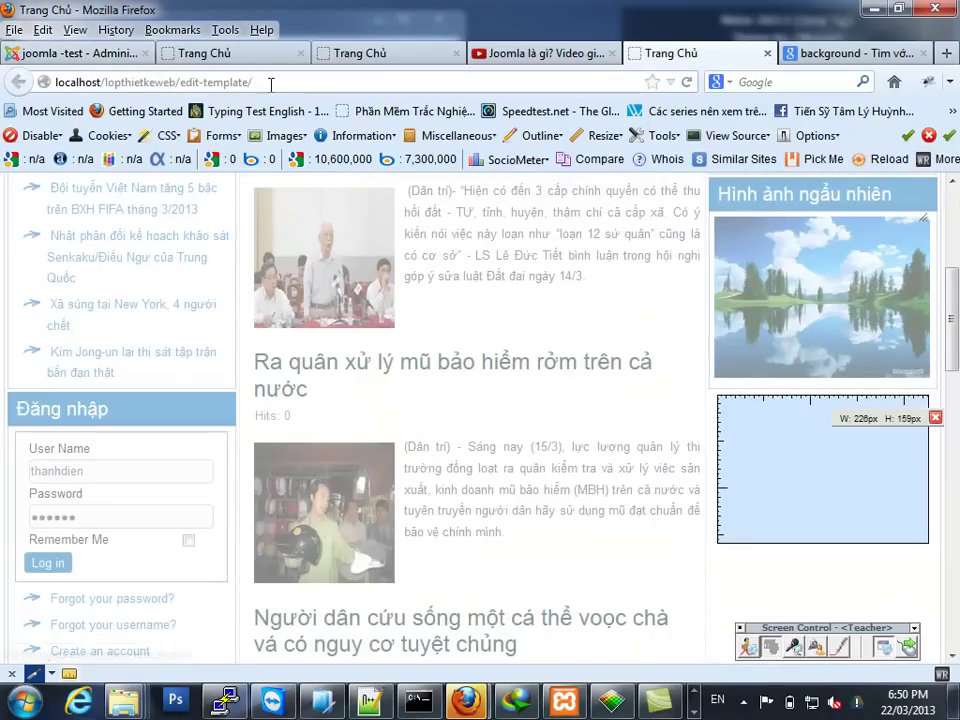
{"action": "left_click", "coordinate": [270, 83]}
{"action": "type", "text": "nhaccuatui.com/"}
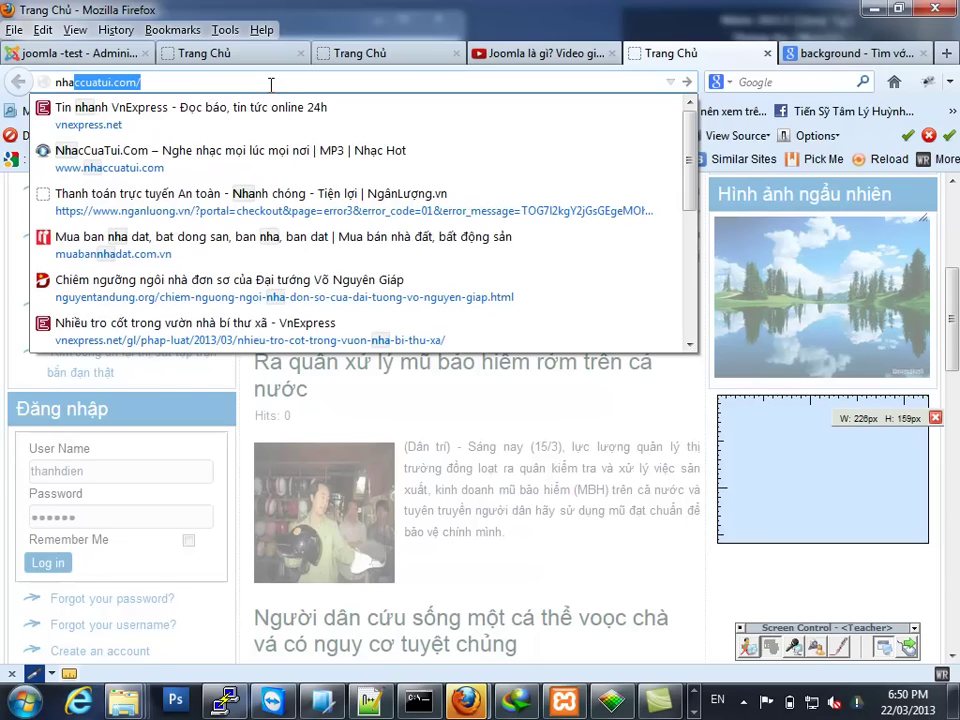
Load the nhaccuatui.com home page and browse it
{"action": "key", "text": "Return"}
{"action": "scroll", "coordinate": [170, 335], "scroll_direction": "down", "scroll_amount": 3}
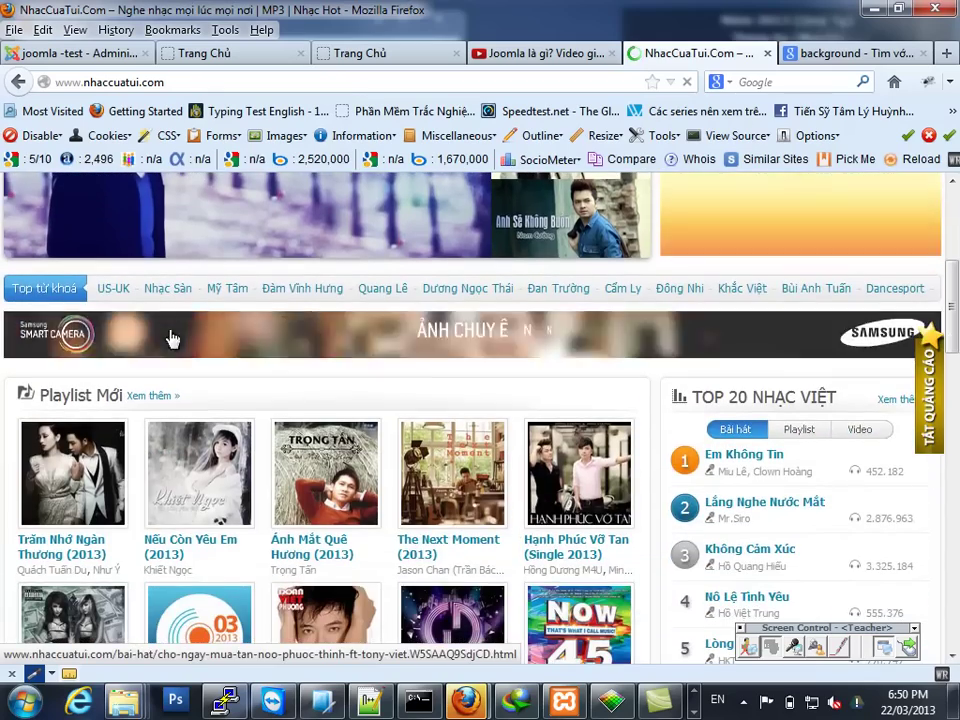
{"action": "scroll", "coordinate": [200, 370], "scroll_direction": "down", "scroll_amount": 5}
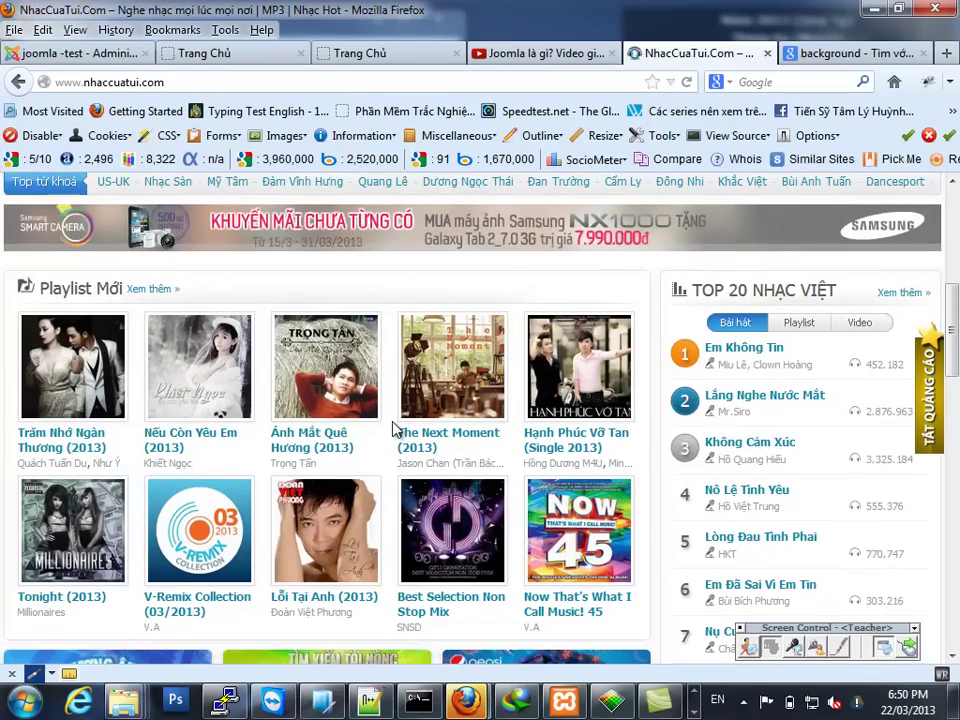
{"action": "scroll", "coordinate": [530, 485], "scroll_direction": "down", "scroll_amount": 2}
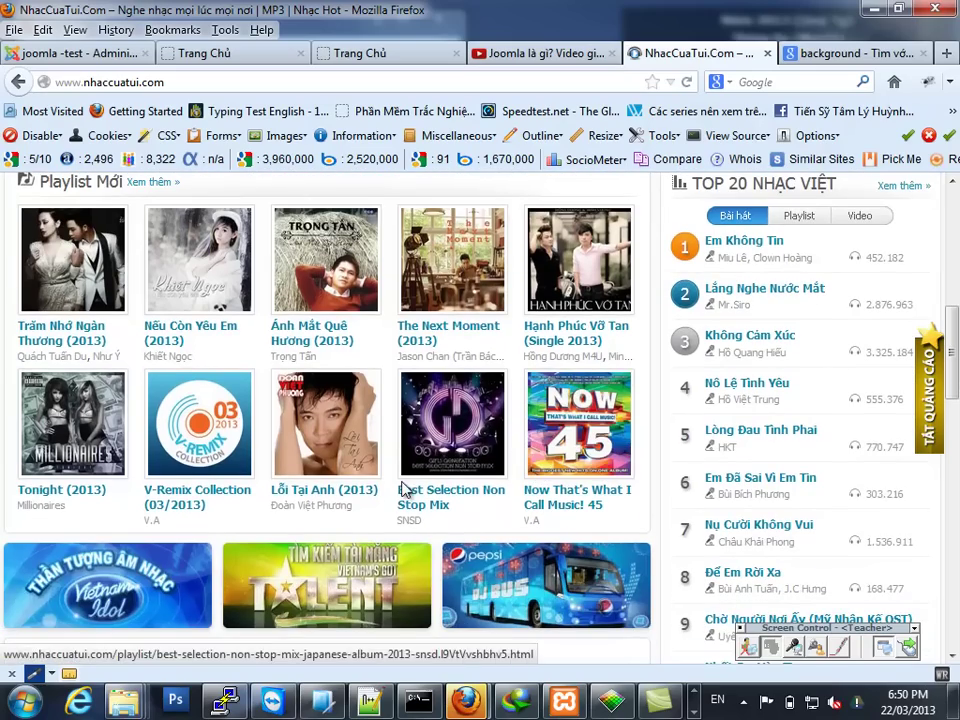
{"action": "scroll", "coordinate": [214, 467], "scroll_direction": "down", "scroll_amount": 4}
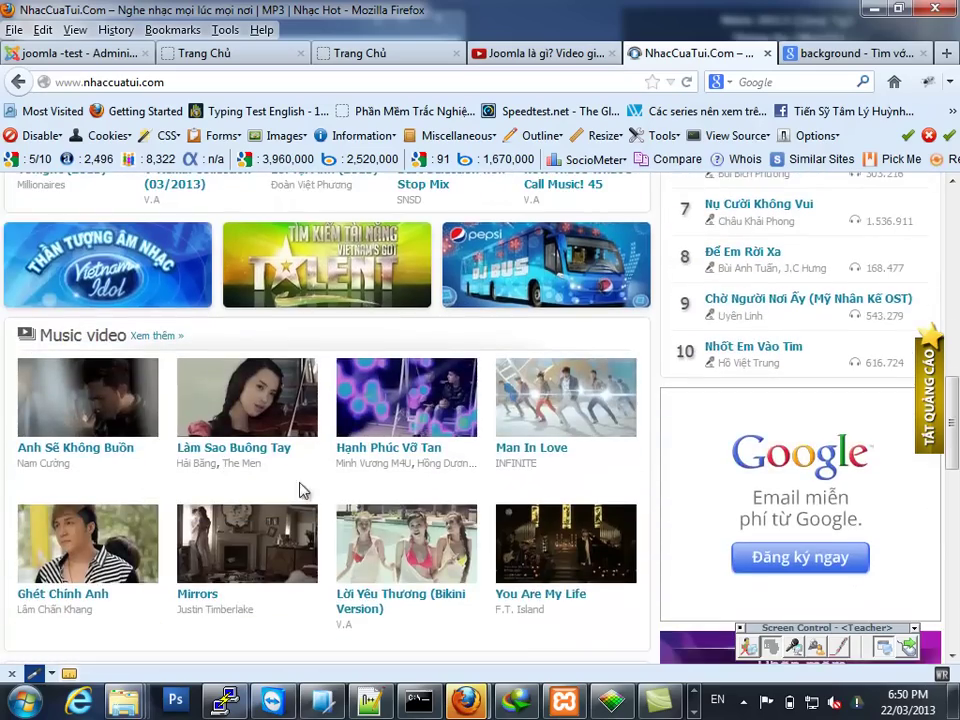
{"action": "scroll", "coordinate": [285, 458], "scroll_direction": "up", "scroll_amount": 10}
Go to the Playlist Mới page listing the newest playlists
{"action": "left_click", "coordinate": [130, 224]}
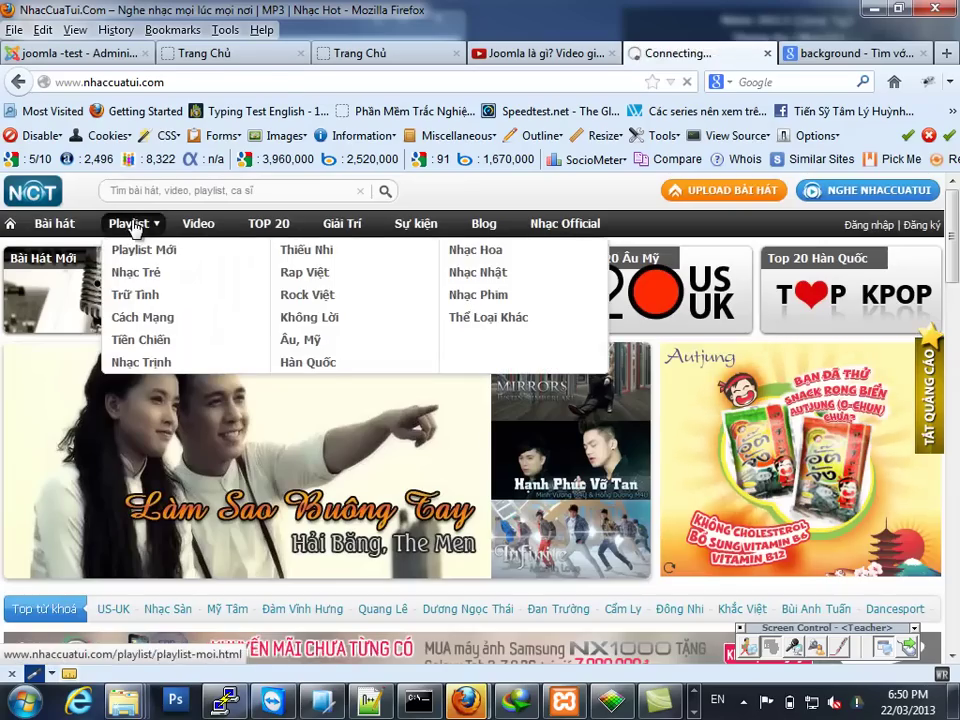
{"action": "scroll", "coordinate": [232, 450], "scroll_direction": "down", "scroll_amount": 2}
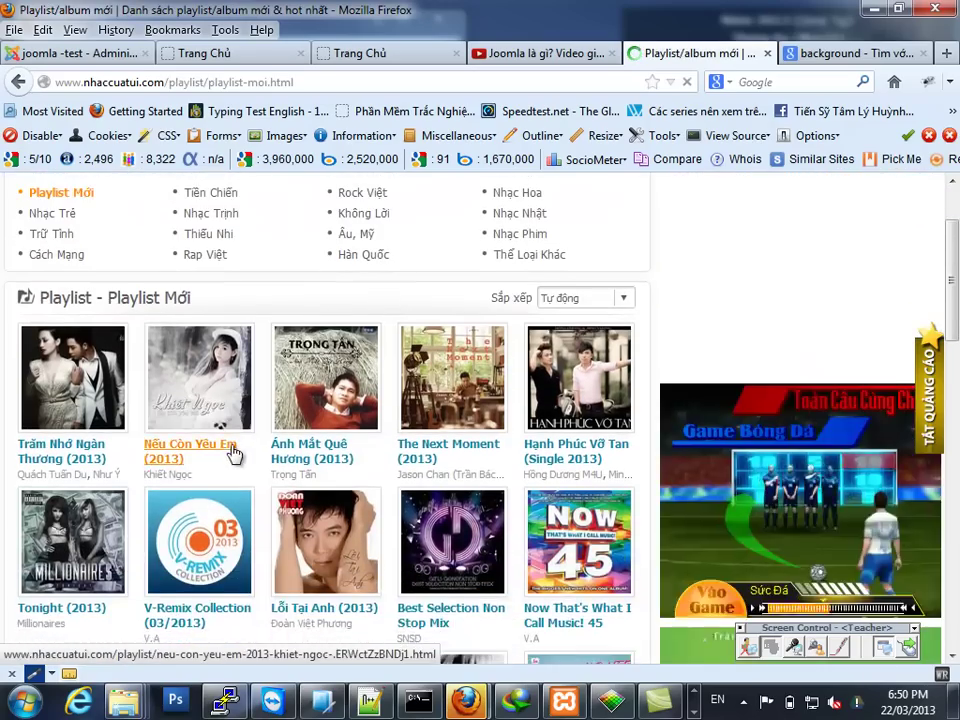
{"action": "scroll", "coordinate": [232, 452], "scroll_direction": "up", "scroll_amount": 2}
{"action": "scroll", "coordinate": [230, 458], "scroll_direction": "down", "scroll_amount": 1}
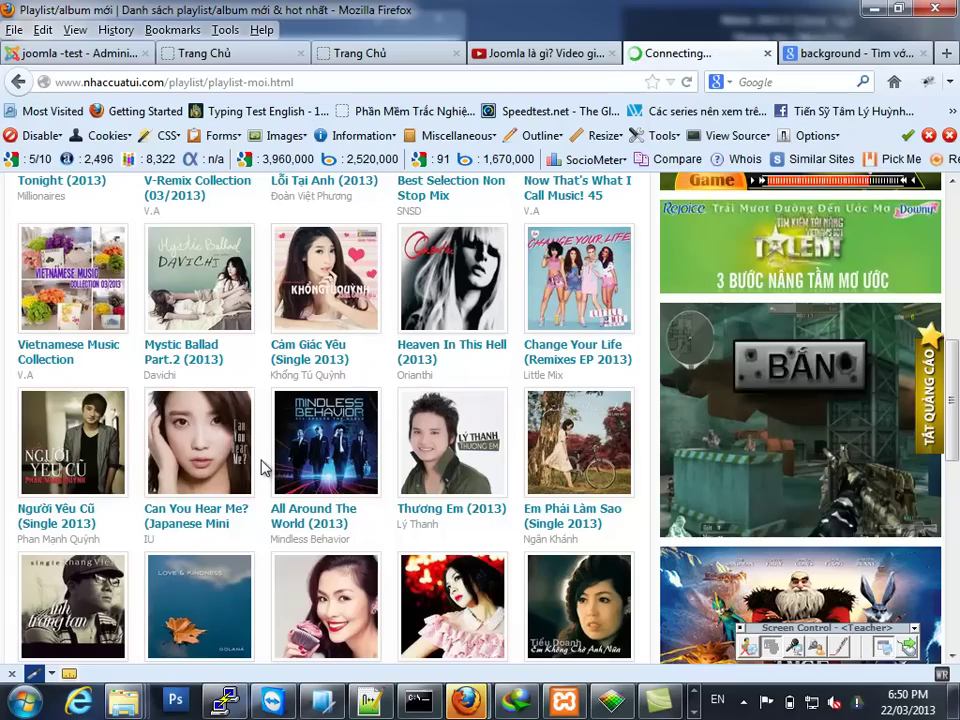
{"action": "scroll", "coordinate": [262, 472], "scroll_direction": "up", "scroll_amount": 5}
{"action": "scroll", "coordinate": [266, 461], "scroll_direction": "down", "scroll_amount": 4}
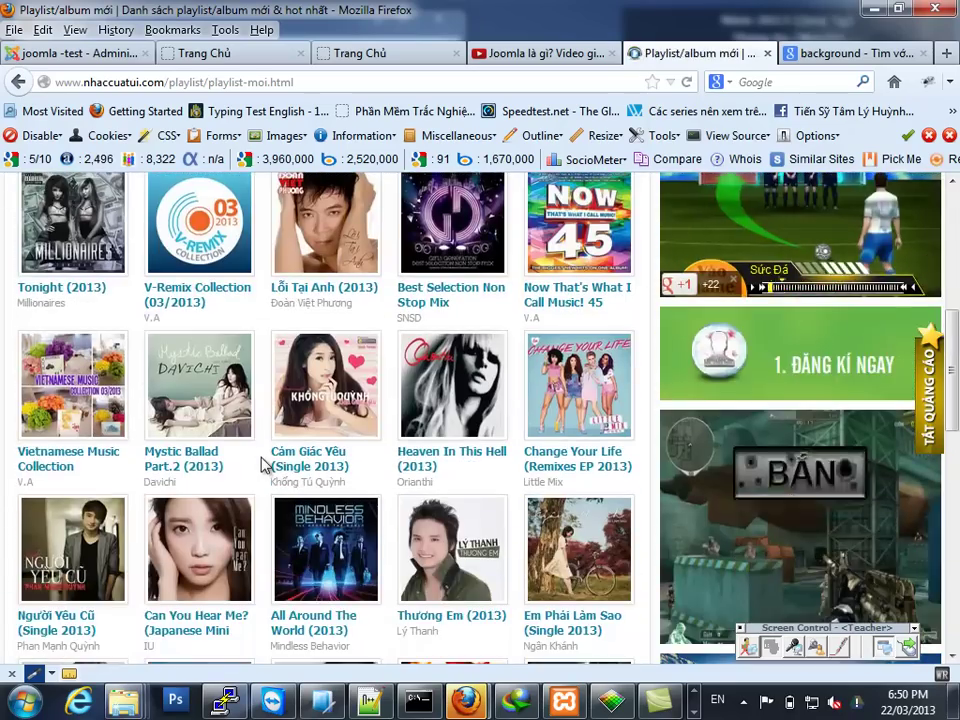
{"action": "scroll", "coordinate": [248, 443], "scroll_direction": "up", "scroll_amount": 4}
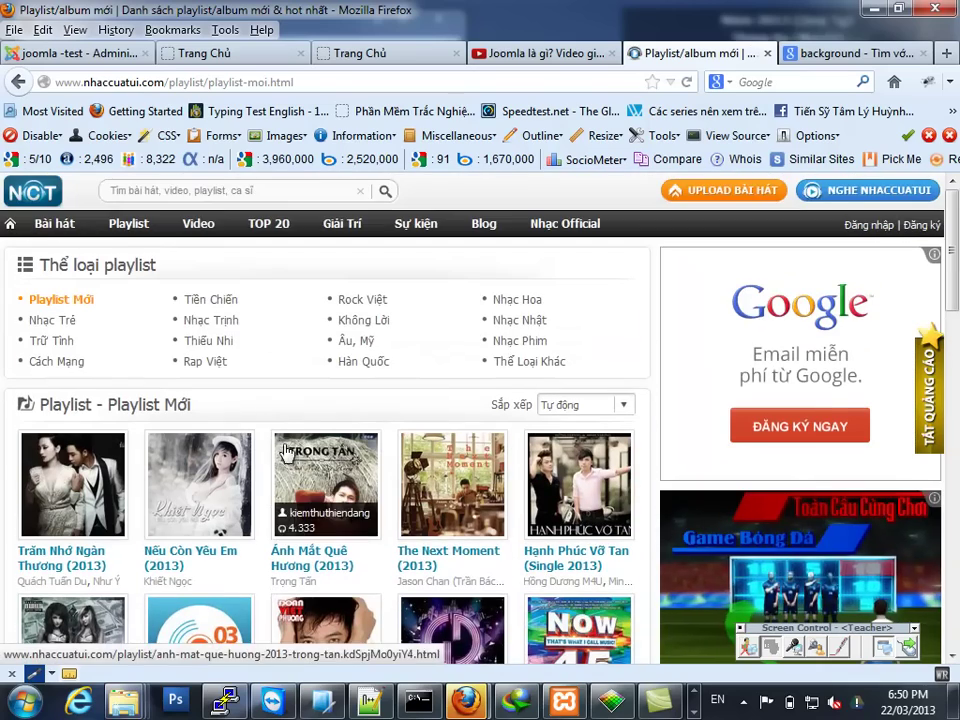
Search NhacCuaTui for 'nhac nhe', open the Em Đừng Đi Em Nhé playlist and pause it
{"action": "left_click", "coordinate": [172, 189]}
{"action": "type", "text": "nhac nhe"}
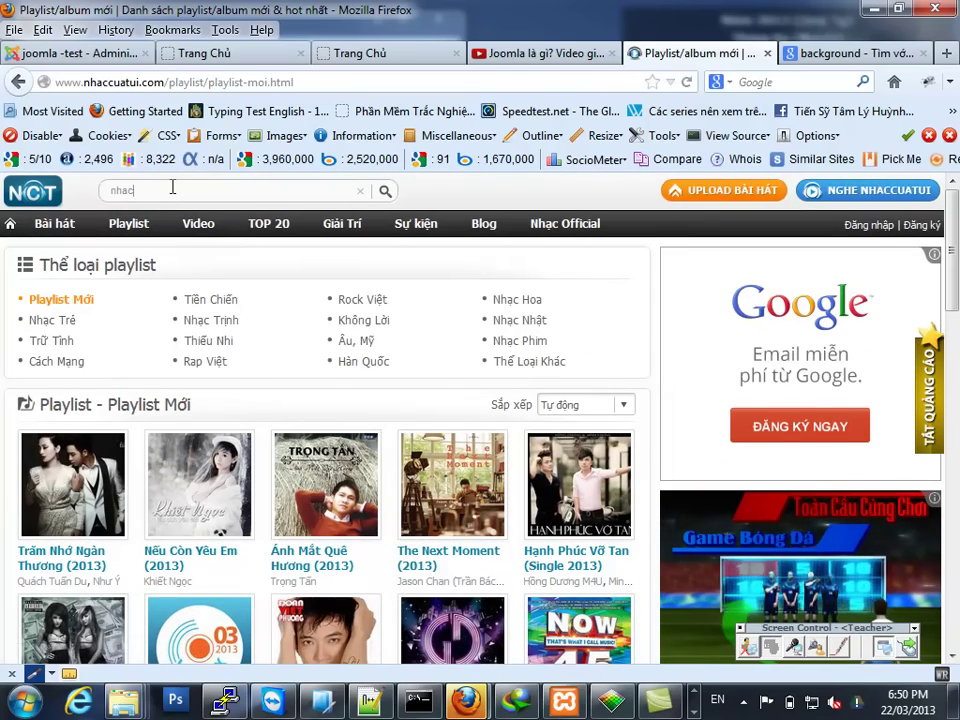
{"action": "key", "text": "Return"}
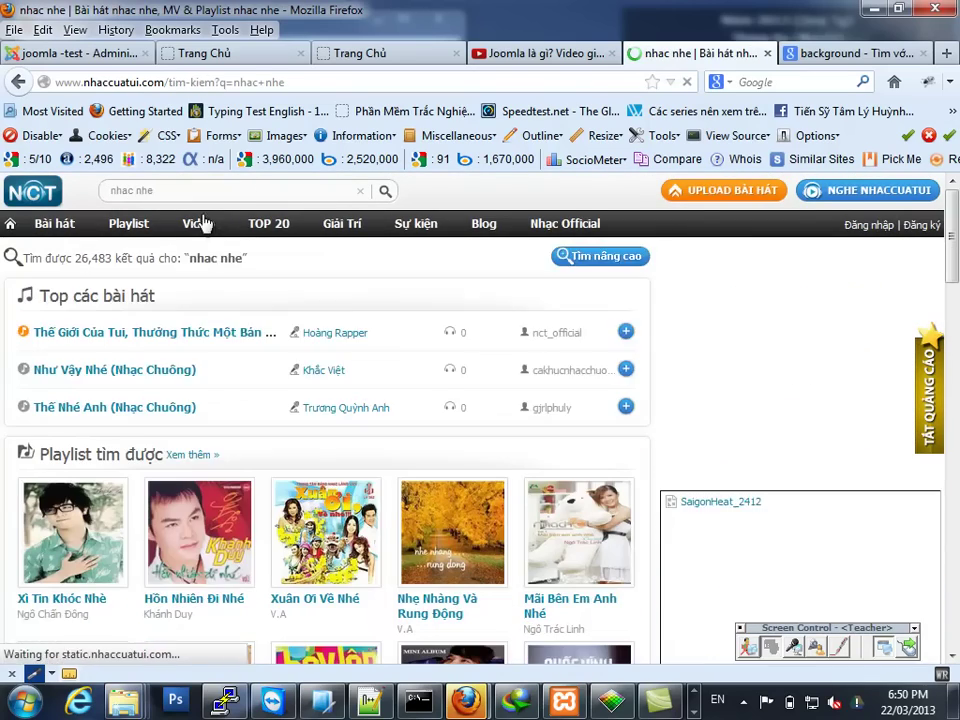
{"action": "scroll", "coordinate": [246, 392], "scroll_direction": "down", "scroll_amount": 5}
{"action": "scroll", "coordinate": [257, 390], "scroll_direction": "down", "scroll_amount": 4}
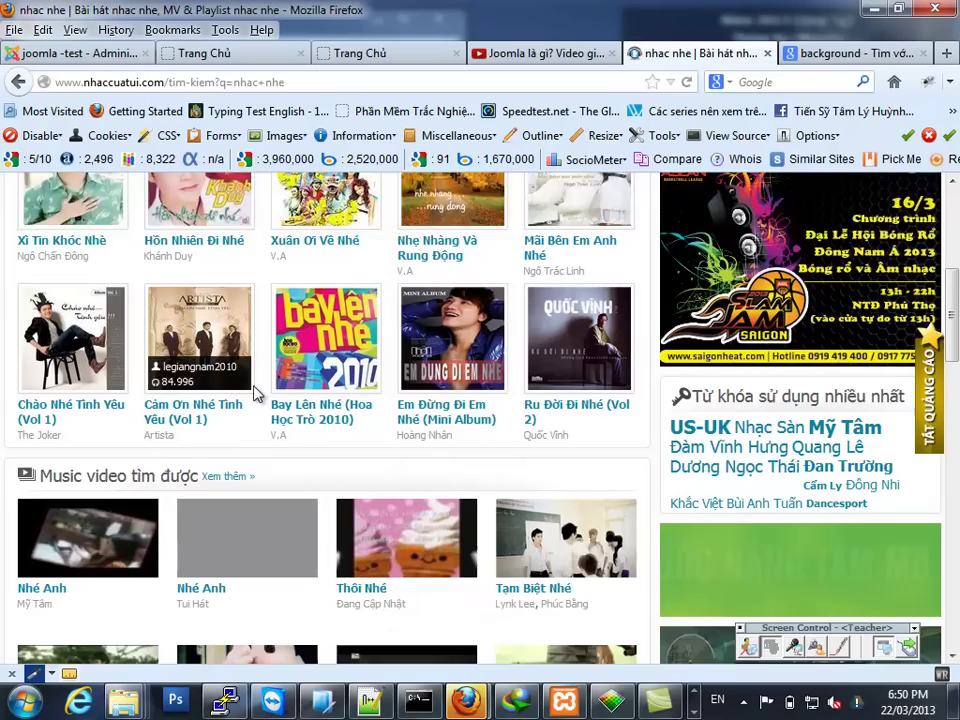
{"action": "scroll", "coordinate": [257, 390], "scroll_direction": "up", "scroll_amount": 4}
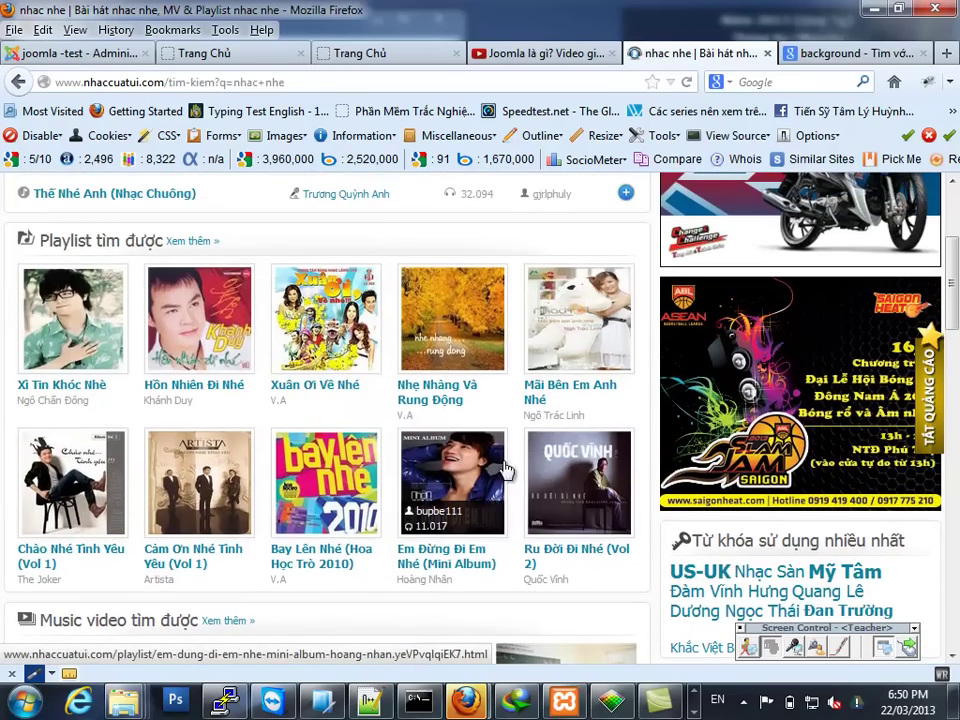
{"action": "left_click", "coordinate": [446, 482]}
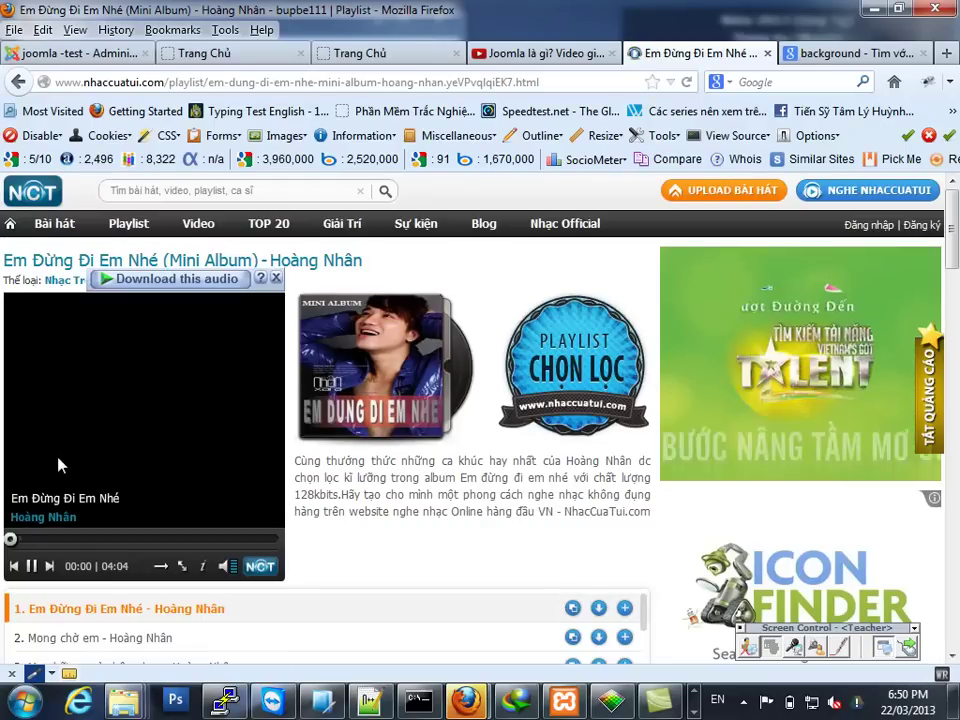
{"action": "scroll", "coordinate": [65, 490], "scroll_direction": "down", "scroll_amount": 2}
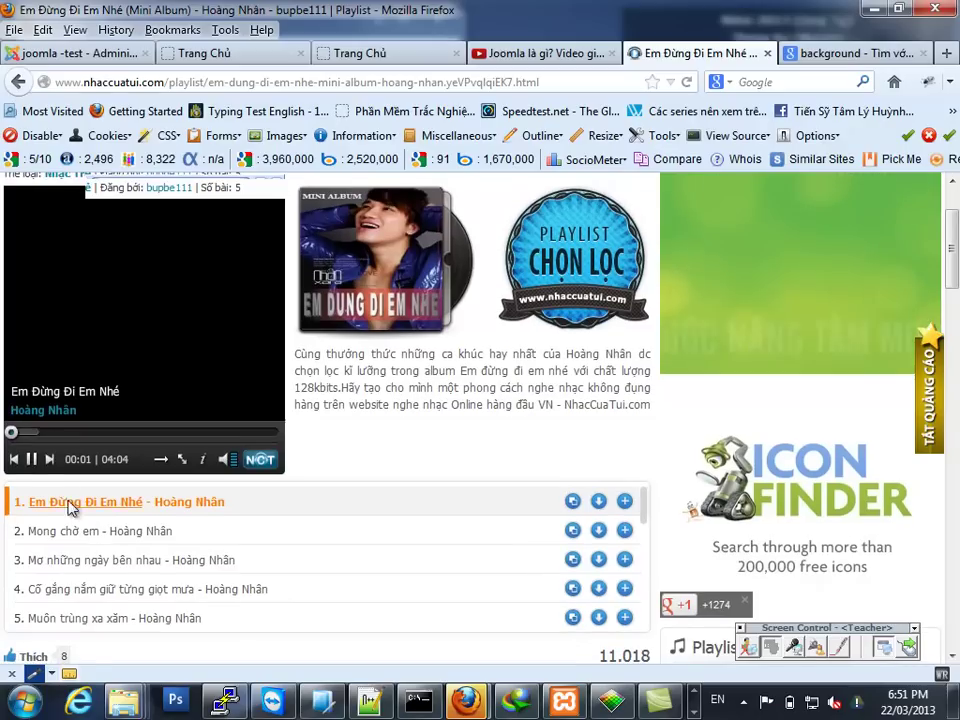
{"action": "left_click", "coordinate": [27, 462]}
Copy the playlist's 'Copy vào blog' embed code and start a new Joomla module
{"action": "scroll", "coordinate": [253, 519], "scroll_direction": "down", "scroll_amount": 1}
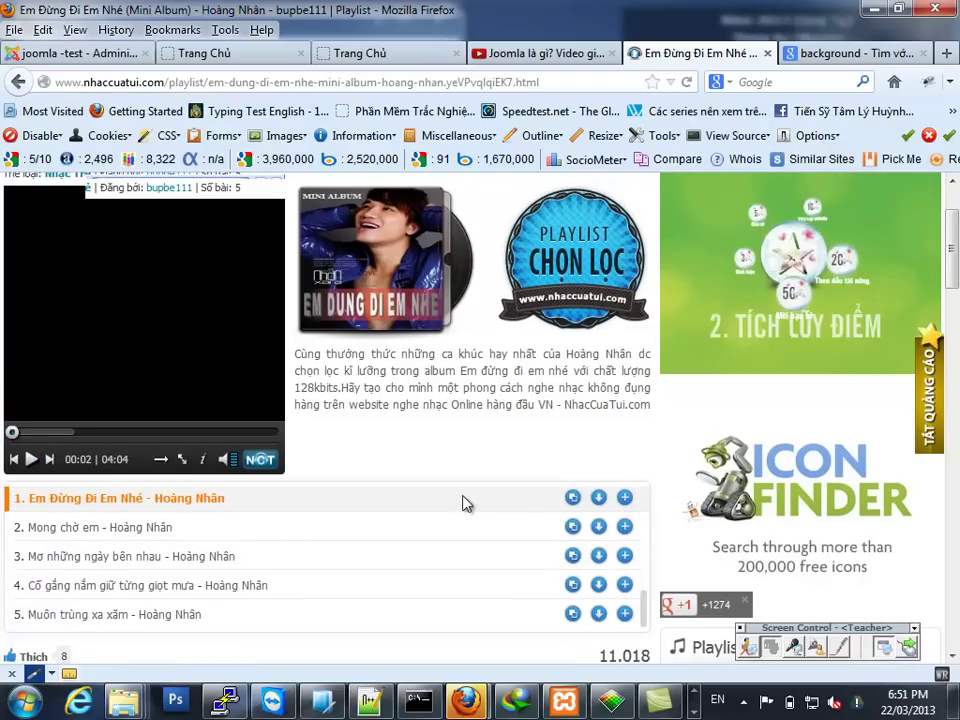
{"action": "scroll", "coordinate": [463, 503], "scroll_direction": "down", "scroll_amount": 3}
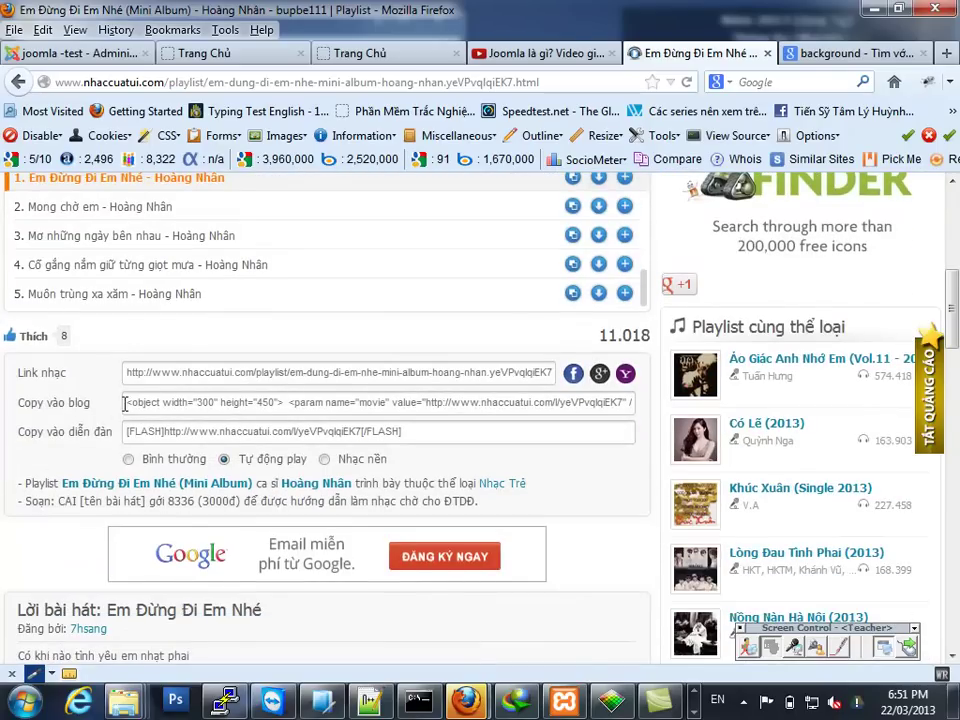
{"action": "left_click", "coordinate": [124, 403]}
{"action": "right_click", "coordinate": [144, 400]}
{"action": "left_click", "coordinate": [128, 461]}
{"action": "left_click", "coordinate": [141, 402]}
{"action": "right_click", "coordinate": [141, 402]}
{"action": "left_click", "coordinate": [187, 462]}
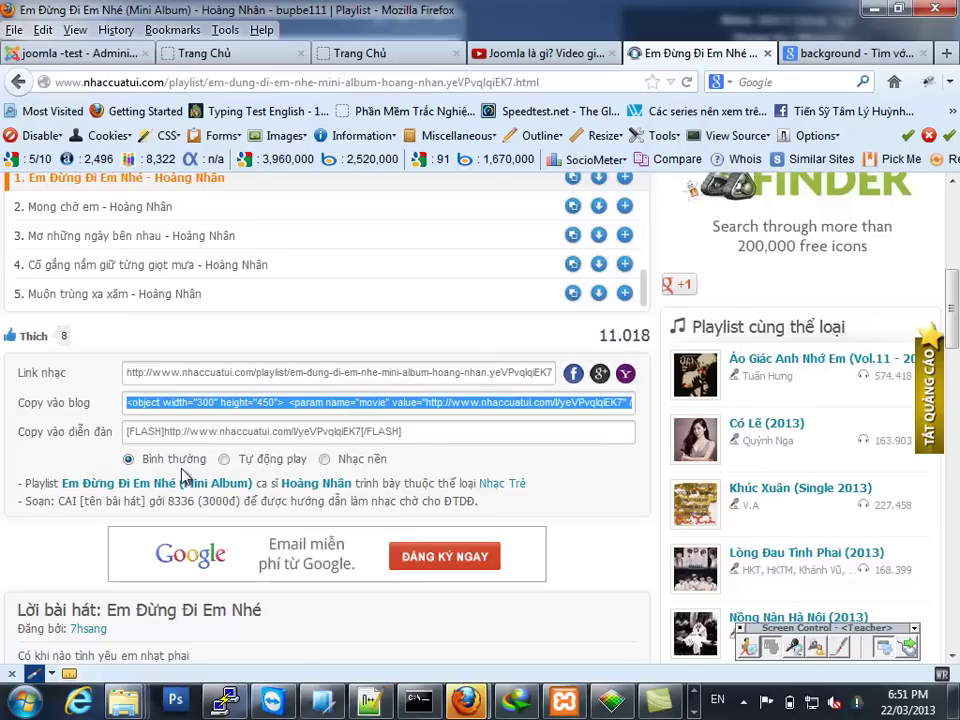
{"action": "left_click", "coordinate": [88, 60]}
{"action": "left_click", "coordinate": [475, 200]}
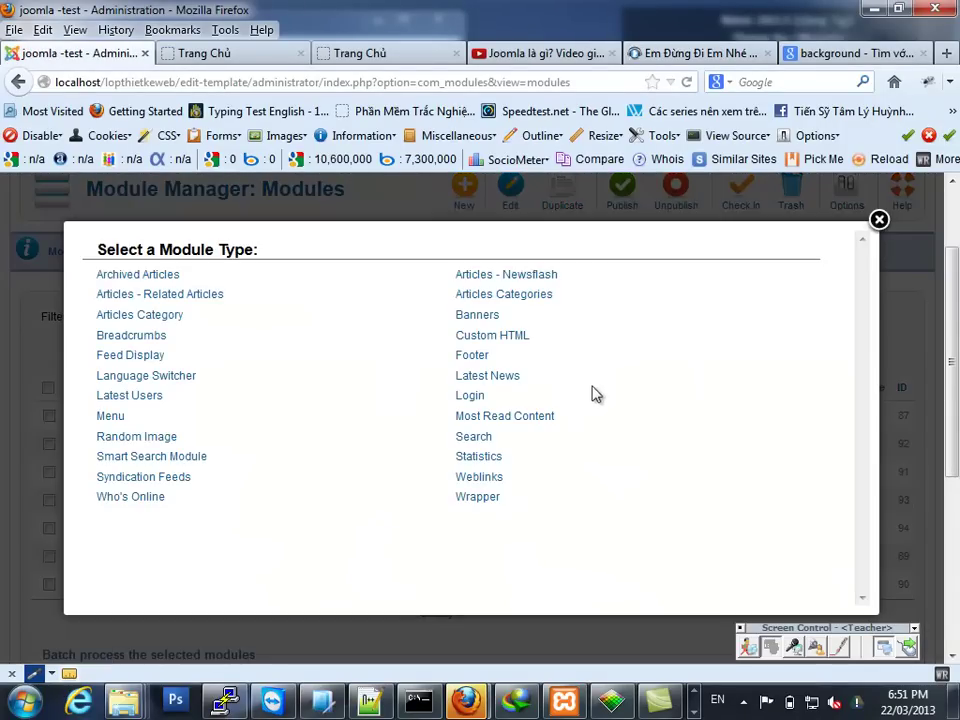
Make it a Custom HTML module and paste the NhacCuaTui embed code into its HTML source
{"action": "left_click", "coordinate": [487, 338]}
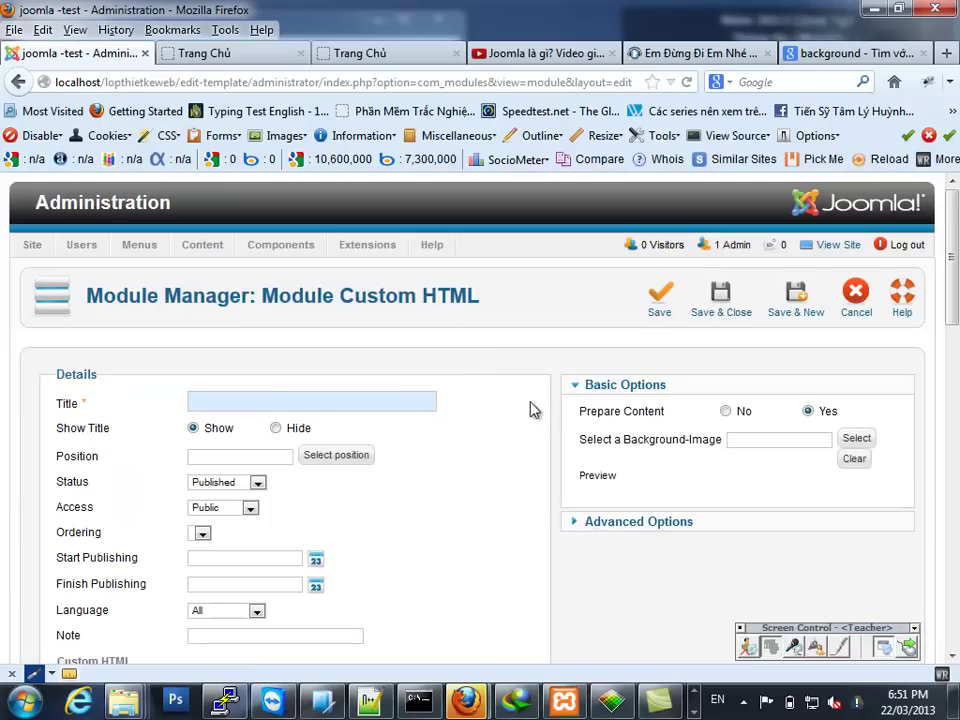
{"action": "scroll", "coordinate": [270, 427], "scroll_direction": "down", "scroll_amount": 5}
{"action": "left_click", "coordinate": [416, 429]}
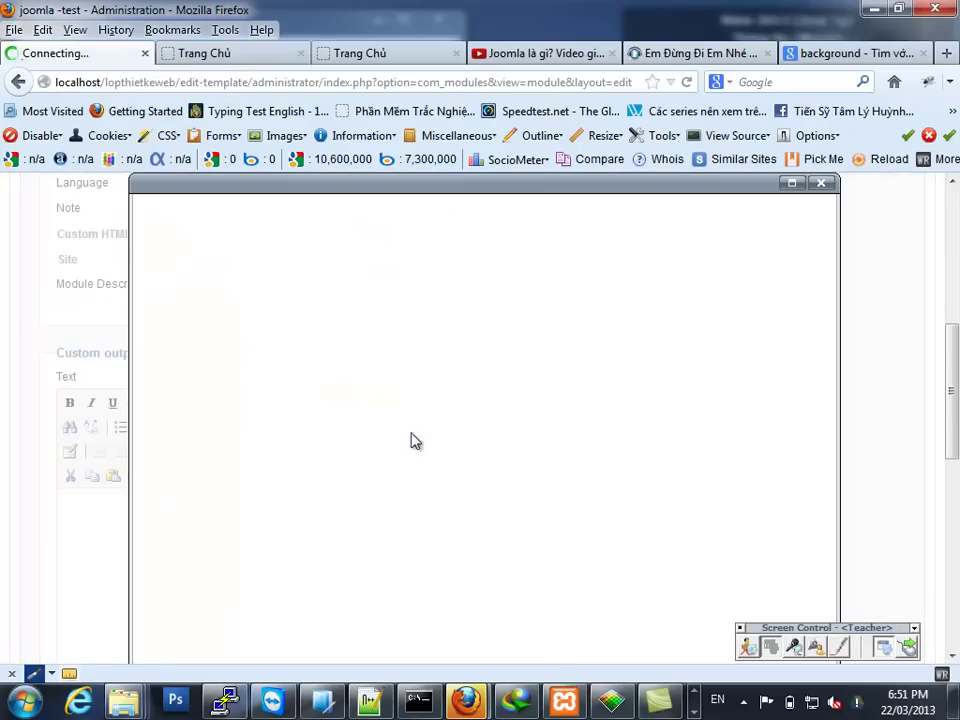
{"action": "key", "text": "ctrl+v"}
{"action": "scroll", "coordinate": [208, 422], "scroll_direction": "down", "scroll_amount": 5}
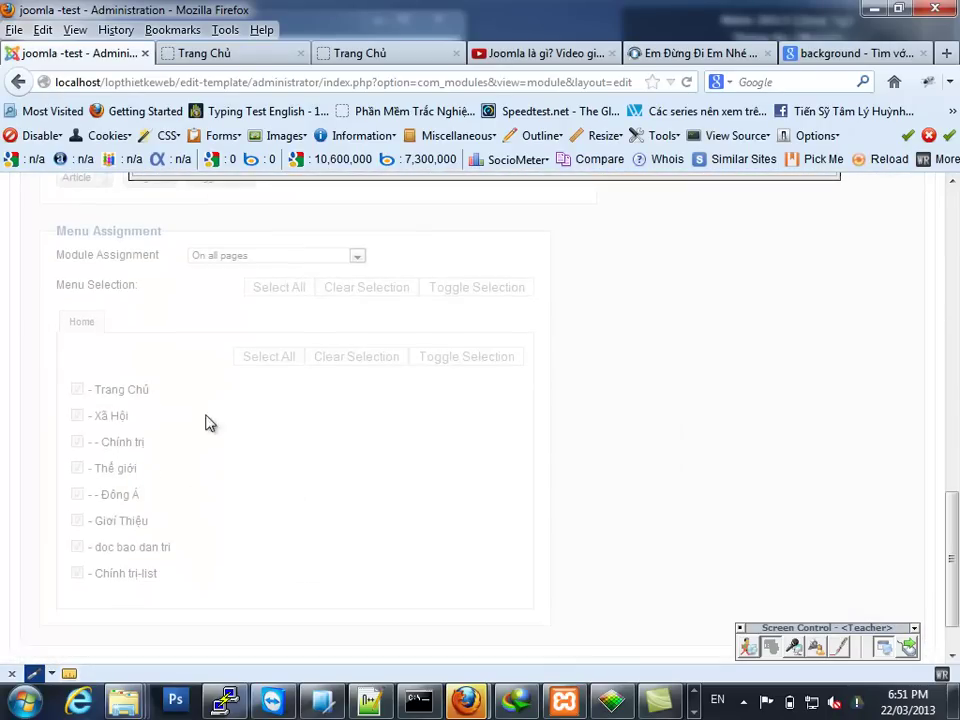
{"action": "scroll", "coordinate": [212, 347], "scroll_direction": "up", "scroll_amount": 4}
{"action": "left_click", "coordinate": [185, 372]}
Title the module 'Nghe nhac', assign it to position-7, and save and close
{"action": "scroll", "coordinate": [290, 385], "scroll_direction": "up", "scroll_amount": 4}
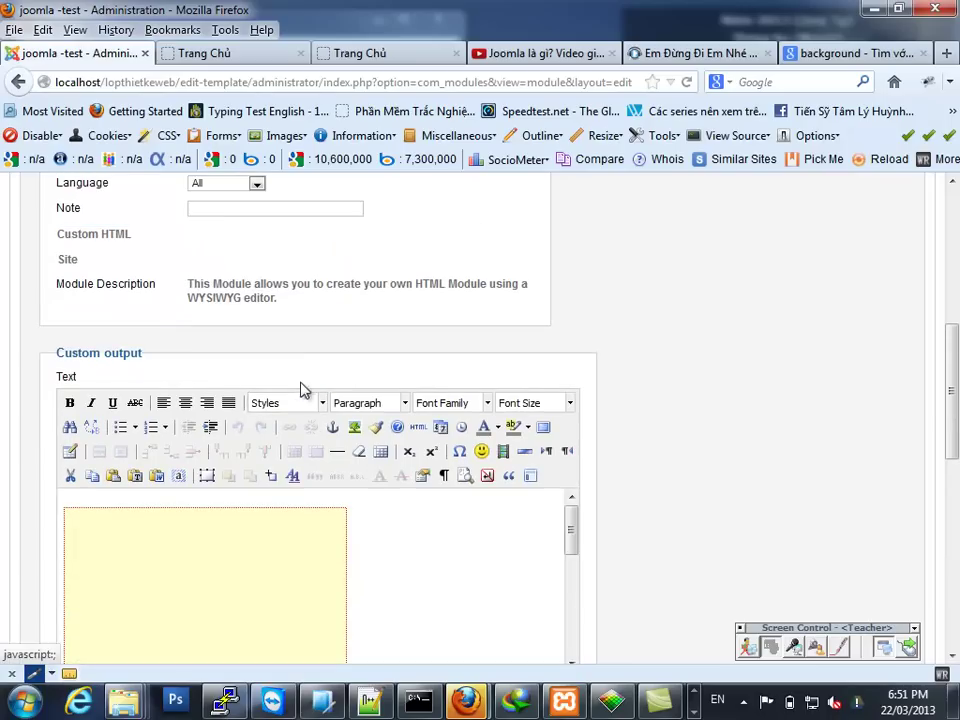
{"action": "scroll", "coordinate": [380, 453], "scroll_direction": "up", "scroll_amount": 4}
{"action": "type", "text": "Nghe nhac"}
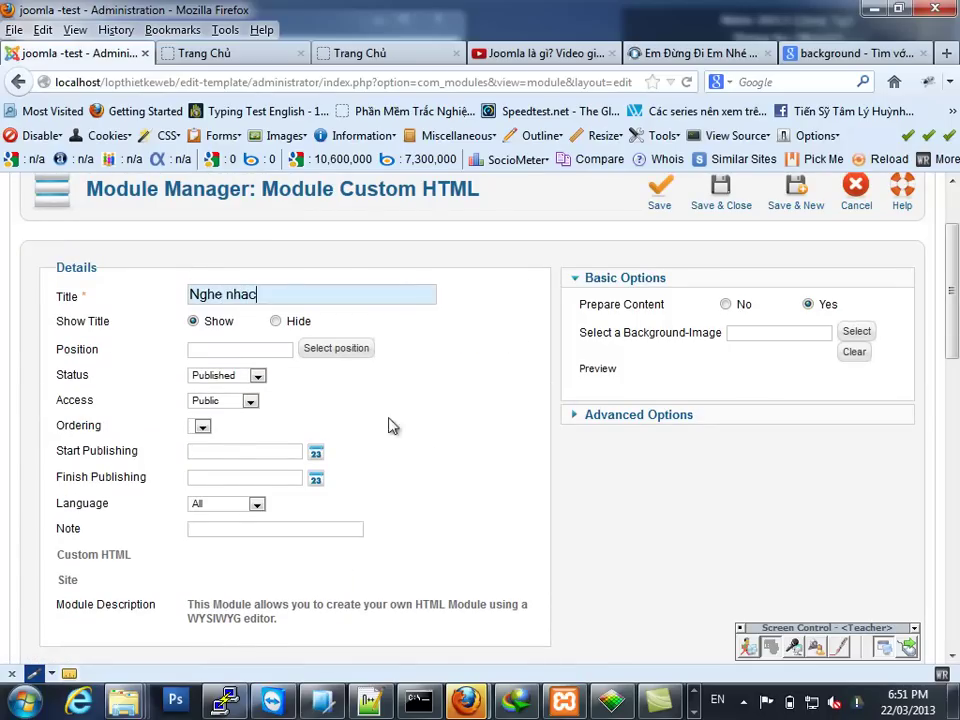
{"action": "left_click", "coordinate": [338, 350]}
{"action": "scroll", "coordinate": [339, 448], "scroll_direction": "down", "scroll_amount": 5}
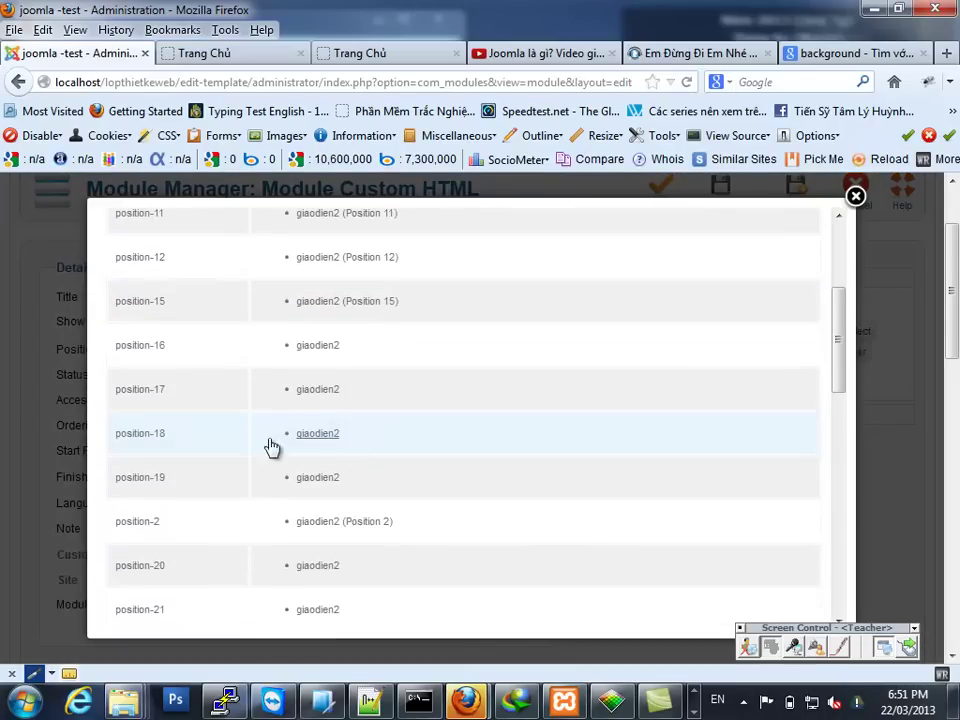
{"action": "scroll", "coordinate": [240, 463], "scroll_direction": "down", "scroll_amount": 6}
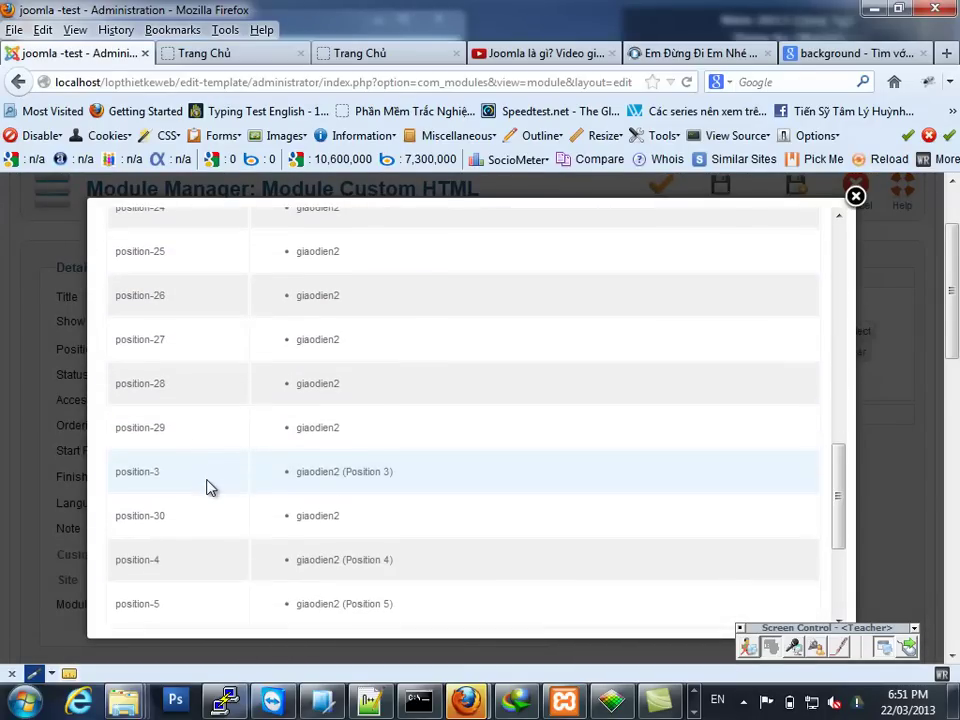
{"action": "scroll", "coordinate": [205, 490], "scroll_direction": "down", "scroll_amount": 2}
{"action": "left_click", "coordinate": [148, 480]}
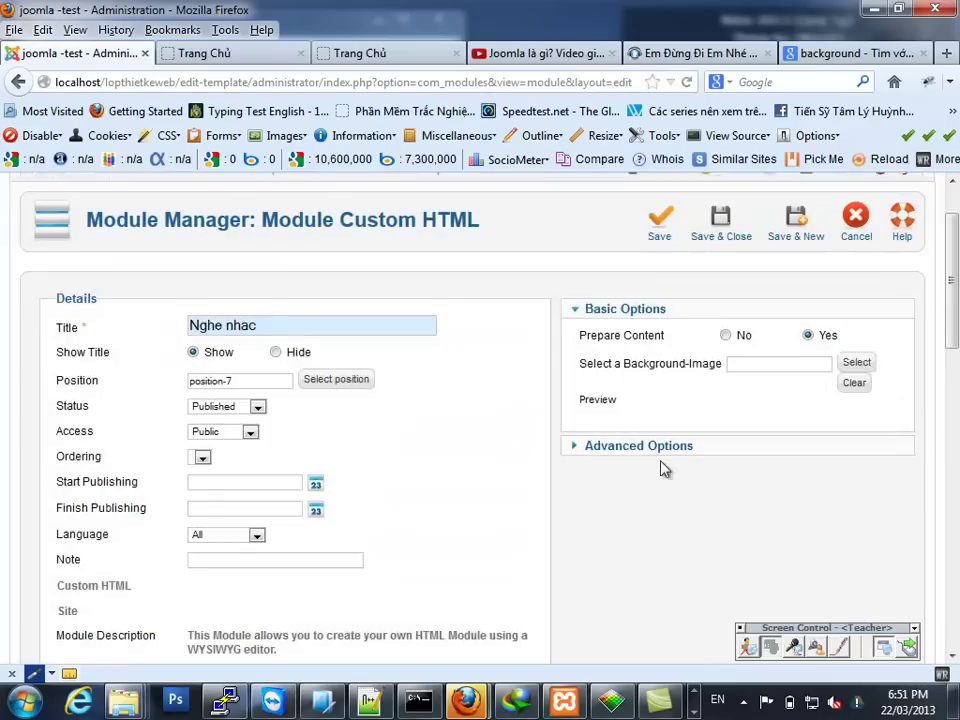
{"action": "scroll", "coordinate": [660, 467], "scroll_direction": "up", "scroll_amount": 2}
{"action": "left_click", "coordinate": [720, 298]}
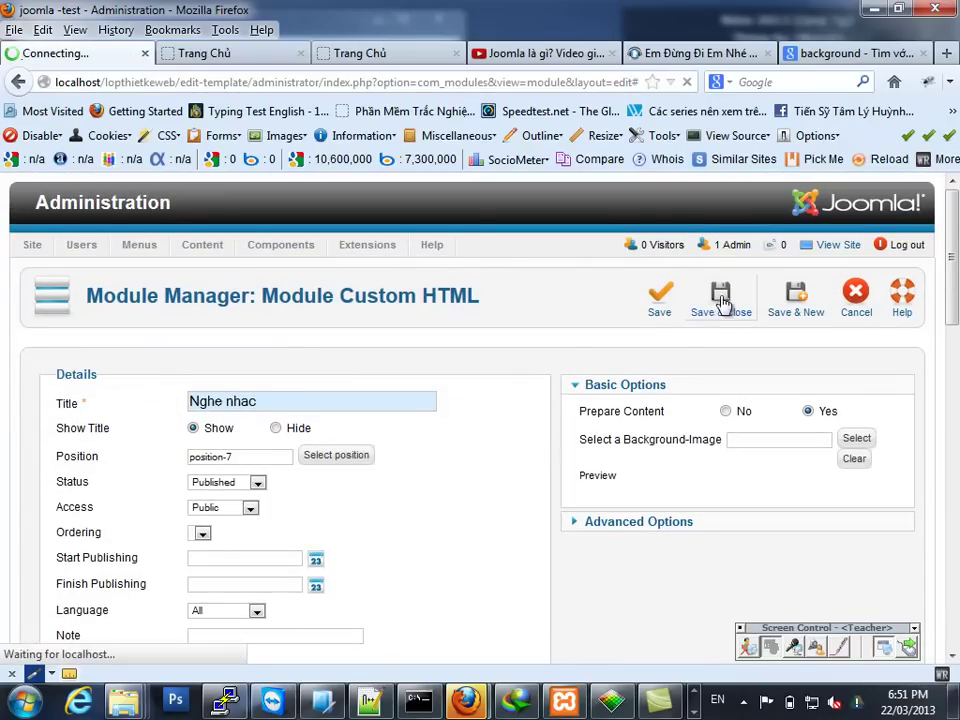
Reload the site front page to see the music player, then reopen the Nghe nhac module
{"action": "left_click", "coordinate": [225, 55]}
{"action": "key", "text": "F5"}
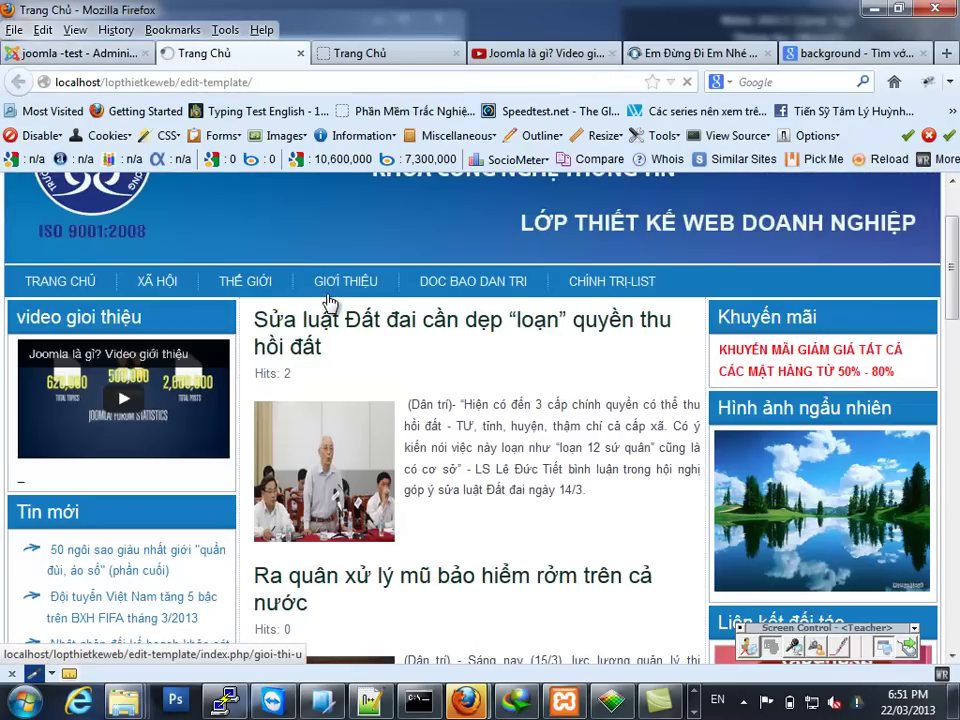
{"action": "scroll", "coordinate": [170, 393], "scroll_direction": "down", "scroll_amount": 5}
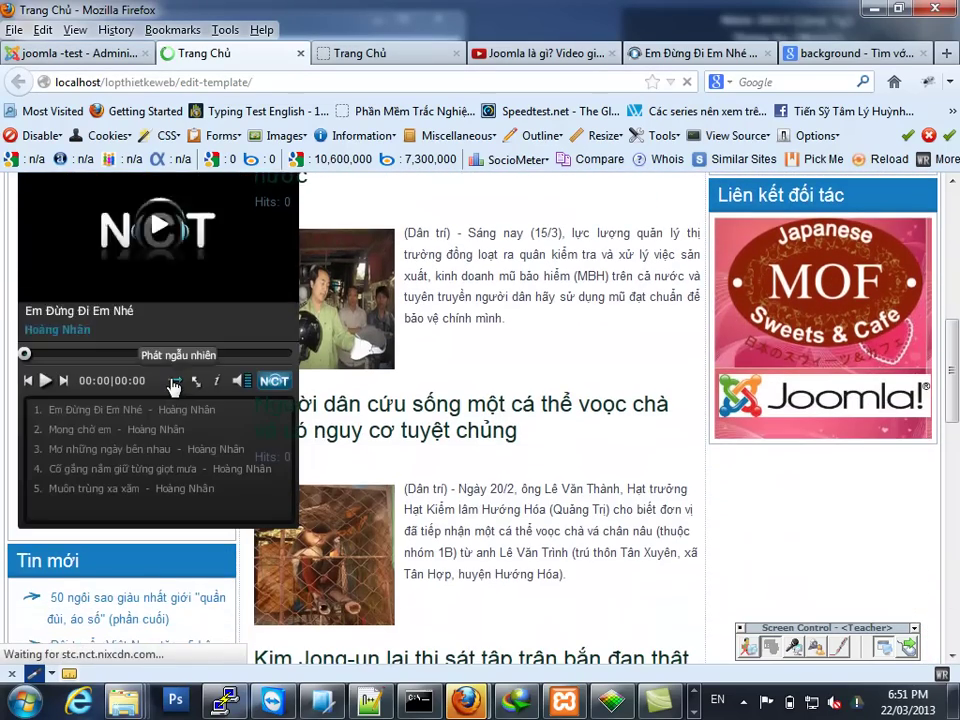
{"action": "left_click", "coordinate": [75, 53]}
{"action": "mouse_move", "coordinate": [128, 320]}
{"action": "scroll", "coordinate": [167, 443], "scroll_direction": "down", "scroll_amount": 8}
{"action": "scroll", "coordinate": [128, 375], "scroll_direction": "up", "scroll_amount": 2}
{"action": "left_click", "coordinate": [105, 345]}
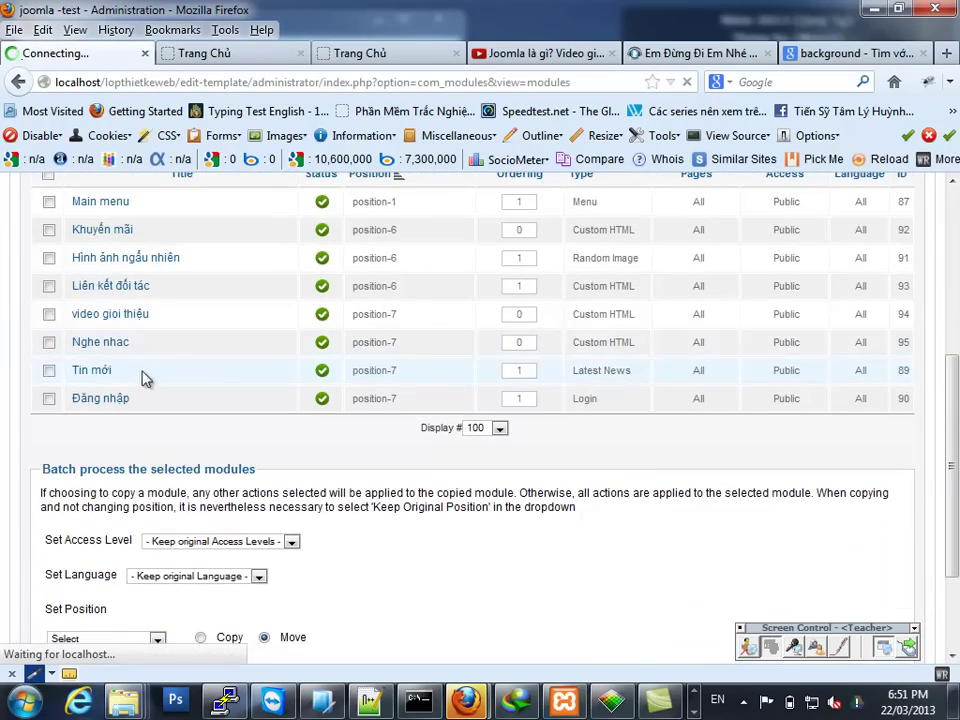
Change the playlist player's width from 300 to 226, making it 226 × 339, and save the module
{"action": "scroll", "coordinate": [180, 420], "scroll_direction": "down", "scroll_amount": 12}
{"action": "right_click", "coordinate": [184, 440]}
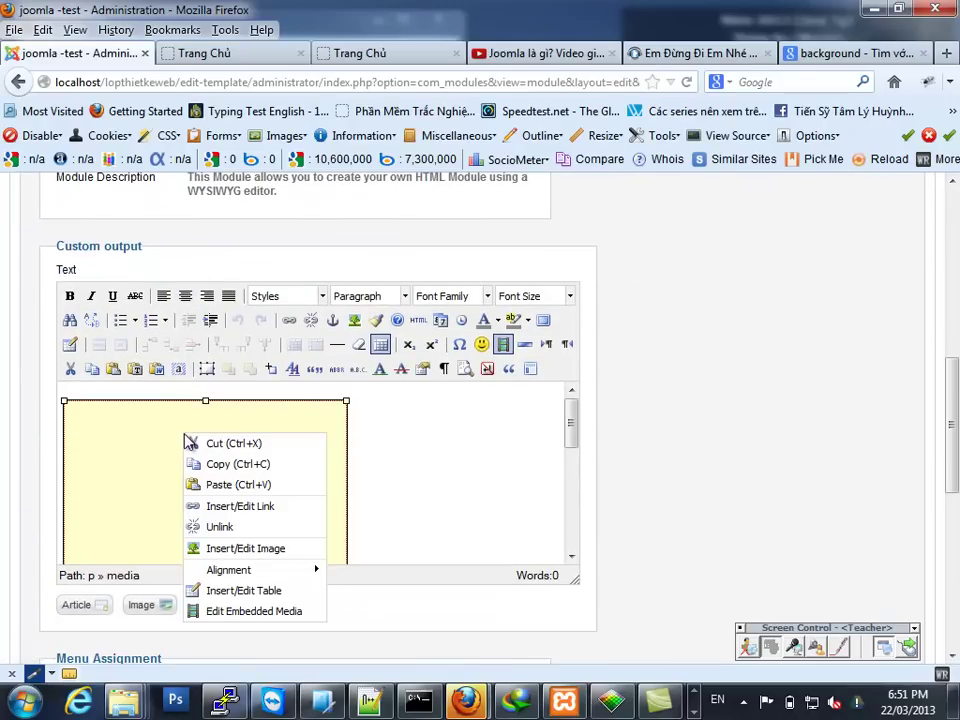
{"action": "left_click", "coordinate": [212, 613]}
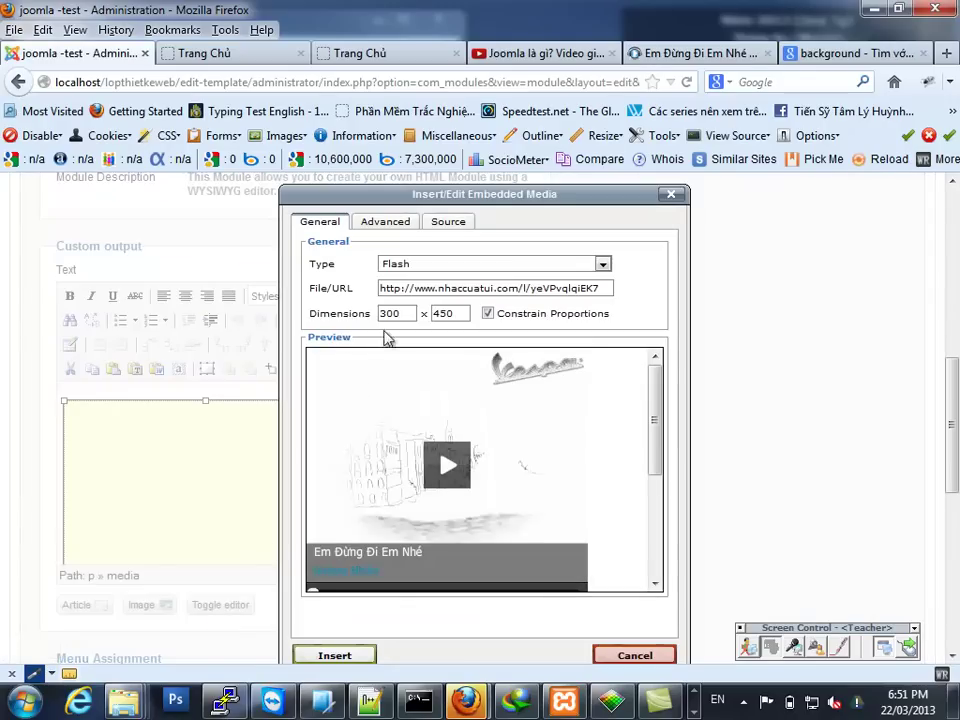
{"action": "left_click_drag", "start_coordinate": [403, 313], "coordinate": [313, 336]}
{"action": "type", "text": "226"}
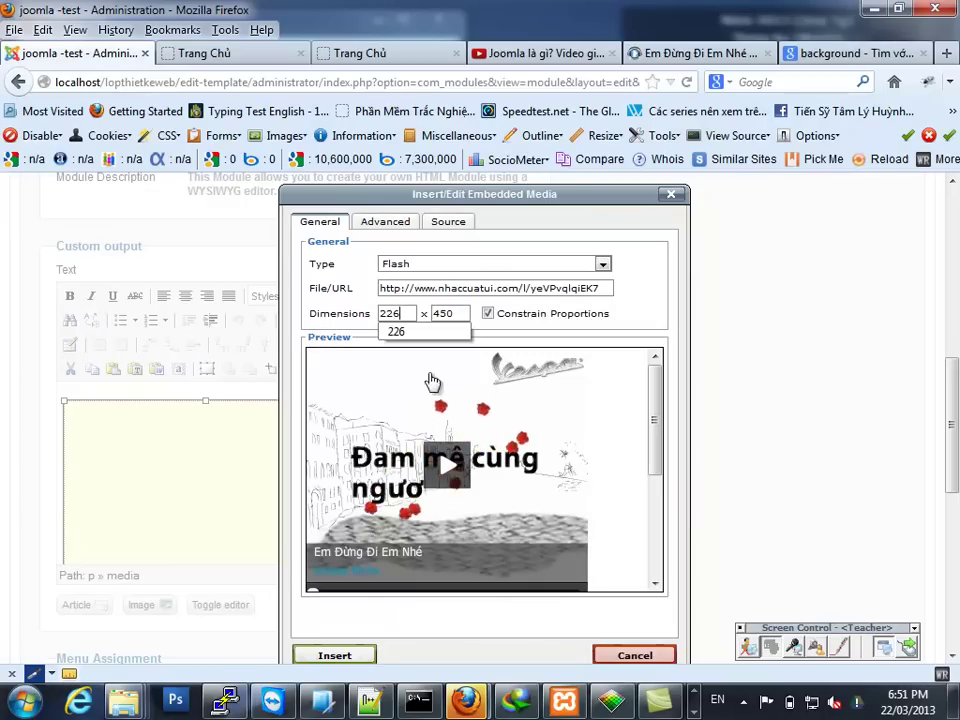
{"action": "left_click", "coordinate": [664, 321]}
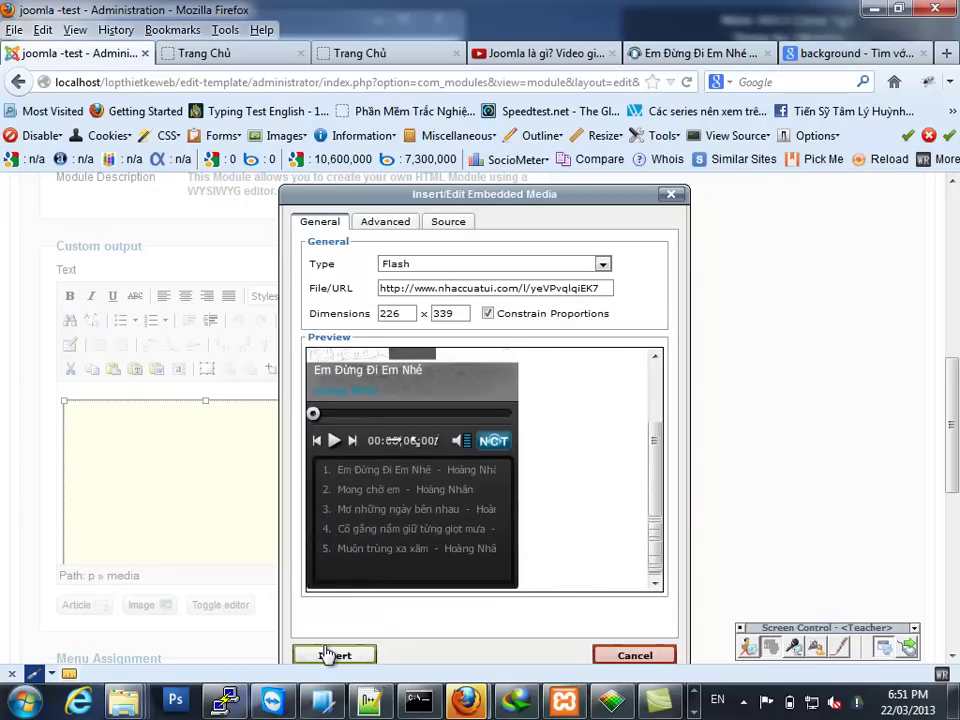
{"action": "left_click", "coordinate": [327, 655]}
{"action": "scroll", "coordinate": [480, 536], "scroll_direction": "up", "scroll_amount": 10}
{"action": "left_click", "coordinate": [645, 302]}
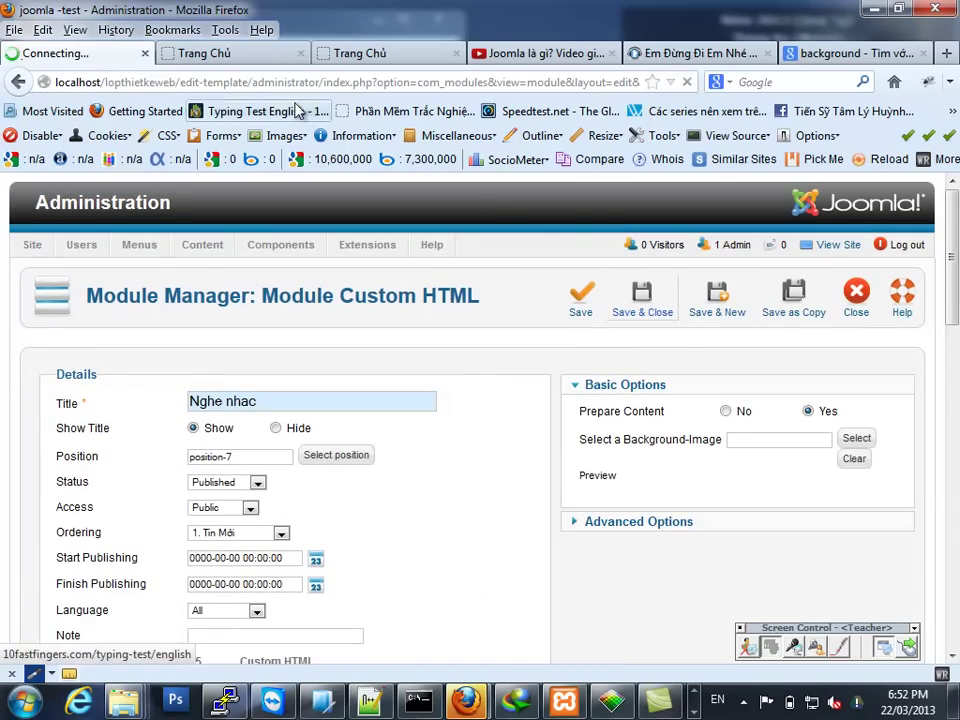
Scroll the front page to check the resized Nghe nhac player, then return to the Module Manager
{"action": "left_click", "coordinate": [218, 54]}
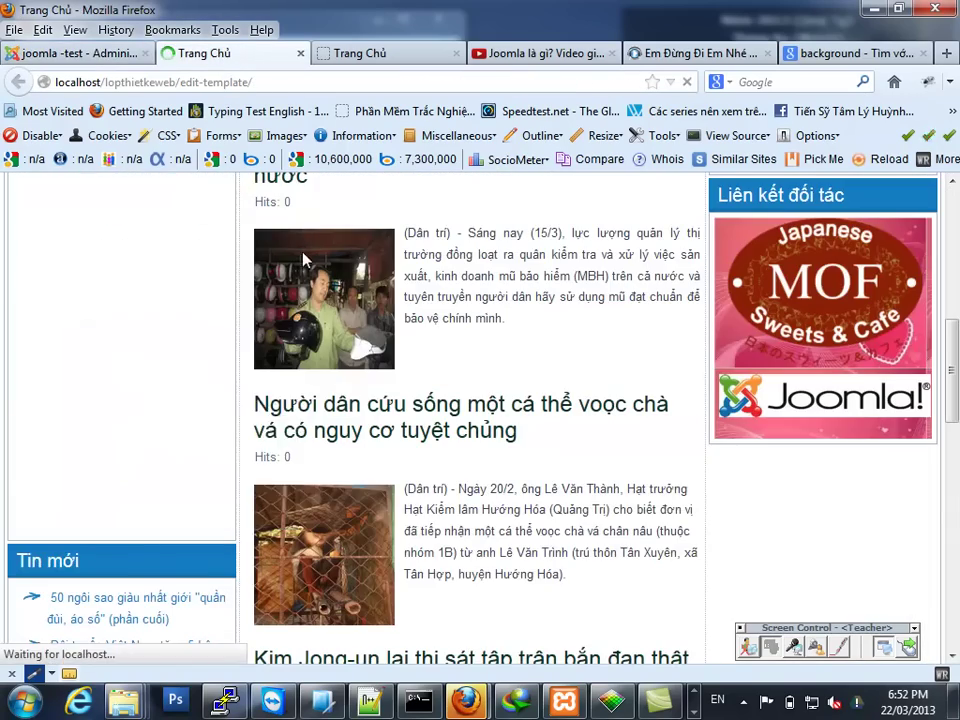
{"action": "scroll", "coordinate": [200, 386], "scroll_direction": "up", "scroll_amount": 8}
{"action": "scroll", "coordinate": [205, 386], "scroll_direction": "down", "scroll_amount": 15}
{"action": "scroll", "coordinate": [210, 373], "scroll_direction": "up", "scroll_amount": 12}
{"action": "scroll", "coordinate": [649, 400], "scroll_direction": "down", "scroll_amount": 15}
{"action": "scroll", "coordinate": [525, 382], "scroll_direction": "down", "scroll_amount": 1}
{"action": "scroll", "coordinate": [525, 385], "scroll_direction": "up", "scroll_amount": 10}
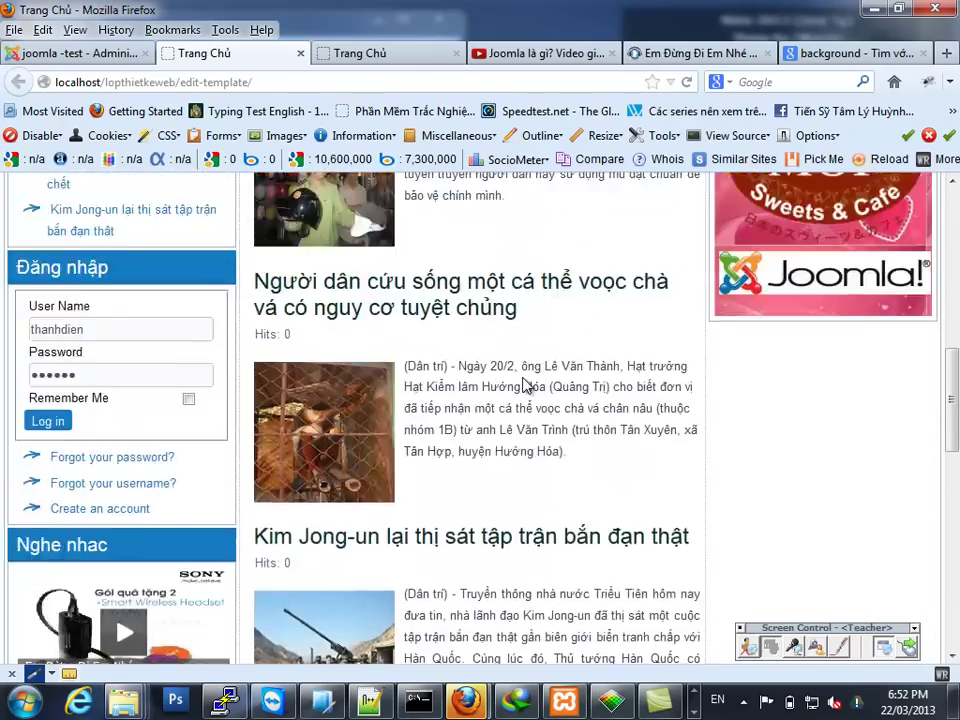
{"action": "scroll", "coordinate": [525, 385], "scroll_direction": "up", "scroll_amount": 10}
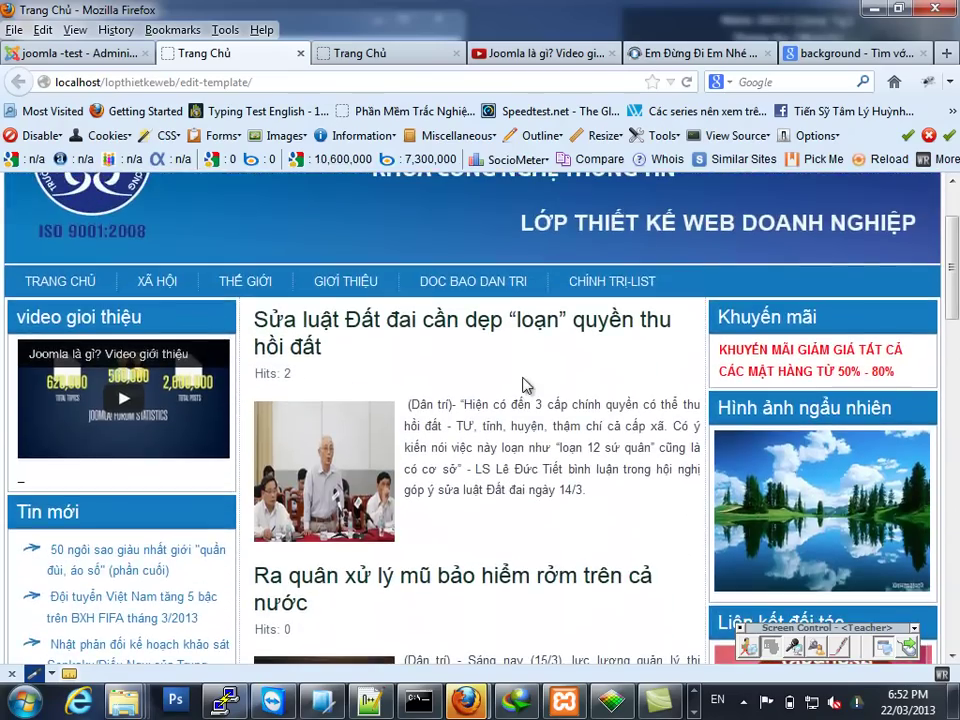
{"action": "scroll", "coordinate": [525, 385], "scroll_direction": "down", "scroll_amount": 10}
{"action": "scroll", "coordinate": [525, 380], "scroll_direction": "up", "scroll_amount": 4}
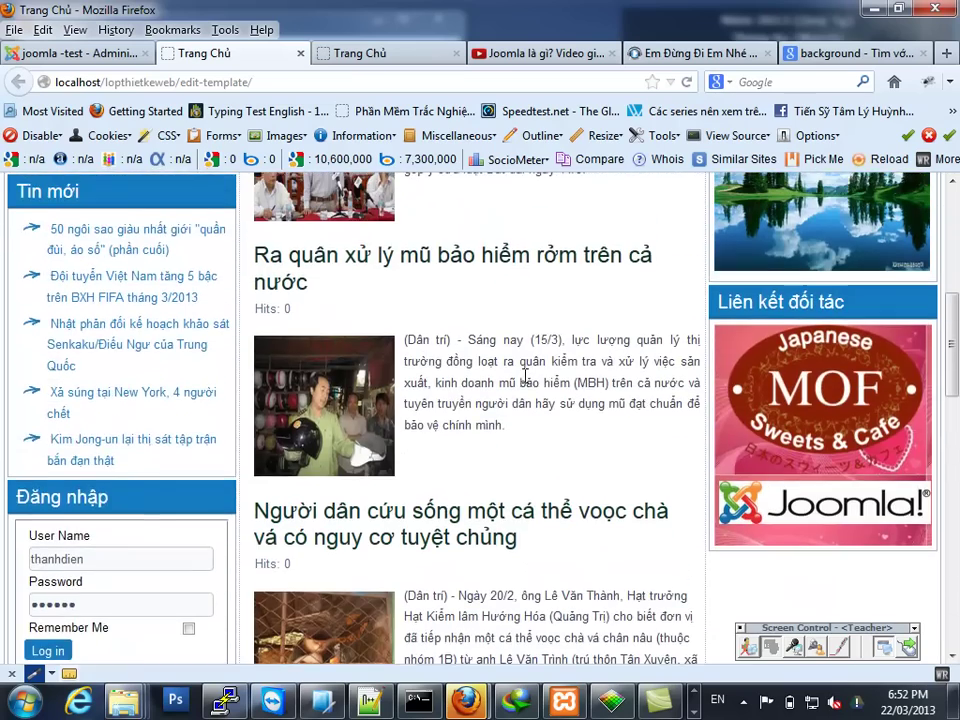
{"action": "scroll", "coordinate": [525, 377], "scroll_direction": "up", "scroll_amount": 6}
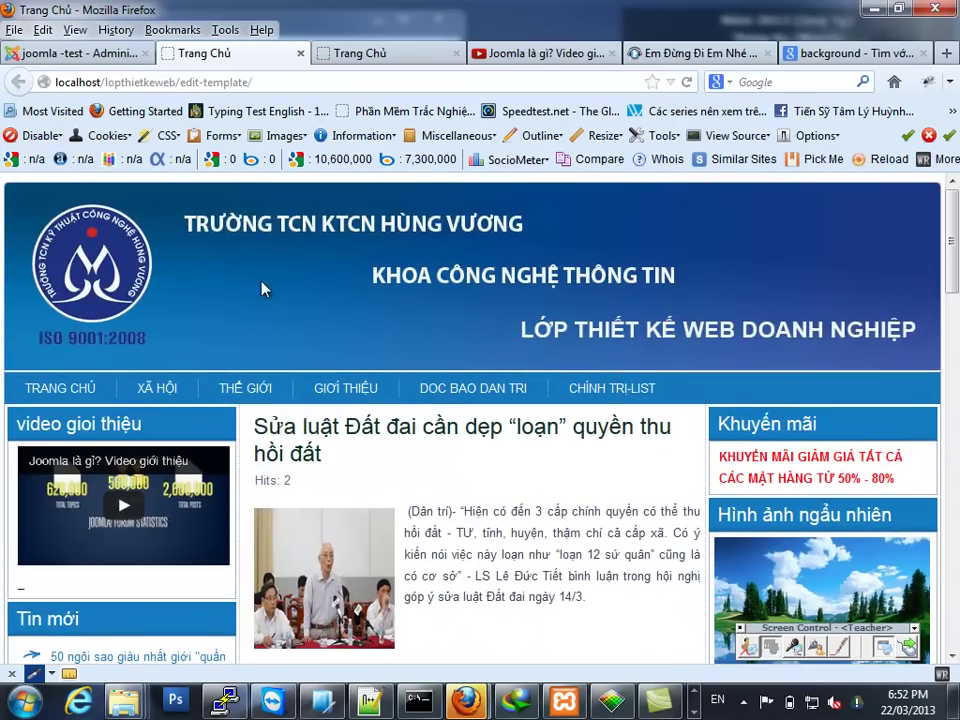
{"action": "left_click", "coordinate": [76, 55]}
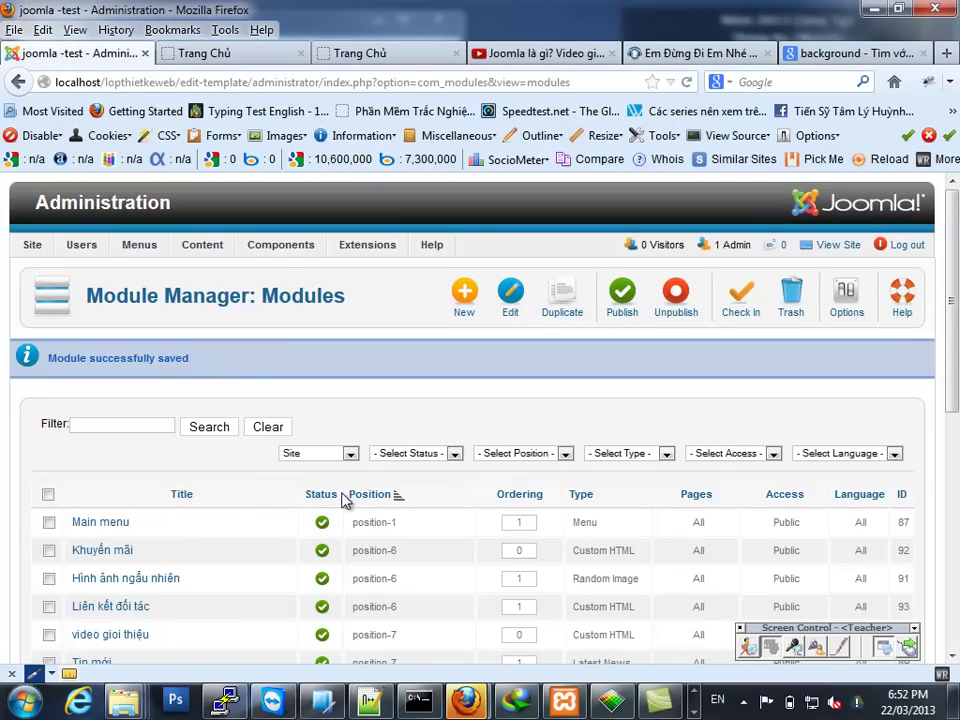
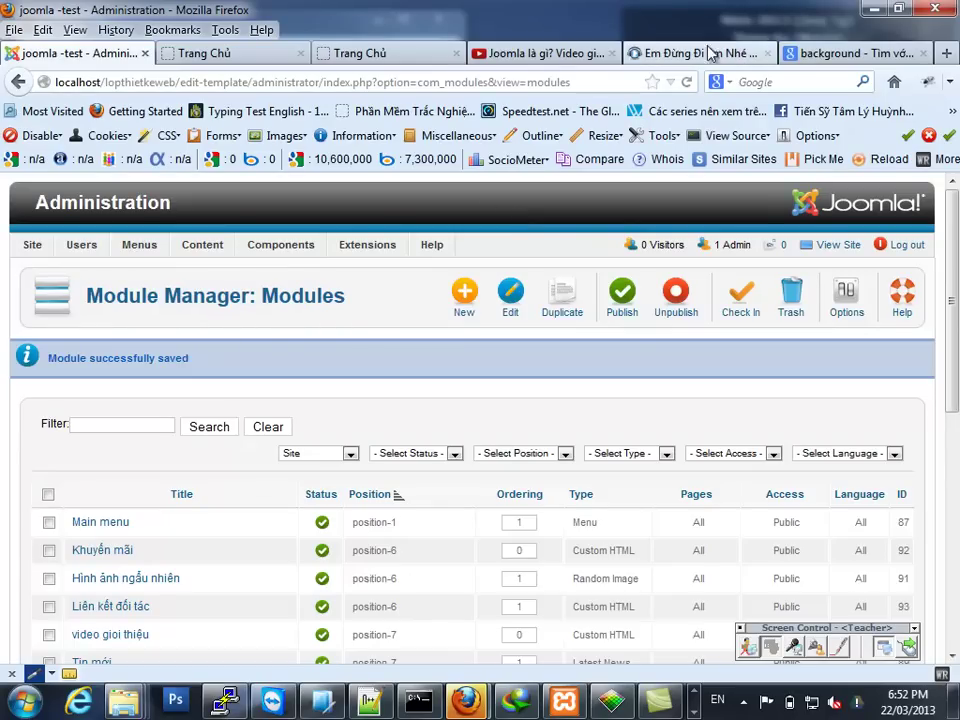
On the music site, search for and open the song page 'Chờ Ngày Mưa Tan'
{"action": "left_click", "coordinate": [660, 62]}
{"action": "scroll", "coordinate": [439, 321], "scroll_direction": "up", "scroll_amount": 8}
{"action": "mouse_move", "coordinate": [195, 218]}
{"action": "left_click", "coordinate": [174, 197]}
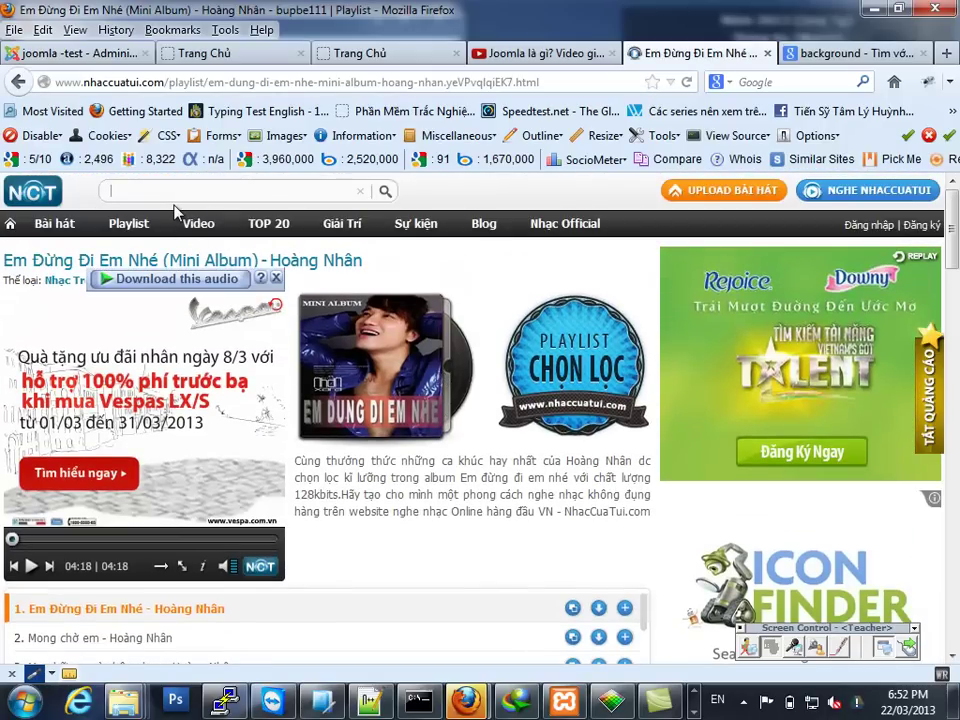
{"action": "mouse_move", "coordinate": [57, 238]}
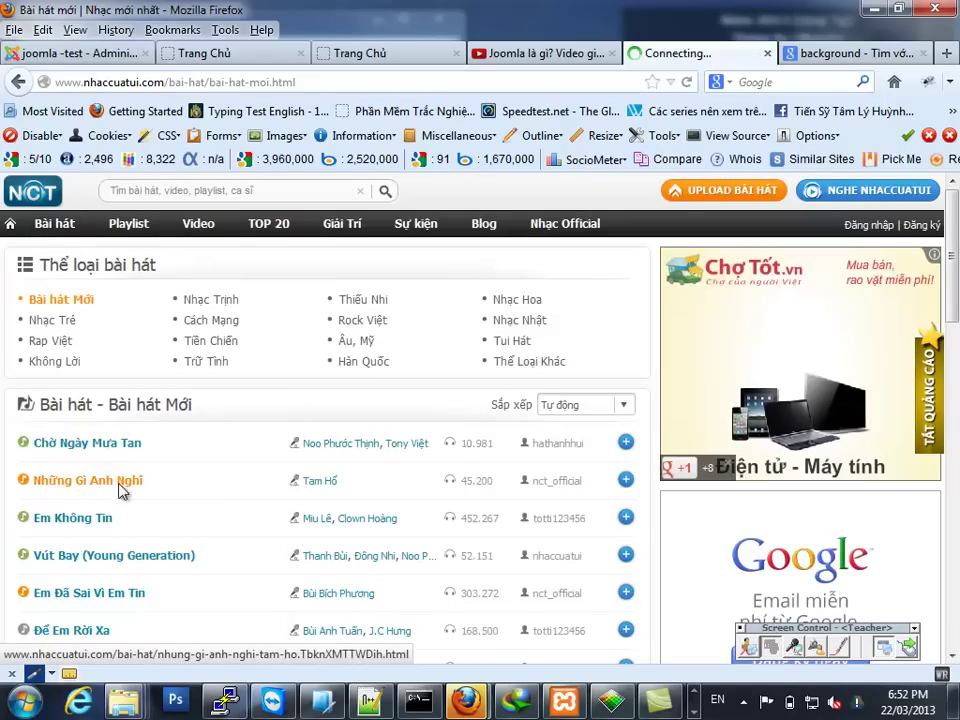
{"action": "left_click", "coordinate": [116, 445]}
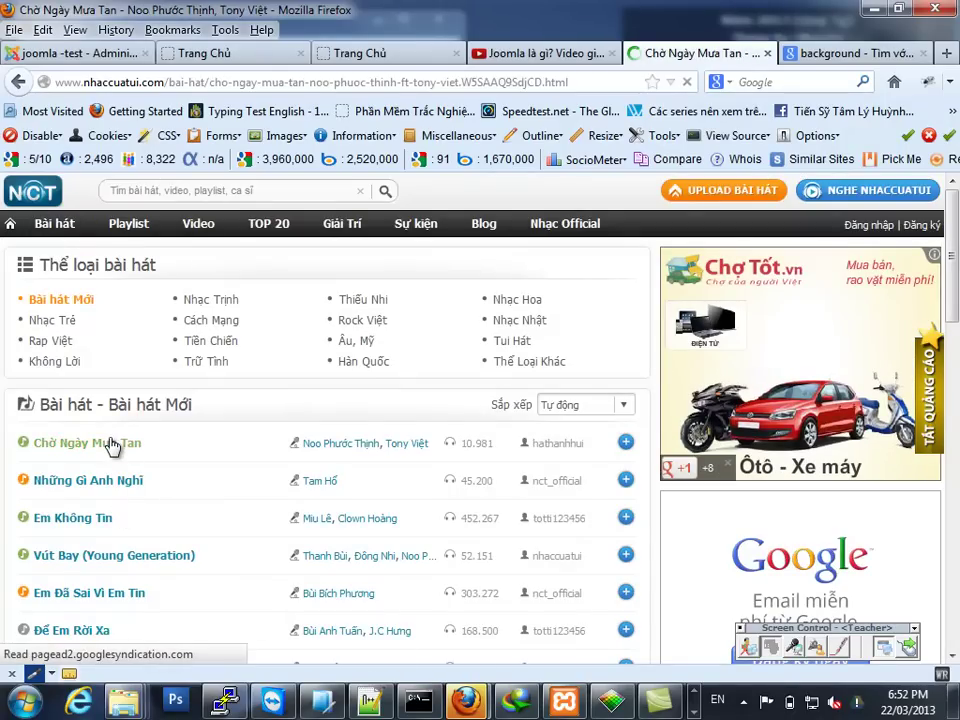
Copy the song's blog embed code with the Tự động play (autoplay) option selected
{"action": "scroll", "coordinate": [140, 470], "scroll_direction": "down", "scroll_amount": 2}
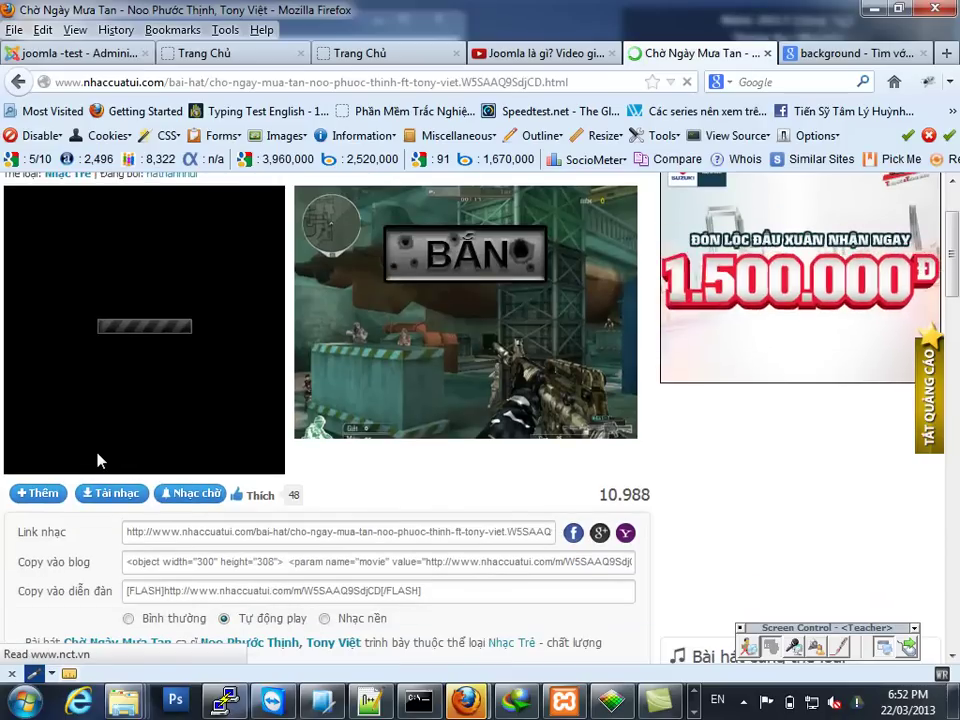
{"action": "scroll", "coordinate": [98, 461], "scroll_direction": "down", "scroll_amount": 4}
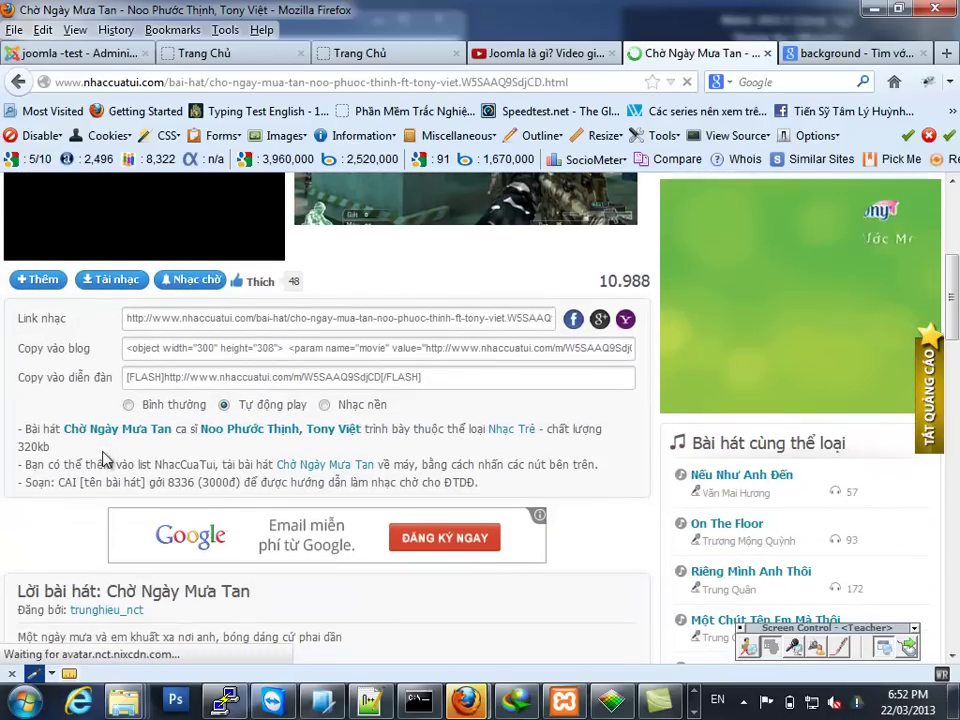
{"action": "left_click", "coordinate": [324, 404]}
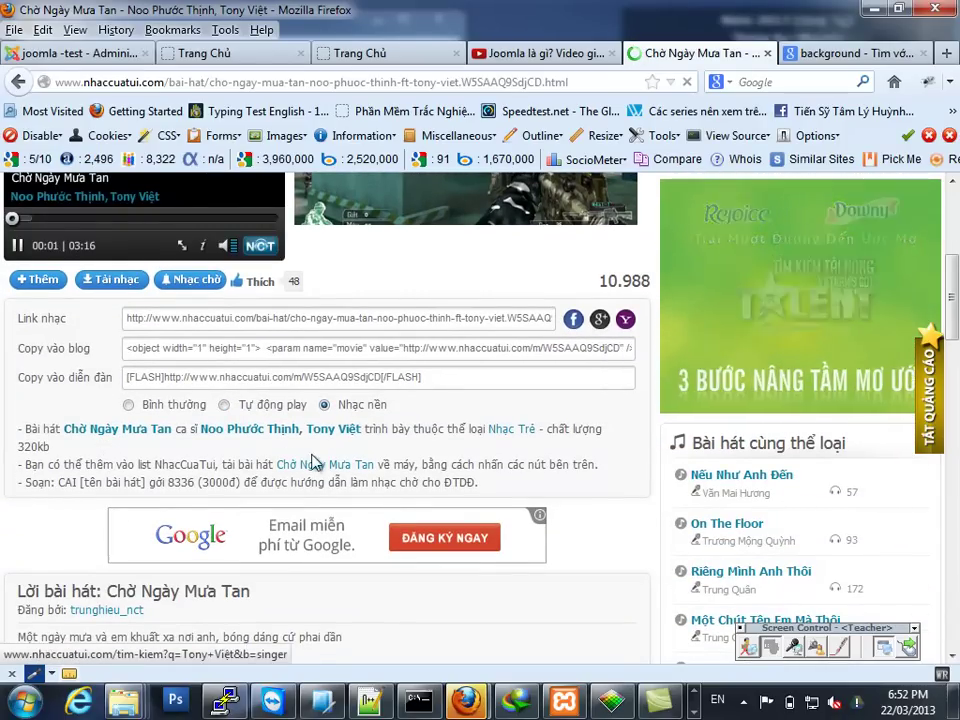
{"action": "left_click", "coordinate": [152, 347]}
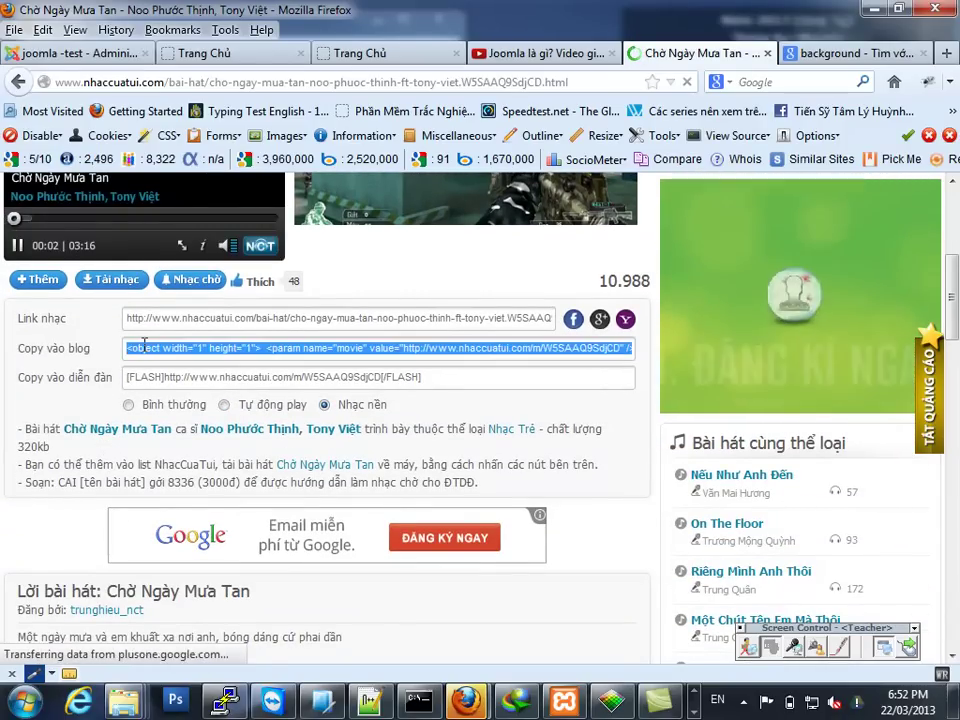
{"action": "left_click", "coordinate": [224, 405]}
{"action": "left_click", "coordinate": [182, 348]}
{"action": "right_click", "coordinate": [182, 352]}
{"action": "left_click", "coordinate": [201, 417]}
Back in Joomla's Module Manager, start a new Custom HTML module
{"action": "left_click", "coordinate": [78, 53]}
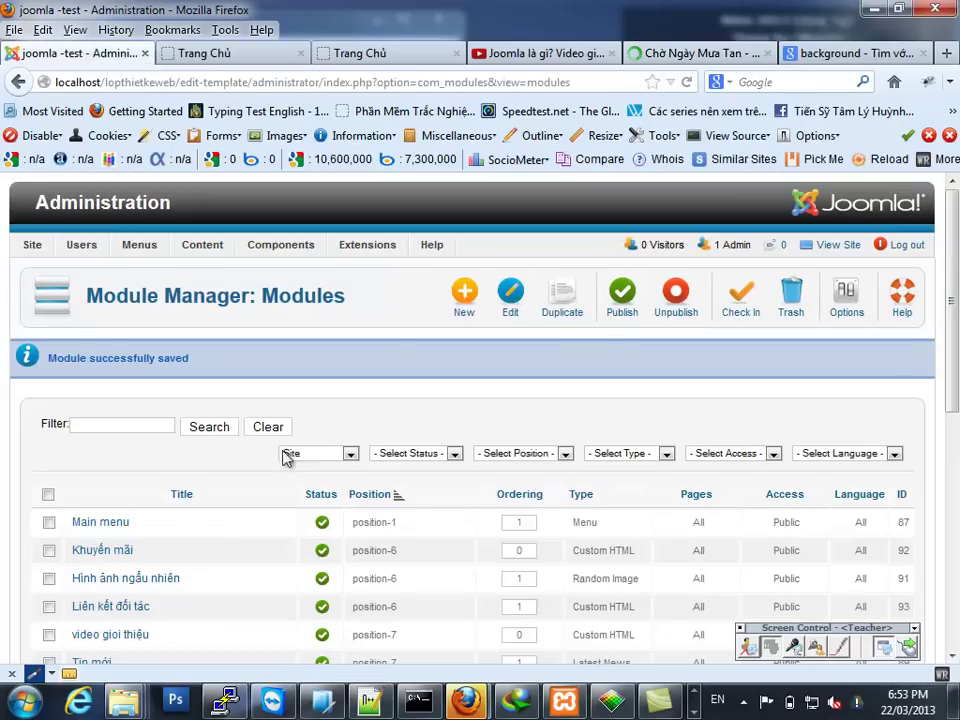
{"action": "left_click", "coordinate": [476, 298]}
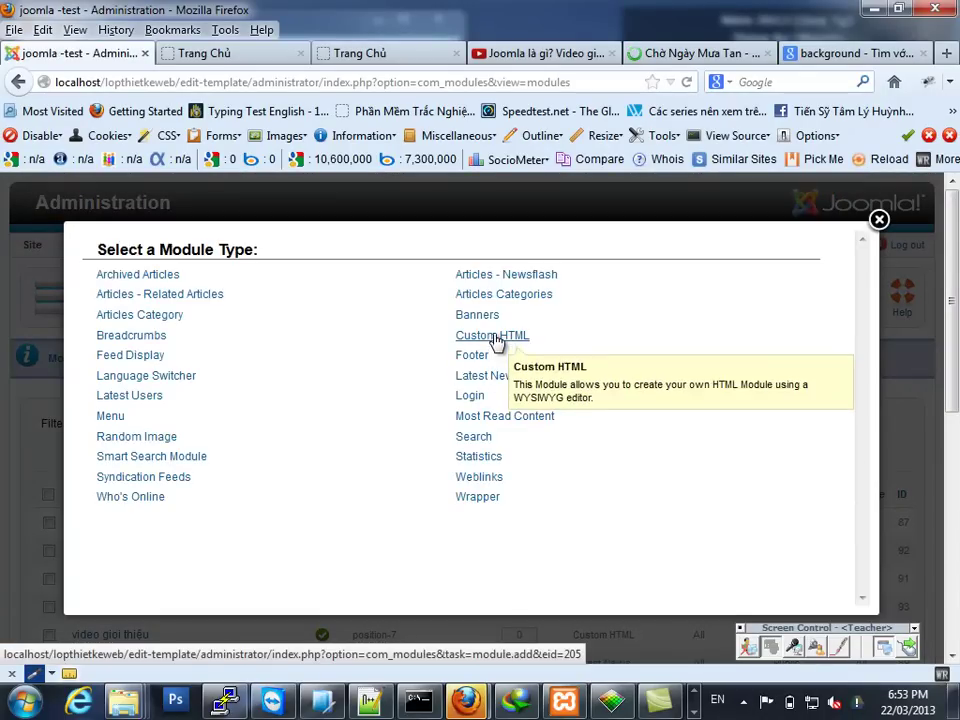
{"action": "scroll", "coordinate": [279, 476], "scroll_direction": "down", "scroll_amount": 5}
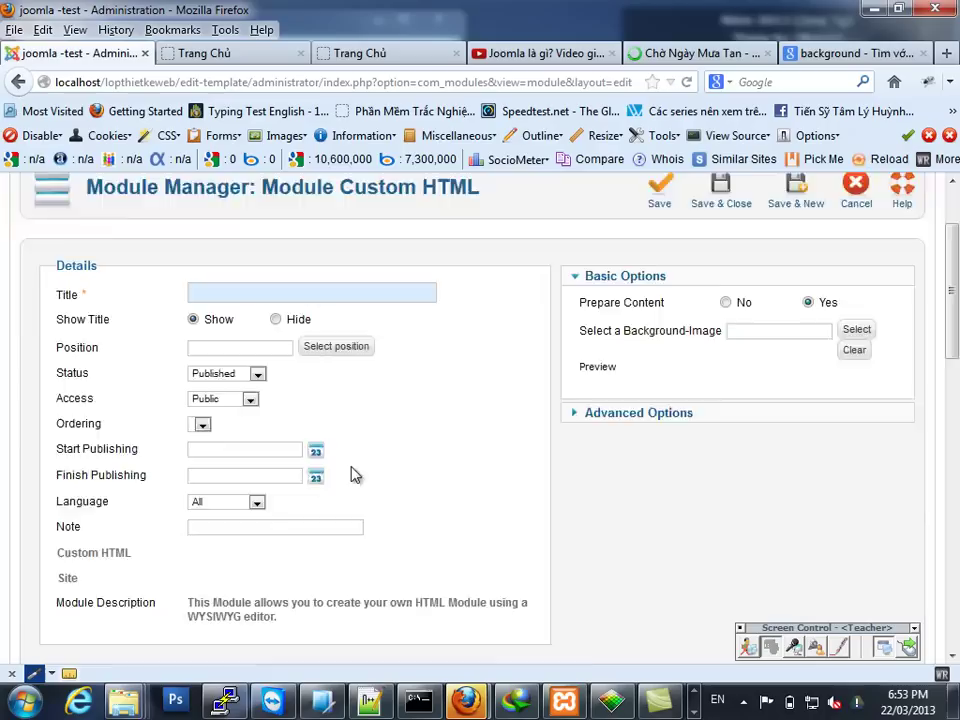
{"action": "scroll", "coordinate": [307, 497], "scroll_direction": "down", "scroll_amount": 2}
Paste the autoplay embed code into the module text's HTML source and apply it
{"action": "left_click", "coordinate": [222, 518]}
{"action": "left_click", "coordinate": [440, 426]}
{"action": "left_click", "coordinate": [420, 426]}
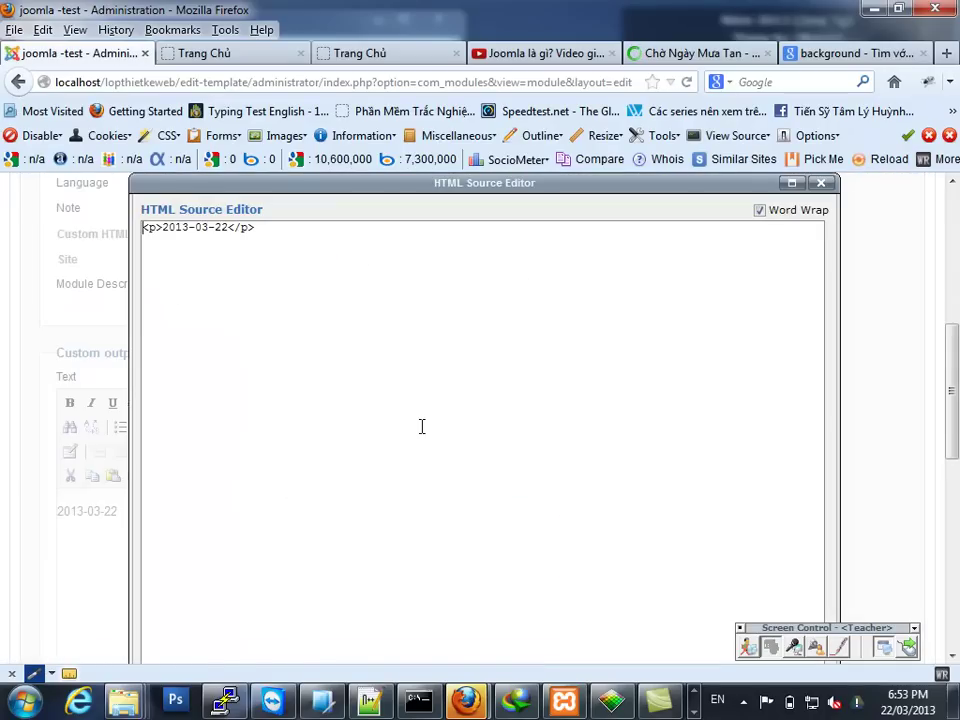
{"action": "key", "text": "ctrl+v"}
{"action": "scroll", "coordinate": [317, 484], "scroll_direction": "down", "scroll_amount": 8}
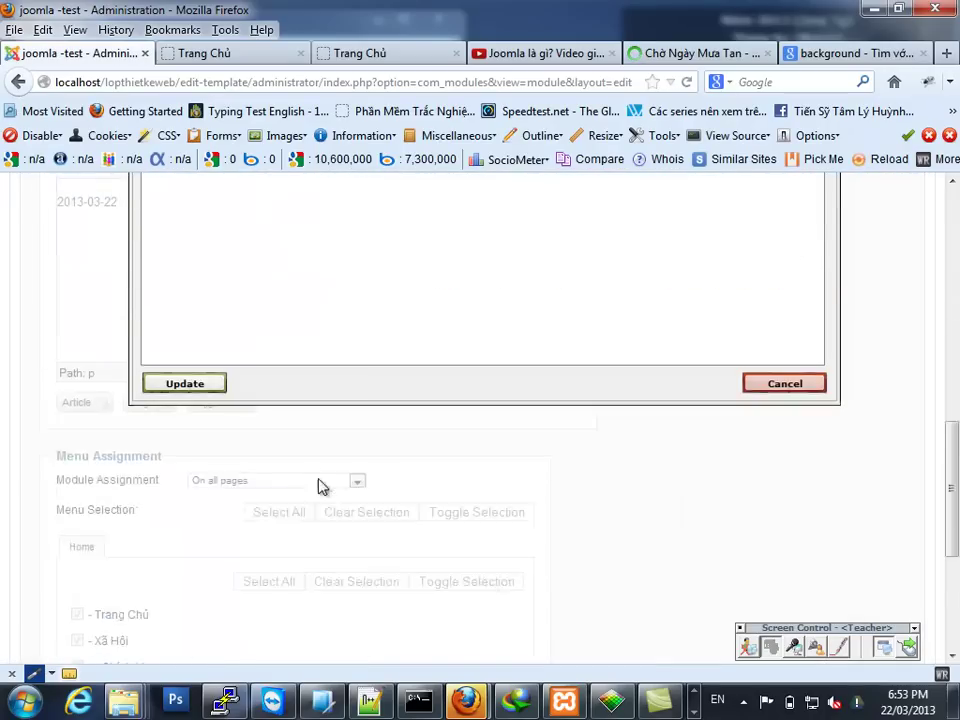
{"action": "left_click", "coordinate": [182, 263]}
Delete the inserted flash player from the module text
{"action": "scroll", "coordinate": [332, 366], "scroll_direction": "up", "scroll_amount": 9}
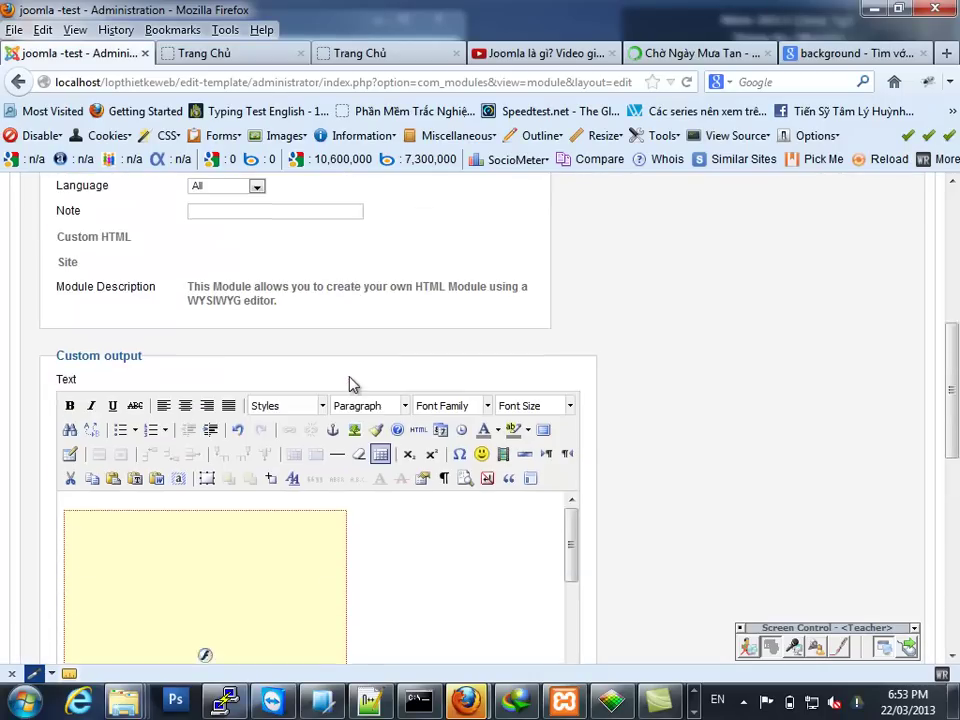
{"action": "scroll", "coordinate": [350, 394], "scroll_direction": "down", "scroll_amount": 4}
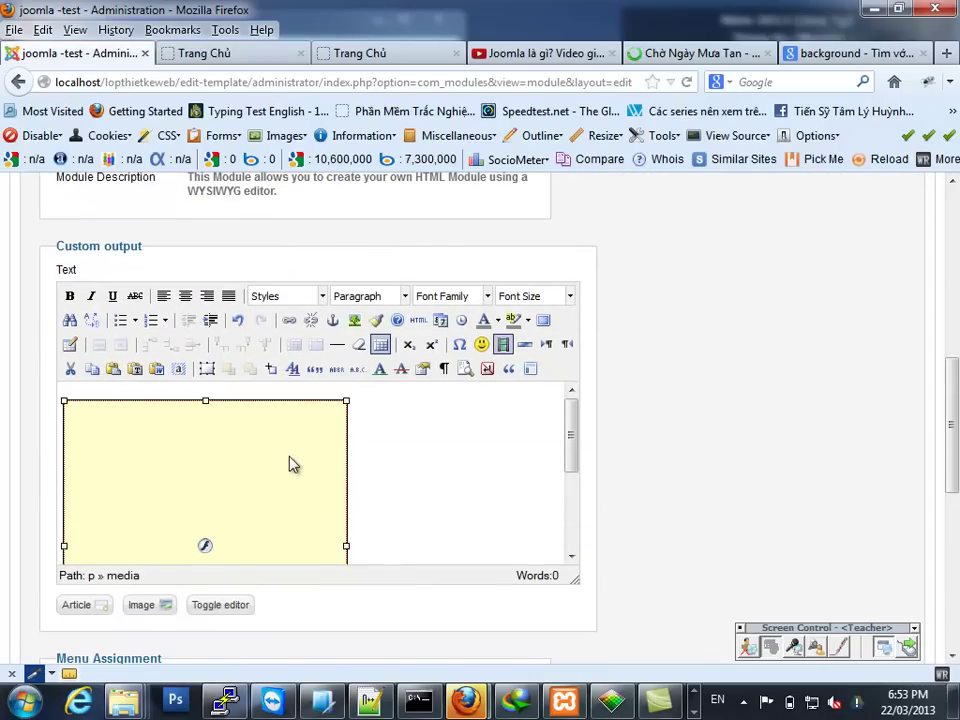
{"action": "scroll", "coordinate": [300, 460], "scroll_direction": "down", "scroll_amount": 3}
{"action": "scroll", "coordinate": [311, 454], "scroll_direction": "up", "scroll_amount": 3}
{"action": "key", "text": "Delete"}
Copy the song's Nhạc nền (background-music) embed code at 1×1 size for the Joomla editor
{"action": "left_click", "coordinate": [677, 50]}
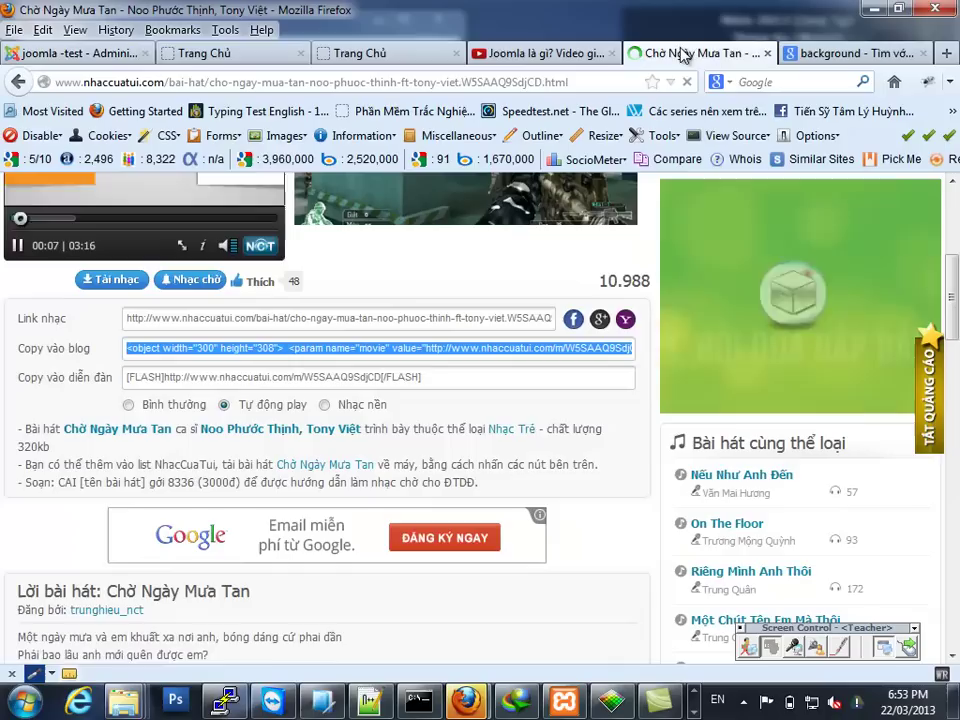
{"action": "left_click", "coordinate": [325, 405]}
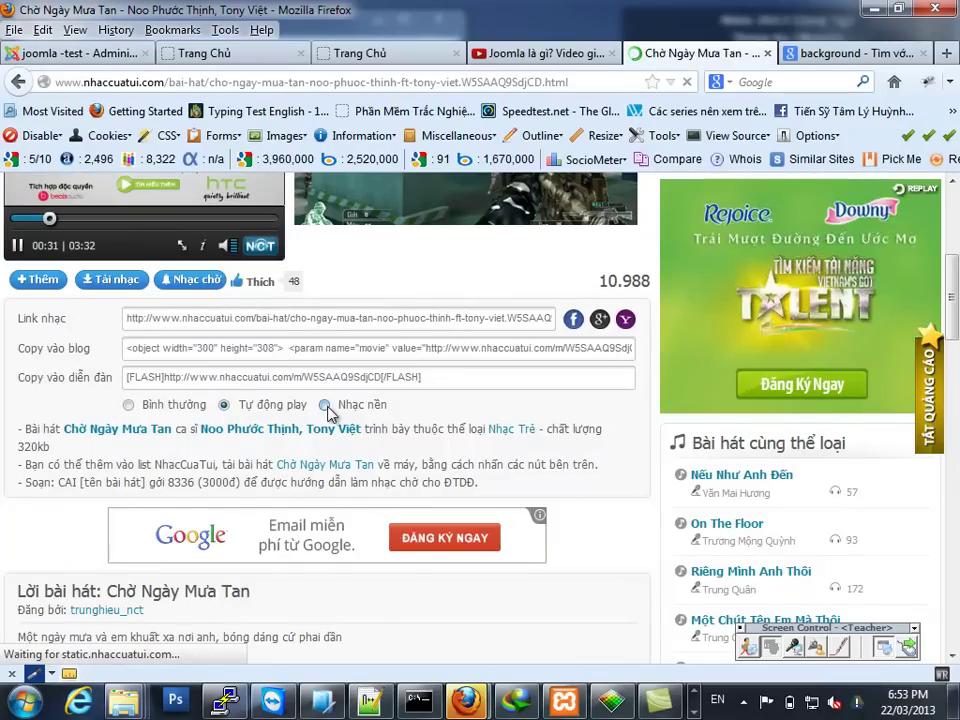
{"action": "left_click", "coordinate": [245, 350]}
{"action": "right_click", "coordinate": [245, 350]}
{"action": "left_click", "coordinate": [262, 407]}
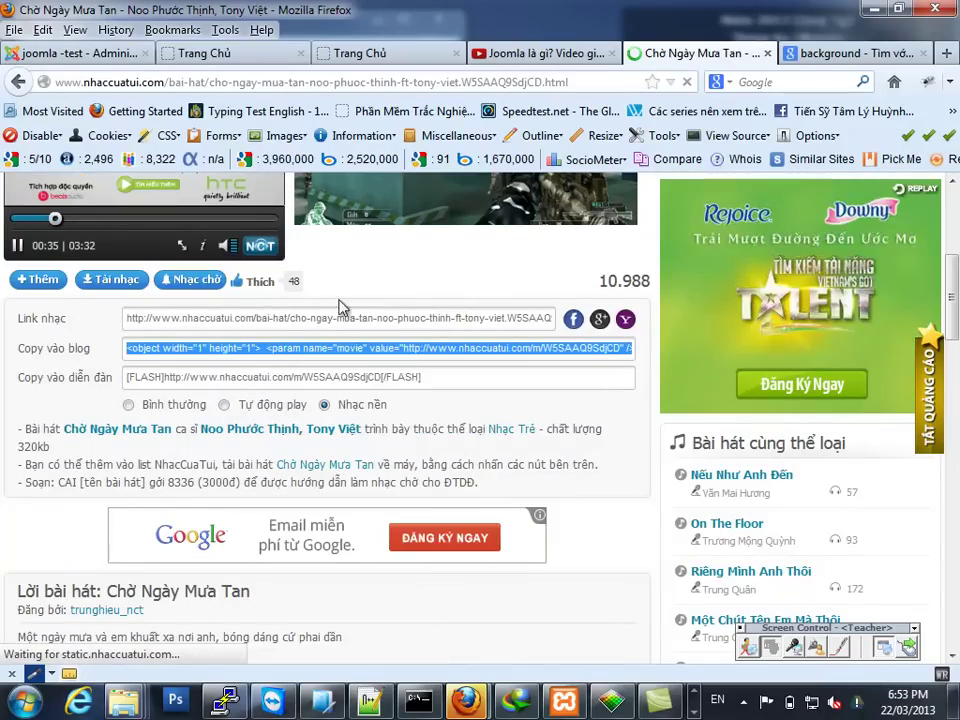
{"action": "left_click", "coordinate": [90, 53]}
Paste the background-music embed code into the module's HTML source and apply it
{"action": "left_click", "coordinate": [417, 320]}
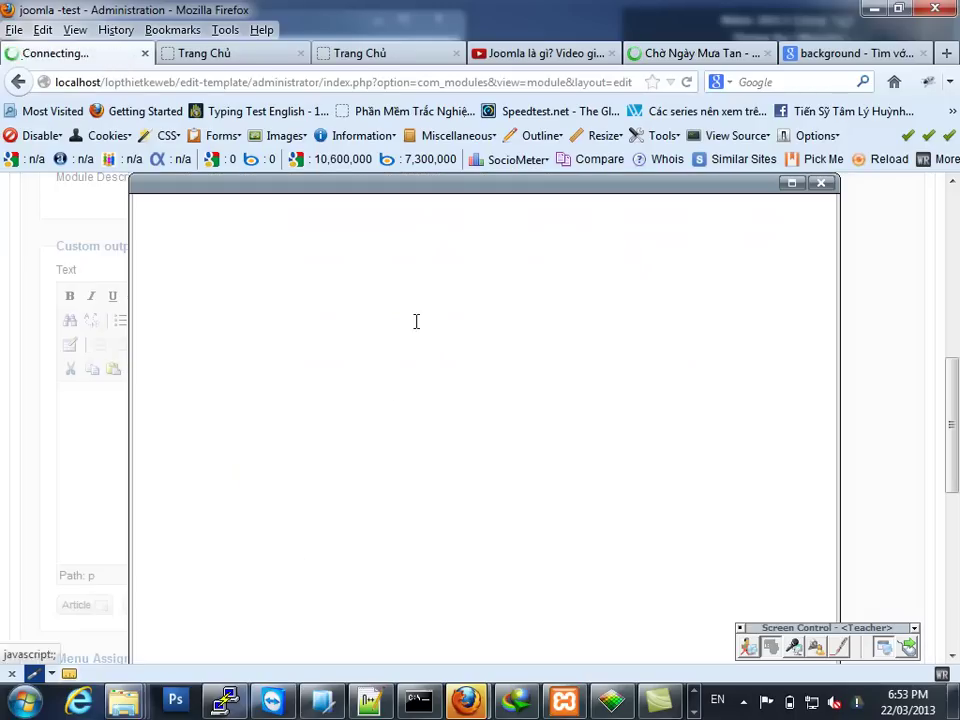
{"action": "key", "text": "ctrl+v"}
{"action": "scroll", "coordinate": [230, 530], "scroll_direction": "down", "scroll_amount": 3}
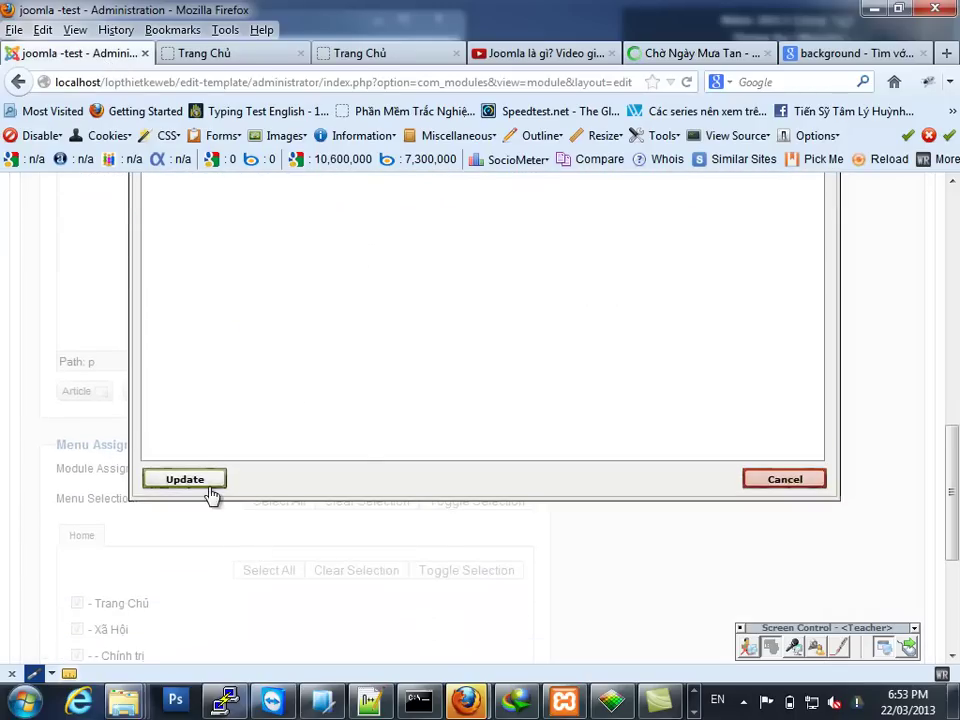
{"action": "left_click", "coordinate": [205, 484]}
{"action": "scroll", "coordinate": [171, 460], "scroll_direction": "up", "scroll_amount": 4}
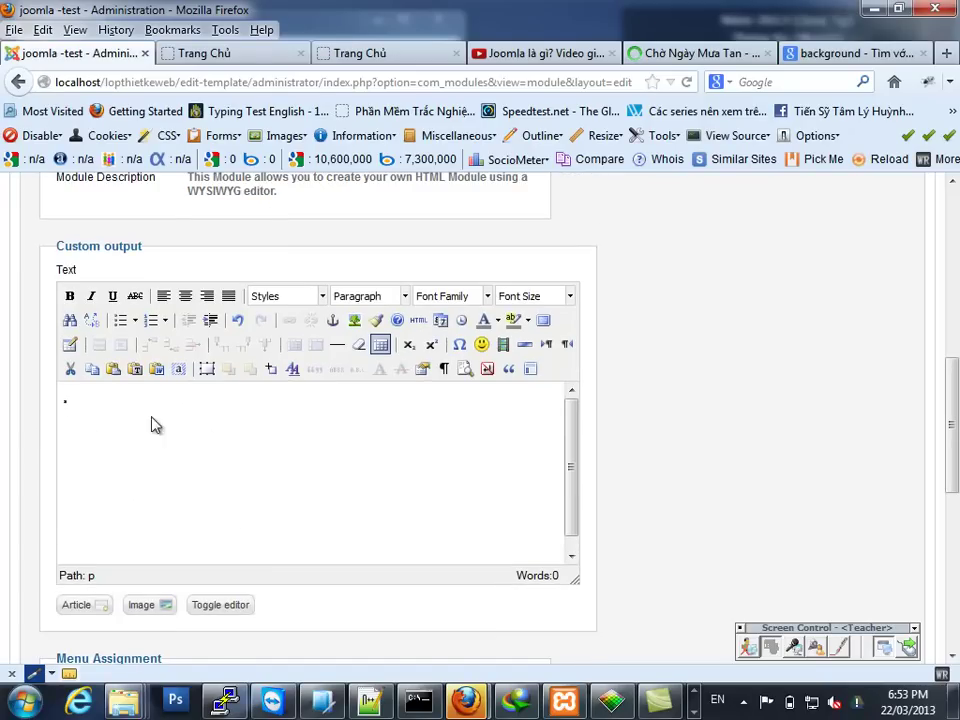
{"action": "scroll", "coordinate": [200, 470], "scroll_direction": "up", "scroll_amount": 6}
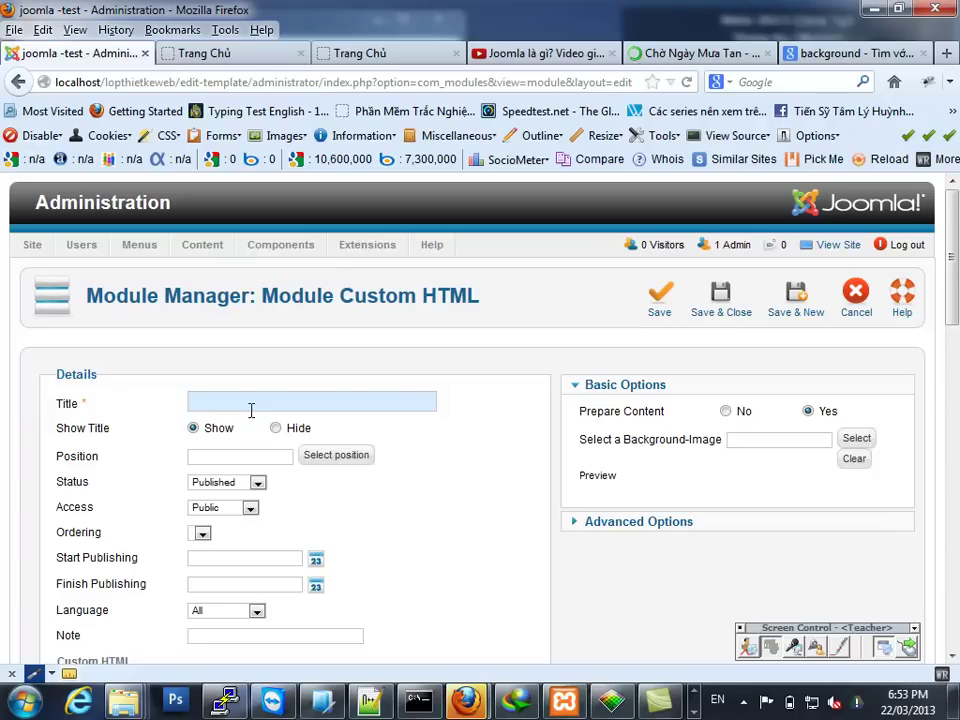
Title the module 'Nhac nen' and save and close it
{"action": "type", "text": "Nhac nen"}
{"action": "left_click", "coordinate": [721, 296]}
{"action": "scroll", "coordinate": [394, 388], "scroll_direction": "down", "scroll_amount": 7}
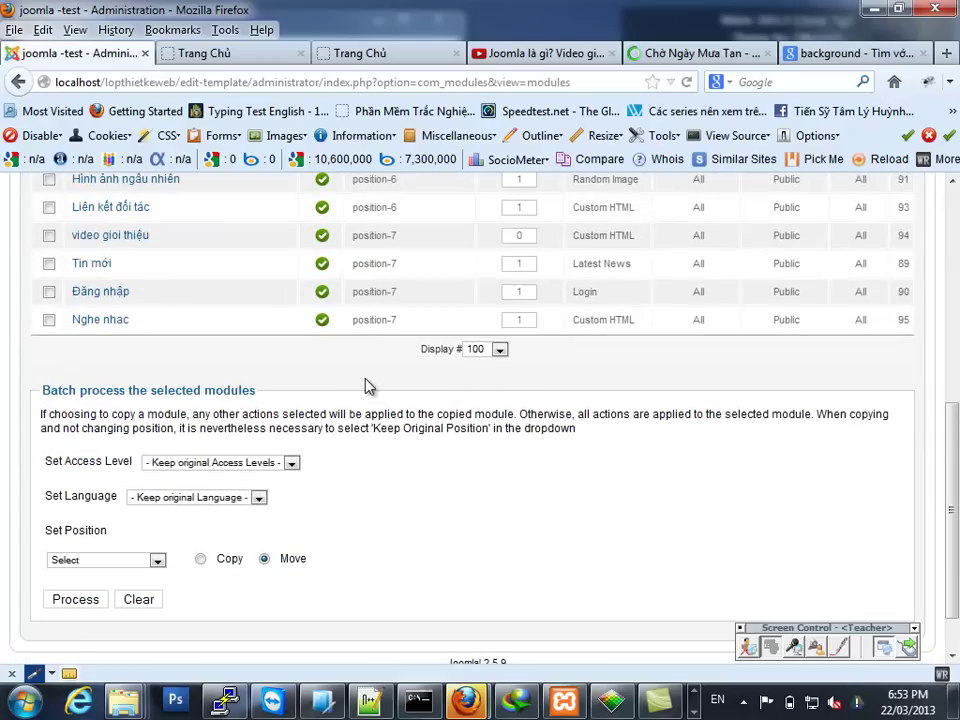
{"action": "scroll", "coordinate": [375, 371], "scroll_direction": "up", "scroll_amount": 4}
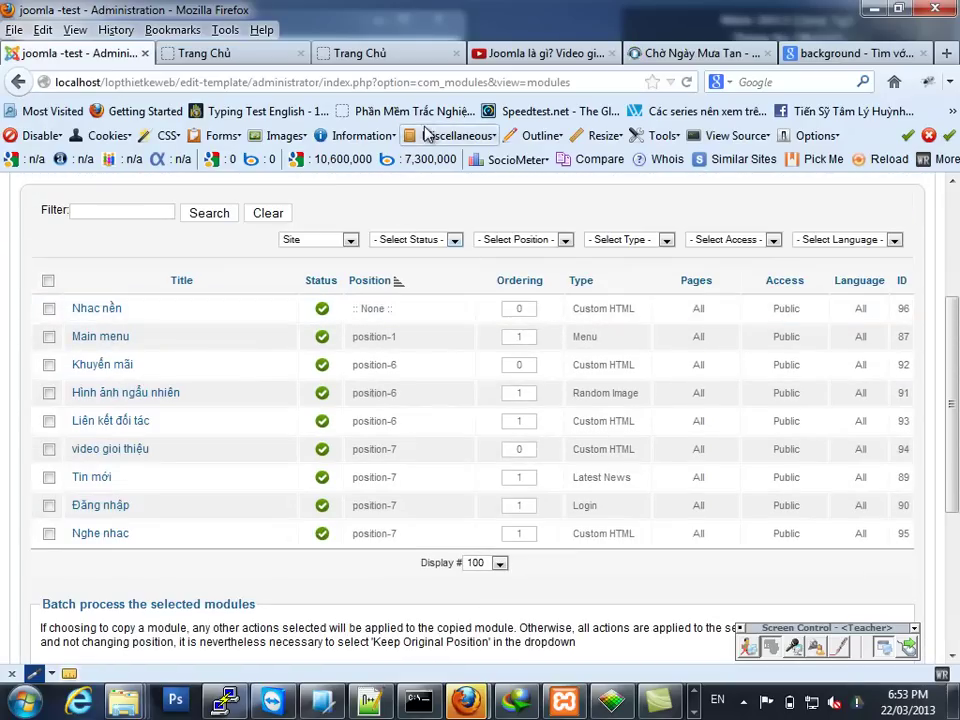
{"action": "scroll", "coordinate": [707, 292], "scroll_direction": "up", "scroll_amount": 4}
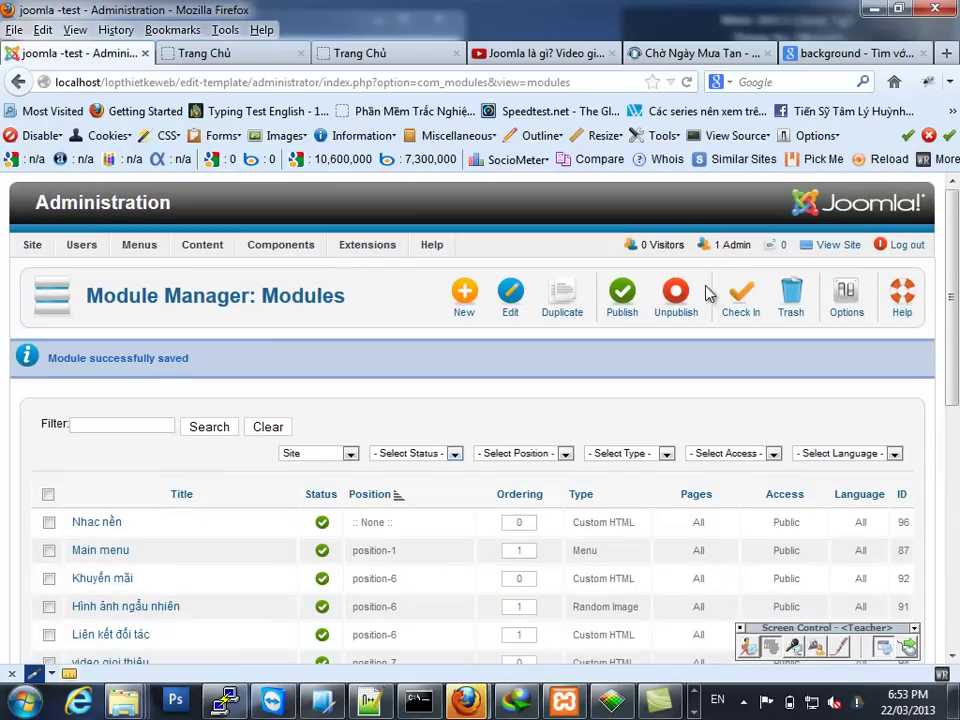
{"action": "left_click", "coordinate": [828, 245]}
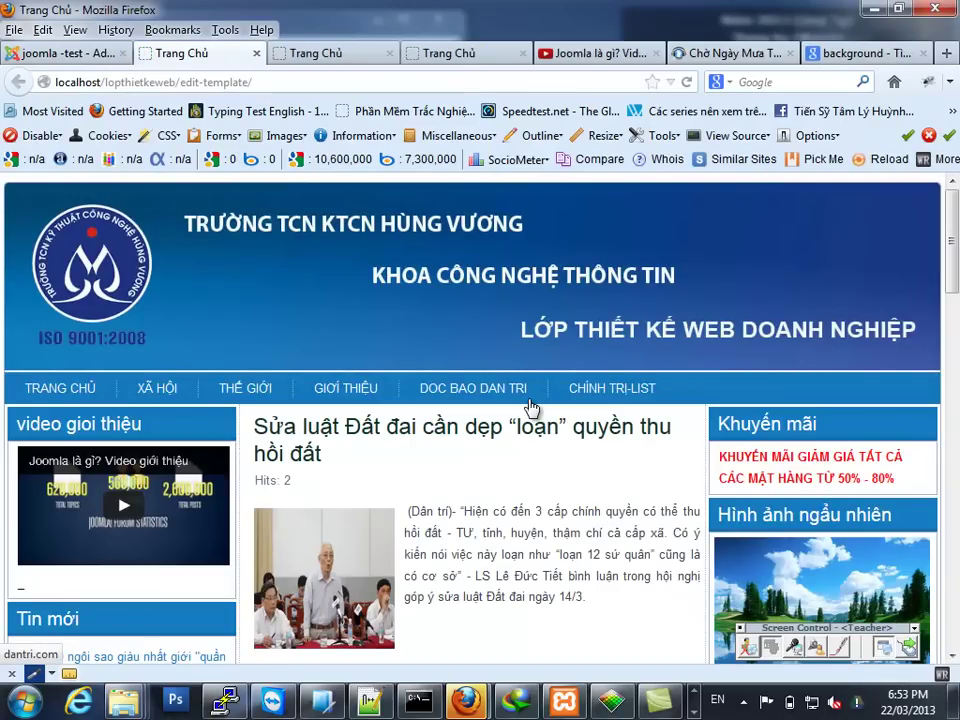
Mute the music playing on the front page and return to the Module Manager list
{"action": "key", "text": "XF86AudioMute"}
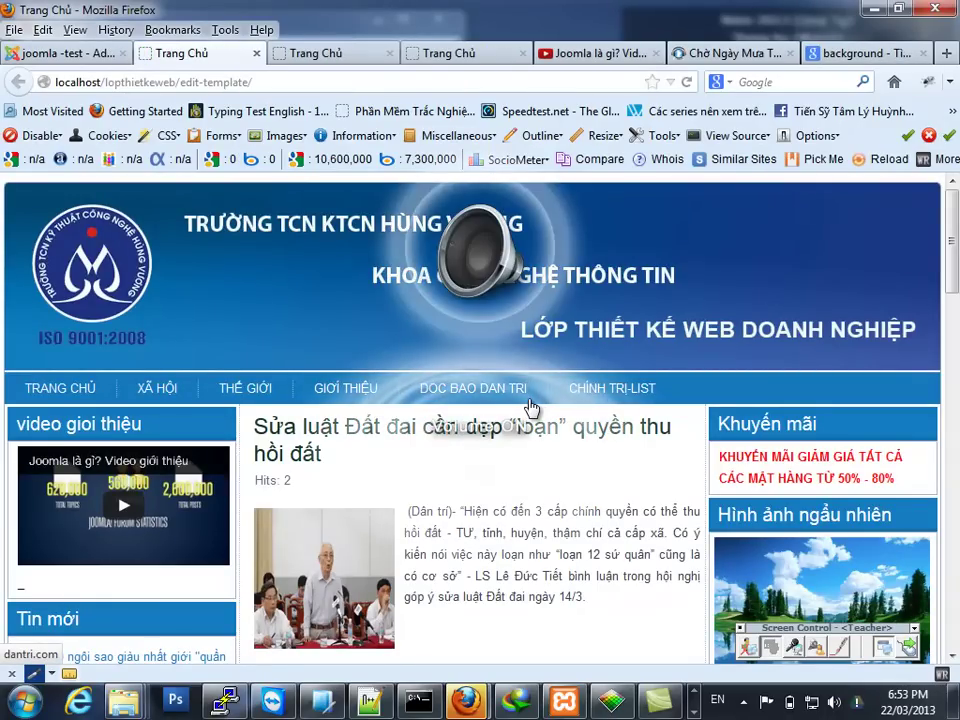
{"action": "key", "text": "XF86AudioMute"}
{"action": "scroll", "coordinate": [530, 408], "scroll_direction": "down", "scroll_amount": 5}
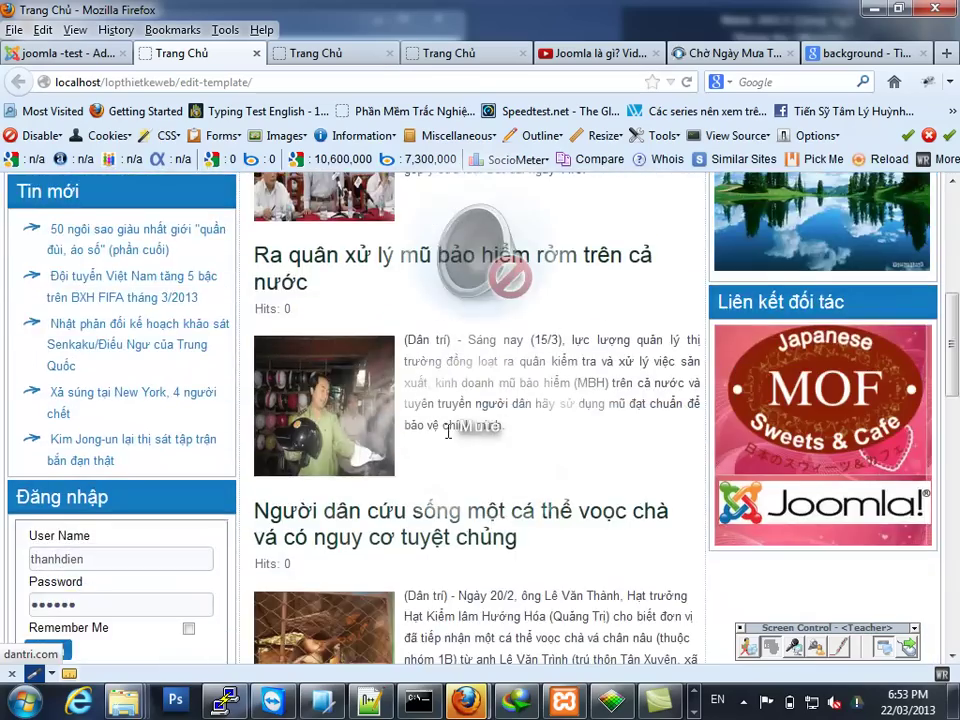
{"action": "scroll", "coordinate": [448, 432], "scroll_direction": "down", "scroll_amount": 5}
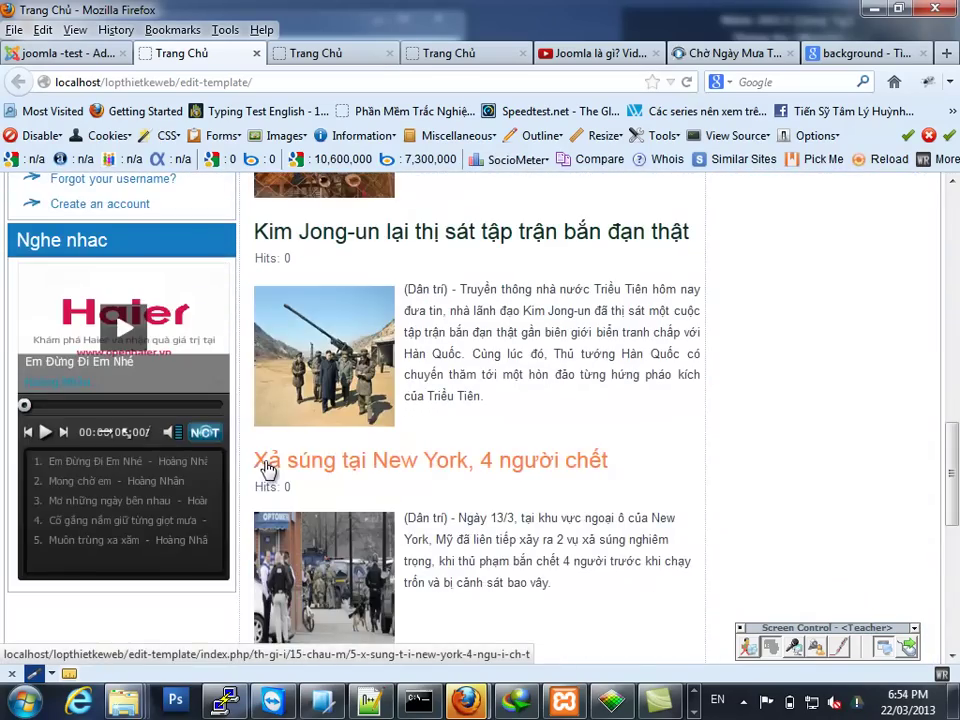
{"action": "scroll", "coordinate": [208, 462], "scroll_direction": "up", "scroll_amount": 15}
{"action": "left_click", "coordinate": [97, 56]}
{"action": "scroll", "coordinate": [375, 555], "scroll_direction": "down", "scroll_amount": 4}
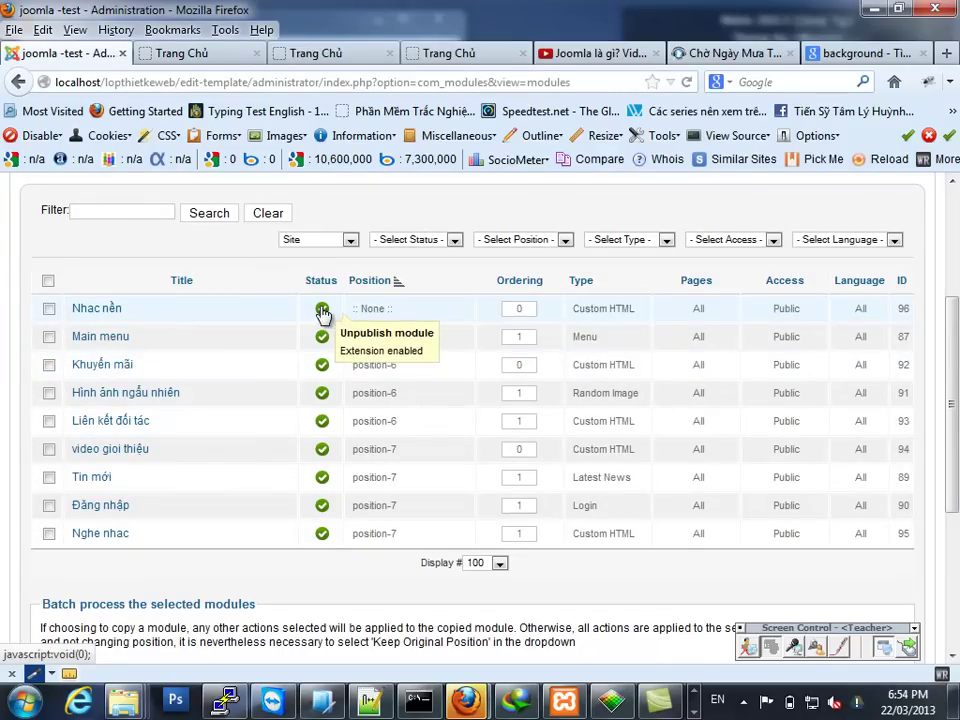
Unpublish the 'Nhac nền' module and check the public site to confirm the change
{"action": "left_click", "coordinate": [322, 310]}
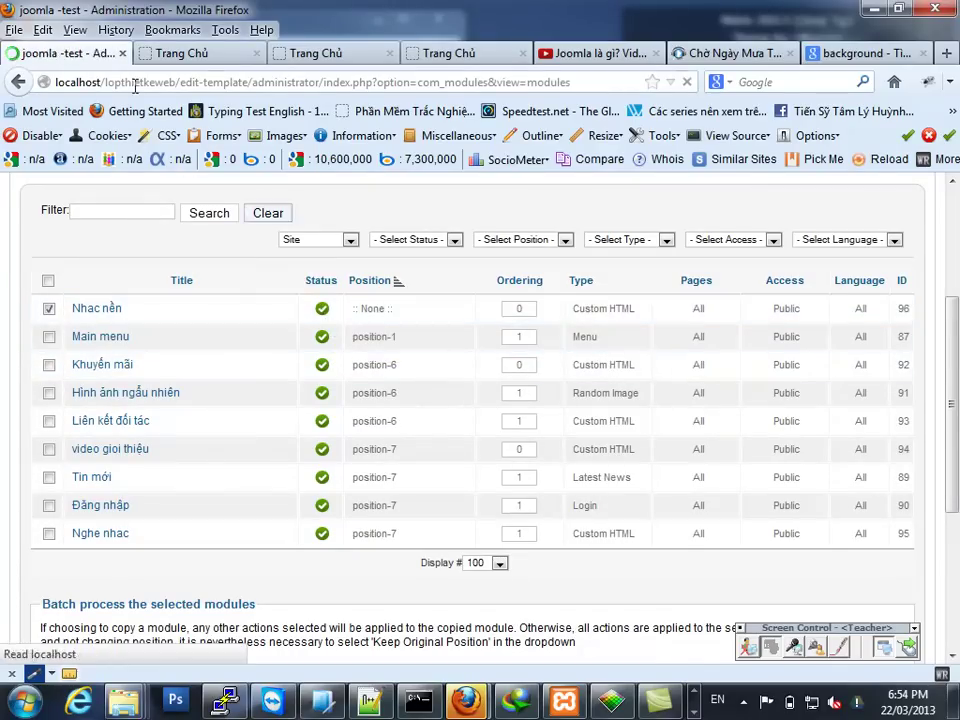
{"action": "left_click", "coordinate": [180, 53]}
{"action": "scroll", "coordinate": [222, 428], "scroll_direction": "down", "scroll_amount": 4}
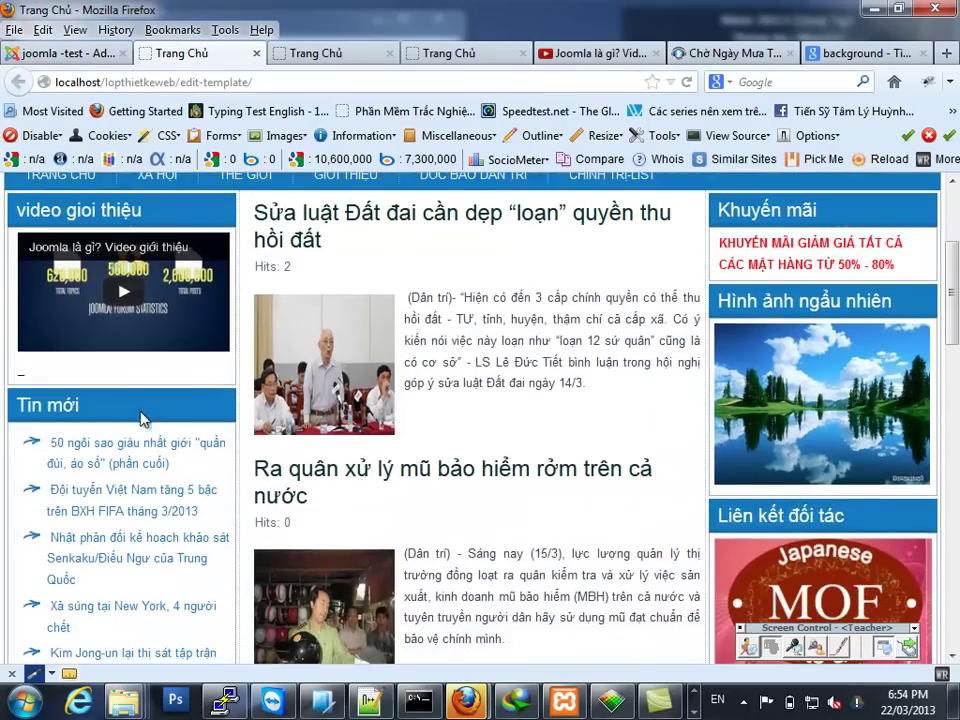
{"action": "scroll", "coordinate": [782, 428], "scroll_direction": "up", "scroll_amount": 2}
{"action": "scroll", "coordinate": [782, 428], "scroll_direction": "down", "scroll_amount": 10}
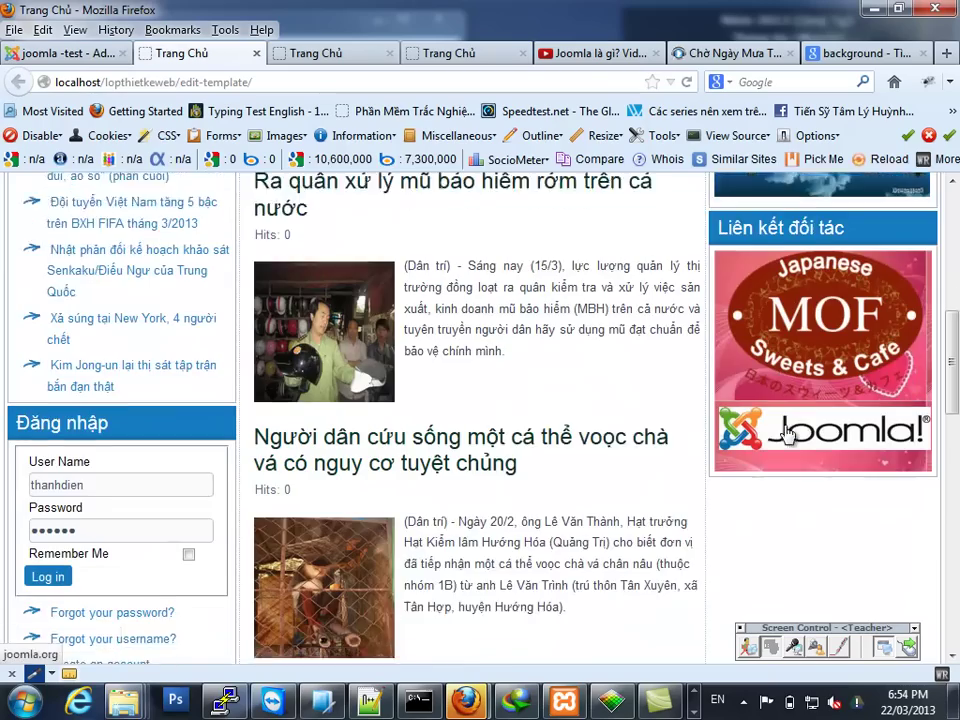
{"action": "scroll", "coordinate": [784, 430], "scroll_direction": "up", "scroll_amount": 6}
{"action": "scroll", "coordinate": [788, 430], "scroll_direction": "up", "scroll_amount": 6}
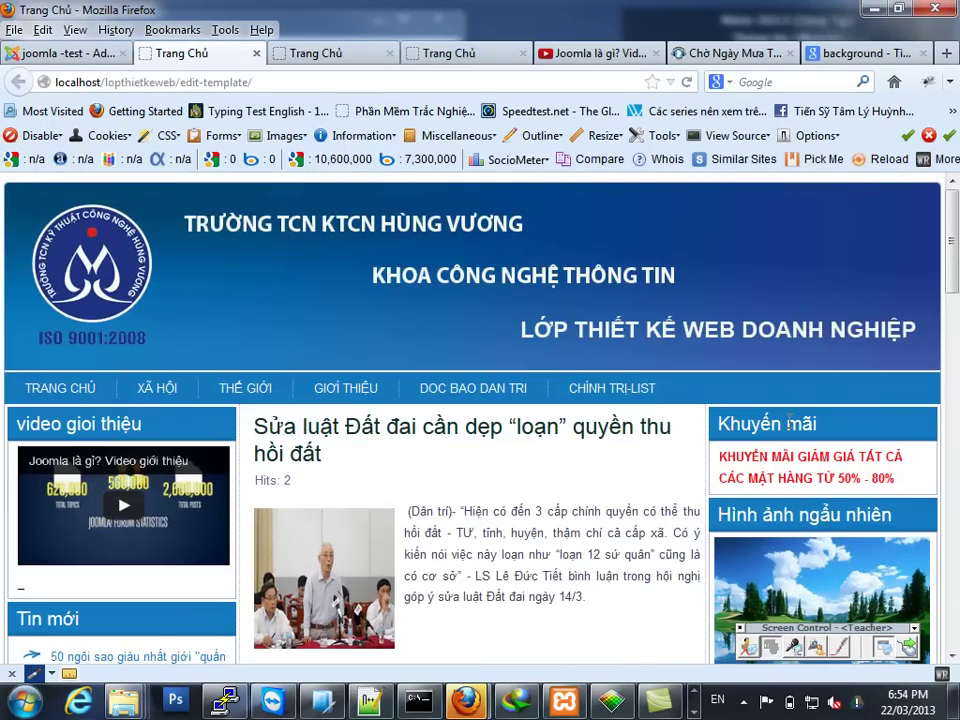
{"action": "scroll", "coordinate": [789, 422], "scroll_direction": "down", "scroll_amount": 2}
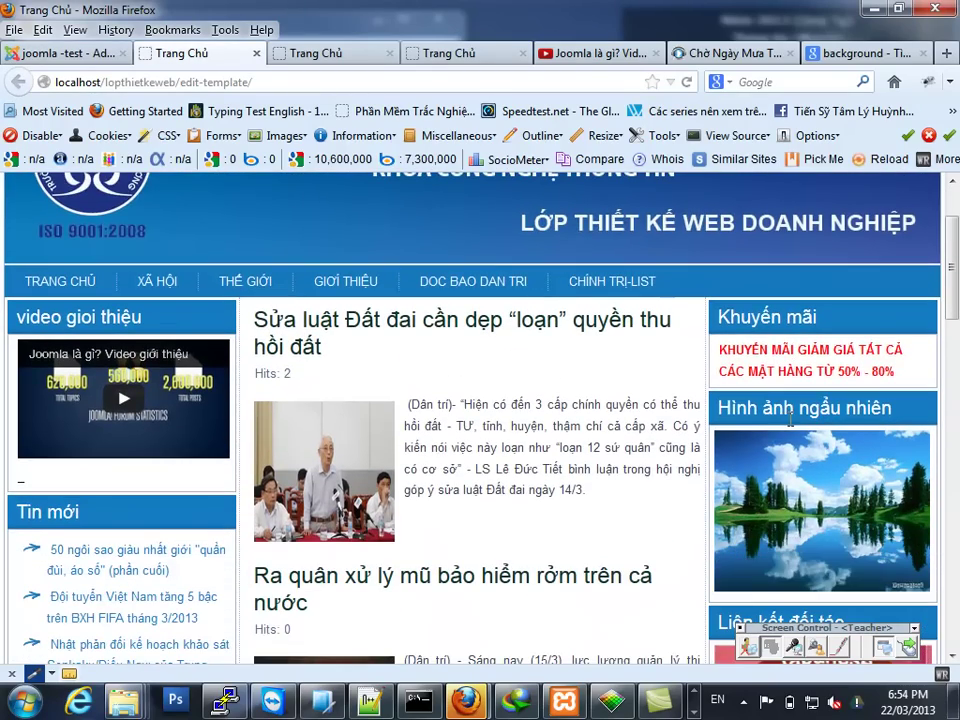
{"action": "scroll", "coordinate": [790, 420], "scroll_direction": "down", "scroll_amount": 5}
{"action": "left_click", "coordinate": [60, 53]}
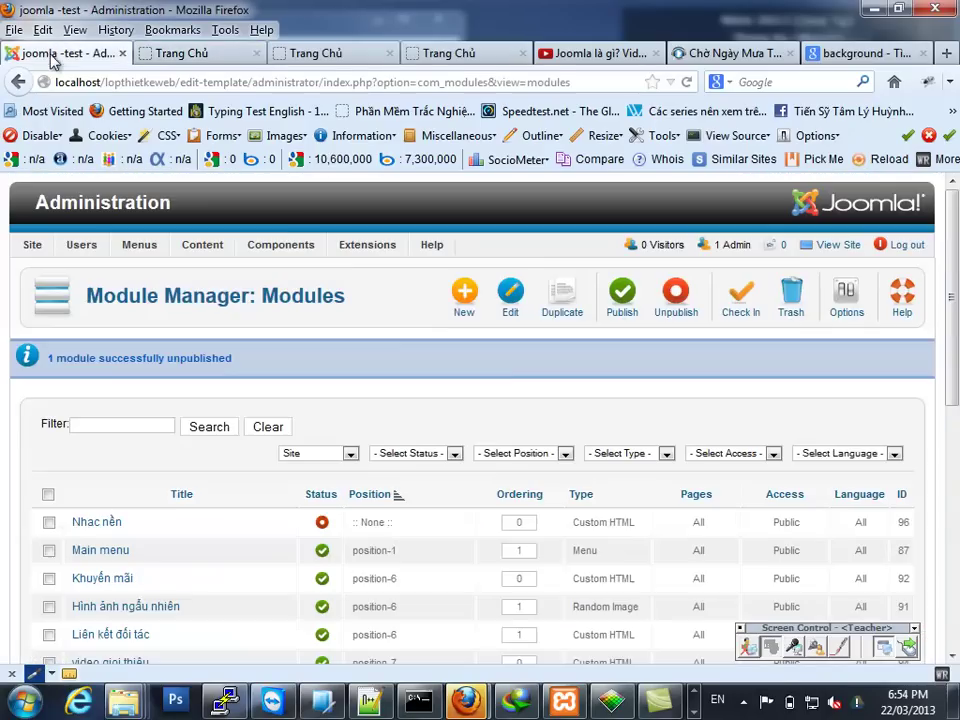
{"action": "left_click", "coordinate": [565, 453]}
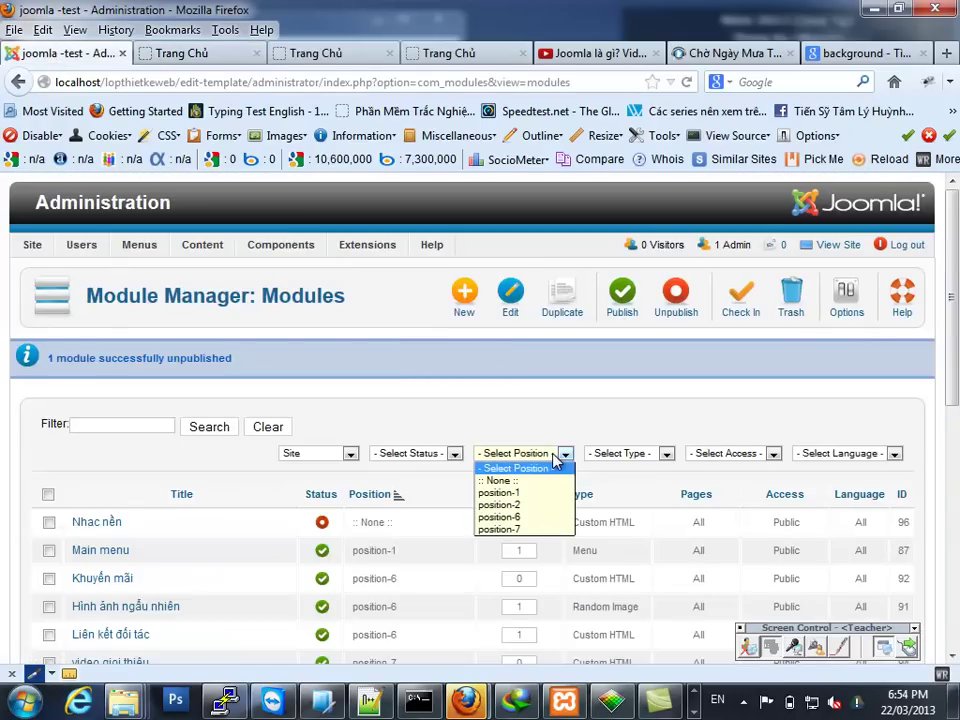
Filter modules to position-6, sort by ordering, and set Liên kết đối tác to 0
{"action": "left_click", "coordinate": [545, 518]}
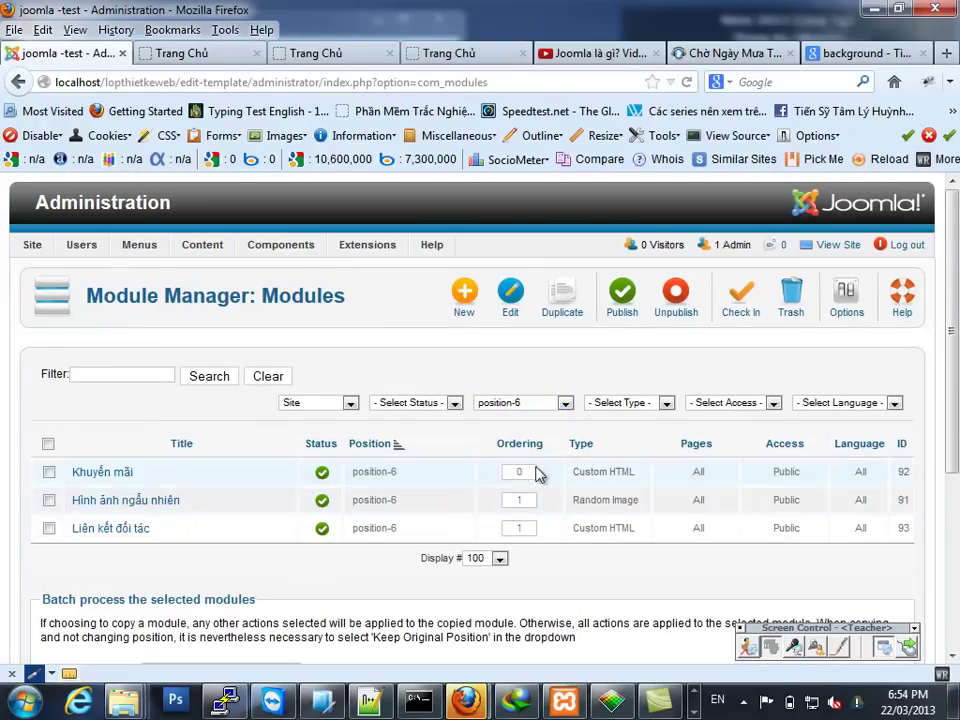
{"action": "left_click", "coordinate": [519, 451]}
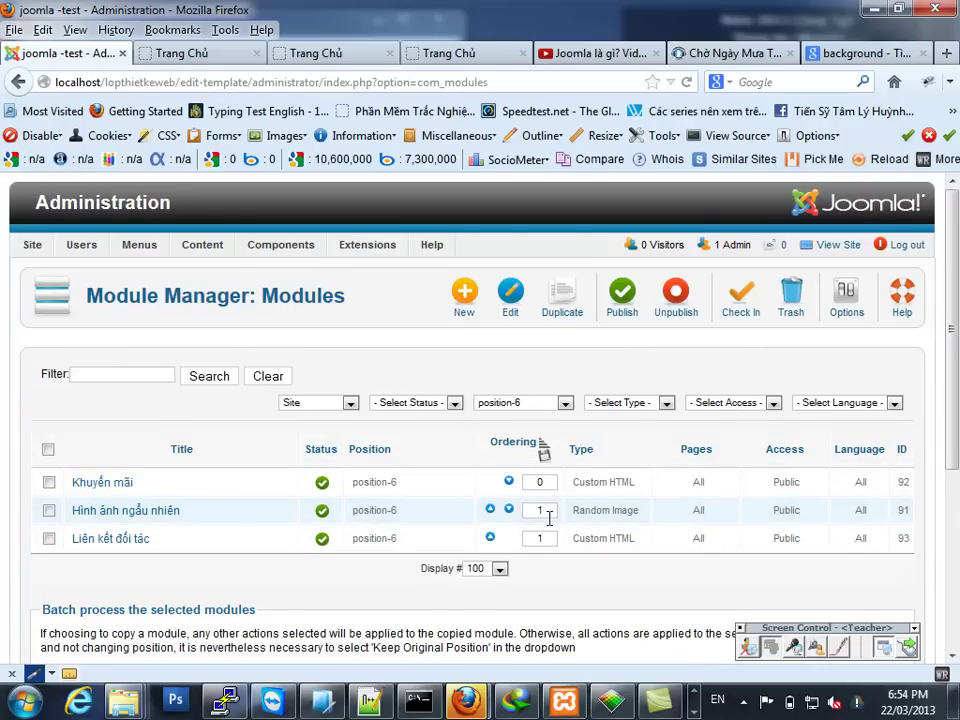
{"action": "left_click", "coordinate": [530, 540]}
{"action": "type", "text": "0"}
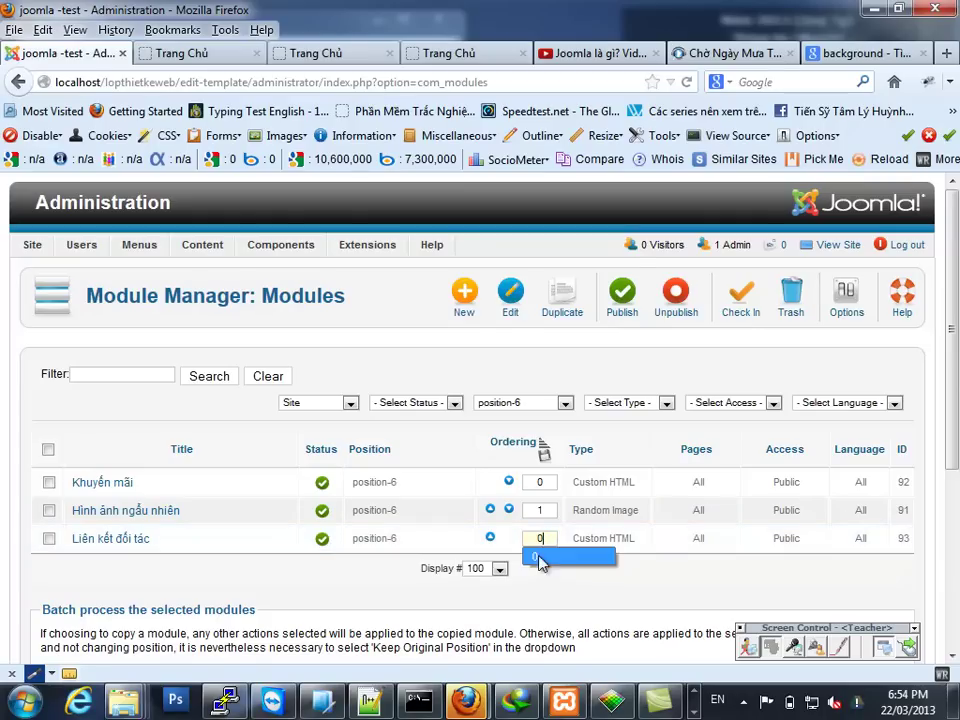
Set Khuyến mãi's ordering to 2 and save the new module order
{"action": "double_click", "coordinate": [536, 511]}
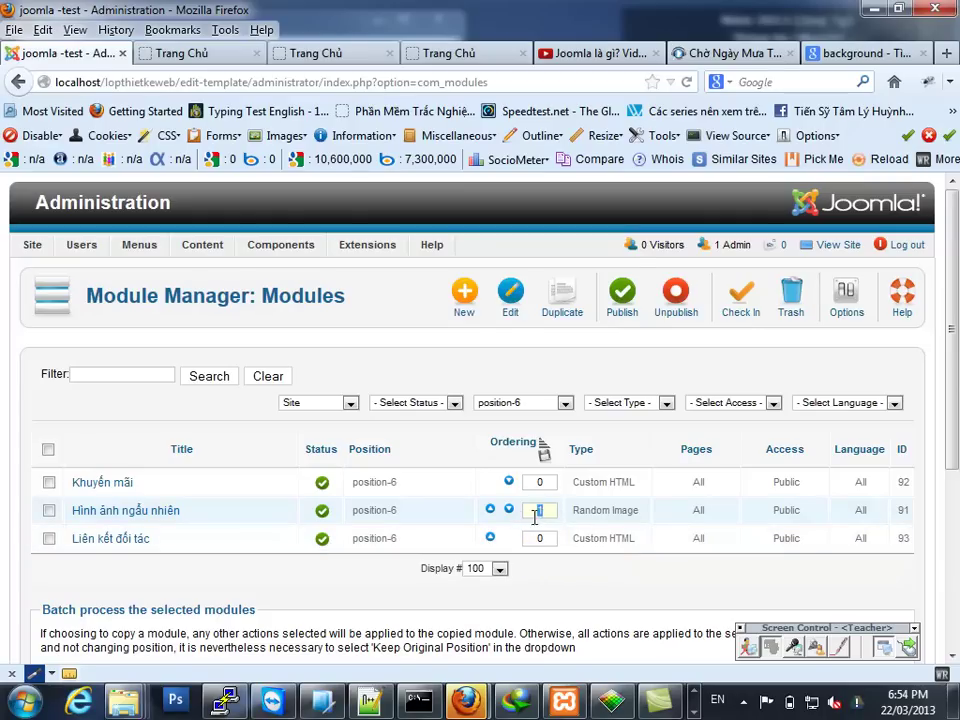
{"action": "double_click", "coordinate": [538, 482]}
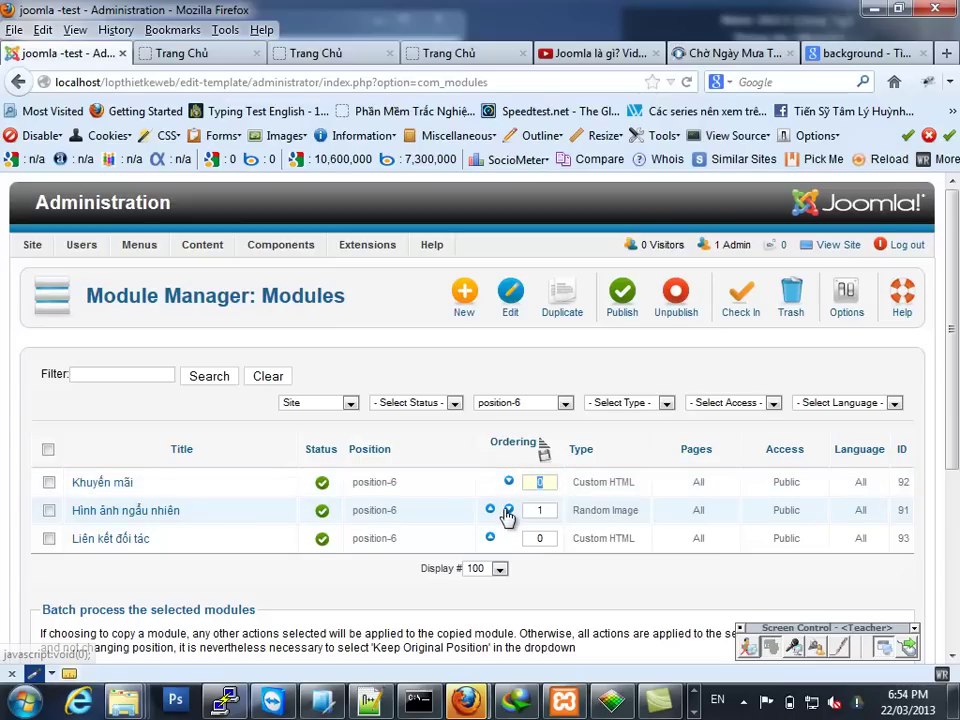
{"action": "type", "text": "2"}
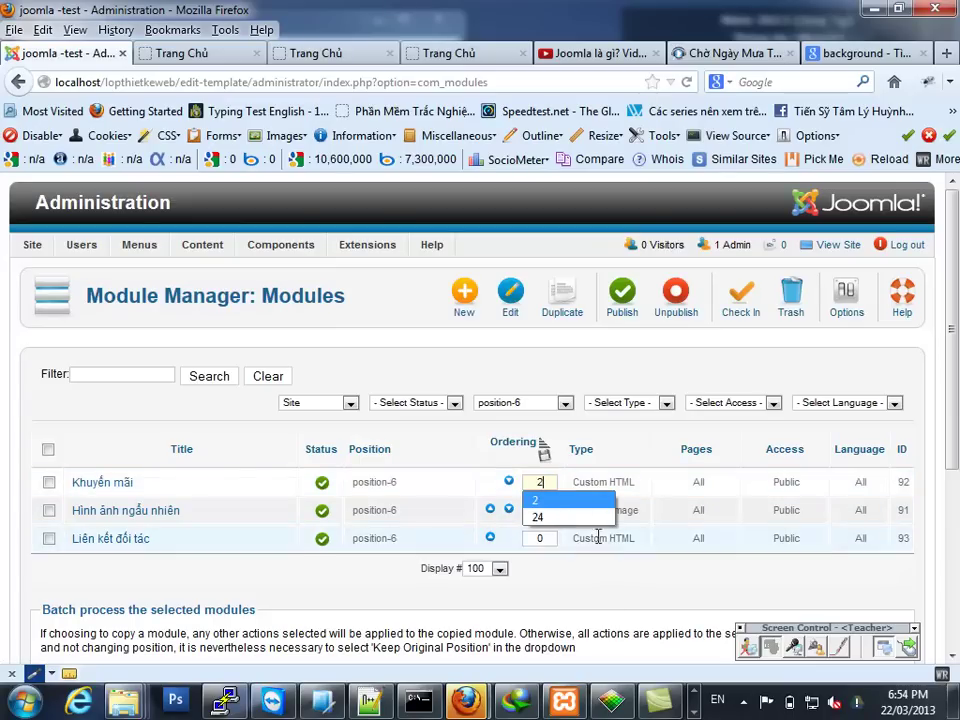
{"action": "left_click", "coordinate": [547, 455]}
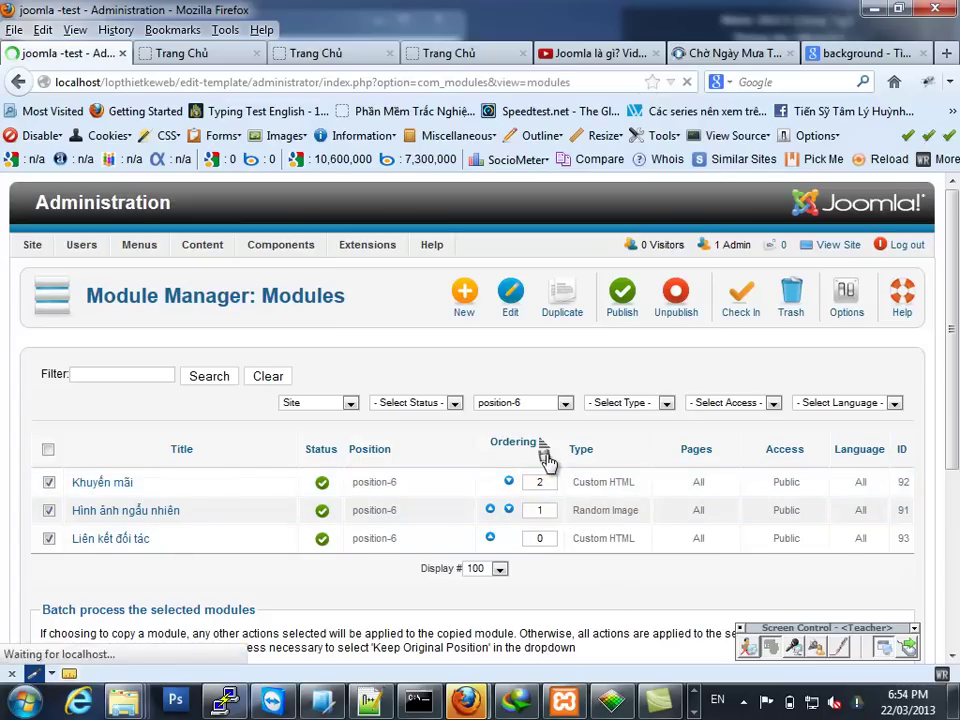
{"action": "left_click", "coordinate": [836, 245]}
{"action": "scroll", "coordinate": [724, 456], "scroll_direction": "down", "scroll_amount": 7}
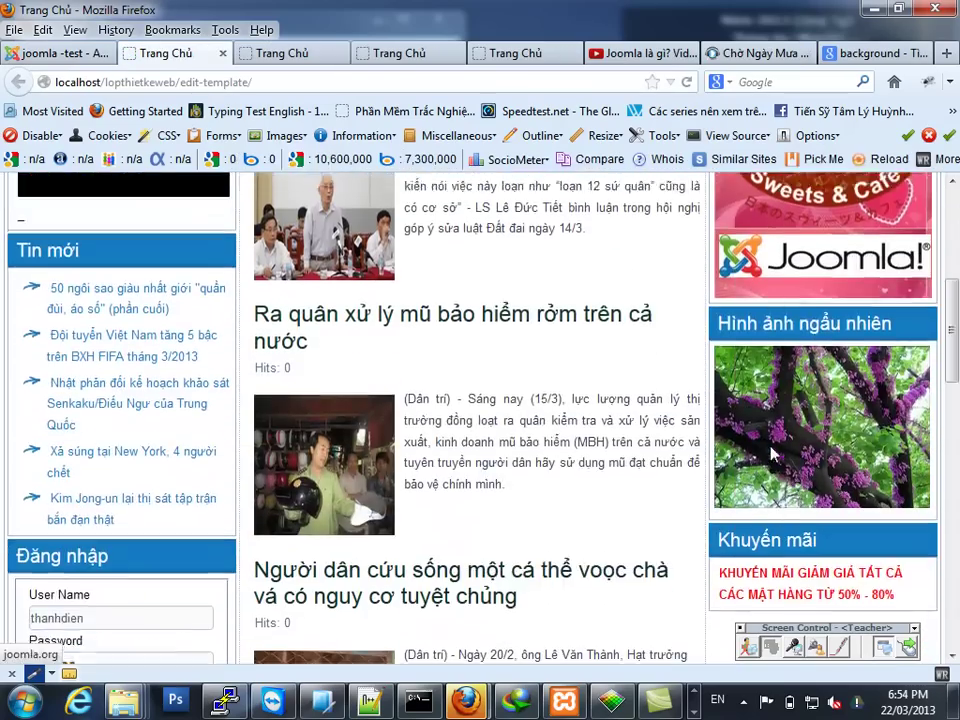
{"action": "scroll", "coordinate": [724, 456], "scroll_direction": "up", "scroll_amount": 8}
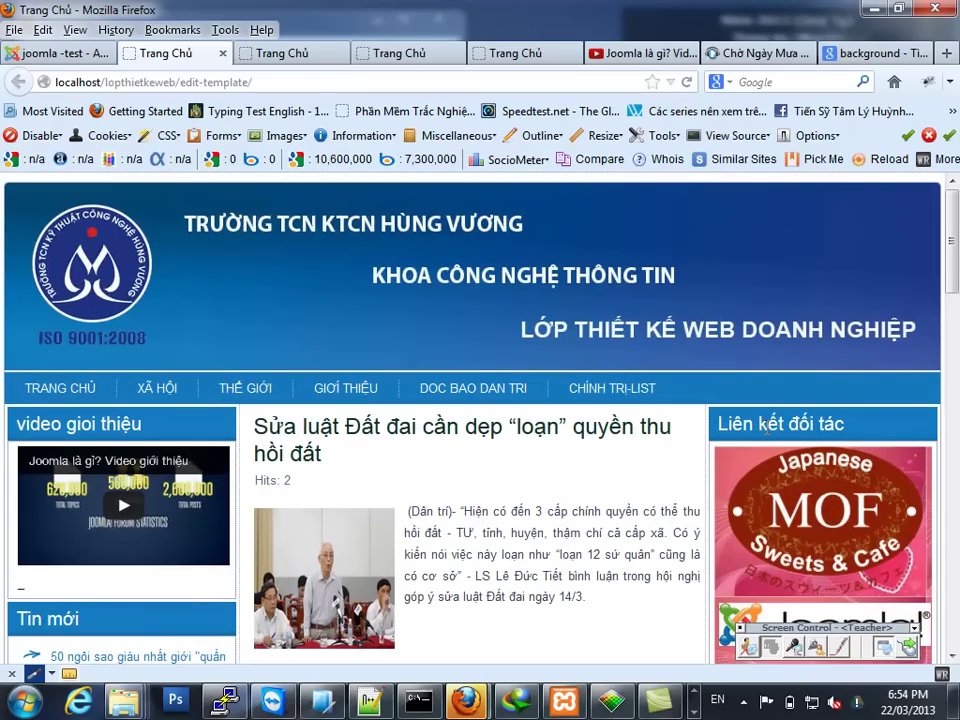
{"action": "scroll", "coordinate": [760, 430], "scroll_direction": "down", "scroll_amount": 10}
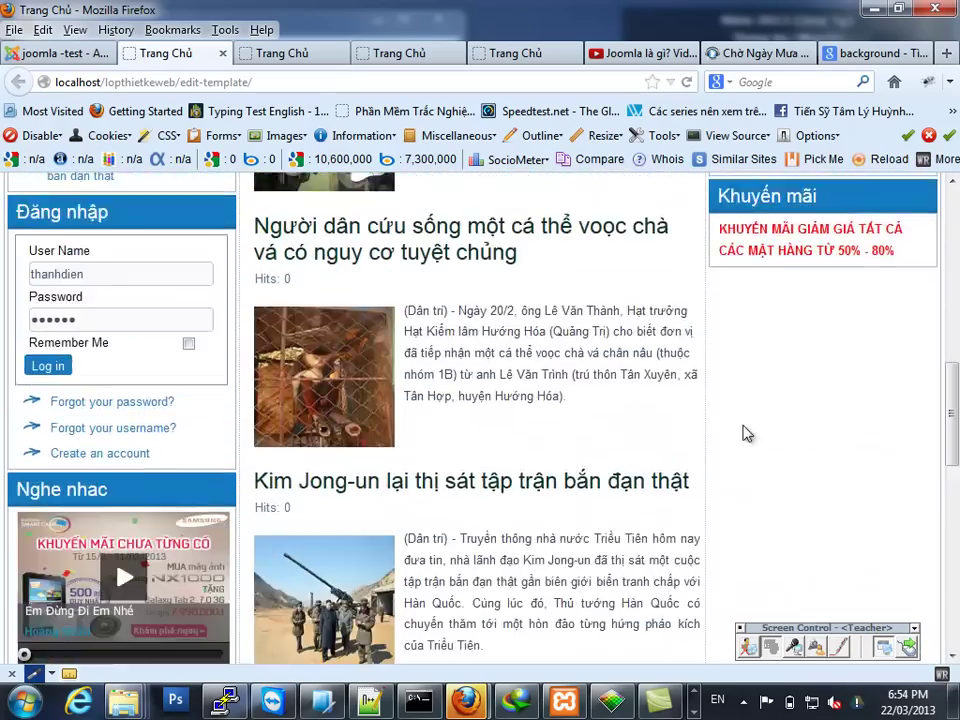
{"action": "scroll", "coordinate": [640, 432], "scroll_direction": "up", "scroll_amount": 5}
{"action": "scroll", "coordinate": [640, 432], "scroll_direction": "up", "scroll_amount": 6}
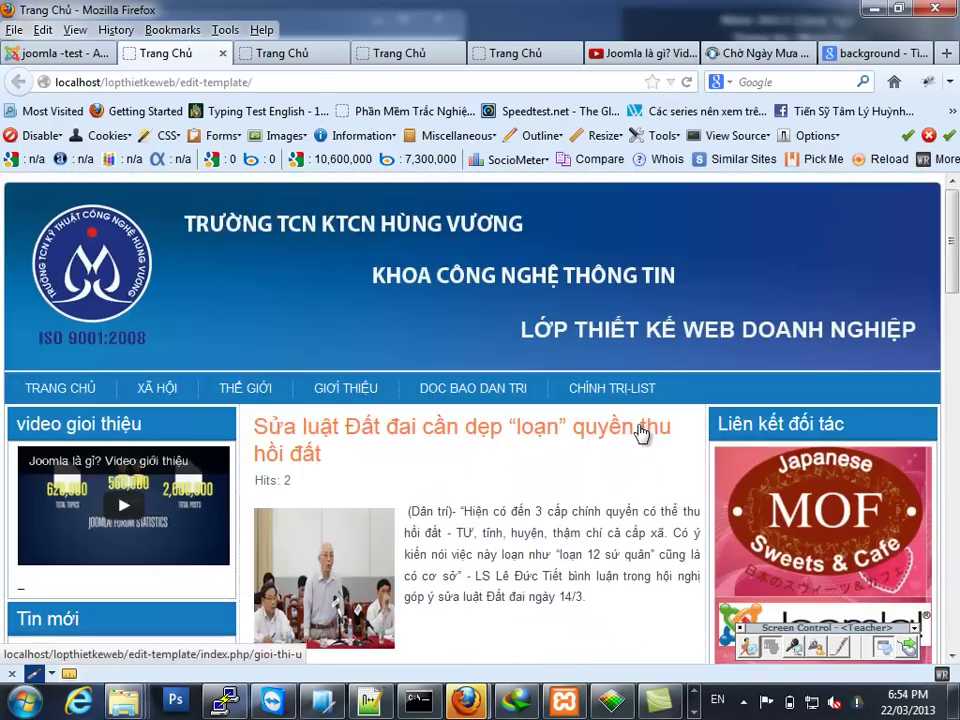
{"action": "scroll", "coordinate": [640, 432], "scroll_direction": "down", "scroll_amount": 10}
{"action": "scroll", "coordinate": [641, 430], "scroll_direction": "down", "scroll_amount": 2}
{"action": "scroll", "coordinate": [641, 430], "scroll_direction": "up", "scroll_amount": 12}
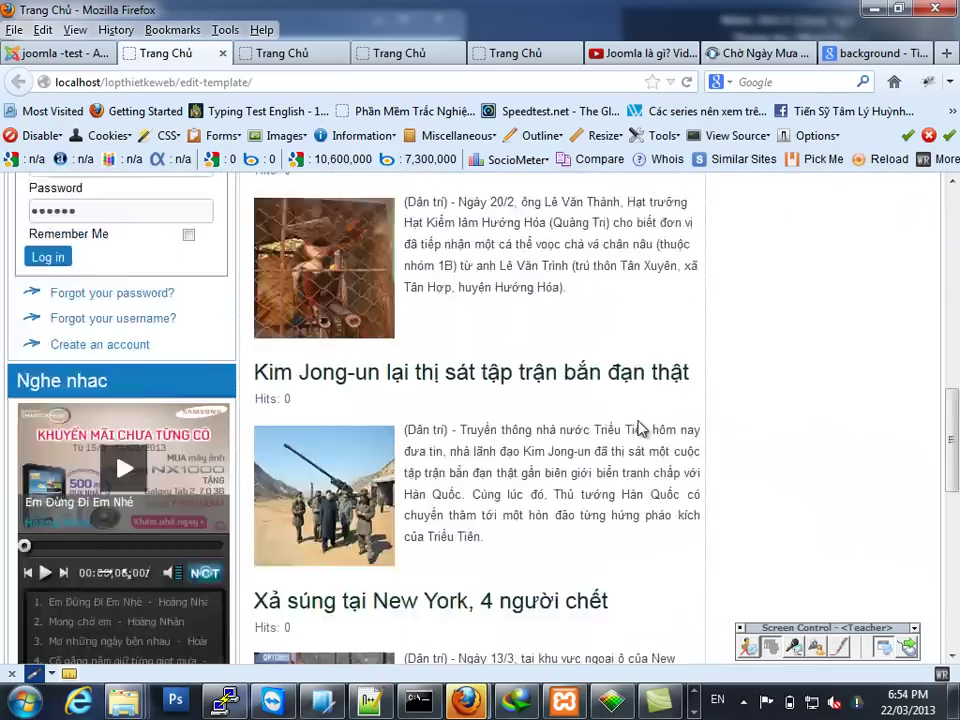
{"action": "scroll", "coordinate": [640, 428], "scroll_direction": "down", "scroll_amount": 7}
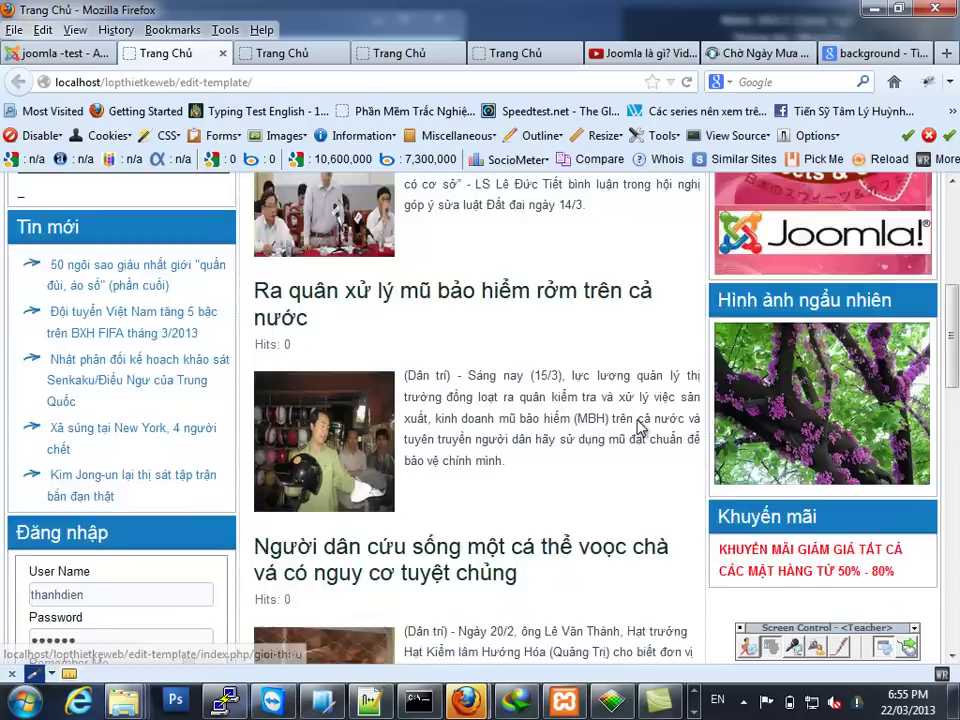